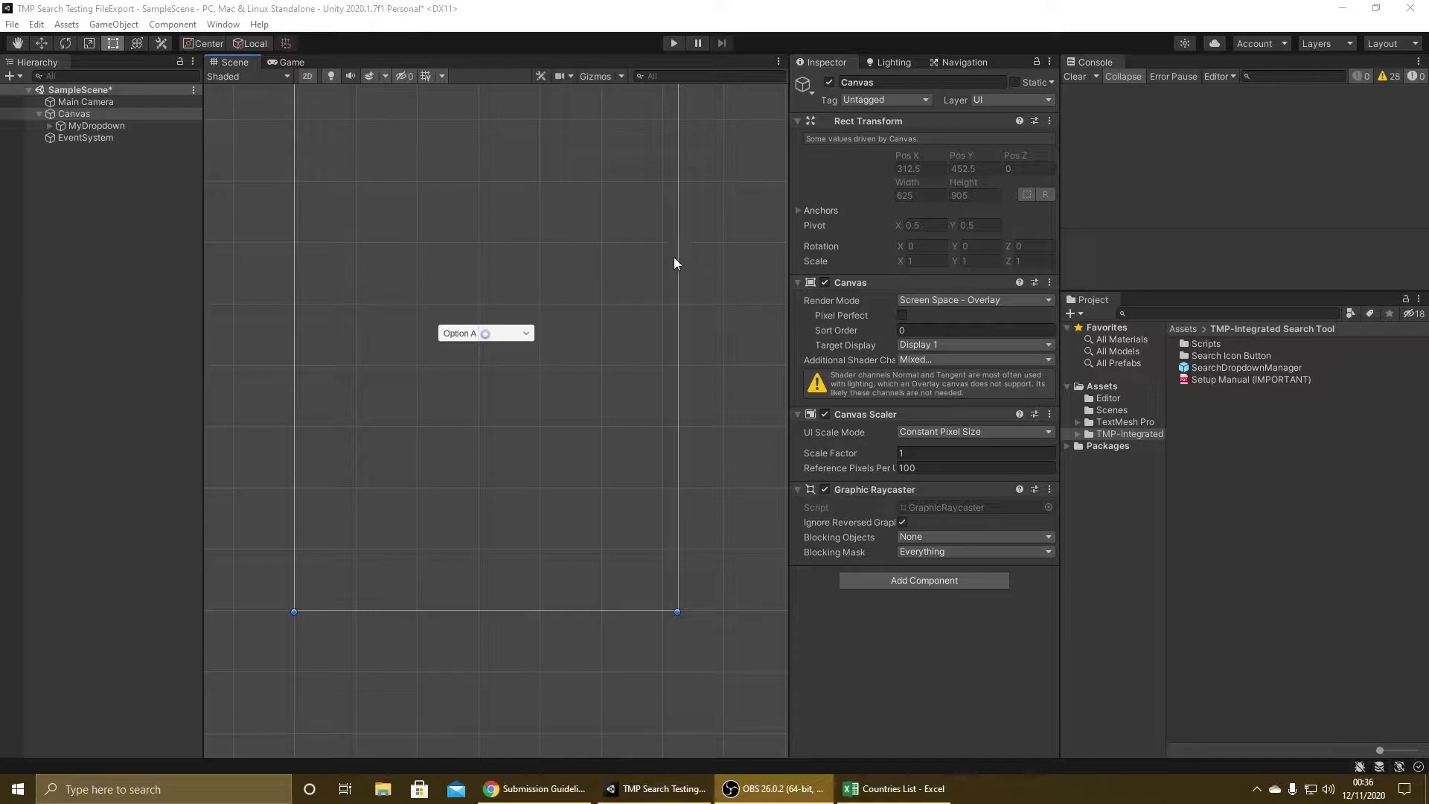
Run the scene to test the original dropdown by picking Option C and reopening its list, and stop play mode.
{"action": "left_click", "coordinate": [673, 43]}
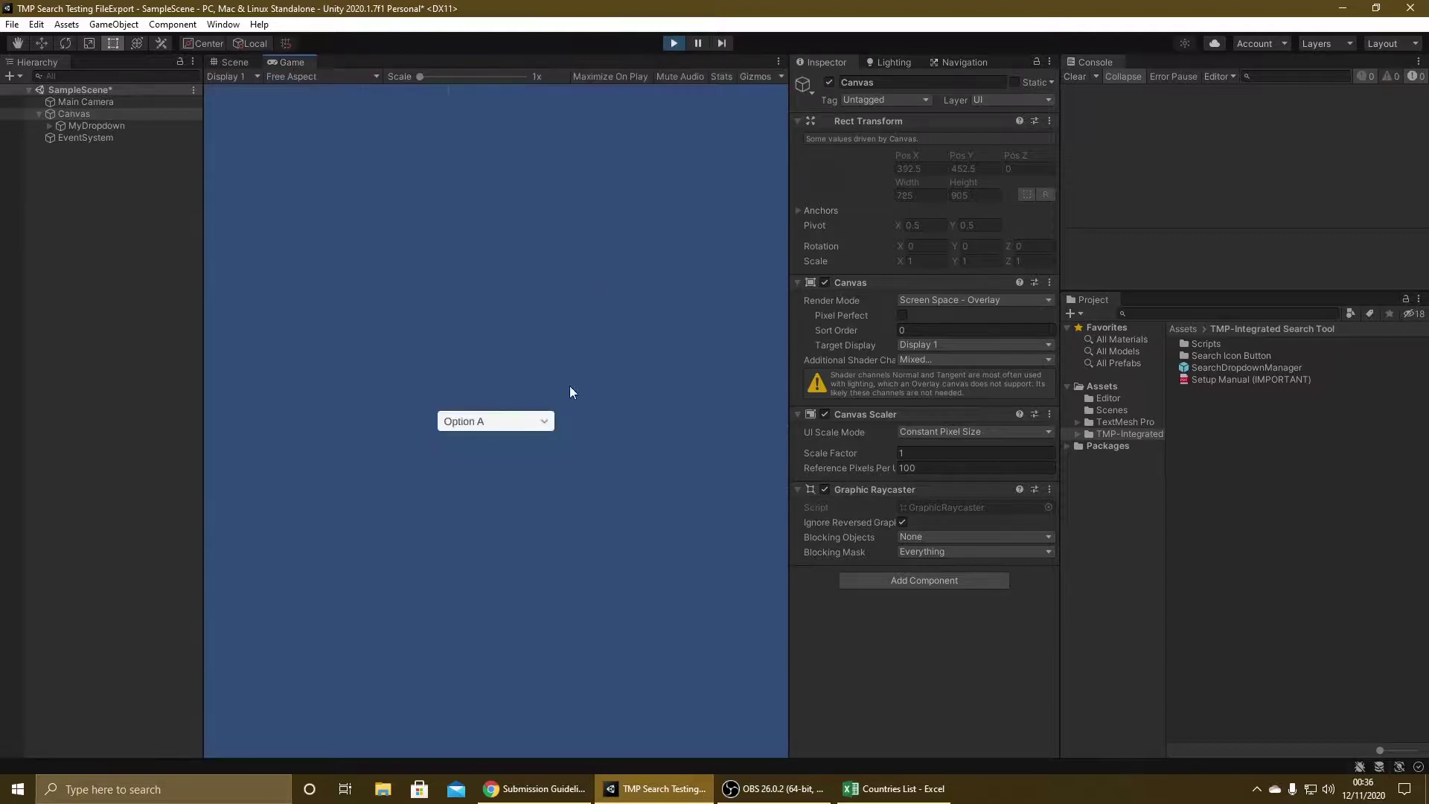
{"action": "left_click", "coordinate": [543, 422]}
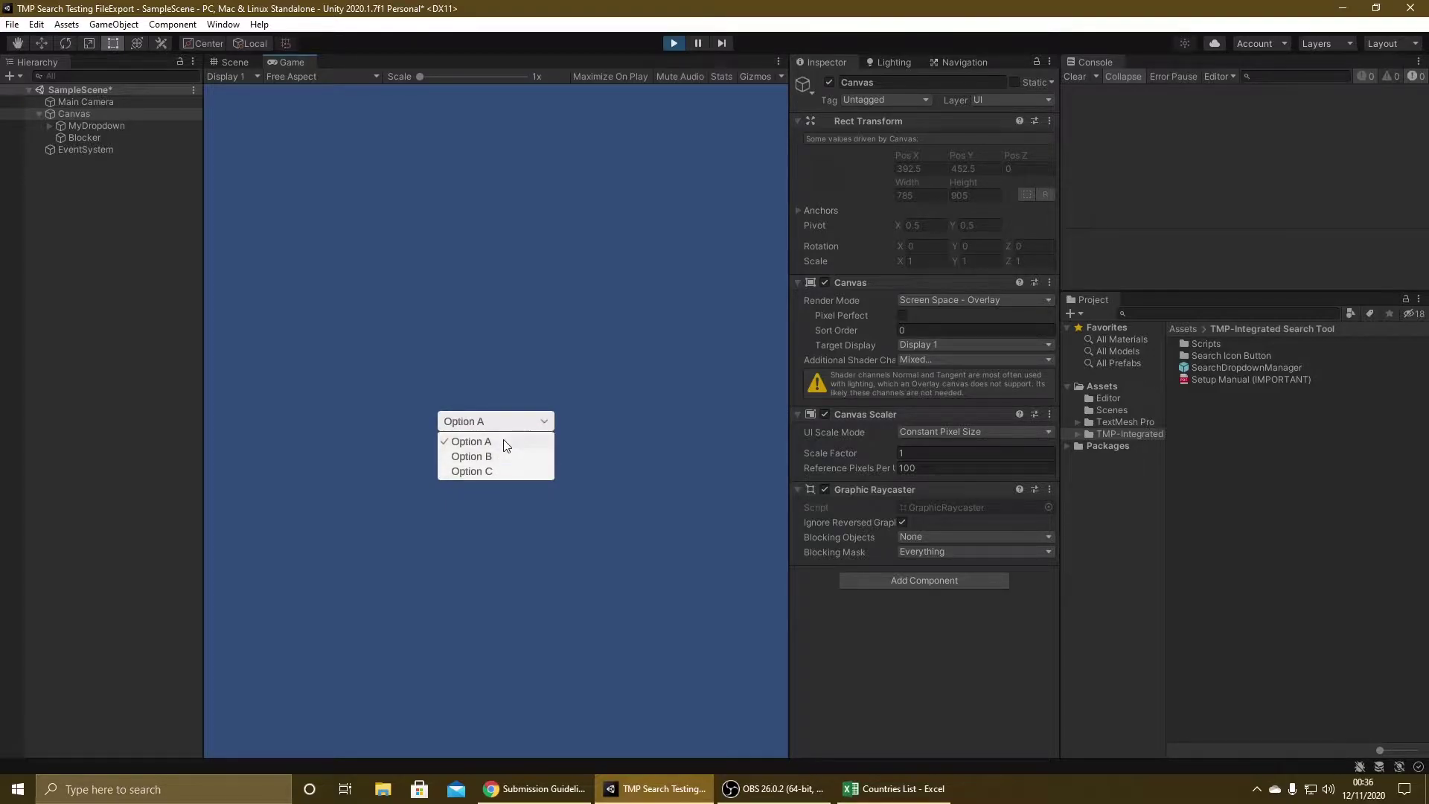
{"action": "left_click", "coordinate": [489, 472]}
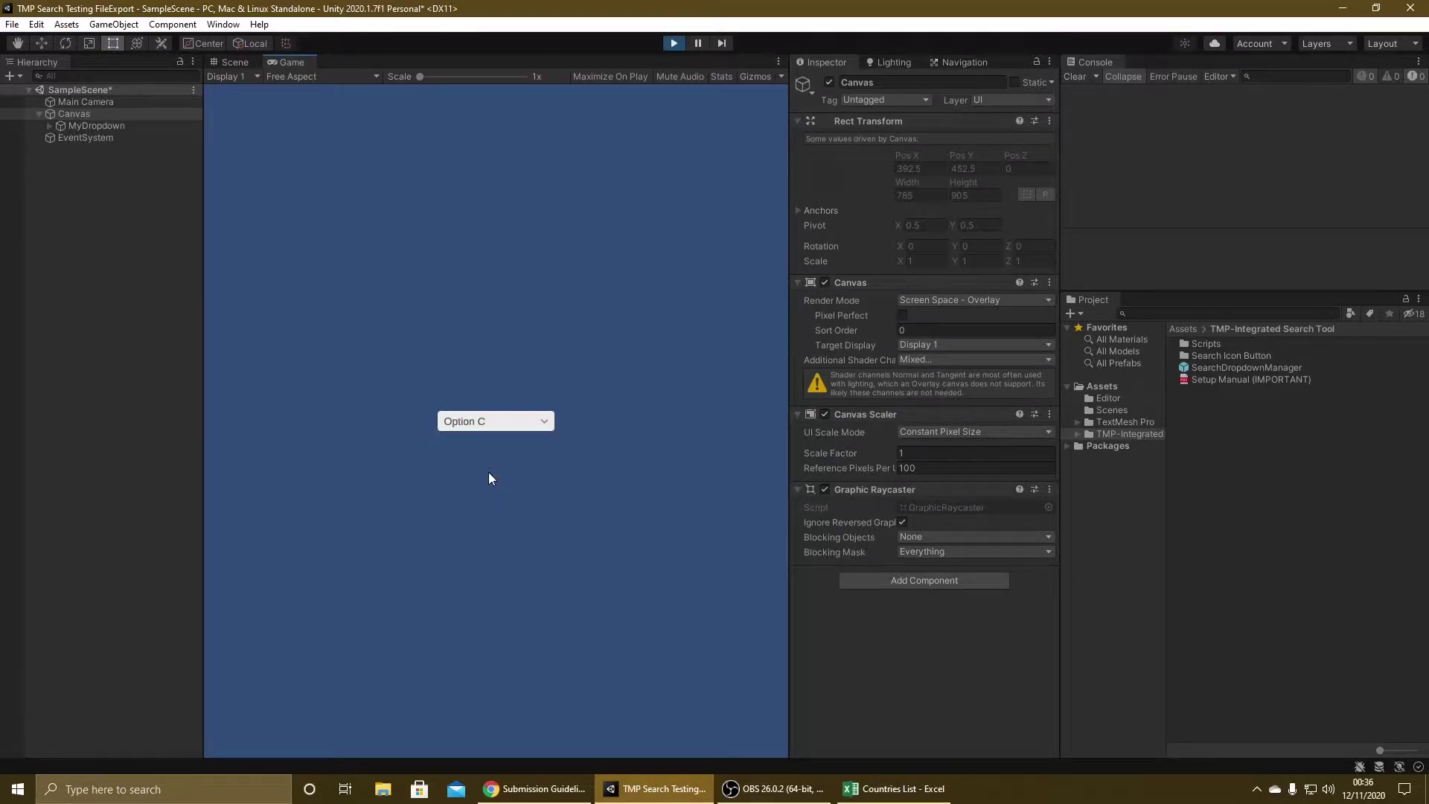
{"action": "left_click", "coordinate": [529, 422]}
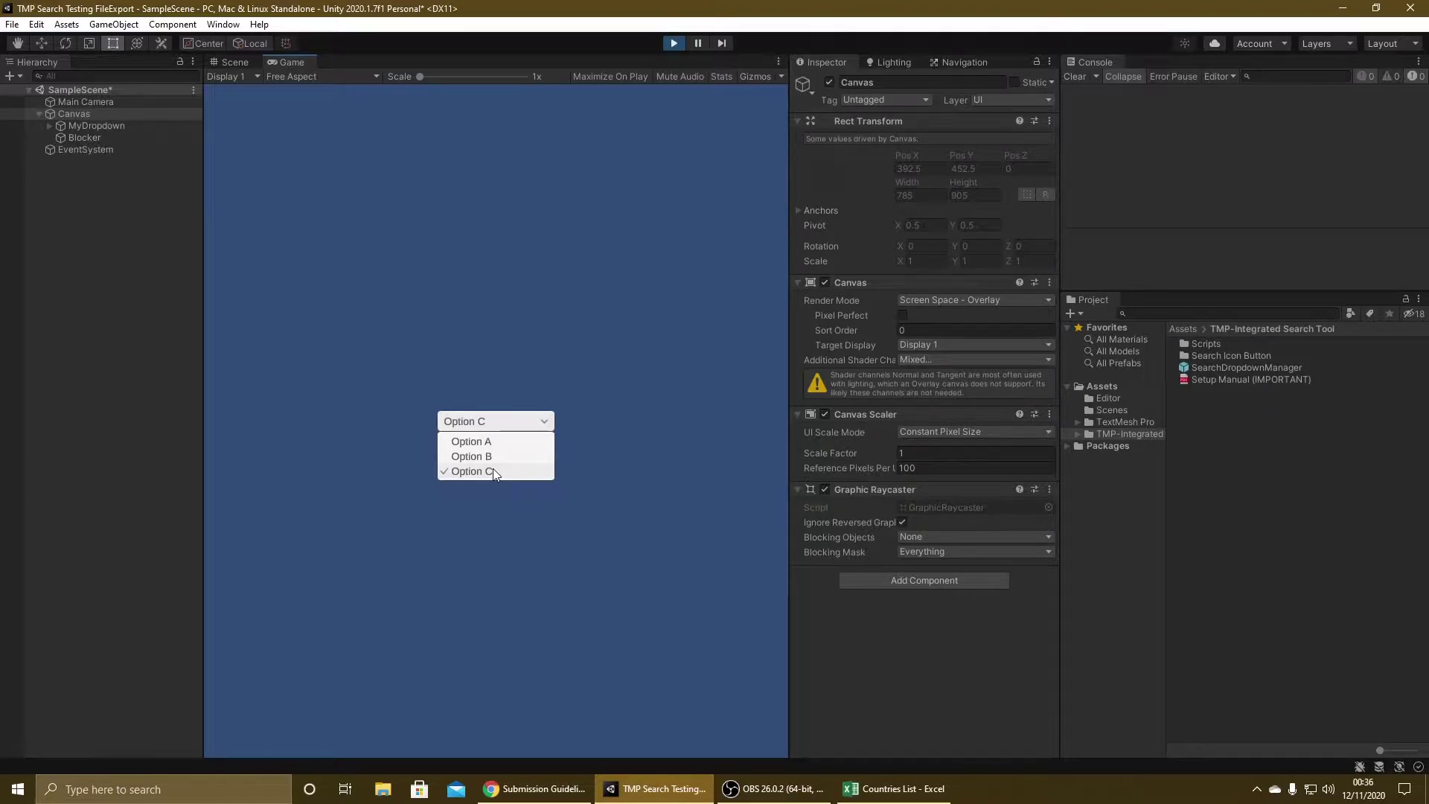
{"action": "left_click", "coordinate": [673, 43]}
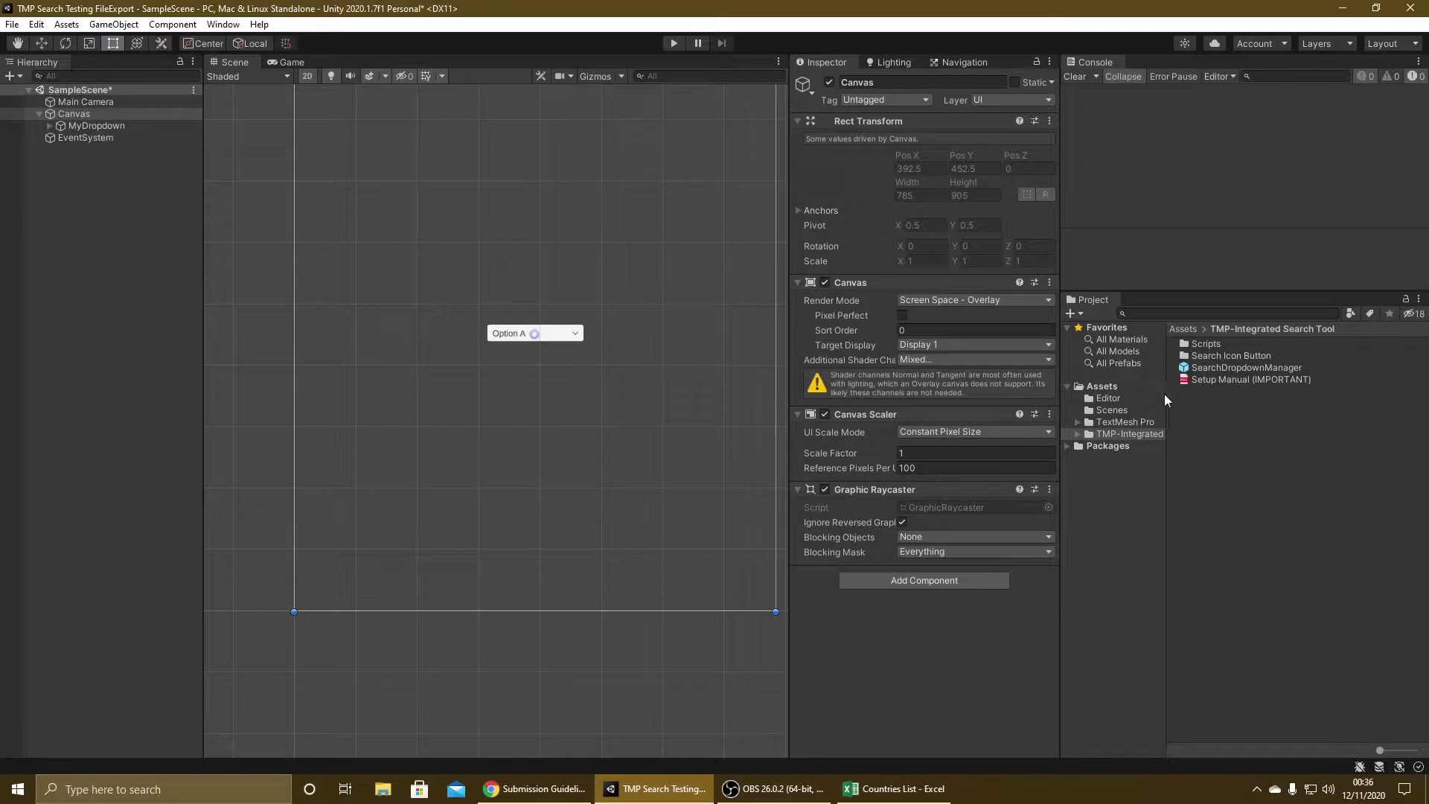
Add the SearchDropdownManager prefab as a child of the Canvas above MyDropdown and unpack the prefab instance.
{"action": "left_click", "coordinate": [1202, 380]}
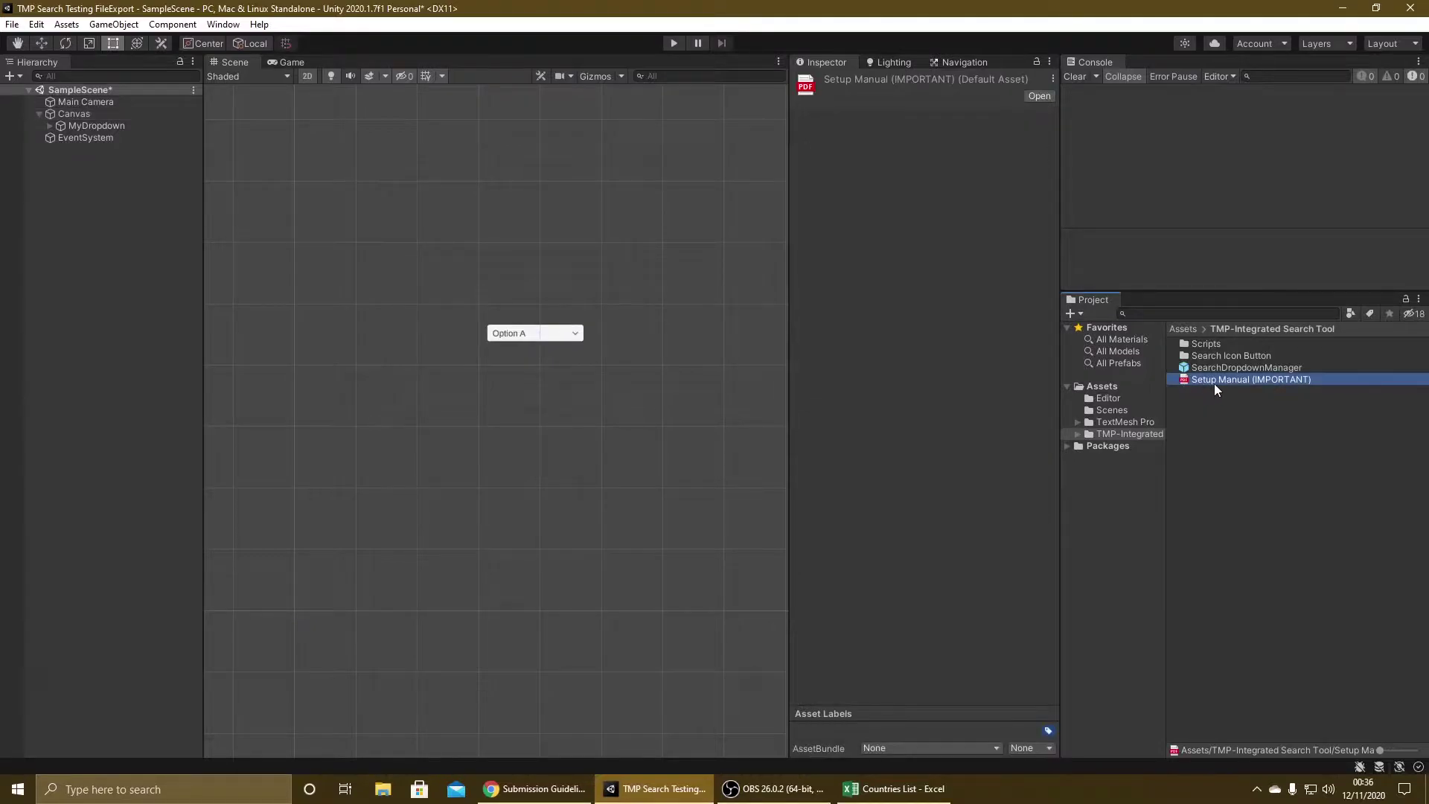
{"action": "left_click", "coordinate": [1214, 370]}
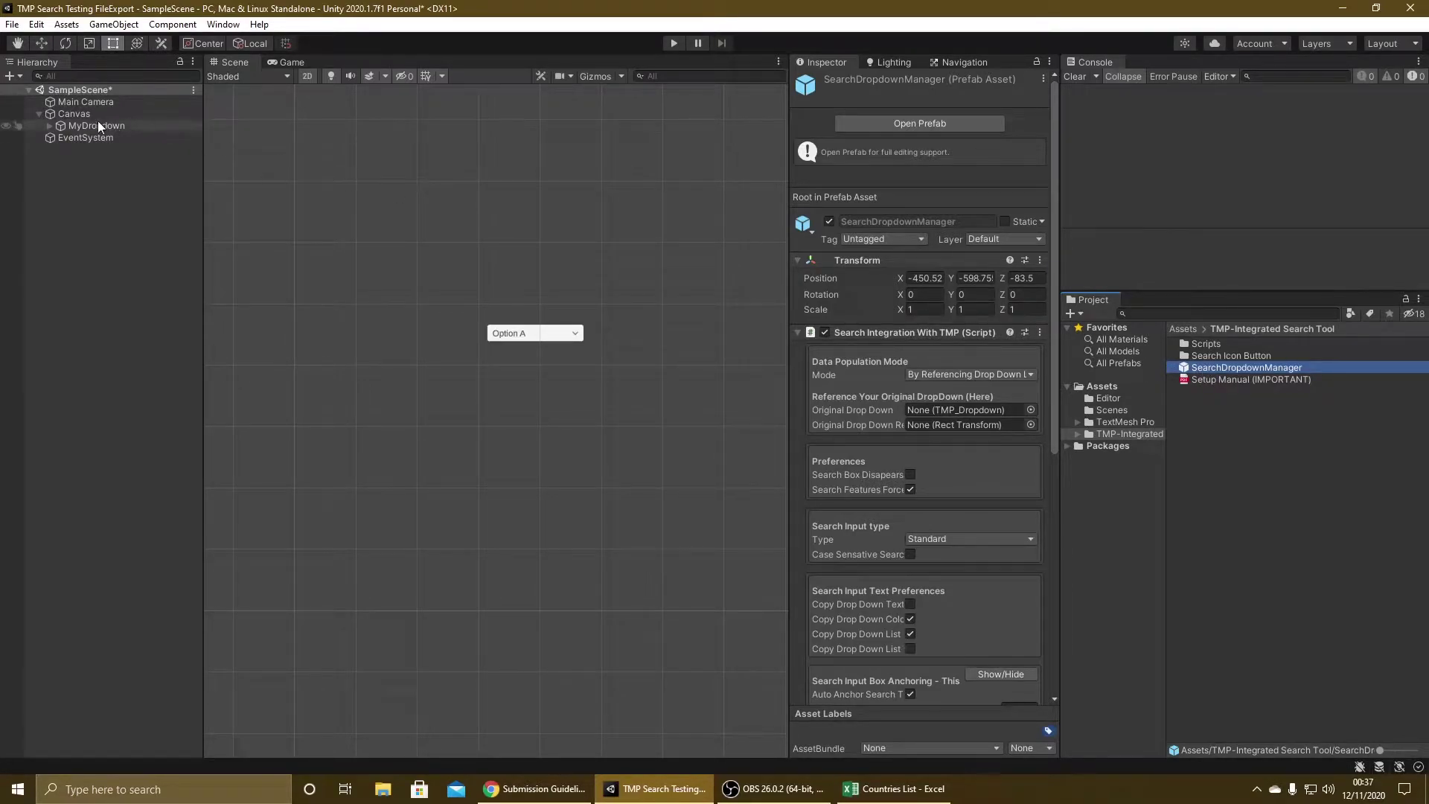
{"action": "left_click", "coordinate": [37, 114]}
{"action": "left_click", "coordinate": [38, 115]}
{"action": "left_click_drag", "start_coordinate": [1188, 373], "coordinate": [123, 126]}
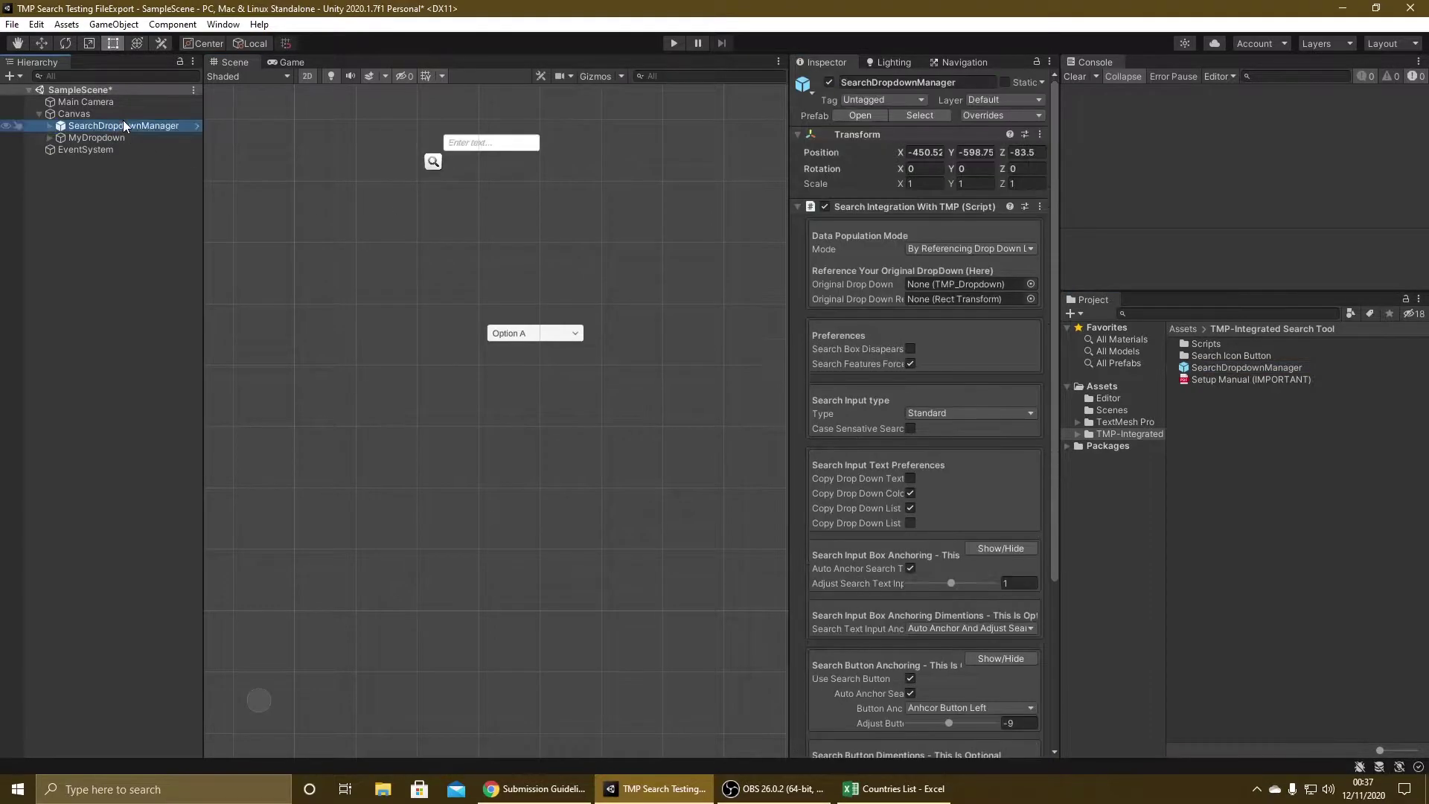
{"action": "right_click", "coordinate": [111, 126]}
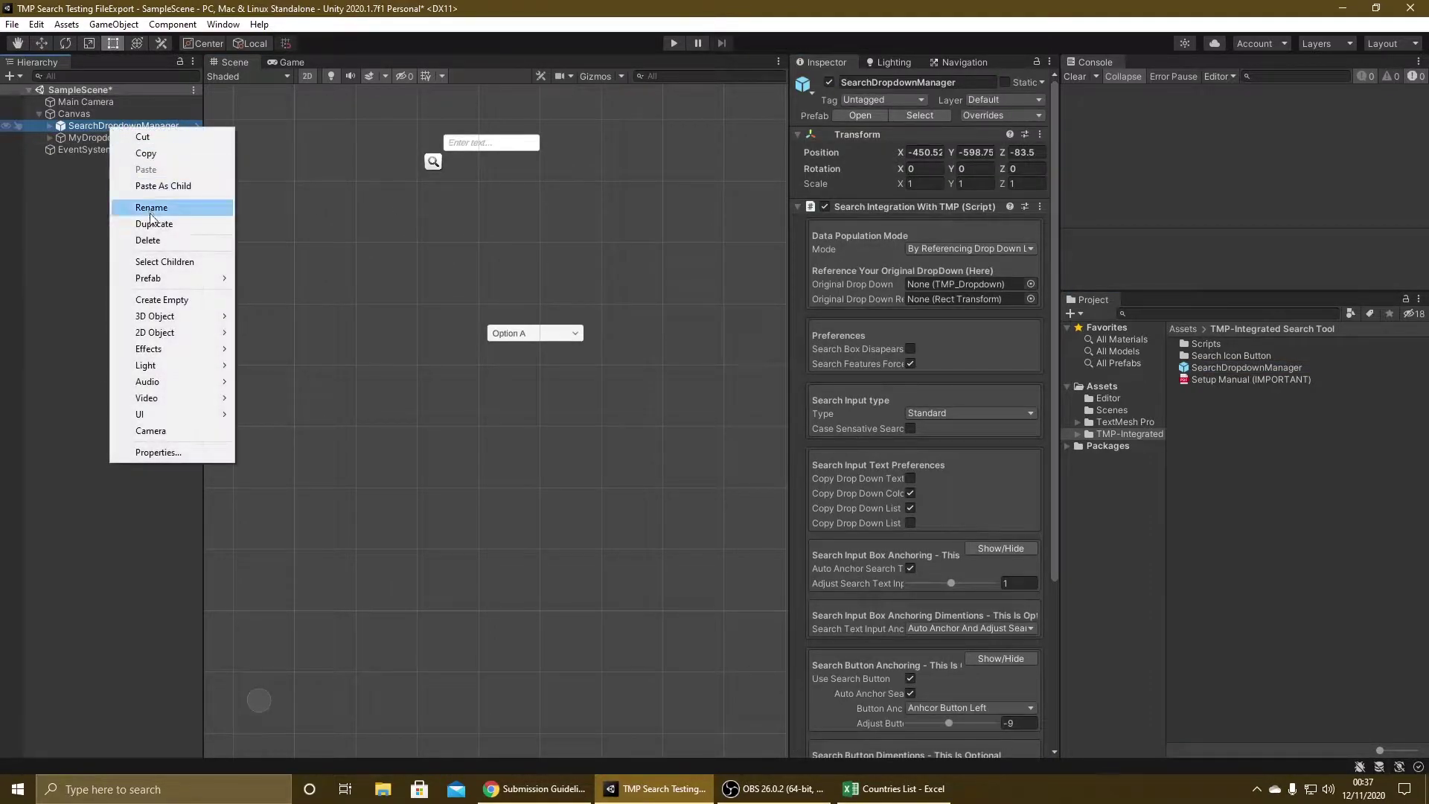
{"action": "mouse_move", "coordinate": [172, 278]}
{"action": "left_click", "coordinate": [305, 359]}
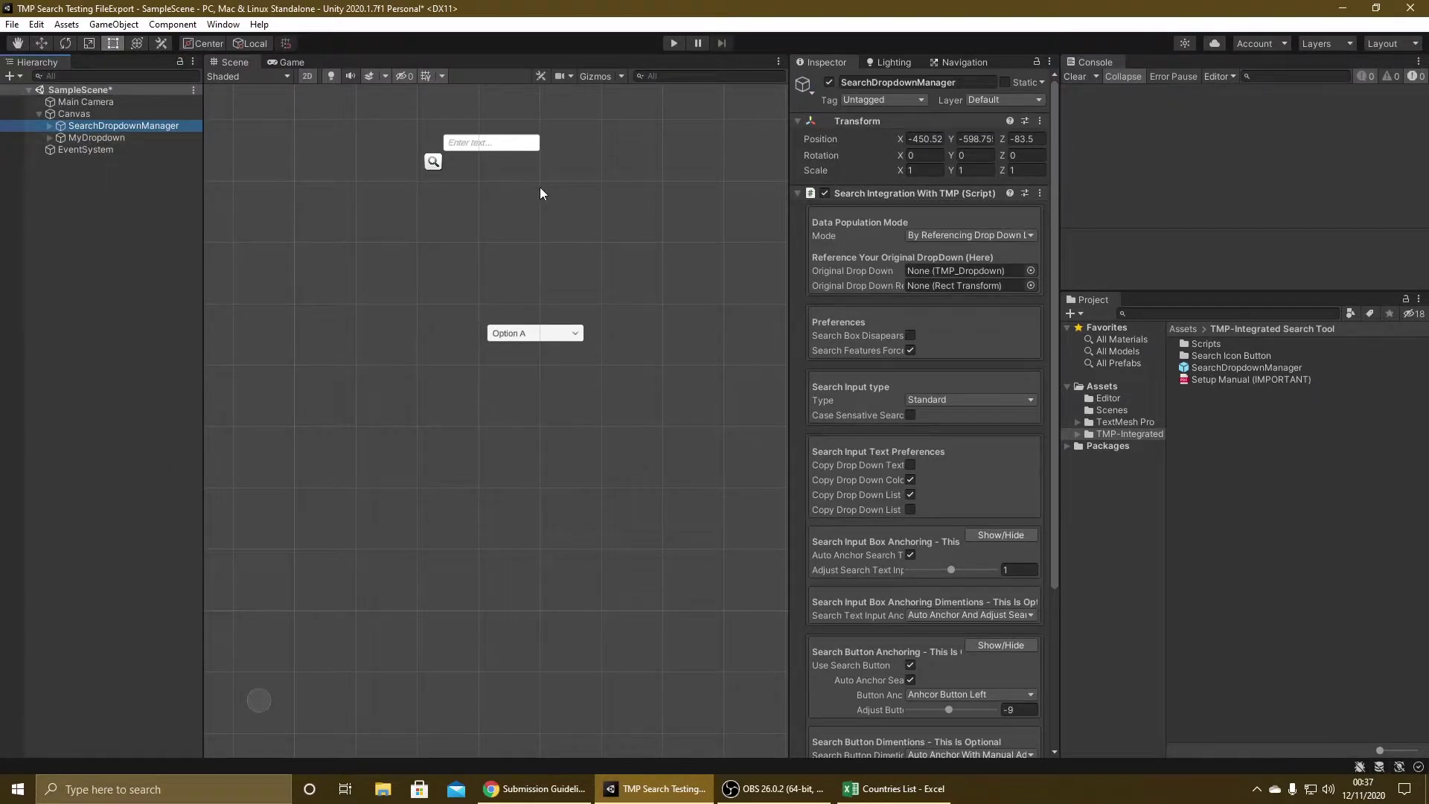
Keep the mode By Referencing Drop Down List and assign MyDropdown as both the Original Drop Down and its Rect Transform.
{"action": "left_click_drag", "start_coordinate": [1058, 219], "coordinate": [1238, 218]}
{"action": "left_click", "coordinate": [1019, 236]}
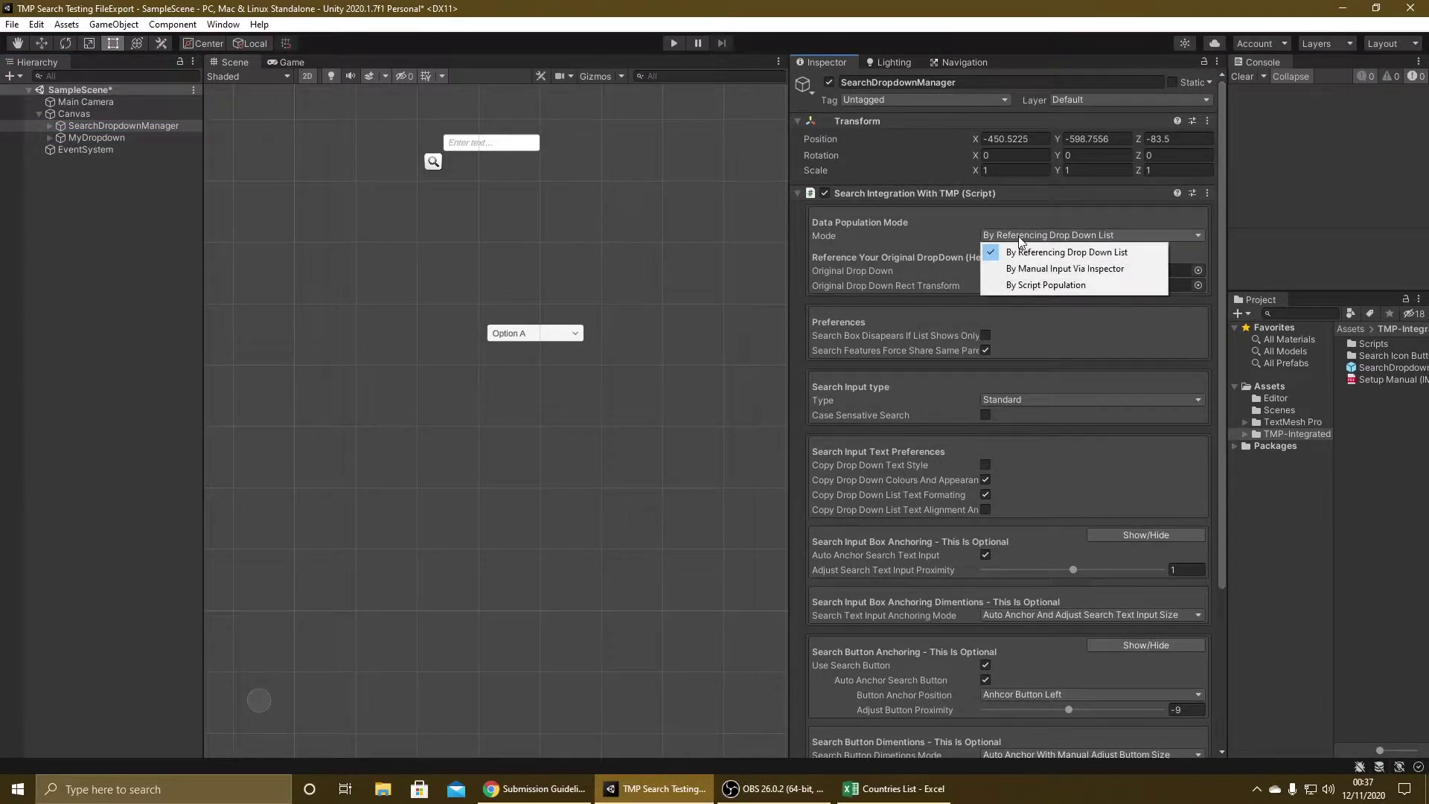
{"action": "left_click", "coordinate": [1068, 253]}
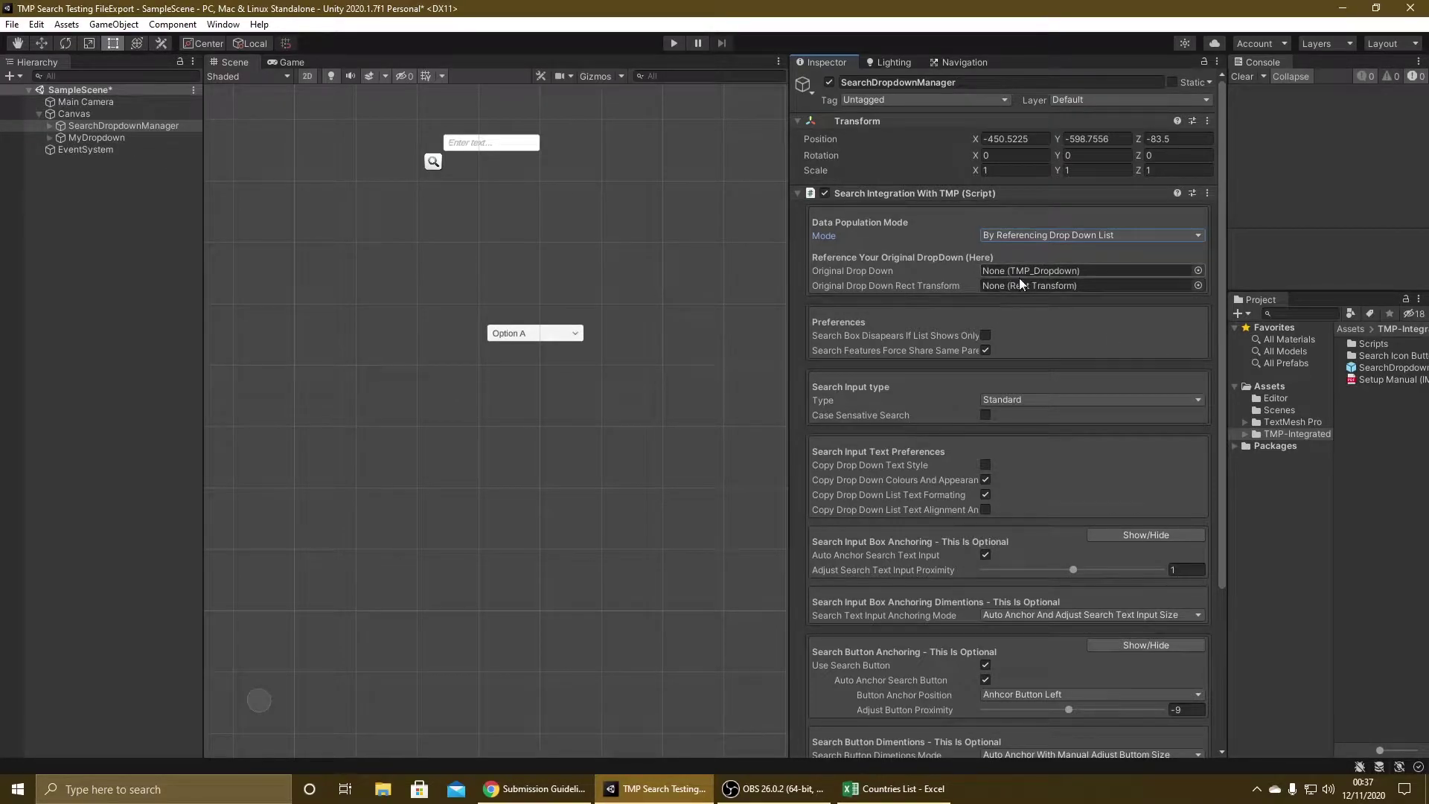
{"action": "left_click_drag", "start_coordinate": [97, 138], "coordinate": [1003, 274]}
{"action": "left_click_drag", "start_coordinate": [96, 137], "coordinate": [1008, 291]}
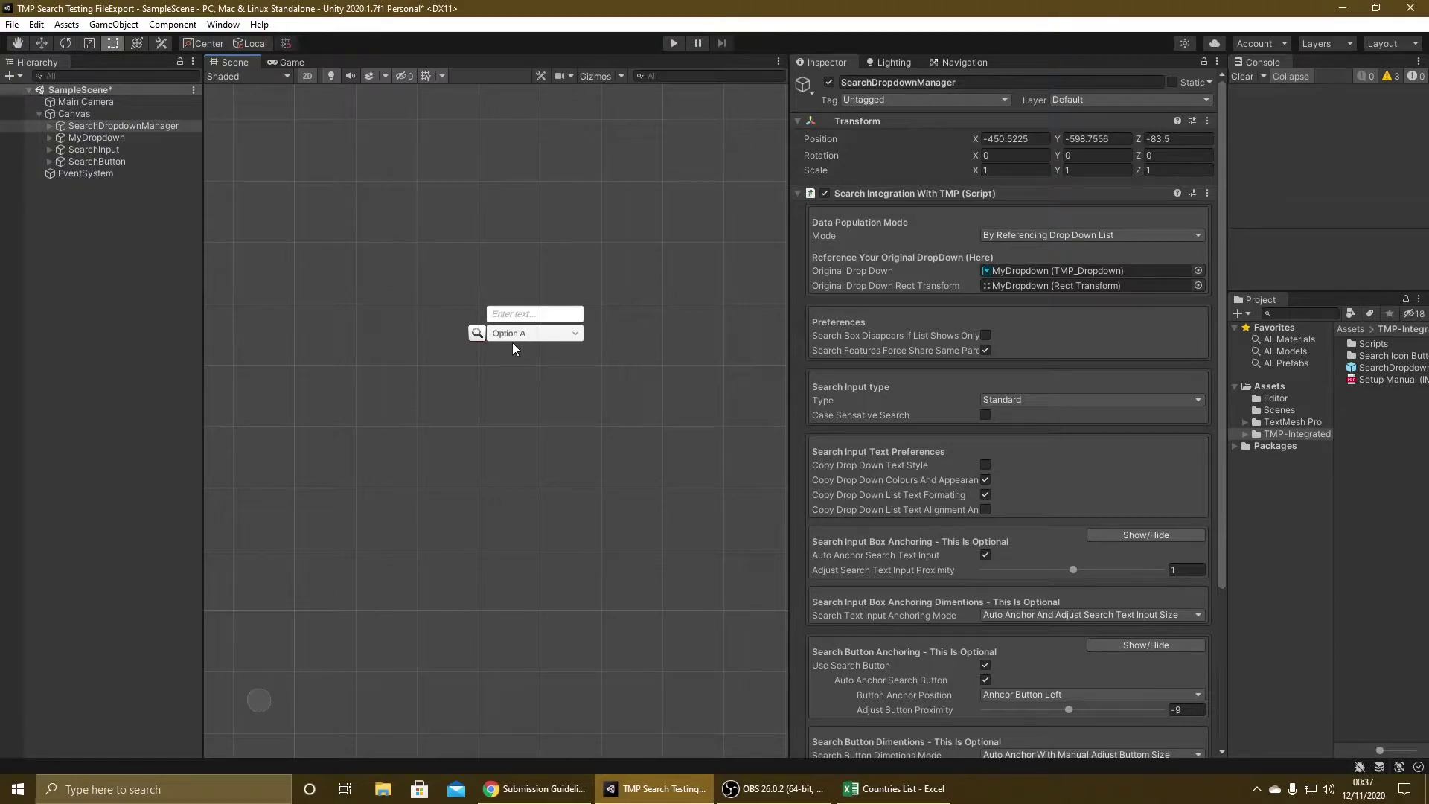
Run the scene, search the dropdown for "option c", submit the search, and stop play mode.
{"action": "left_click", "coordinate": [674, 43]}
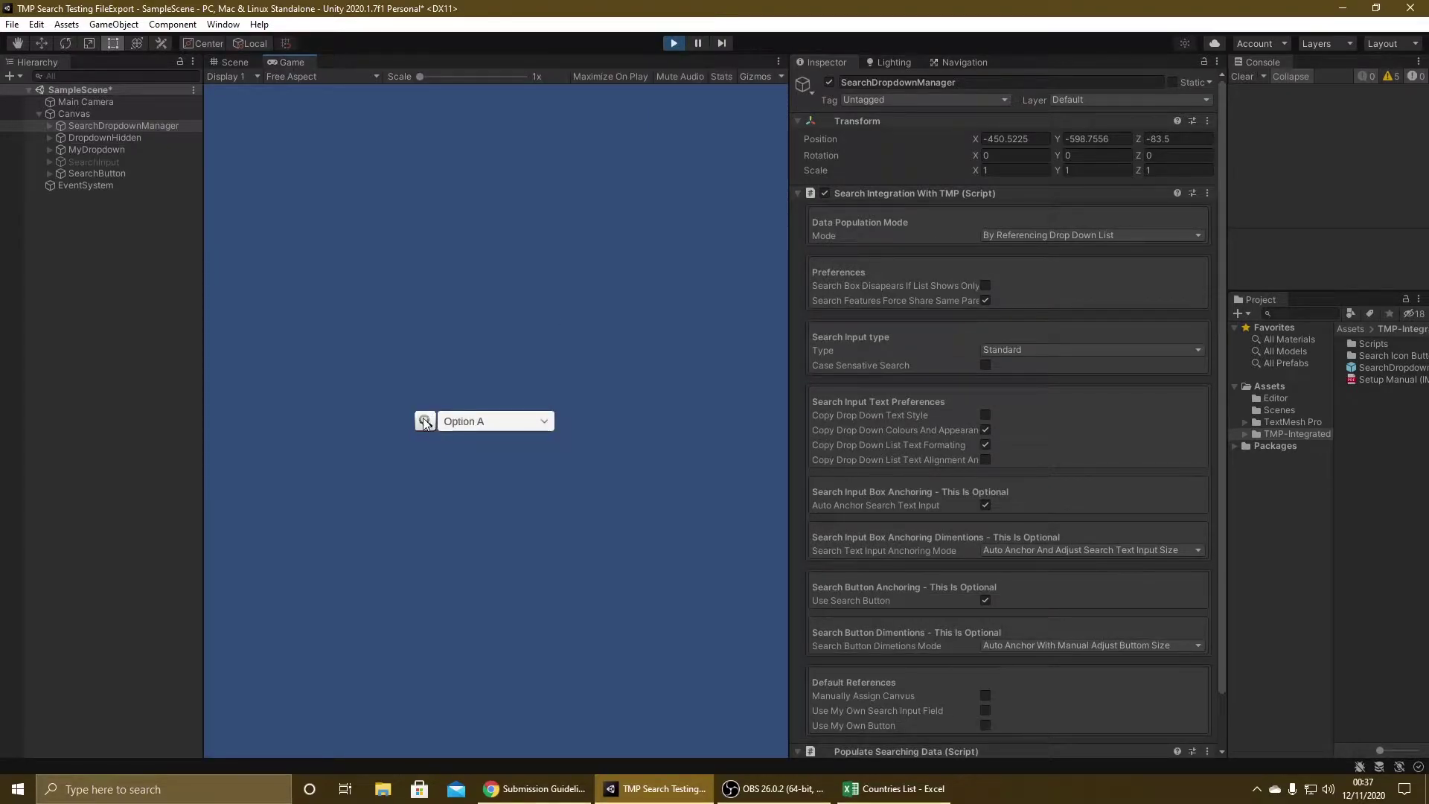
{"action": "left_click", "coordinate": [424, 421]}
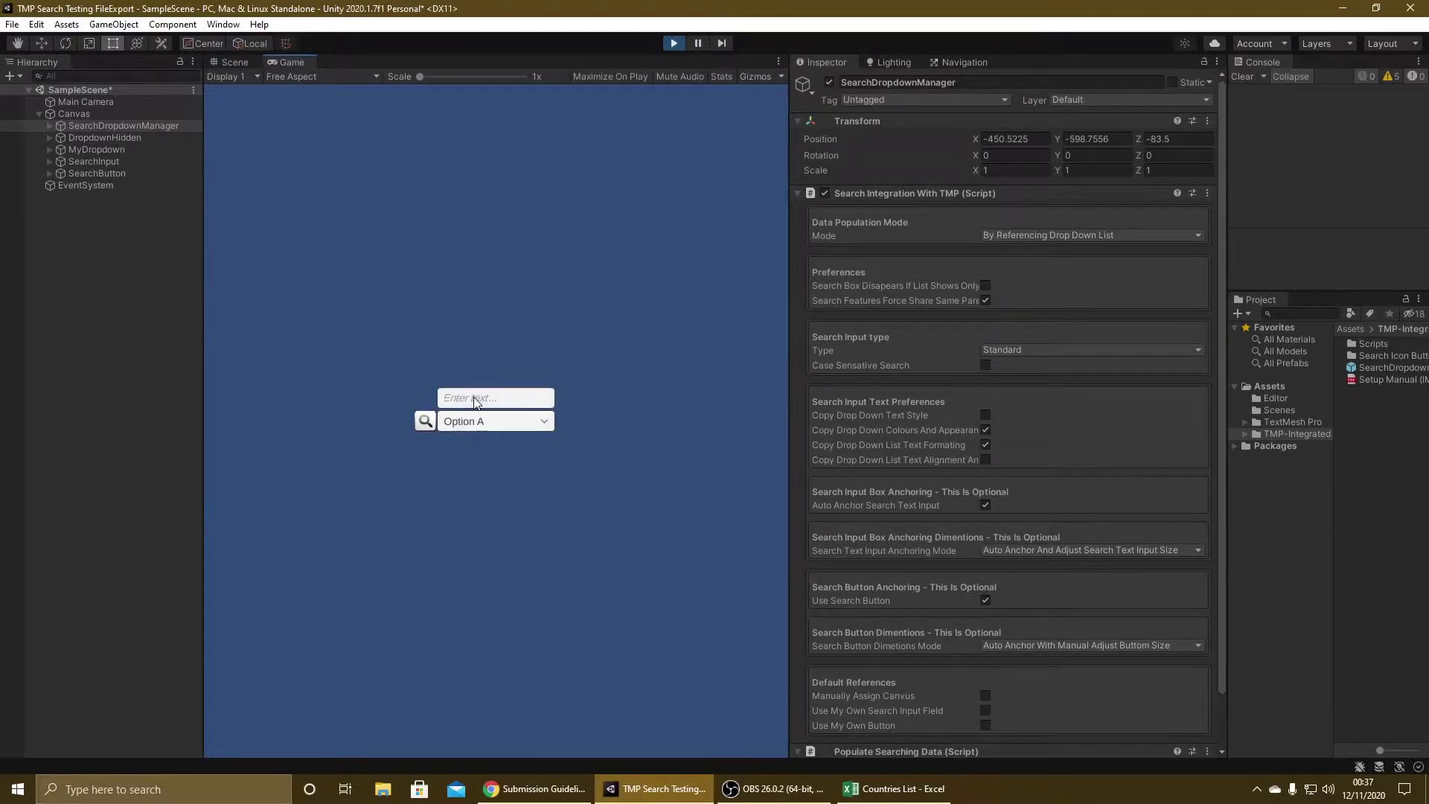
{"action": "type", "text": "opti"}
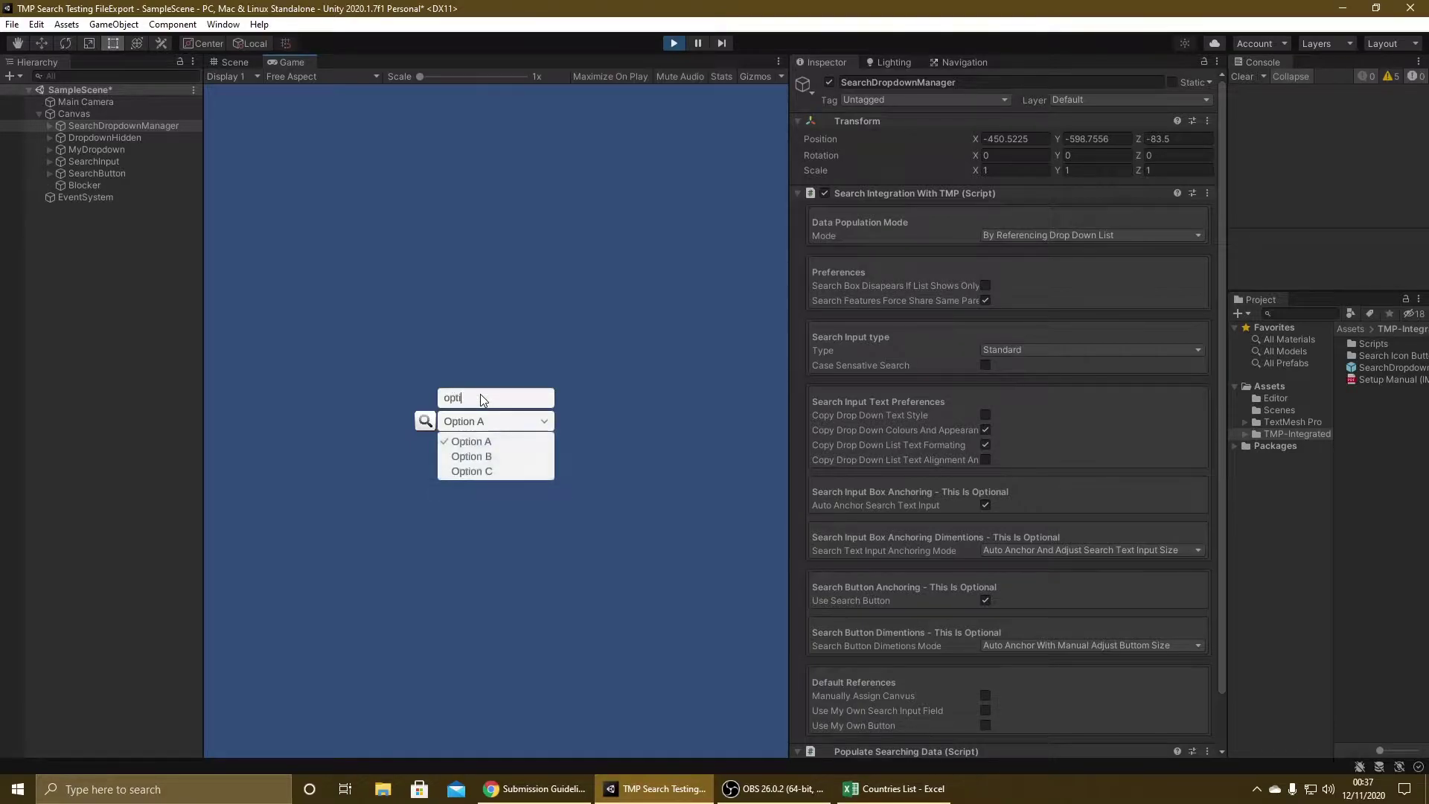
{"action": "type", "text": "on c"}
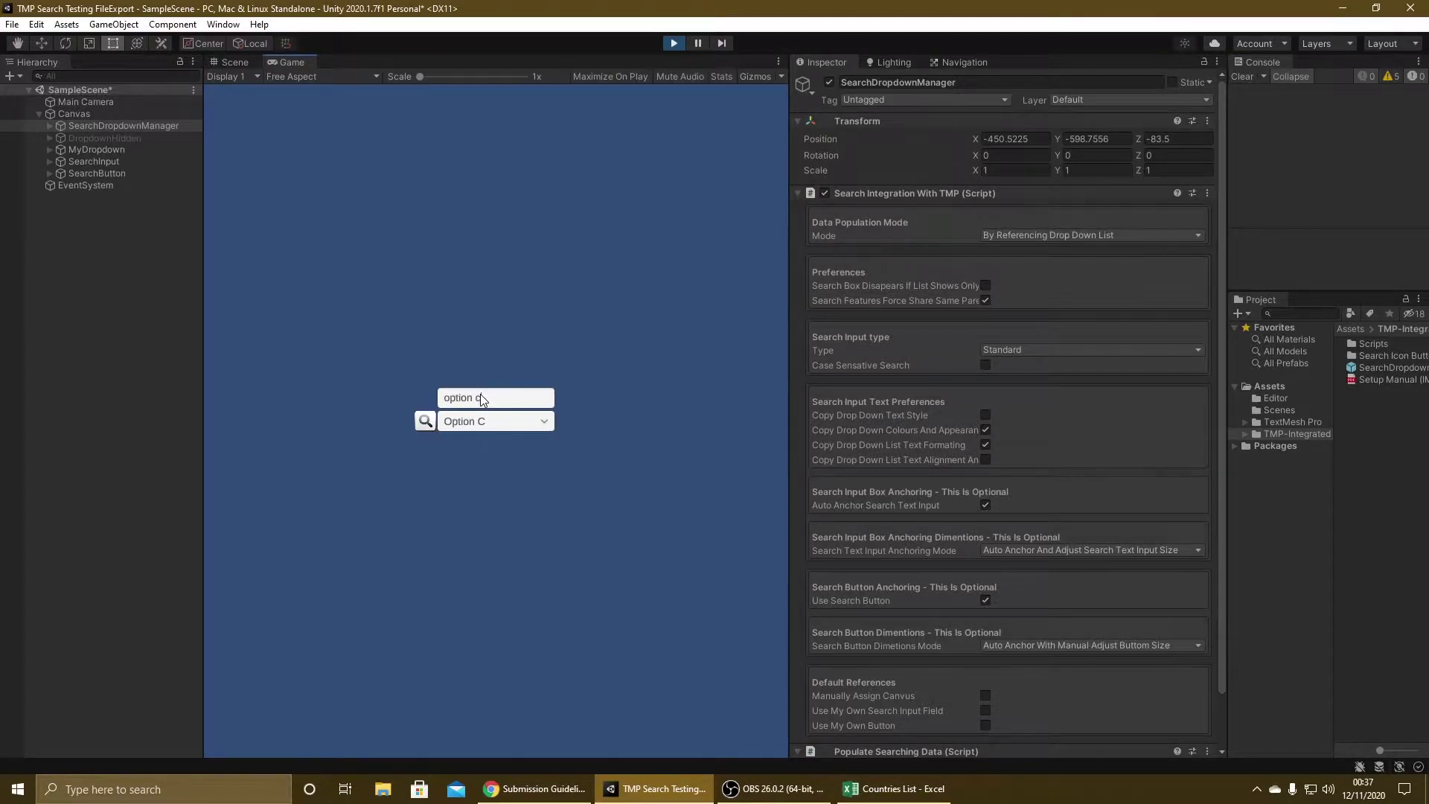
{"action": "key", "text": "Return"}
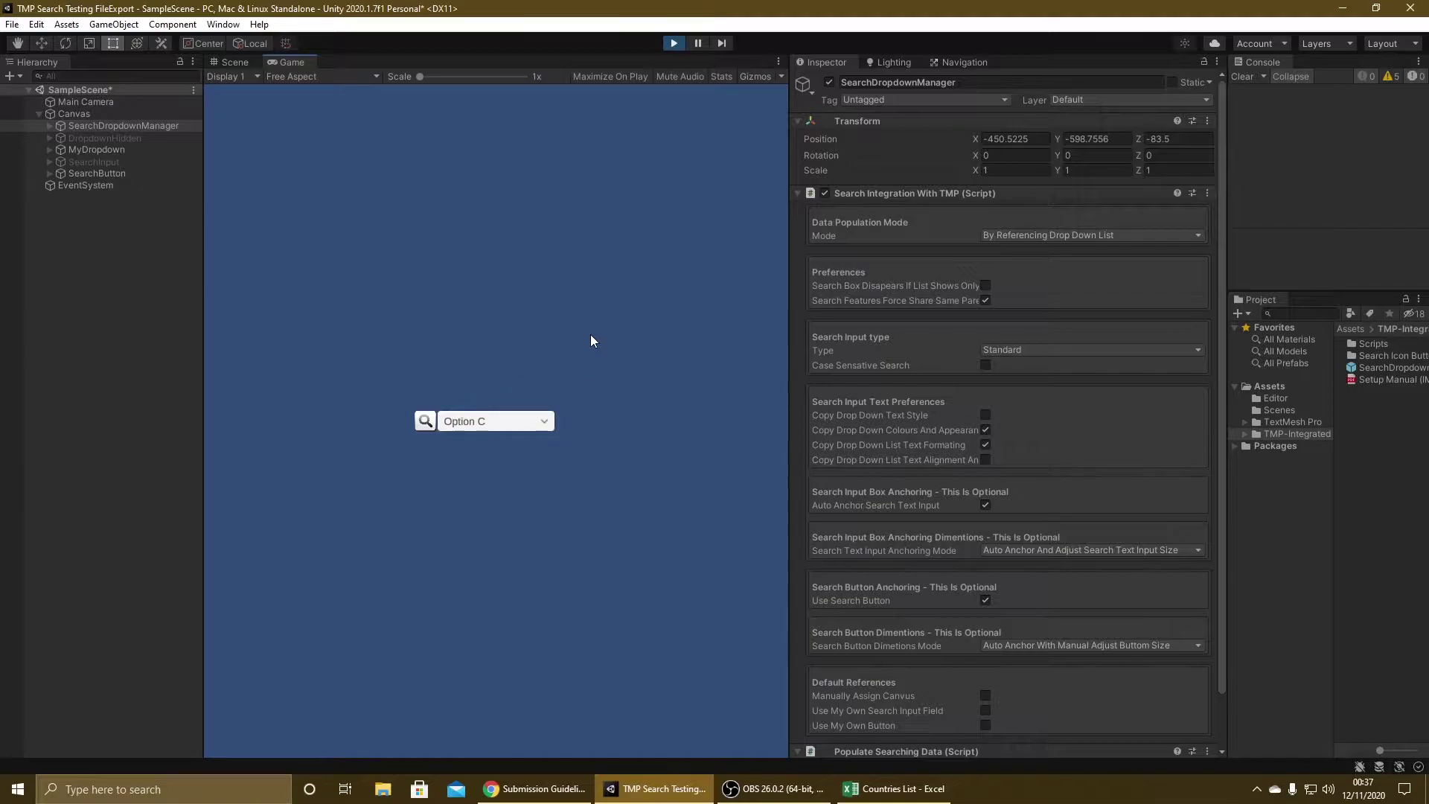
{"action": "left_click", "coordinate": [673, 43]}
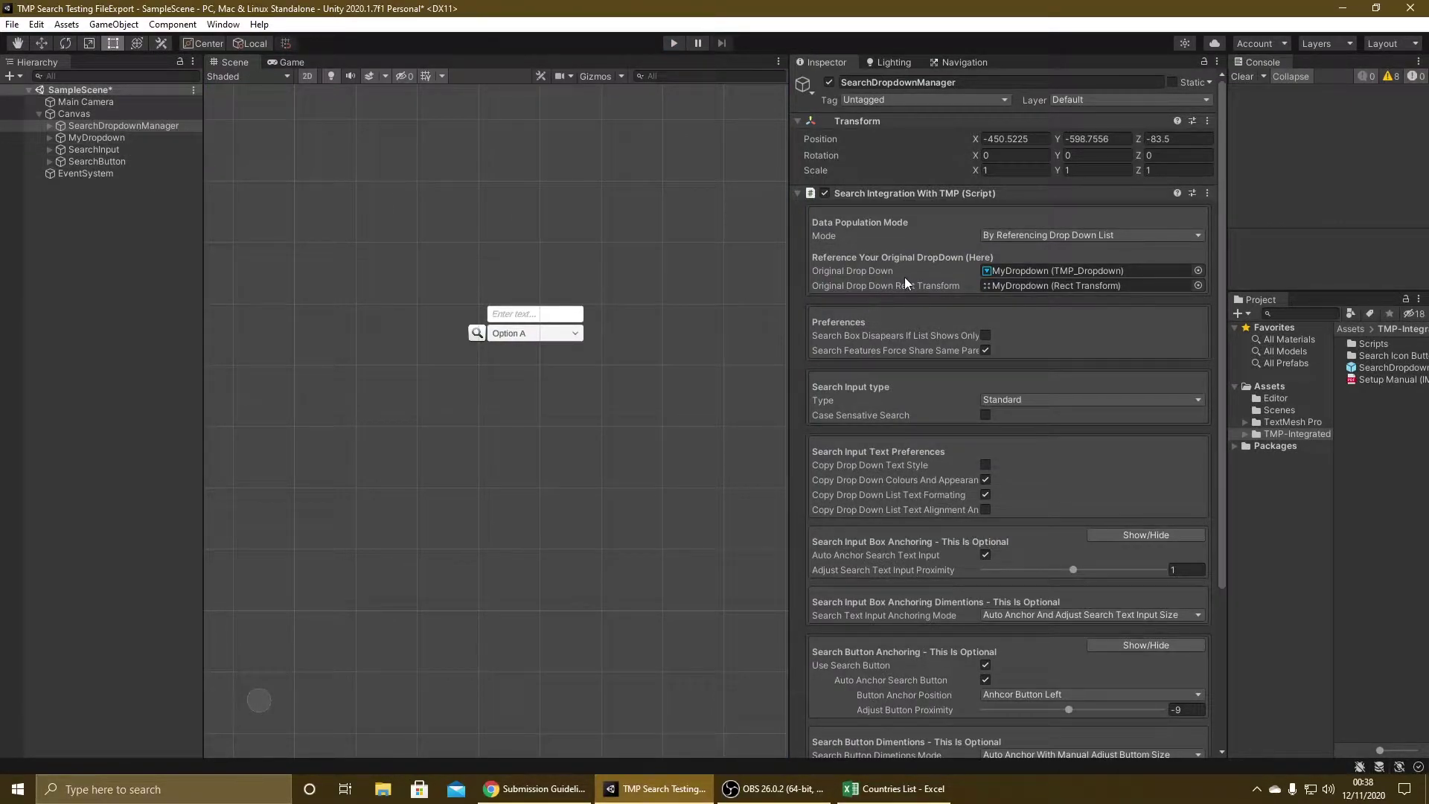
Set the data population mode to By Manual Input Via Inspector and deactivate the MyDropdown object.
{"action": "left_click", "coordinate": [1020, 235]}
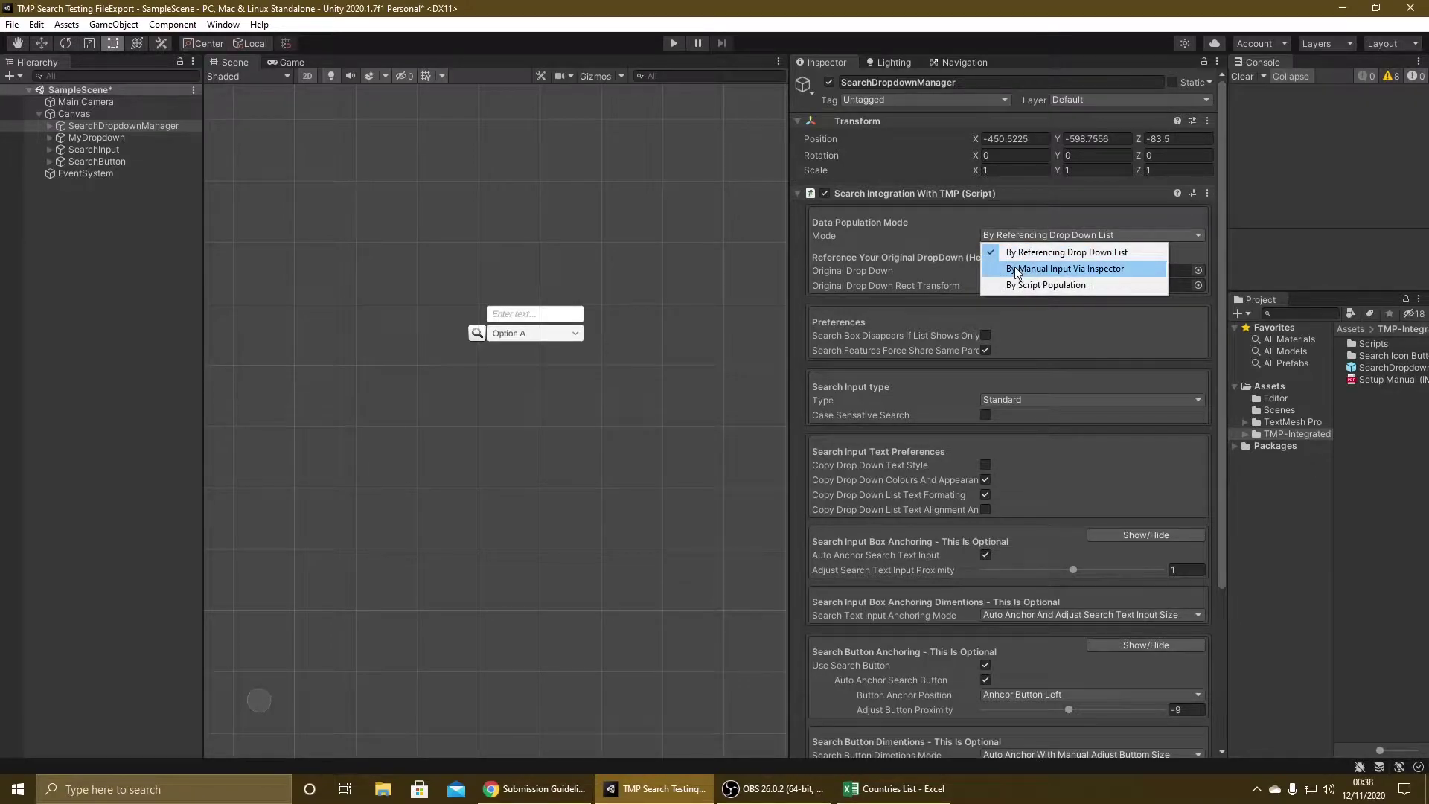
{"action": "left_click", "coordinate": [1016, 269]}
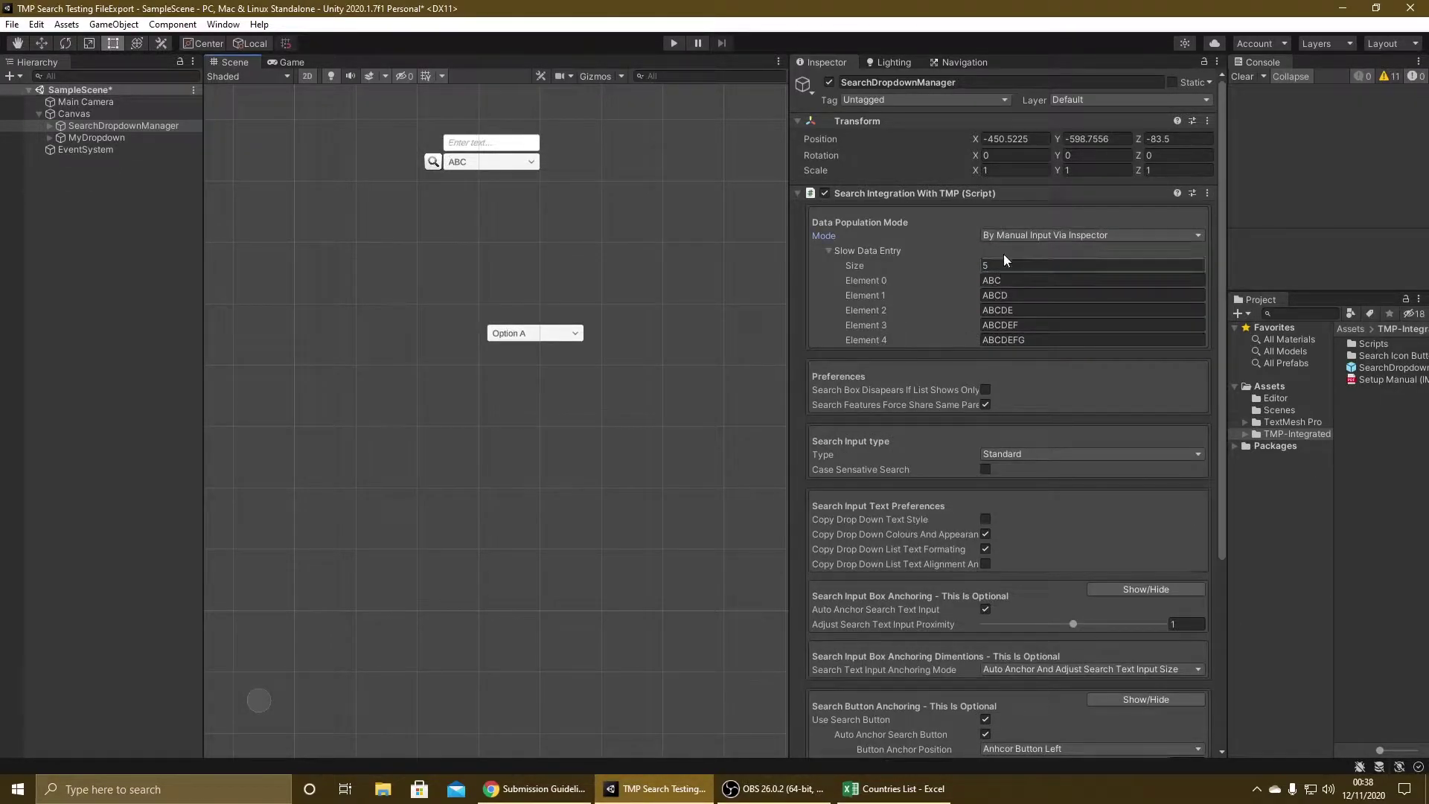
{"action": "left_click", "coordinate": [97, 140]}
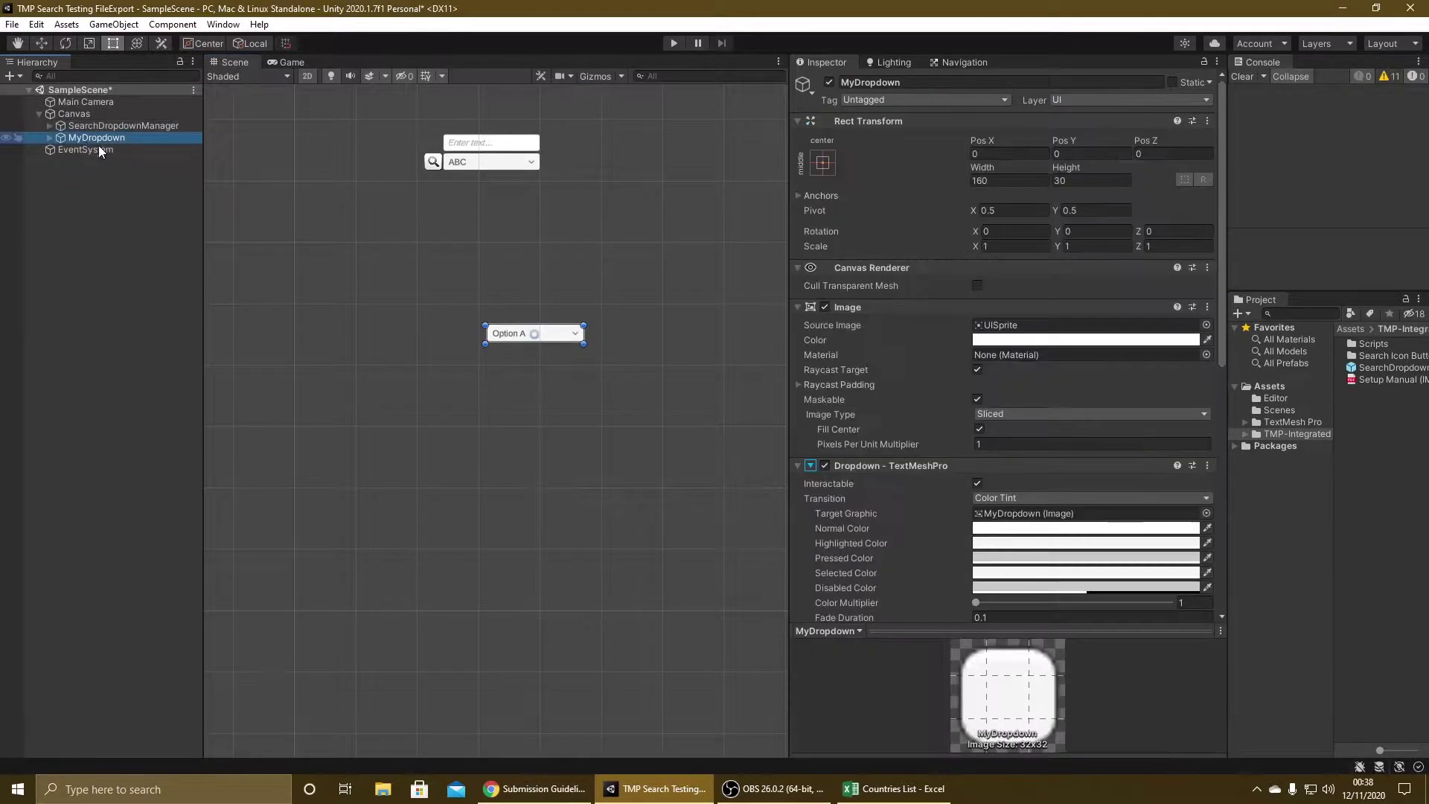
{"action": "left_click", "coordinate": [830, 82]}
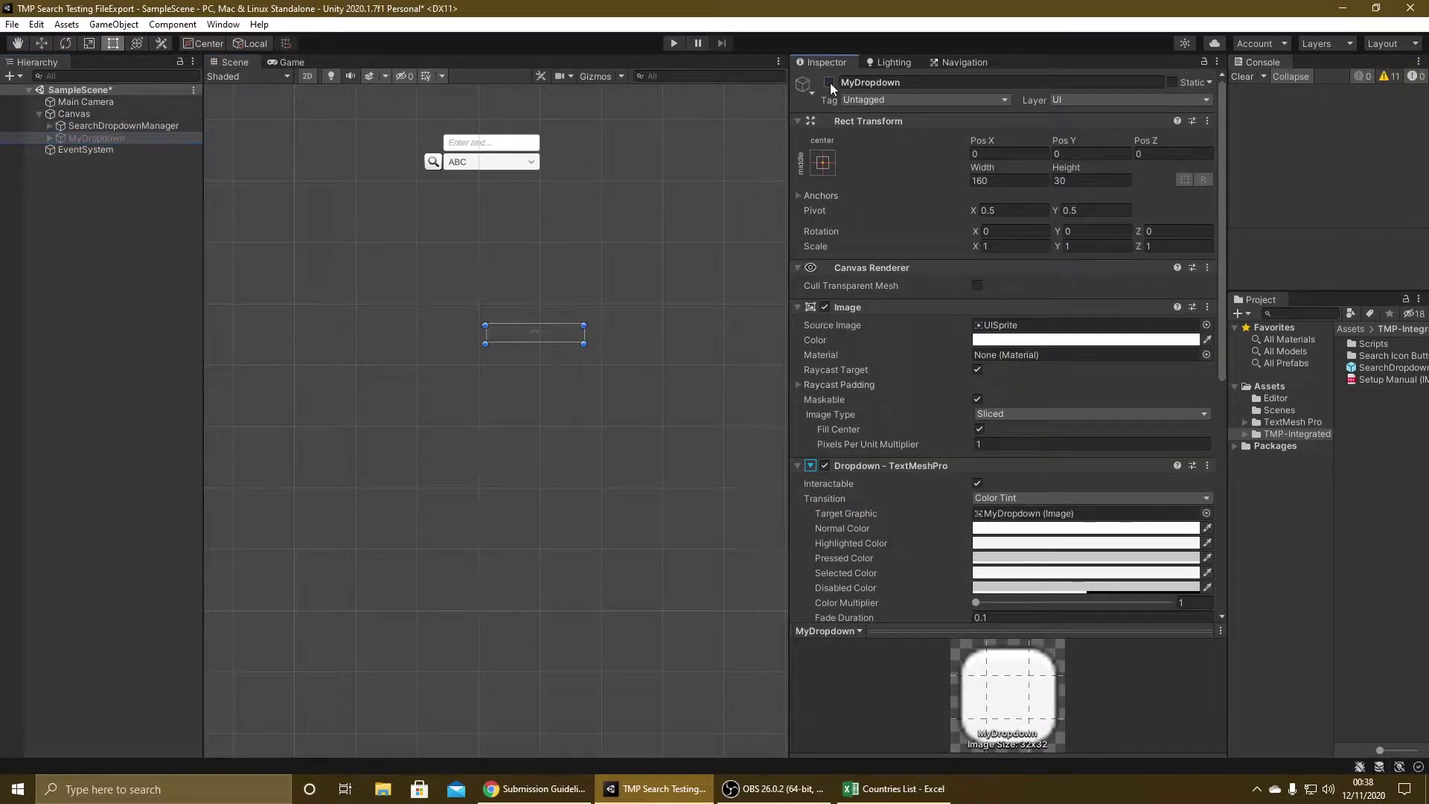
Select SearchDropdownManager, run the scene to check the manually populated dropdown list, and stop play mode.
{"action": "left_click", "coordinate": [112, 127]}
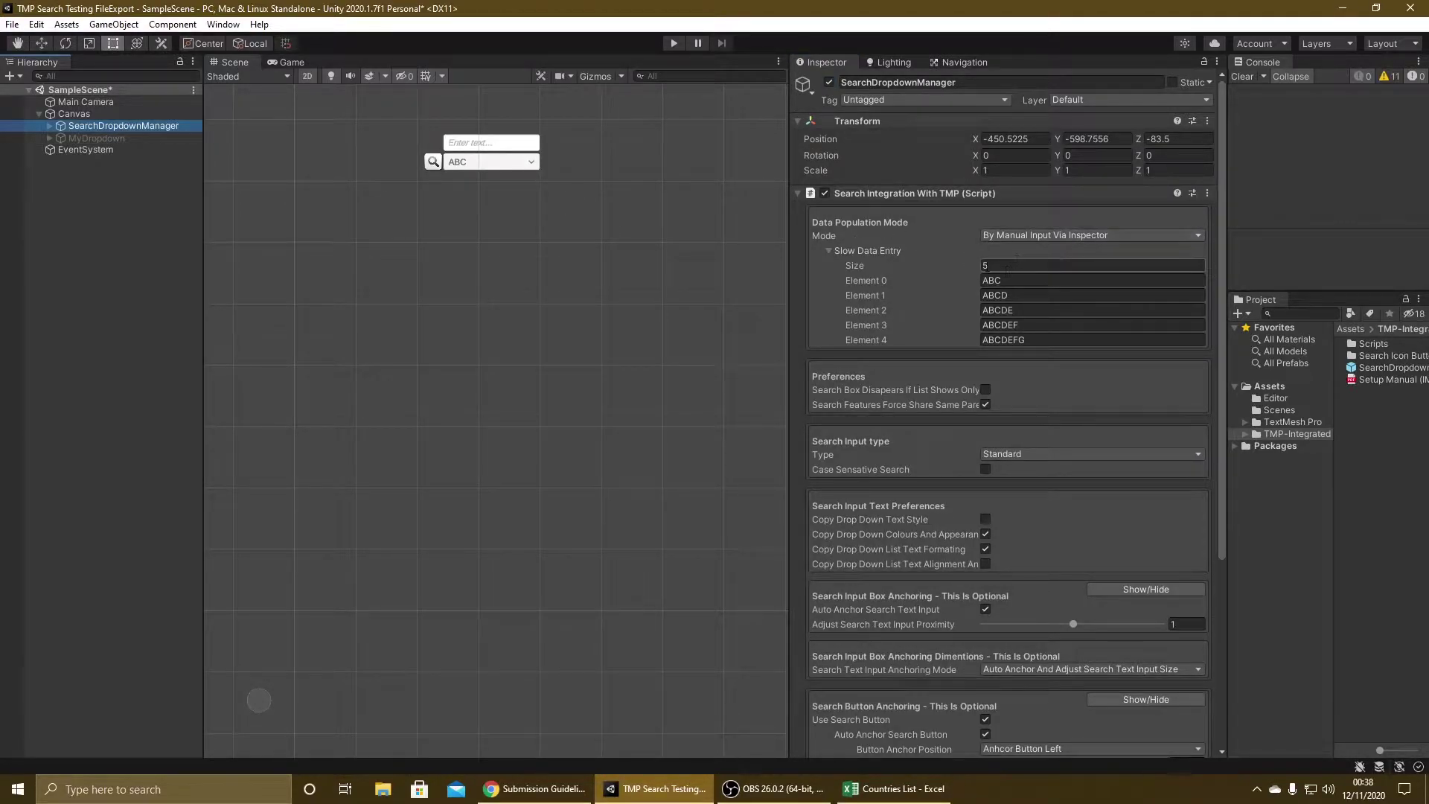
{"action": "left_click", "coordinate": [669, 43]}
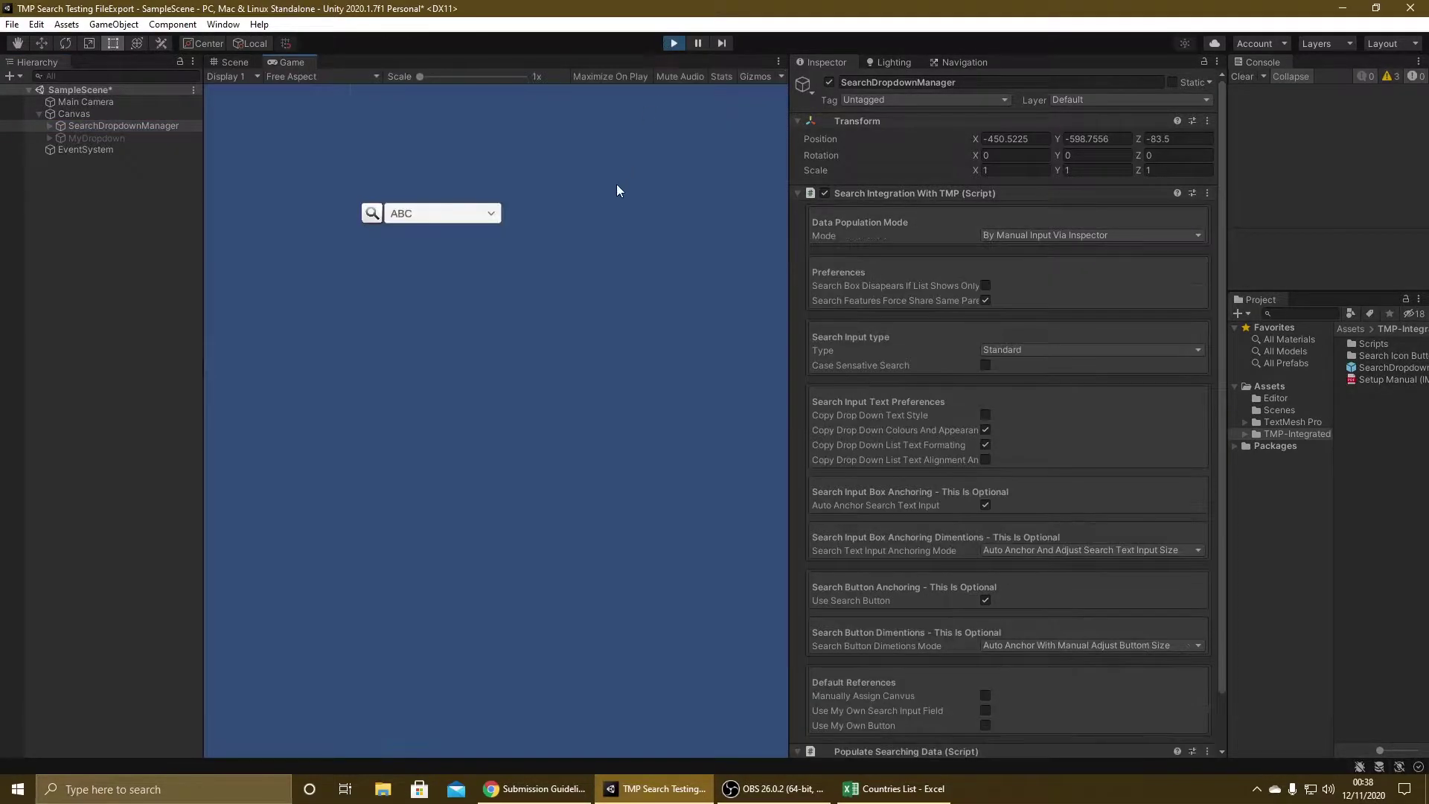
{"action": "left_click", "coordinate": [471, 213]}
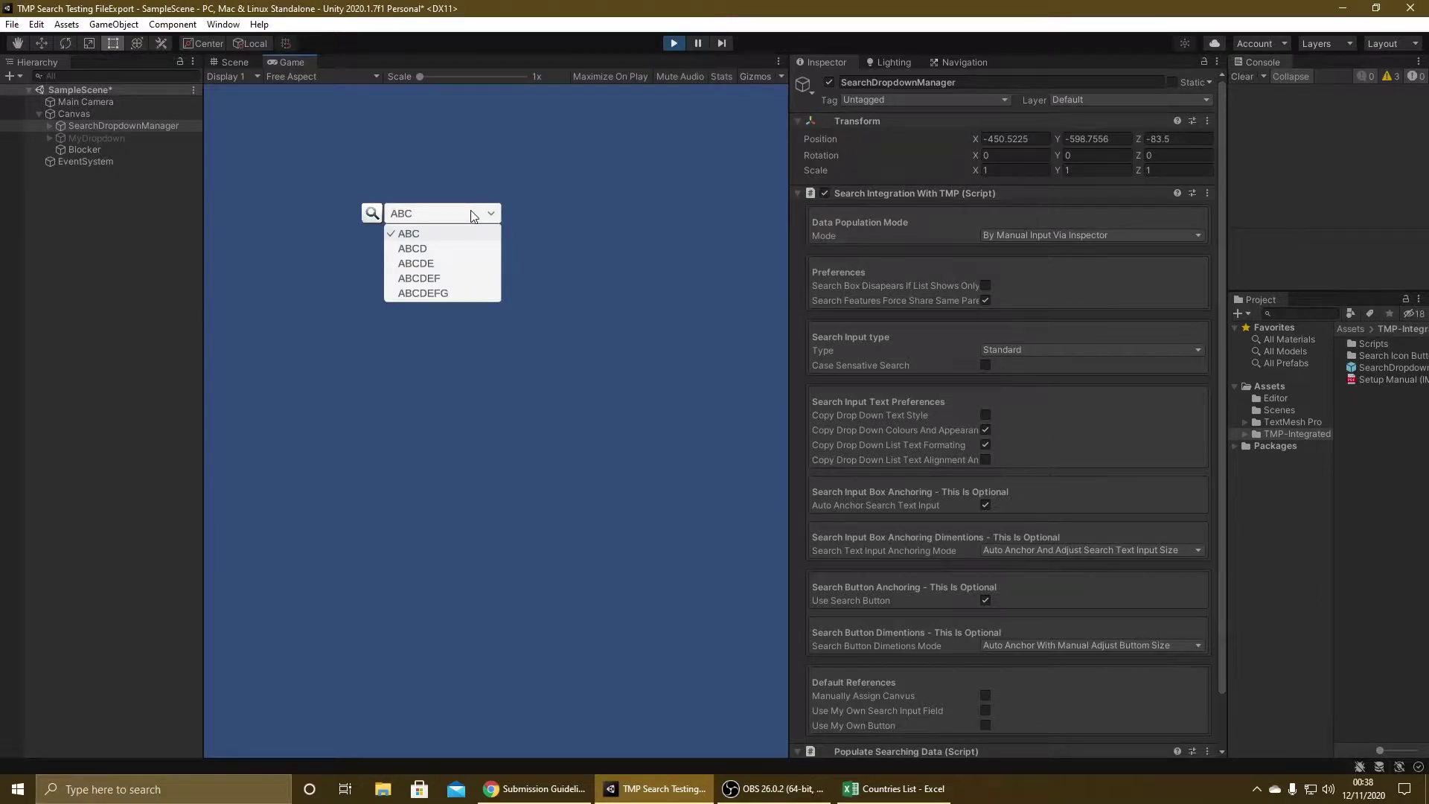
{"action": "left_click", "coordinate": [473, 216]}
{"action": "left_click", "coordinate": [674, 44]}
Set the Slow Data Entry size to 10 and change Element 9 to 11.
{"action": "left_click", "coordinate": [1057, 268]}
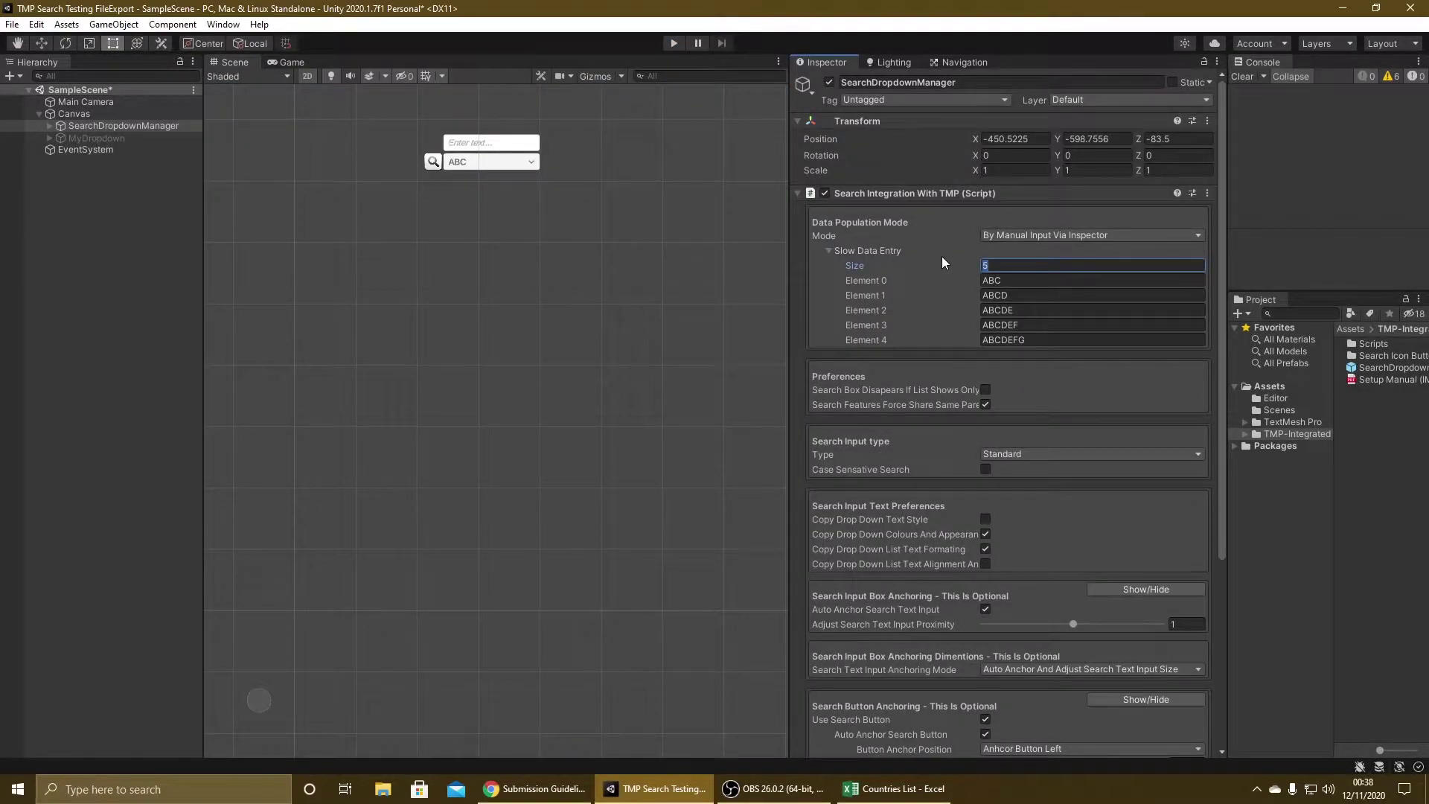
{"action": "type", "text": "10"}
{"action": "key", "text": "Return"}
{"action": "left_click", "coordinate": [1051, 415]}
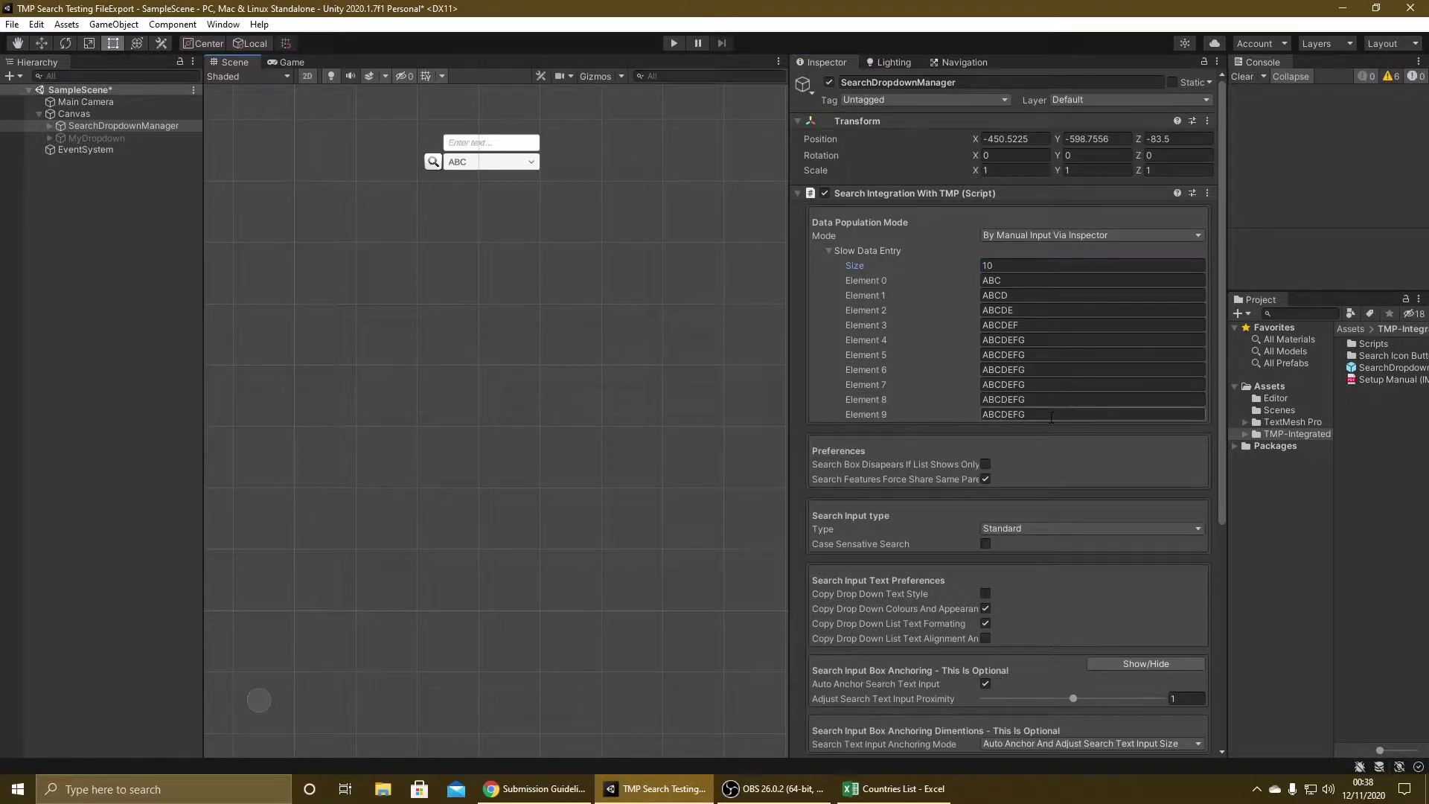
{"action": "type", "text": "1"}
{"action": "key", "text": "Return"}
{"action": "left_click", "coordinate": [1032, 415]}
{"action": "type", "text": "11"}
Set Element 8 of the Slow Data Entry list to 11 and Element 7 to 111.
{"action": "left_click", "coordinate": [1045, 402]}
{"action": "type", "text": "11"}
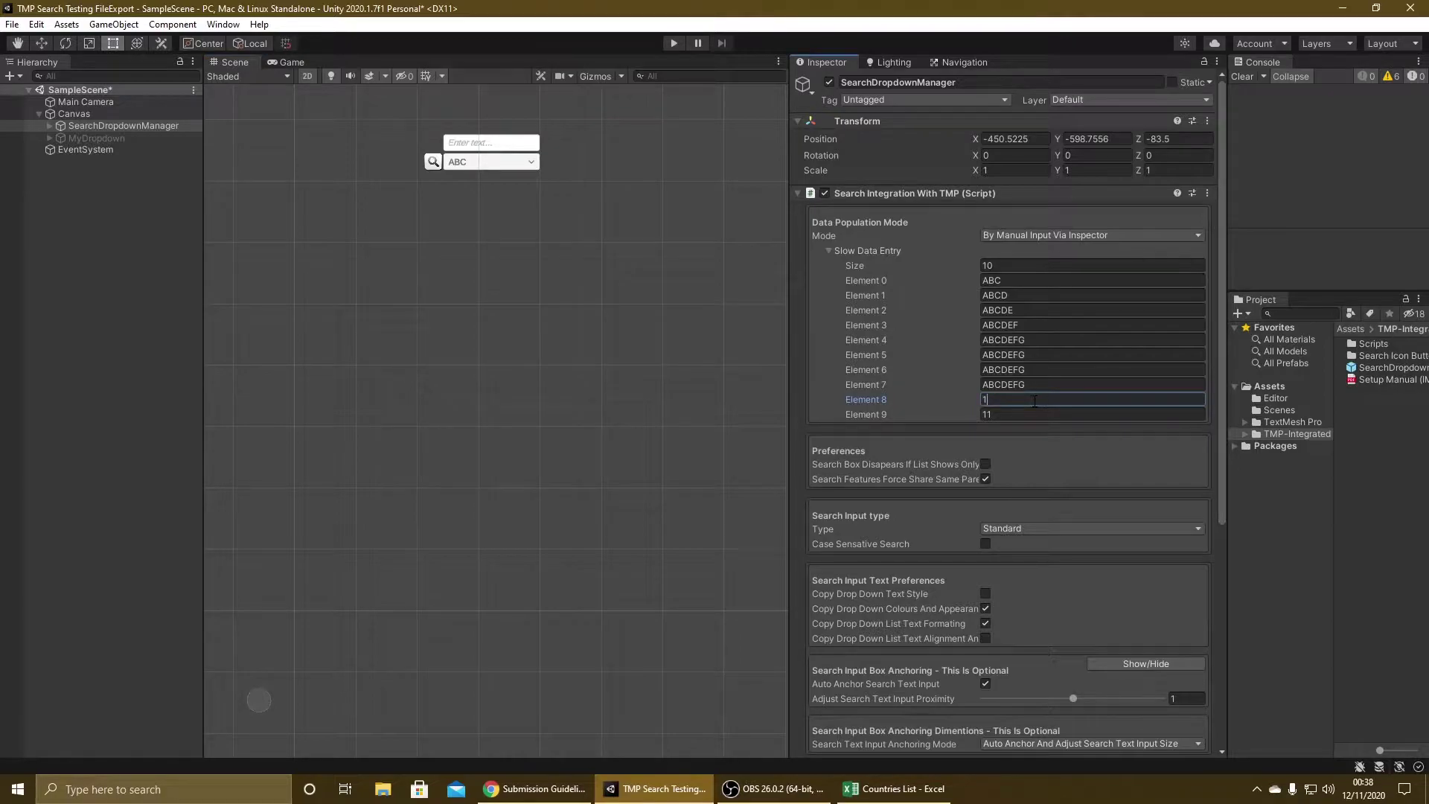
{"action": "key", "text": "Return"}
{"action": "left_click", "coordinate": [1040, 386]}
{"action": "type", "text": "1"}
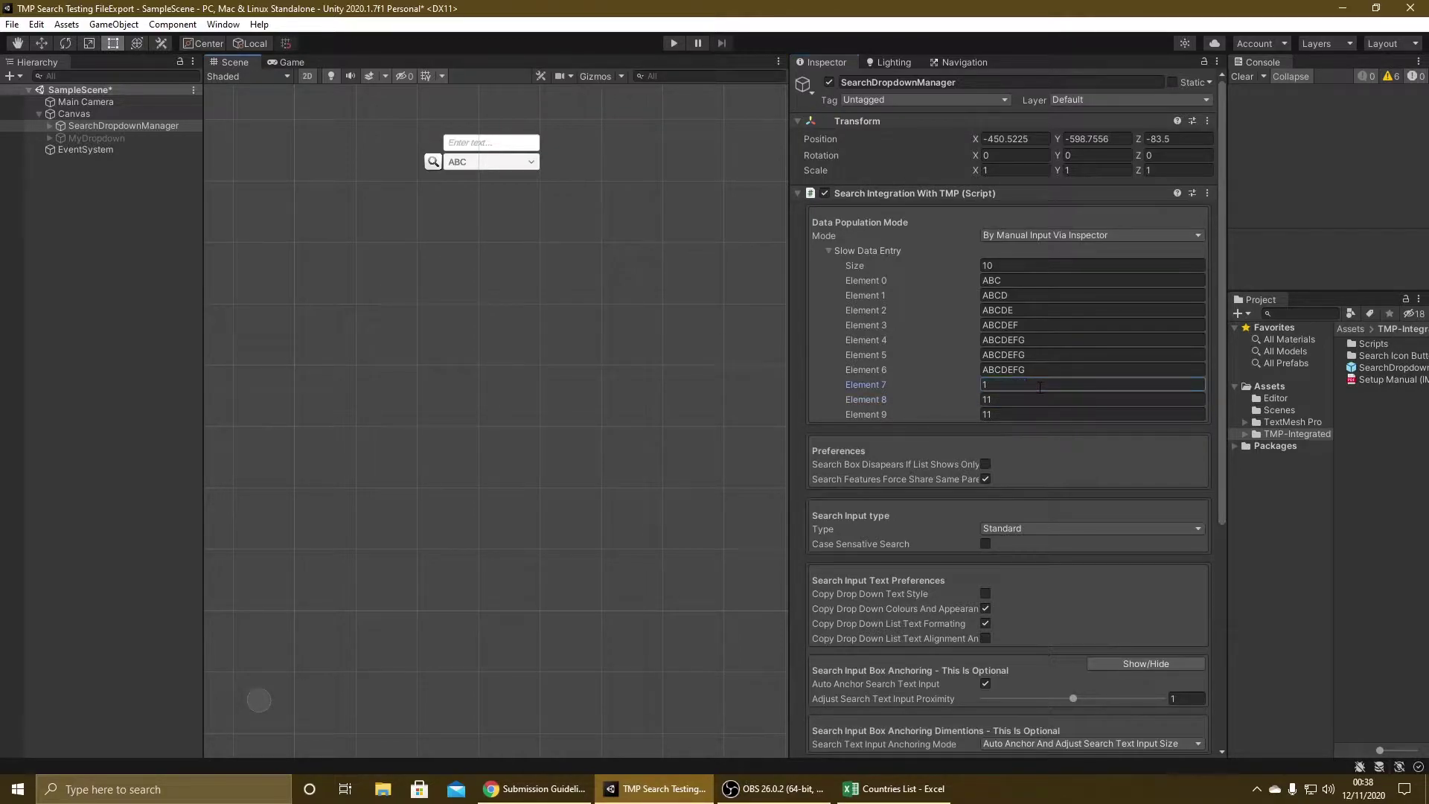
{"action": "type", "text": "11"}
{"action": "key", "text": "Return"}
Set Element 6 of the Slow Data Entry list to 2, Element 9 to 1, and Element 5 to 3.
{"action": "left_click", "coordinate": [1032, 371]}
{"action": "type", "text": "2"}
{"action": "left_click", "coordinate": [1009, 412]}
{"action": "type", "text": "1"}
{"action": "left_click", "coordinate": [1034, 355]}
{"action": "type", "text": "3"}
{"action": "key", "text": "Return"}
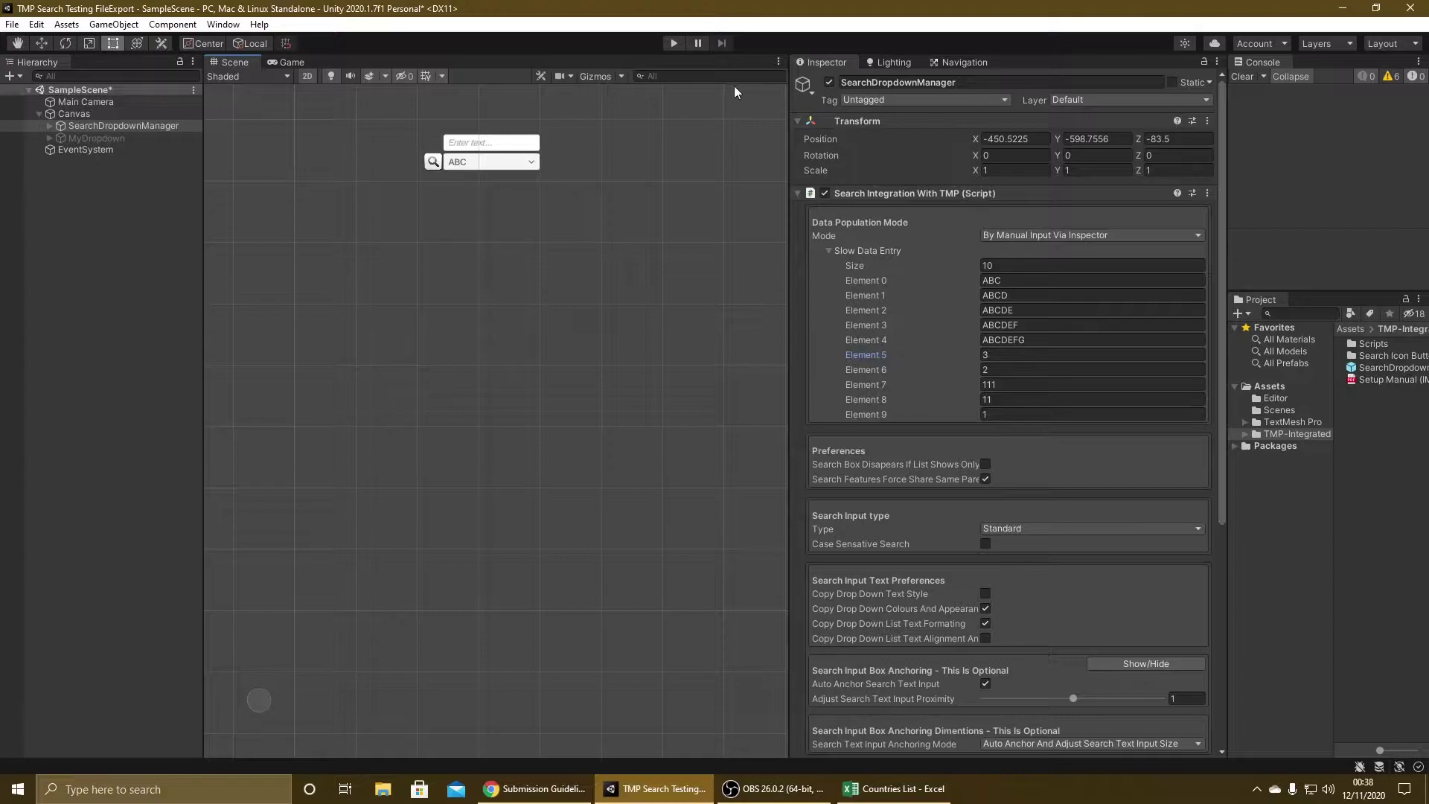
Run the scene and search the manually populated dropdown for "abcdefg".
{"action": "left_click", "coordinate": [673, 43]}
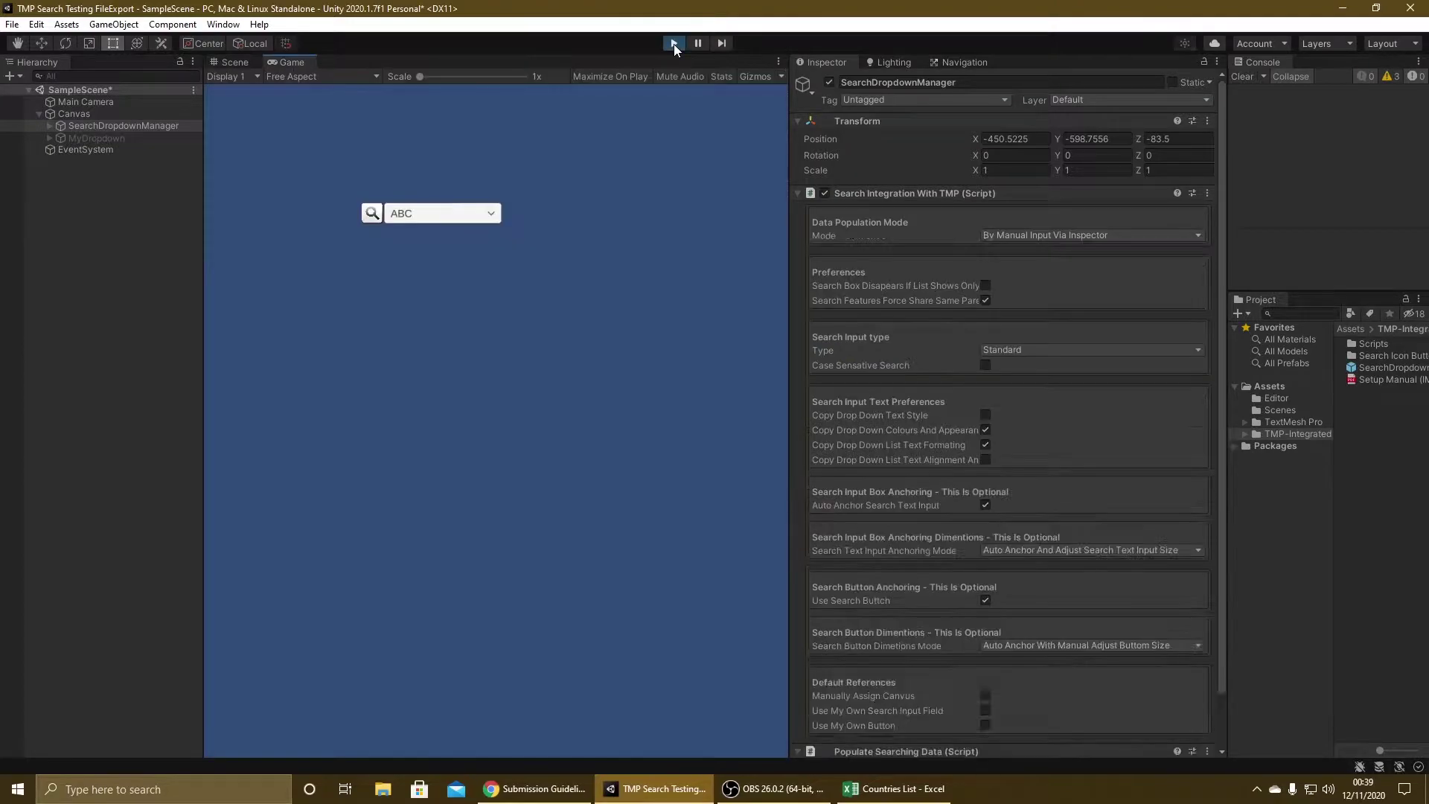
{"action": "left_click", "coordinate": [370, 211]}
{"action": "left_click", "coordinate": [421, 191]}
{"action": "type", "text": "abcdefg"}
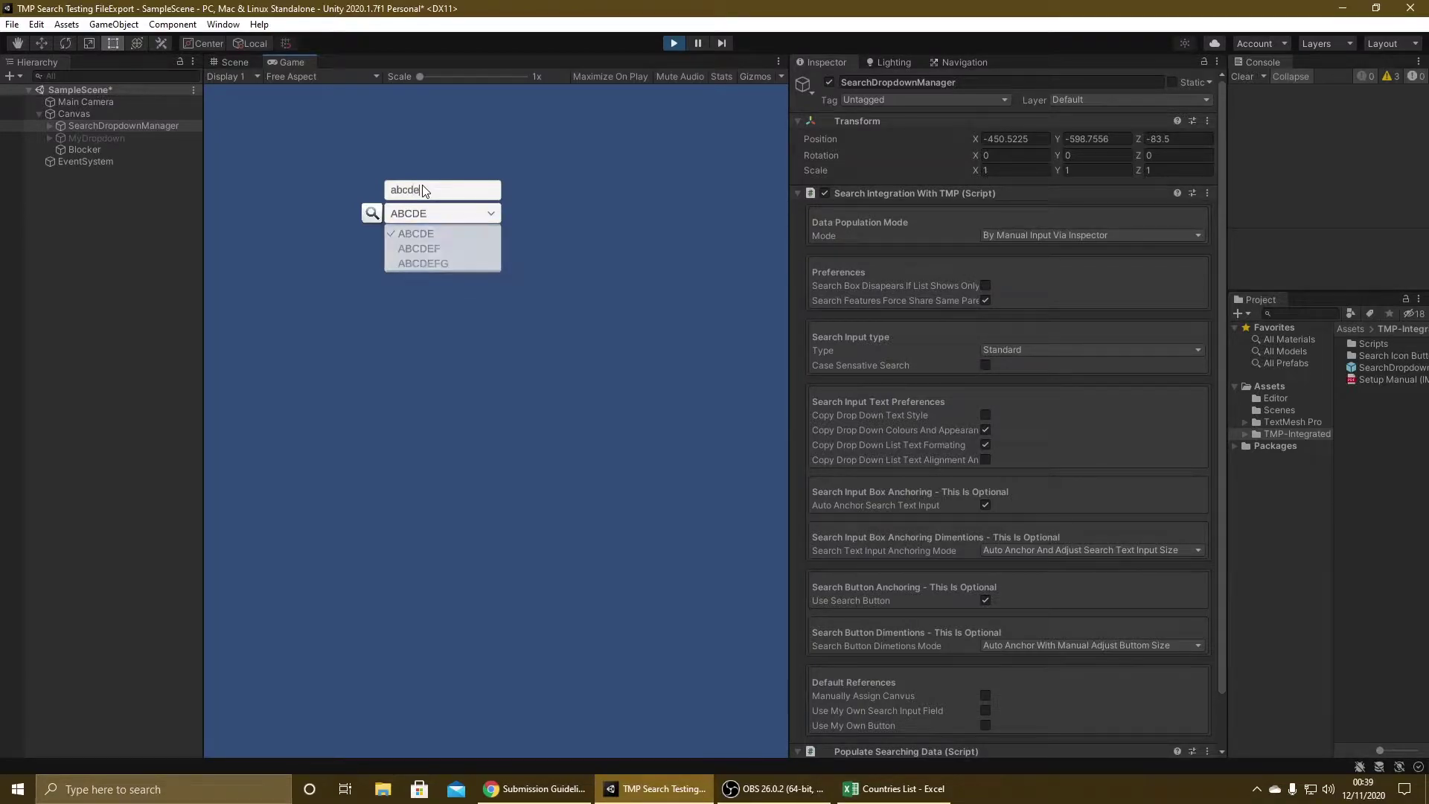
Clear the search text in the running scene and search the dropdown for "11".
{"action": "key", "text": "BackSpace"}
{"action": "key", "text": "BackSpace"}
{"action": "key", "text": "BackSpace"}
{"action": "key", "text": "BackSpace"}
{"action": "key", "text": "BackSpace"}
{"action": "key", "text": "BackSpace"}
{"action": "key", "text": "BackSpace"}
{"action": "type", "text": "1"}
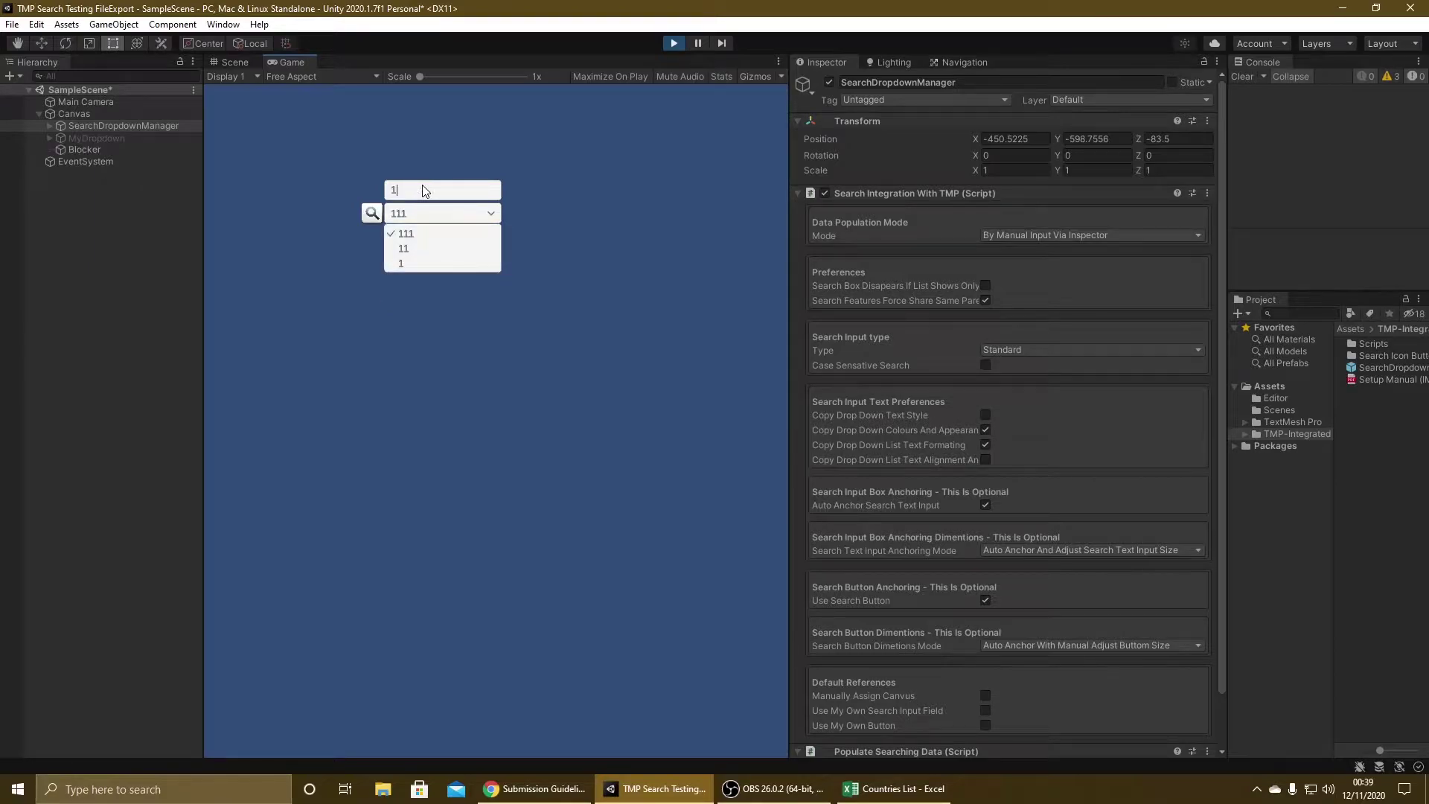
{"action": "type", "text": "1"}
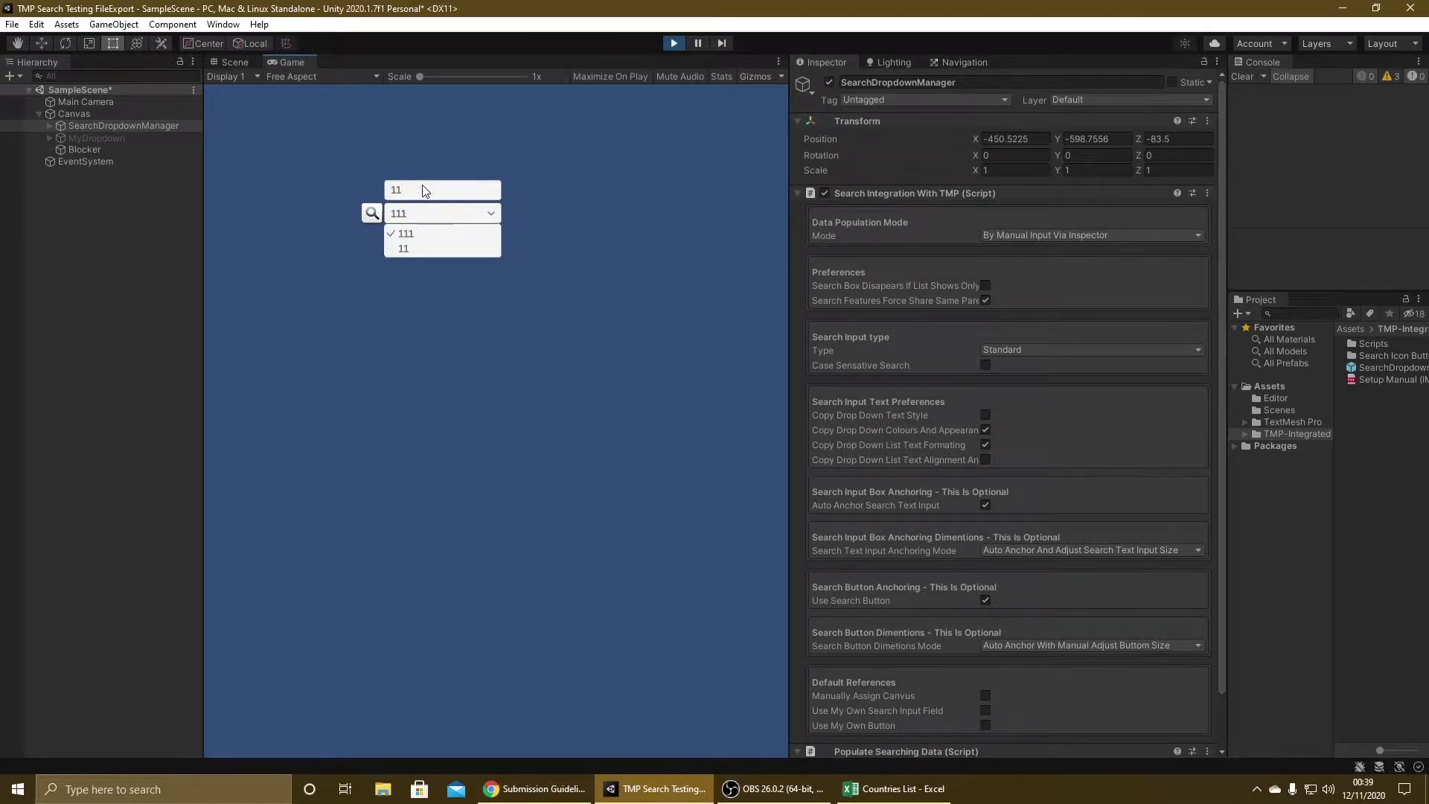
Search the running scene's dropdown for "1111" and again for "11", and choose 11 from the filtered list.
{"action": "type", "text": "11"}
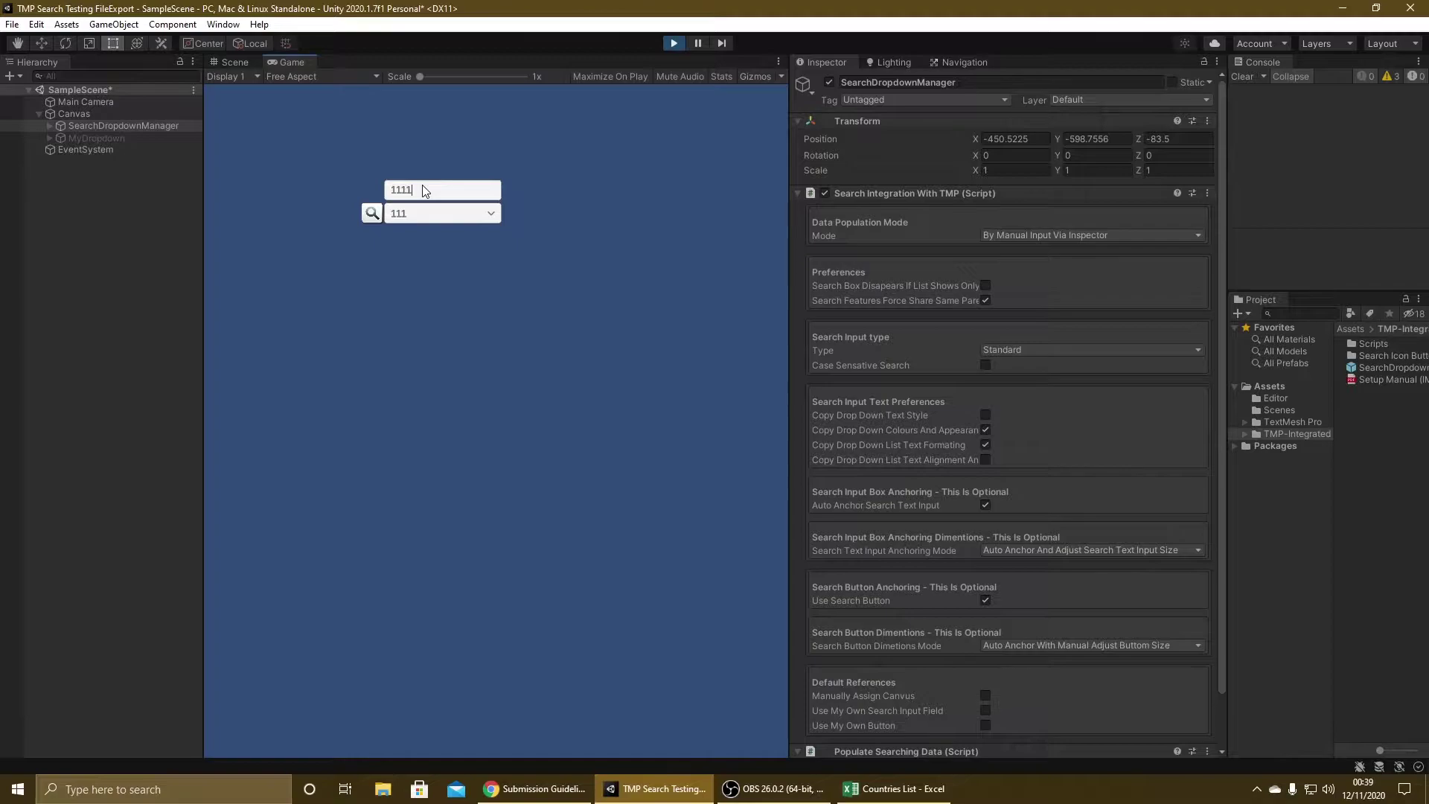
{"action": "key", "text": "BackSpace"}
{"action": "key", "text": "BackSpace"}
{"action": "key", "text": "BackSpace"}
{"action": "type", "text": "11"}
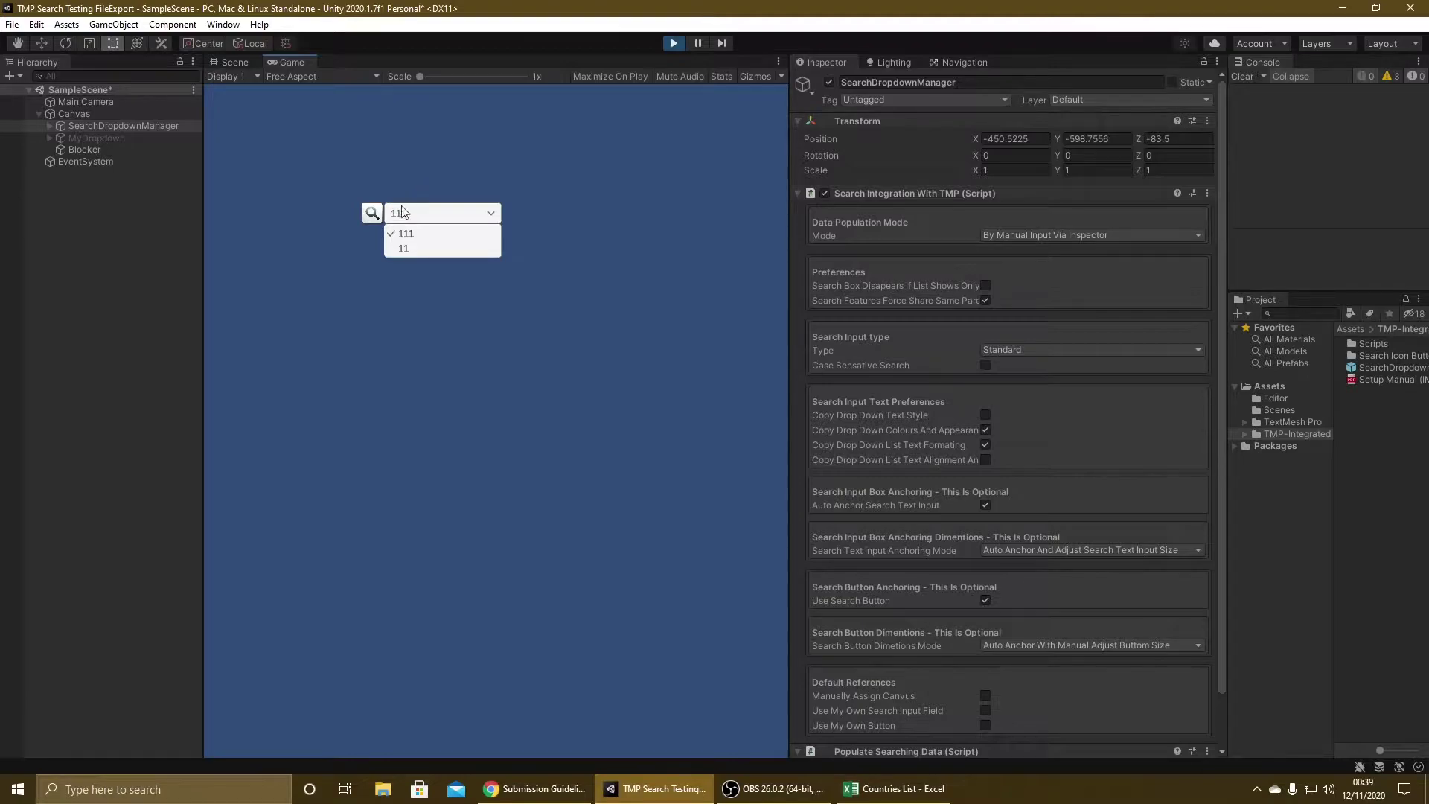
{"action": "left_click", "coordinate": [414, 249]}
Search the dropdown for "abcdef", choose ABCDEFG from the filtered list, and stop the running scene.
{"action": "left_click", "coordinate": [371, 214]}
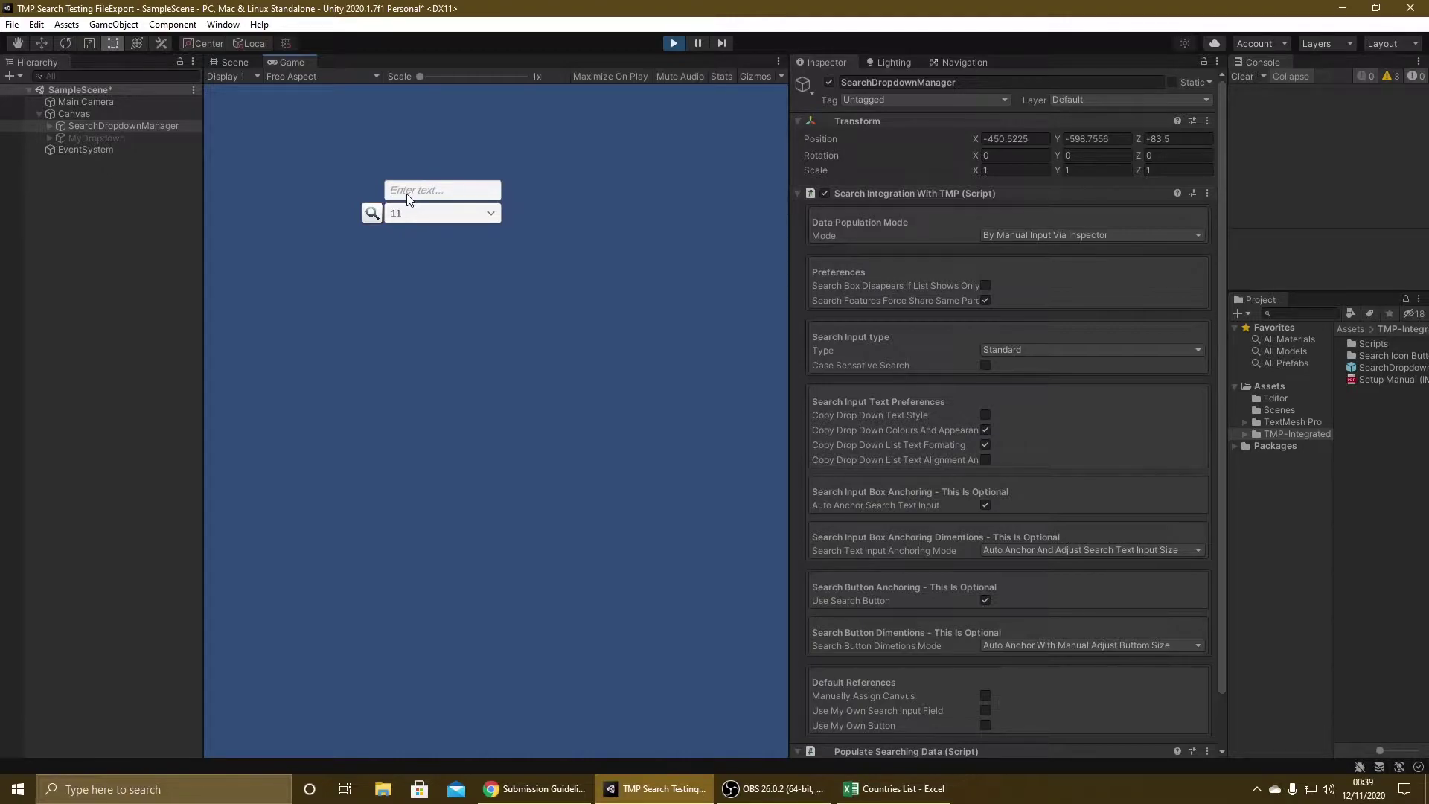
{"action": "type", "text": "abc"}
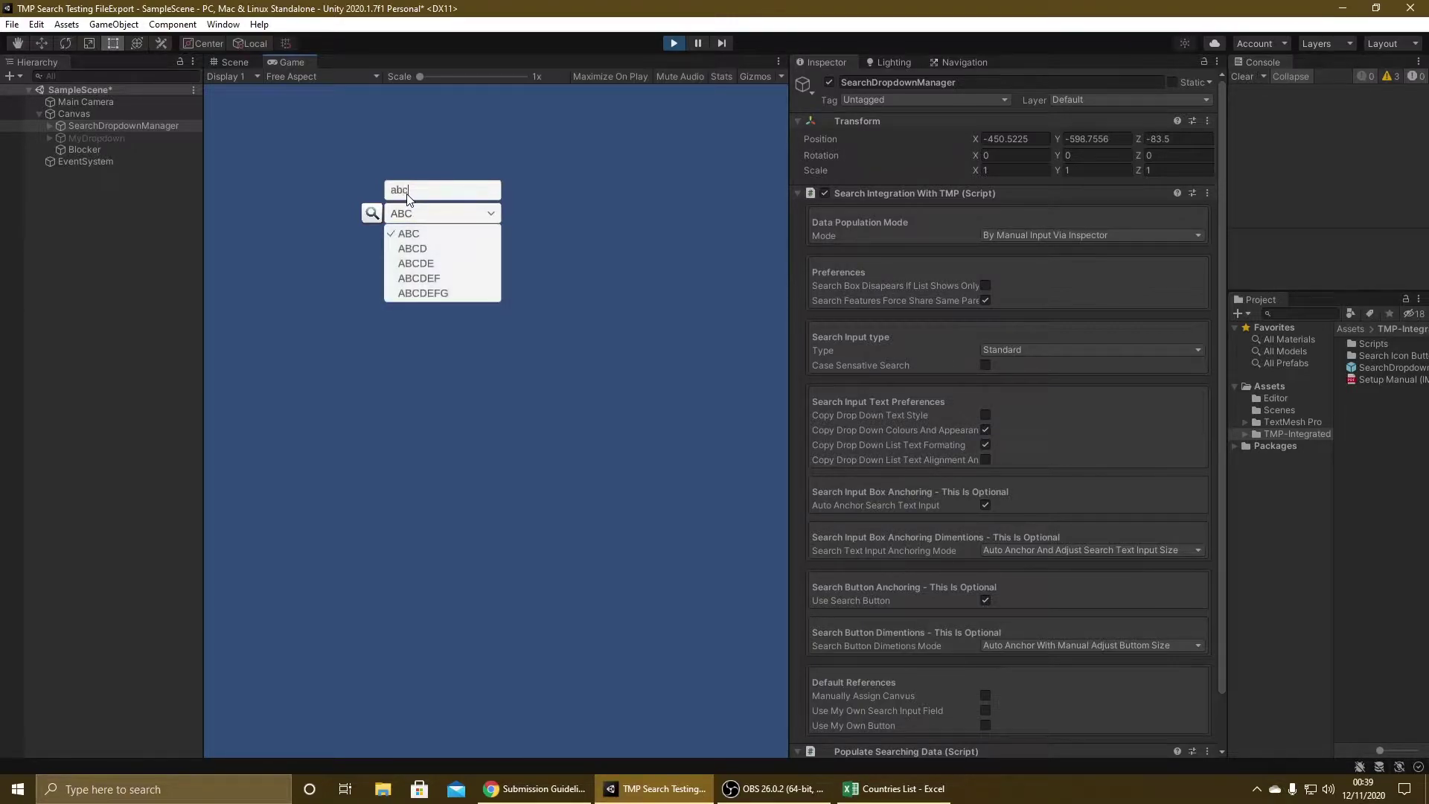
{"action": "type", "text": "def"}
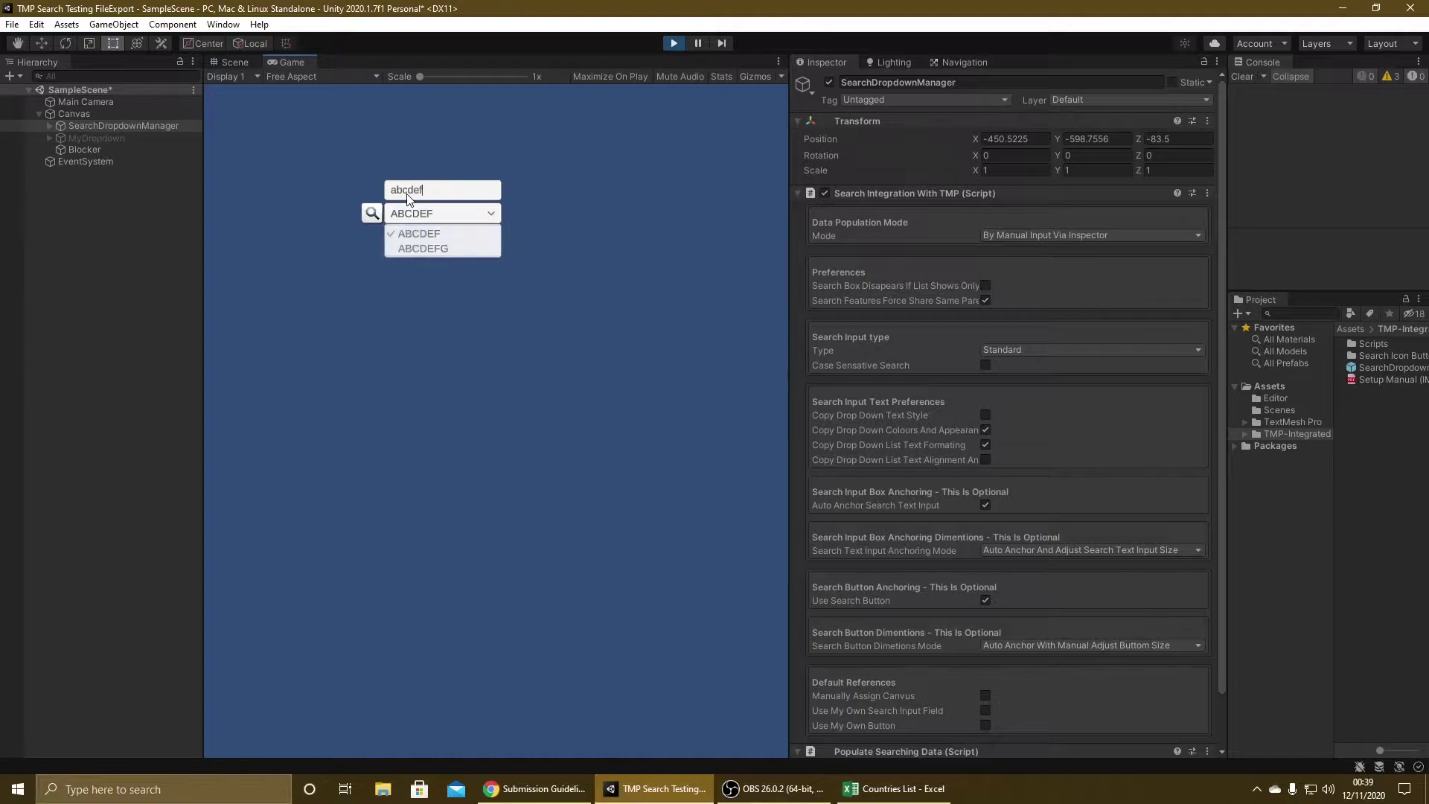
{"action": "key", "text": "Return"}
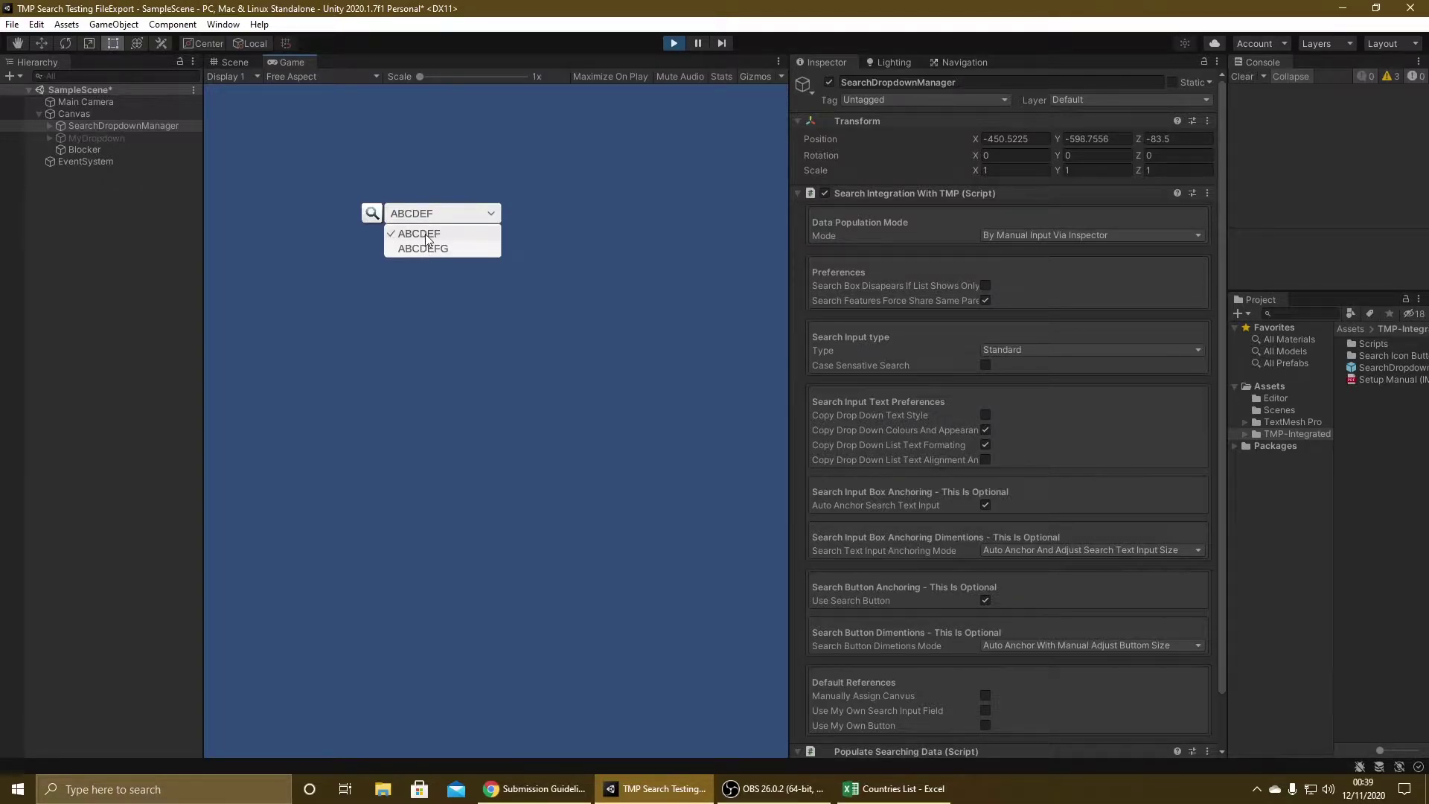
{"action": "left_click", "coordinate": [408, 249]}
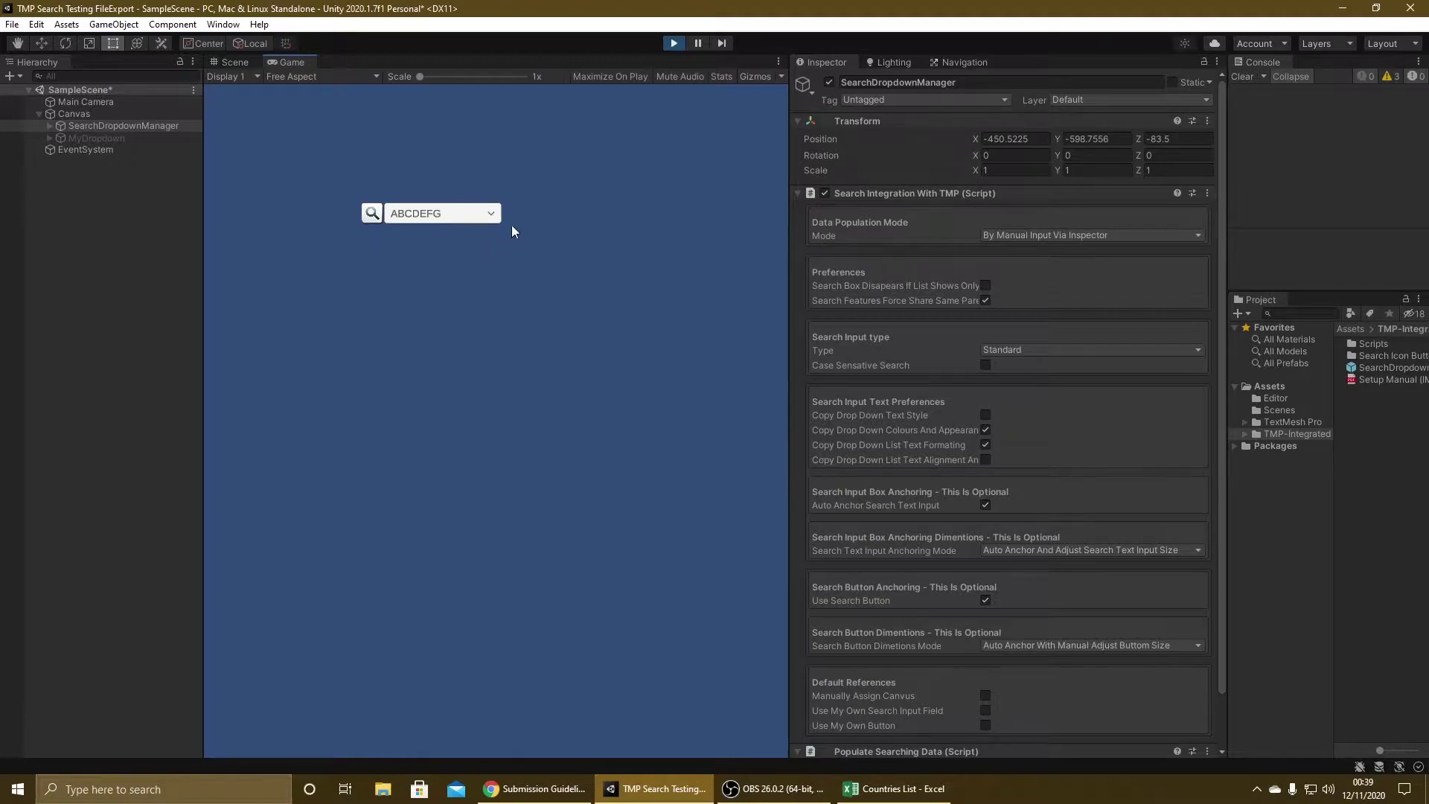
{"action": "left_click", "coordinate": [668, 46]}
Set the Data Population Mode to By Script Population and test-run the scene to check the dropdown's items.
{"action": "left_click", "coordinate": [1035, 233]}
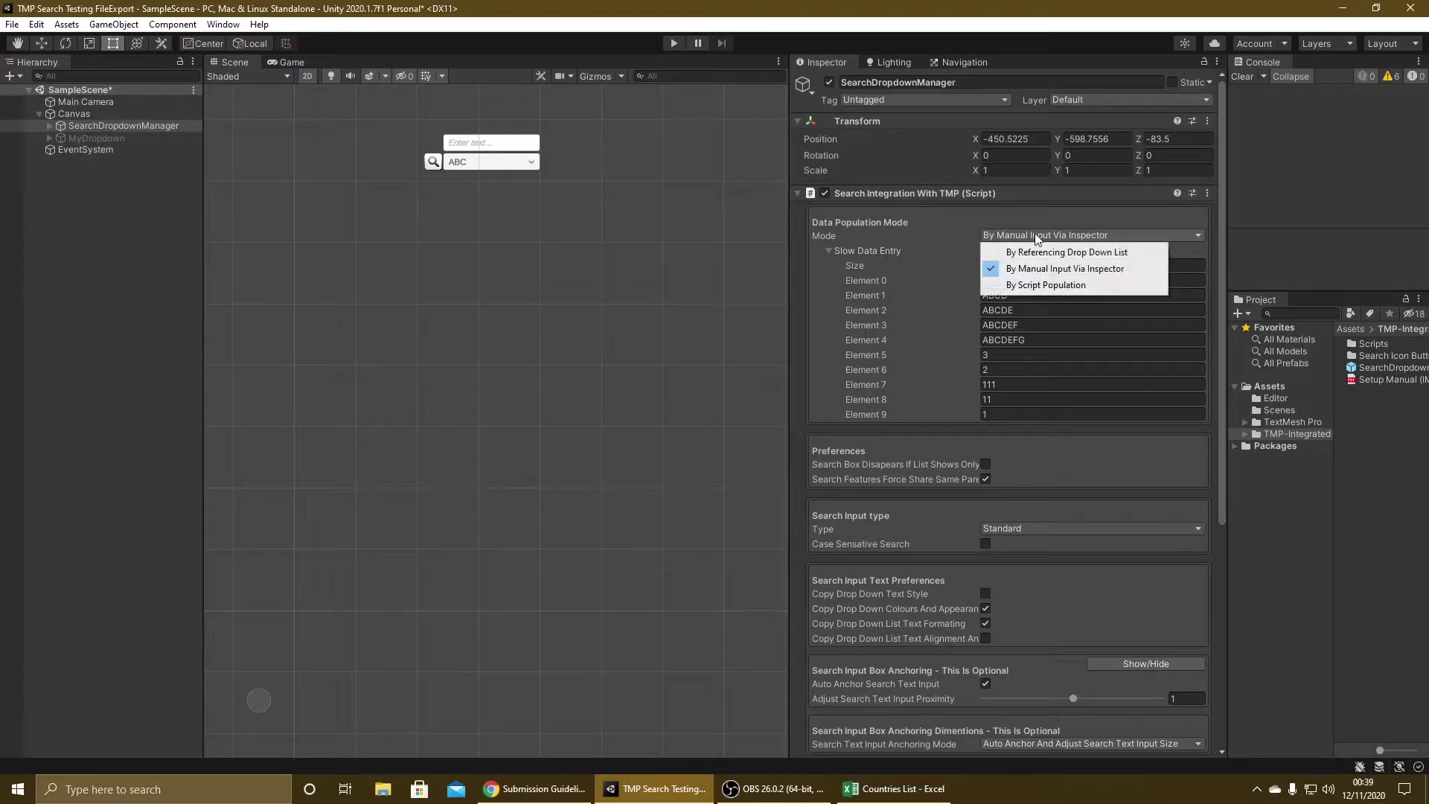
{"action": "left_click", "coordinate": [1019, 287]}
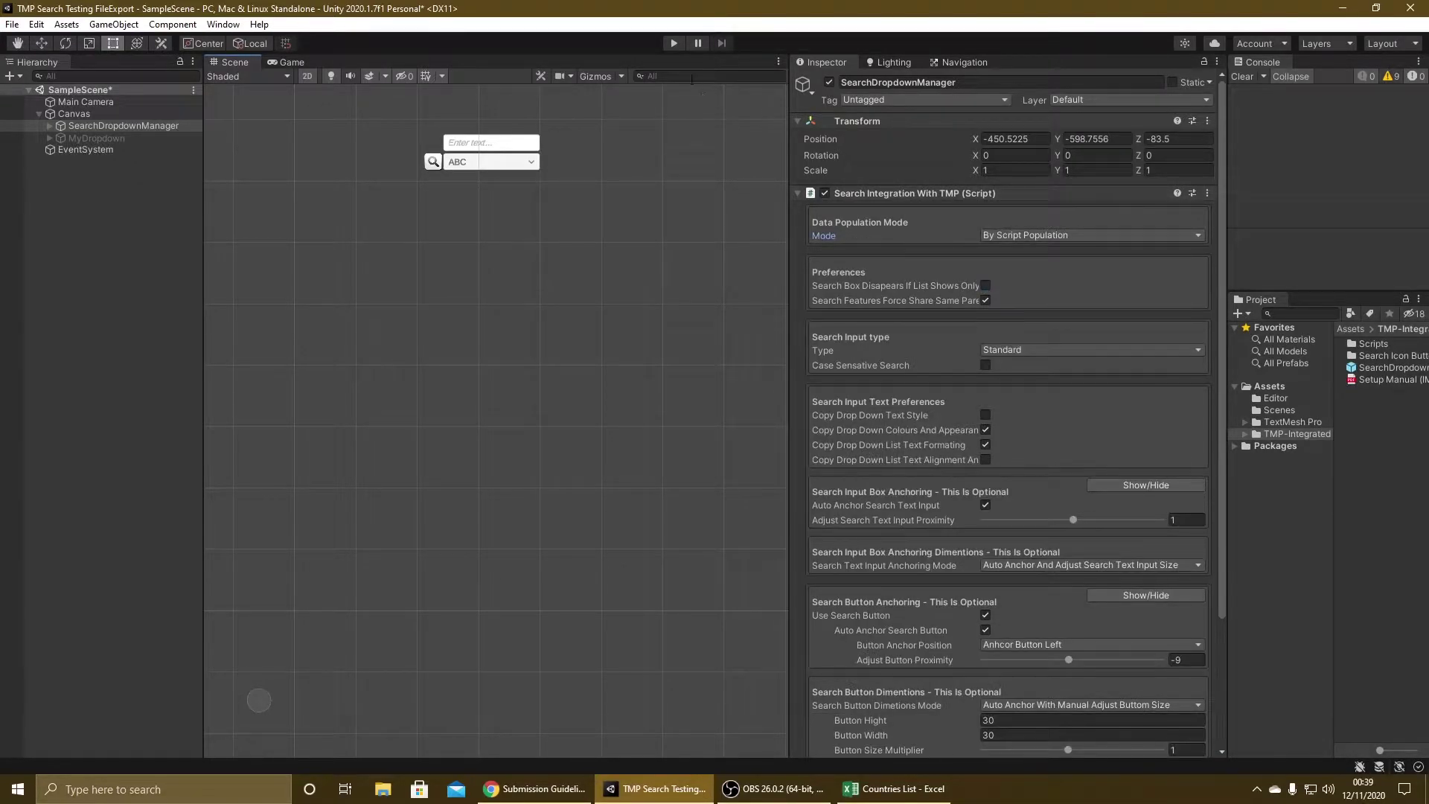
{"action": "left_click", "coordinate": [673, 43]}
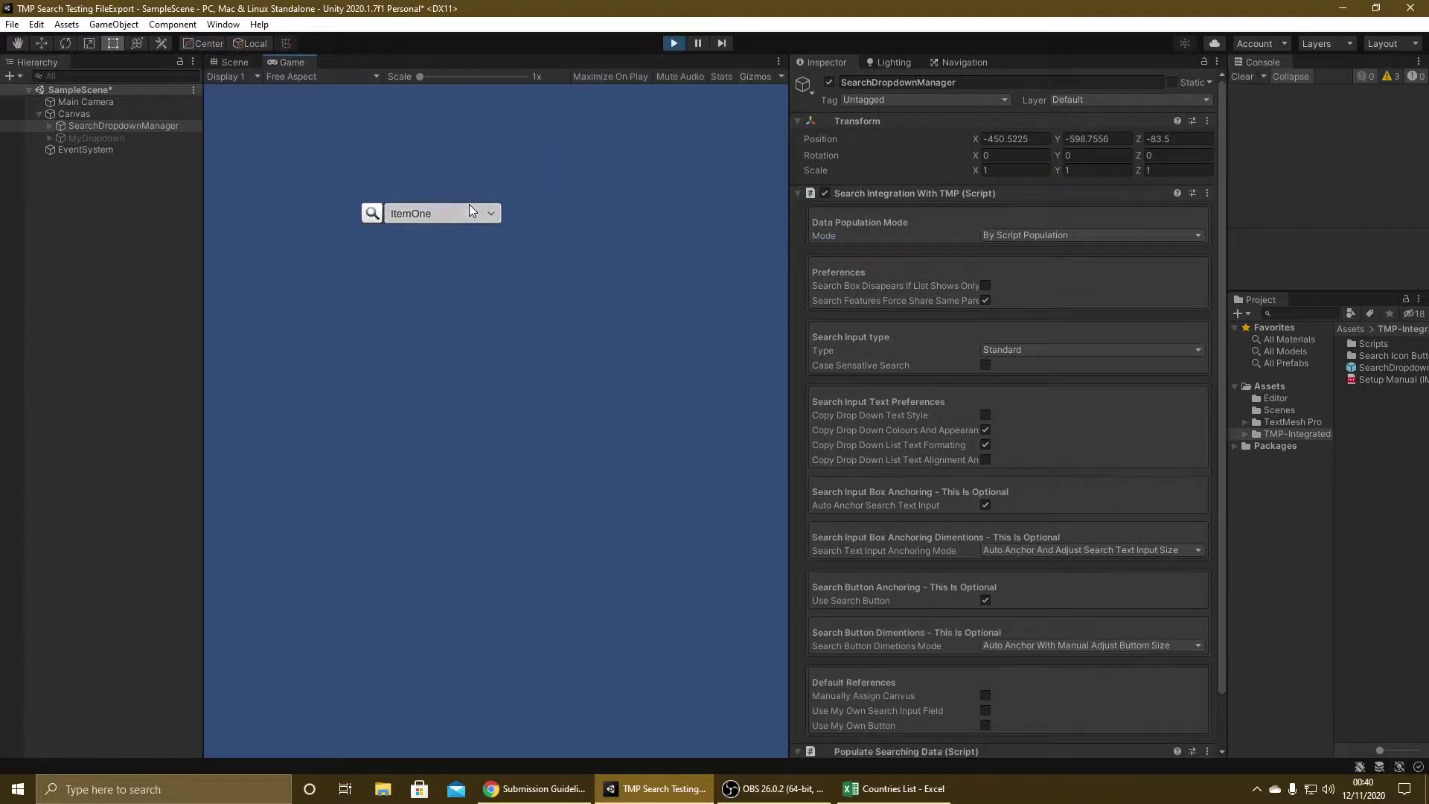
{"action": "left_click", "coordinate": [465, 214]}
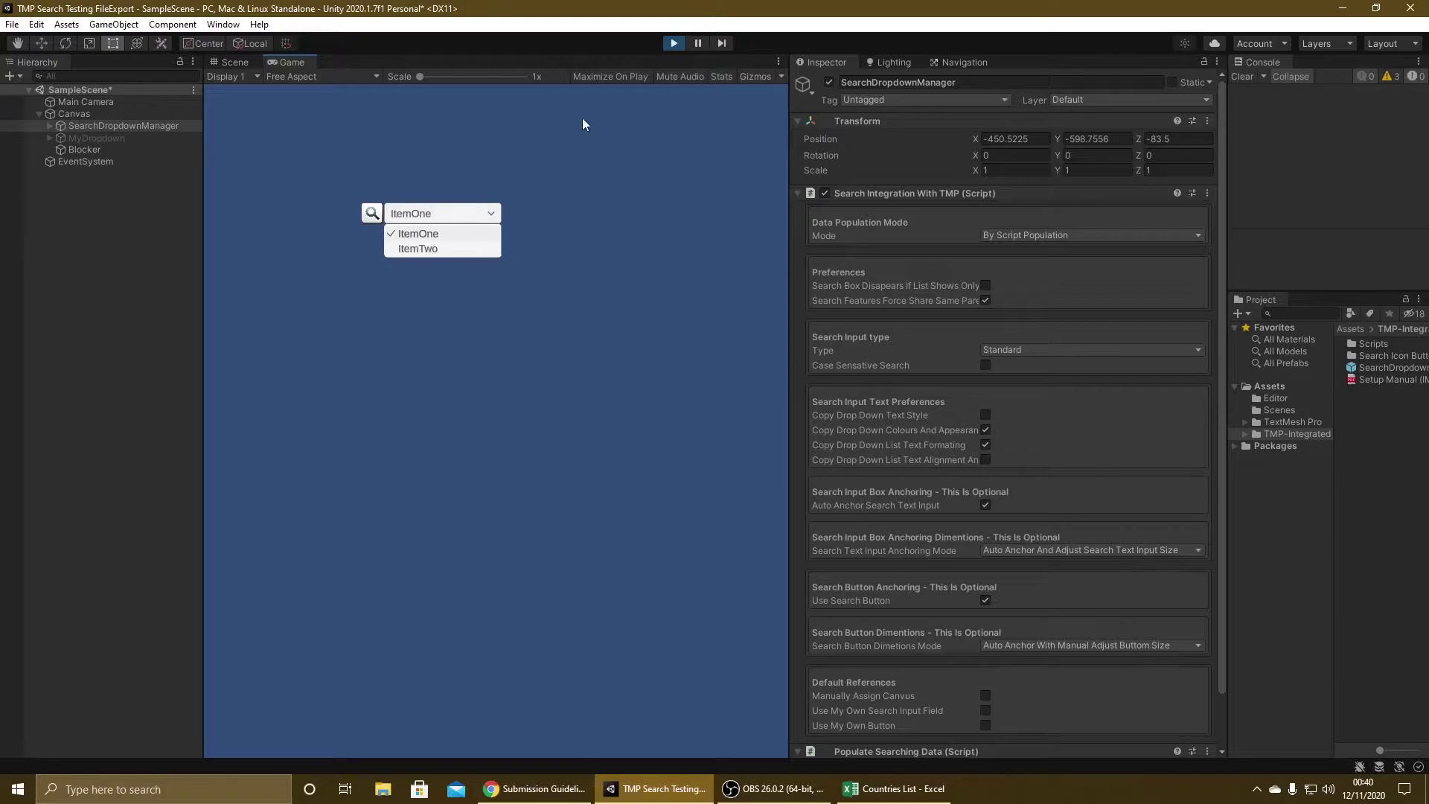
{"action": "left_click", "coordinate": [674, 44]}
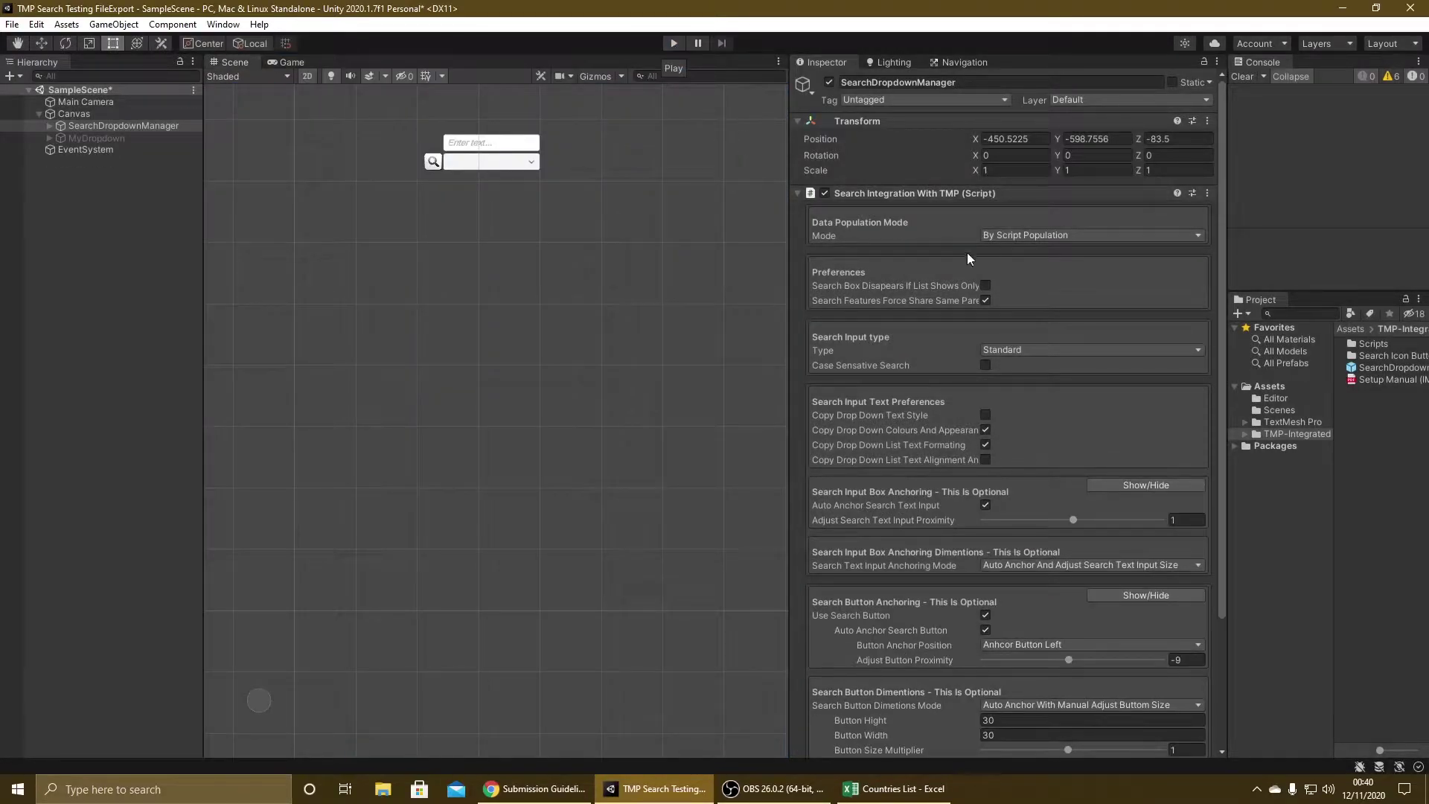
Widen the project browser and open the PopulateSearchingData script from the TMP-Integrated Search Tool's Scripts folder.
{"action": "left_click_drag", "start_coordinate": [1227, 390], "coordinate": [1165, 390]}
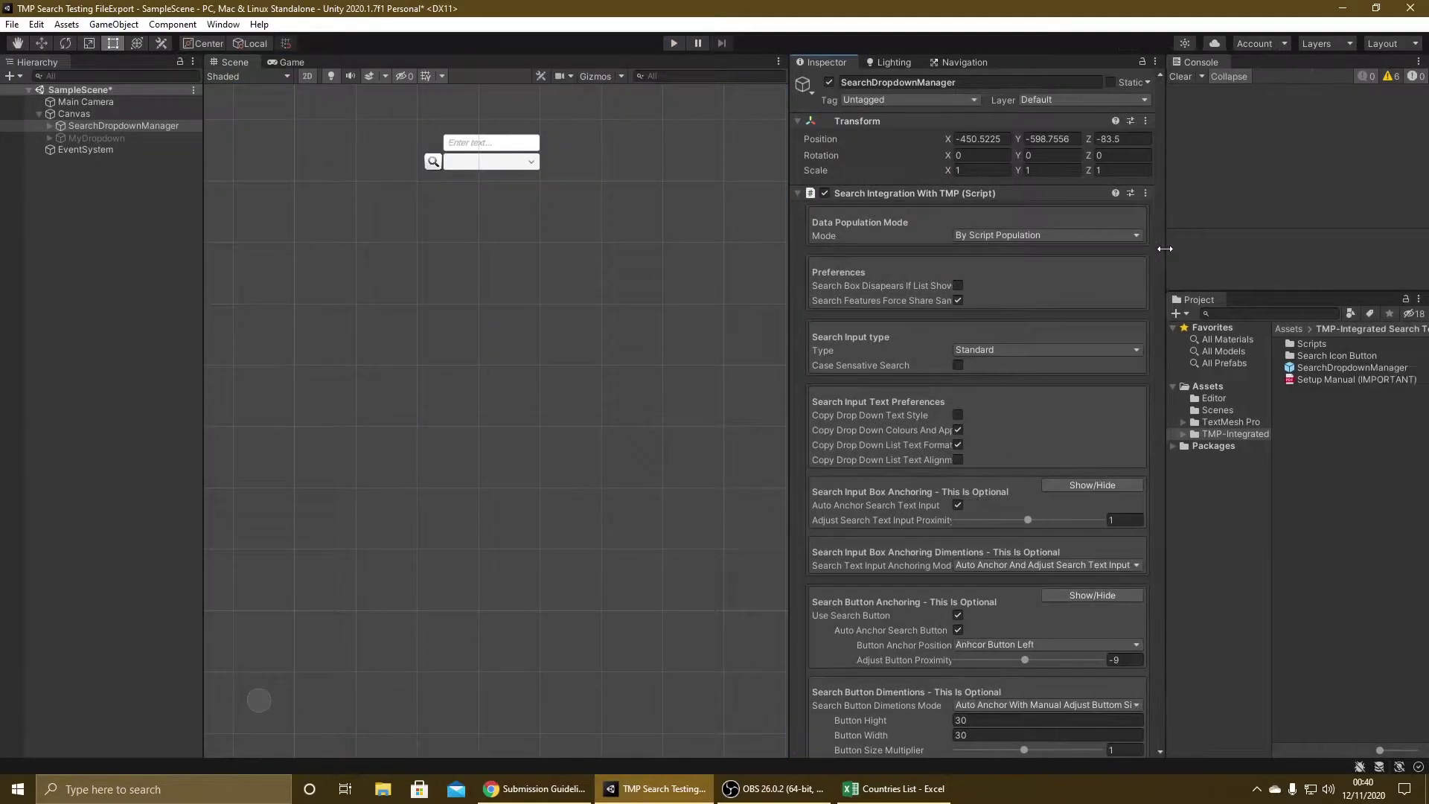
{"action": "left_click", "coordinate": [1213, 411]}
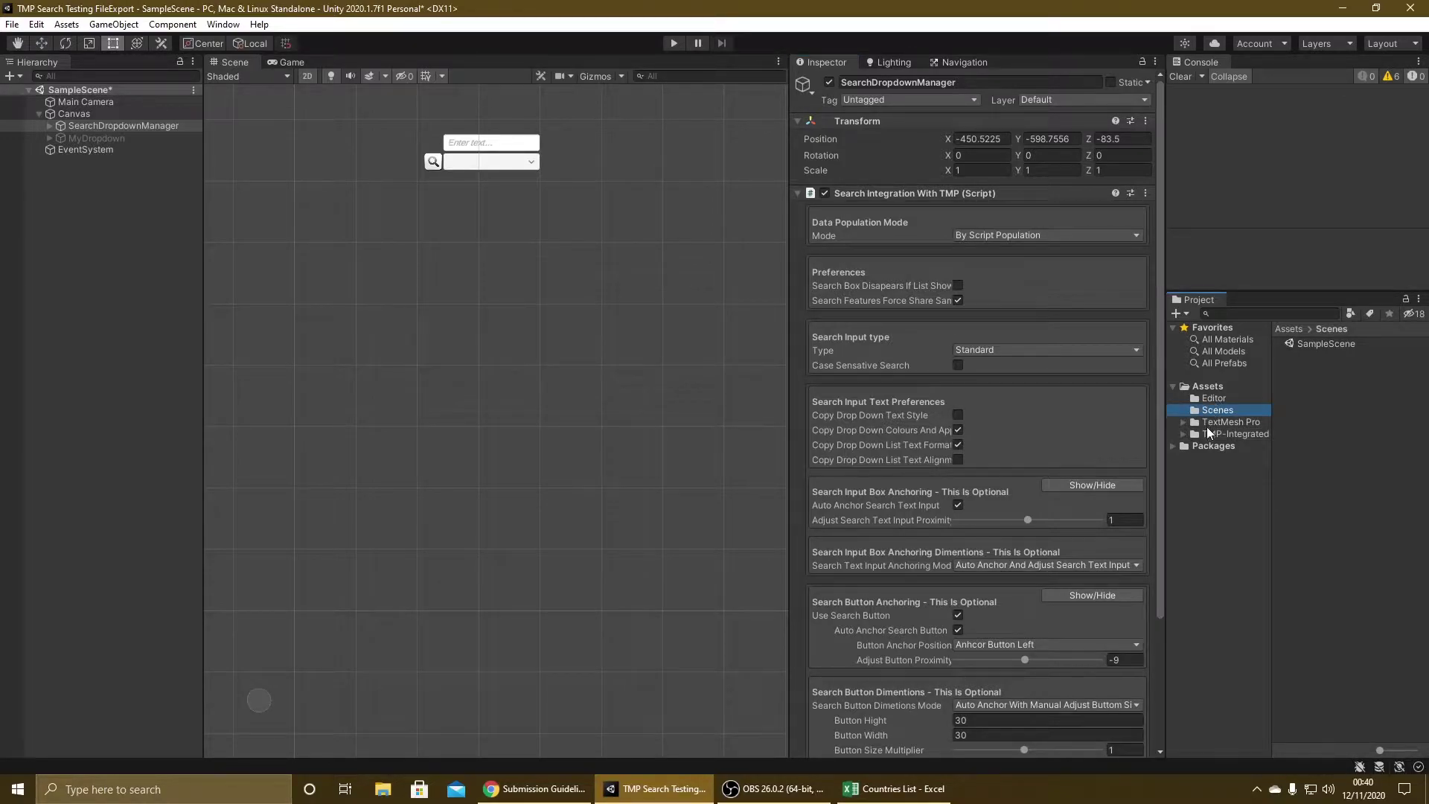
{"action": "left_click", "coordinate": [1202, 434]}
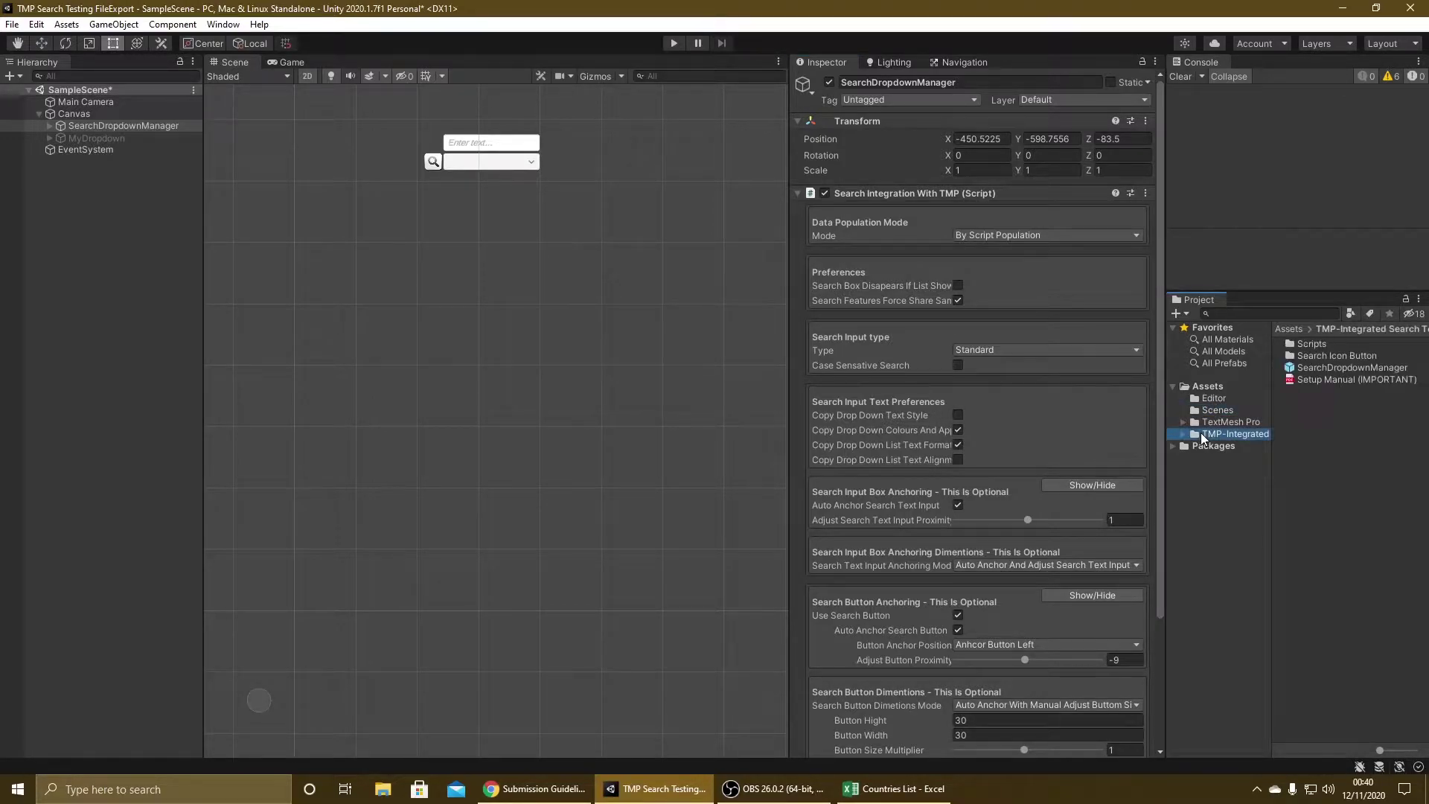
{"action": "left_click", "coordinate": [1306, 346]}
{"action": "double_click", "coordinate": [1307, 346]}
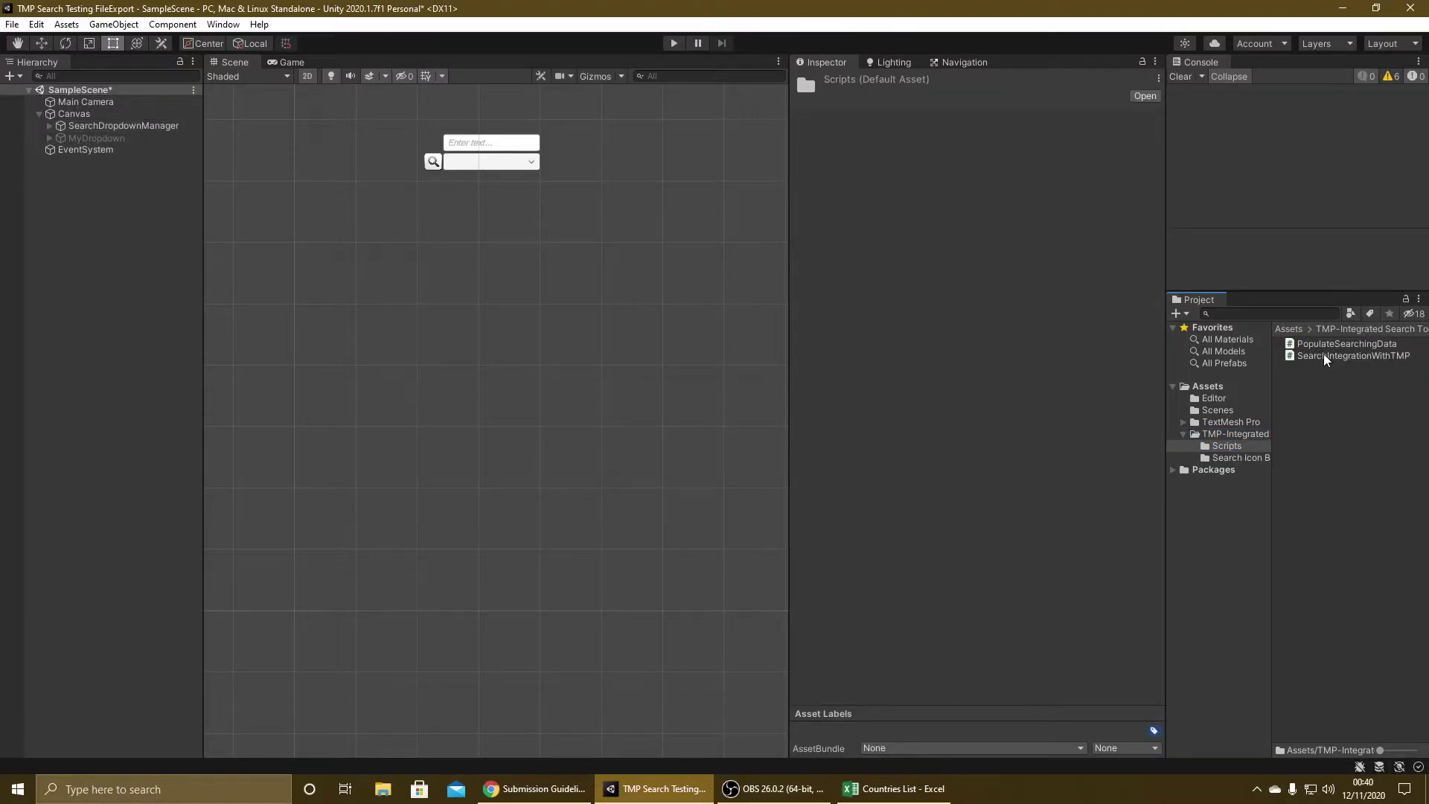
{"action": "double_click", "coordinate": [1333, 345]}
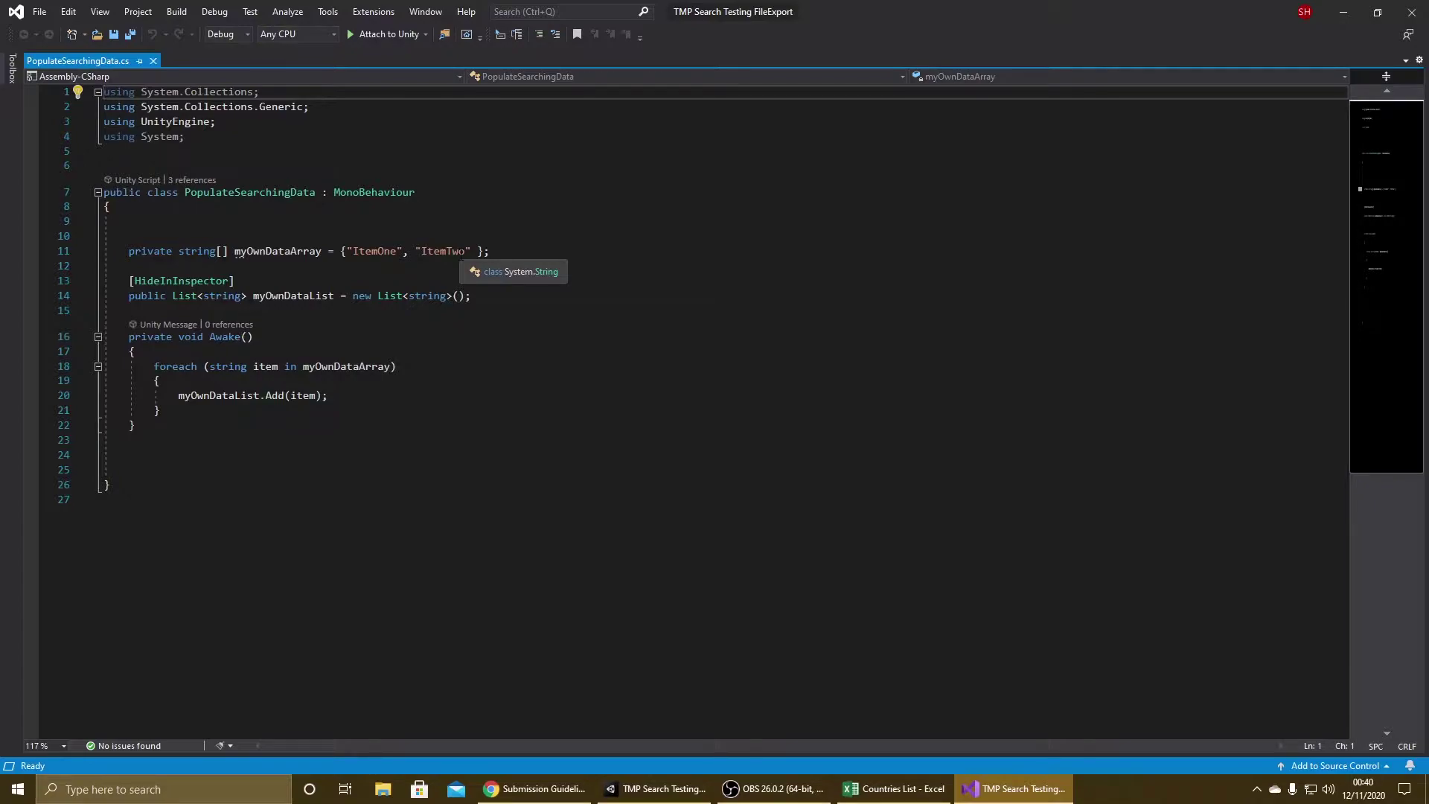
Switch to the Countries List workbook in Excel and examine the Not Formated and Formated country columns.
{"action": "left_click", "coordinate": [890, 795]}
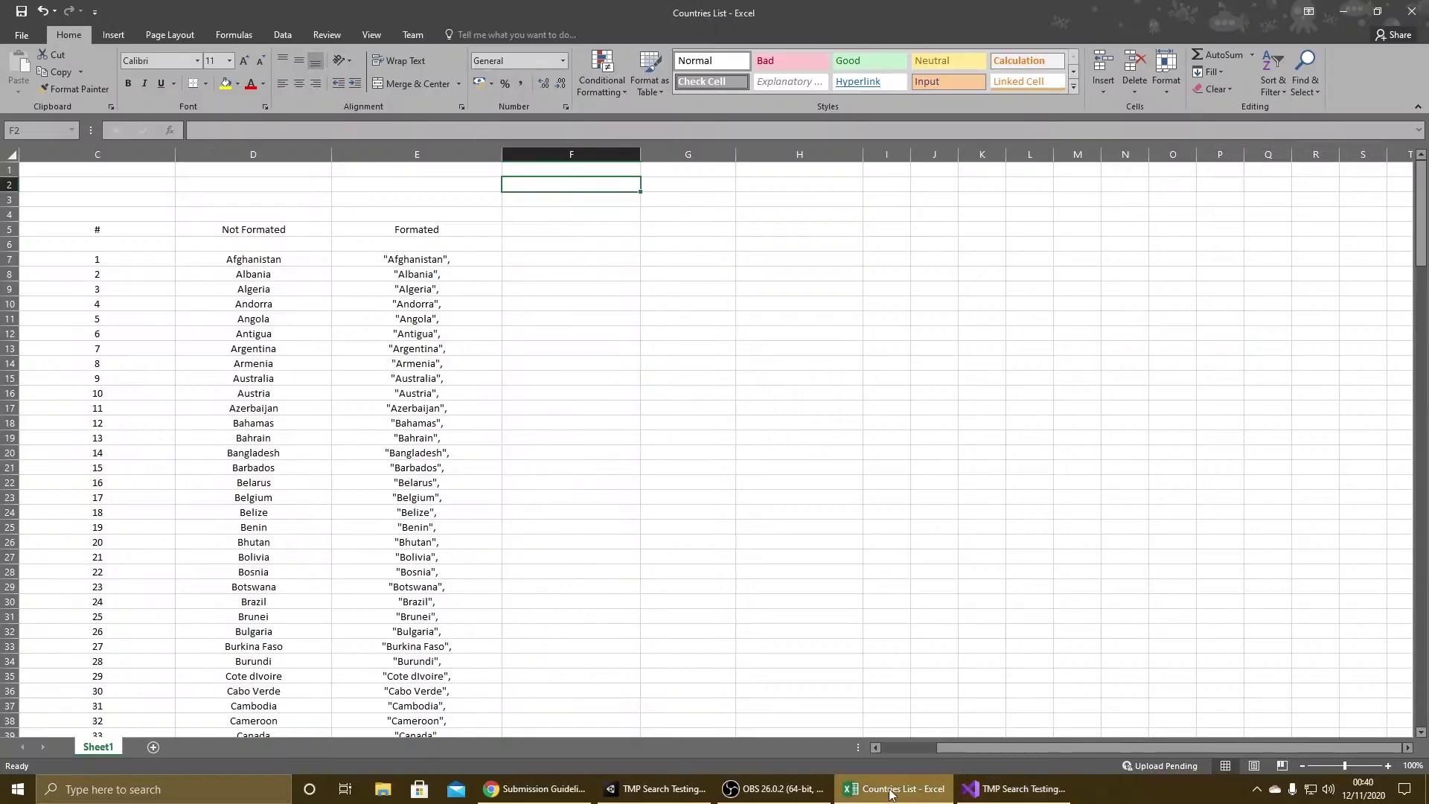
{"action": "left_click", "coordinate": [429, 261]}
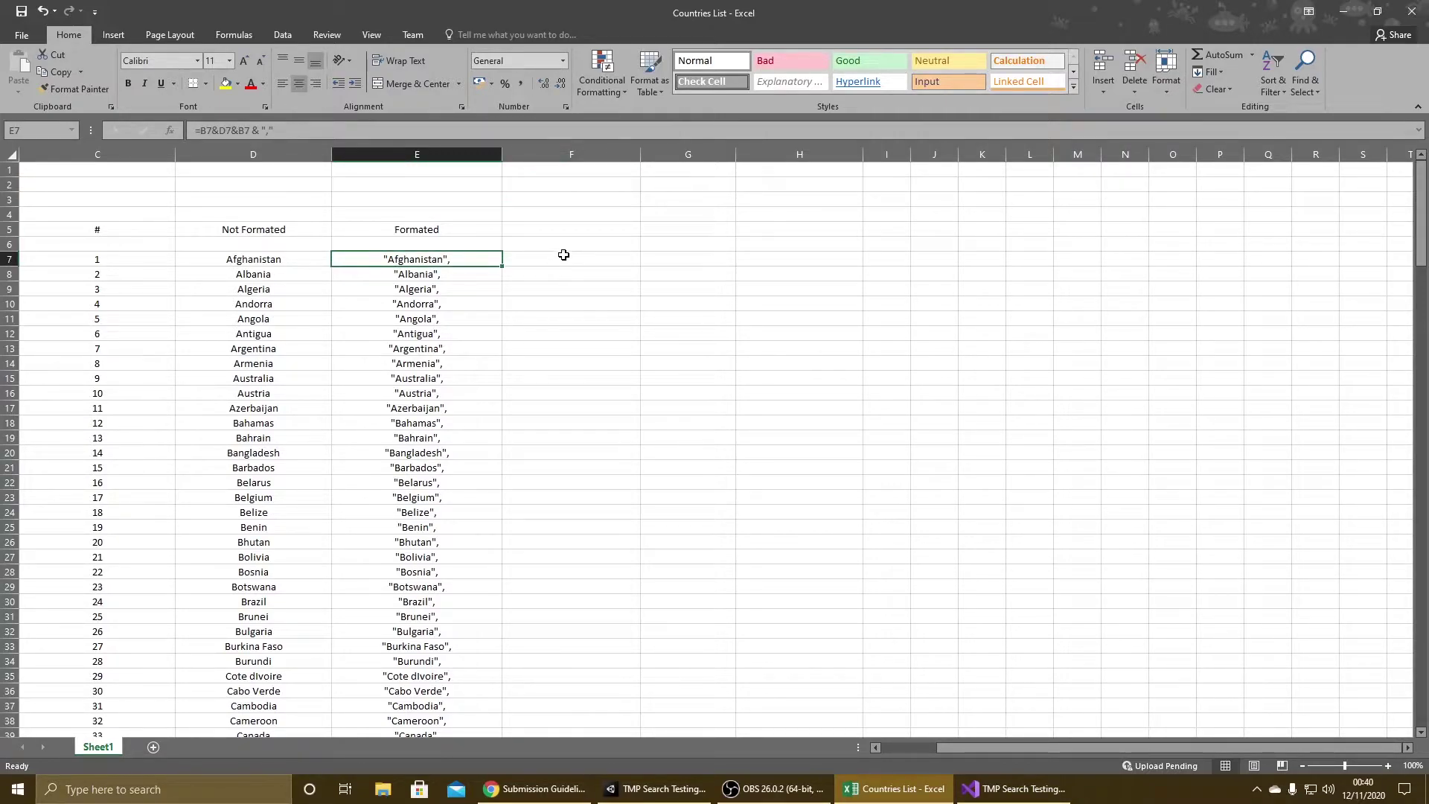
{"action": "left_click", "coordinate": [251, 228]}
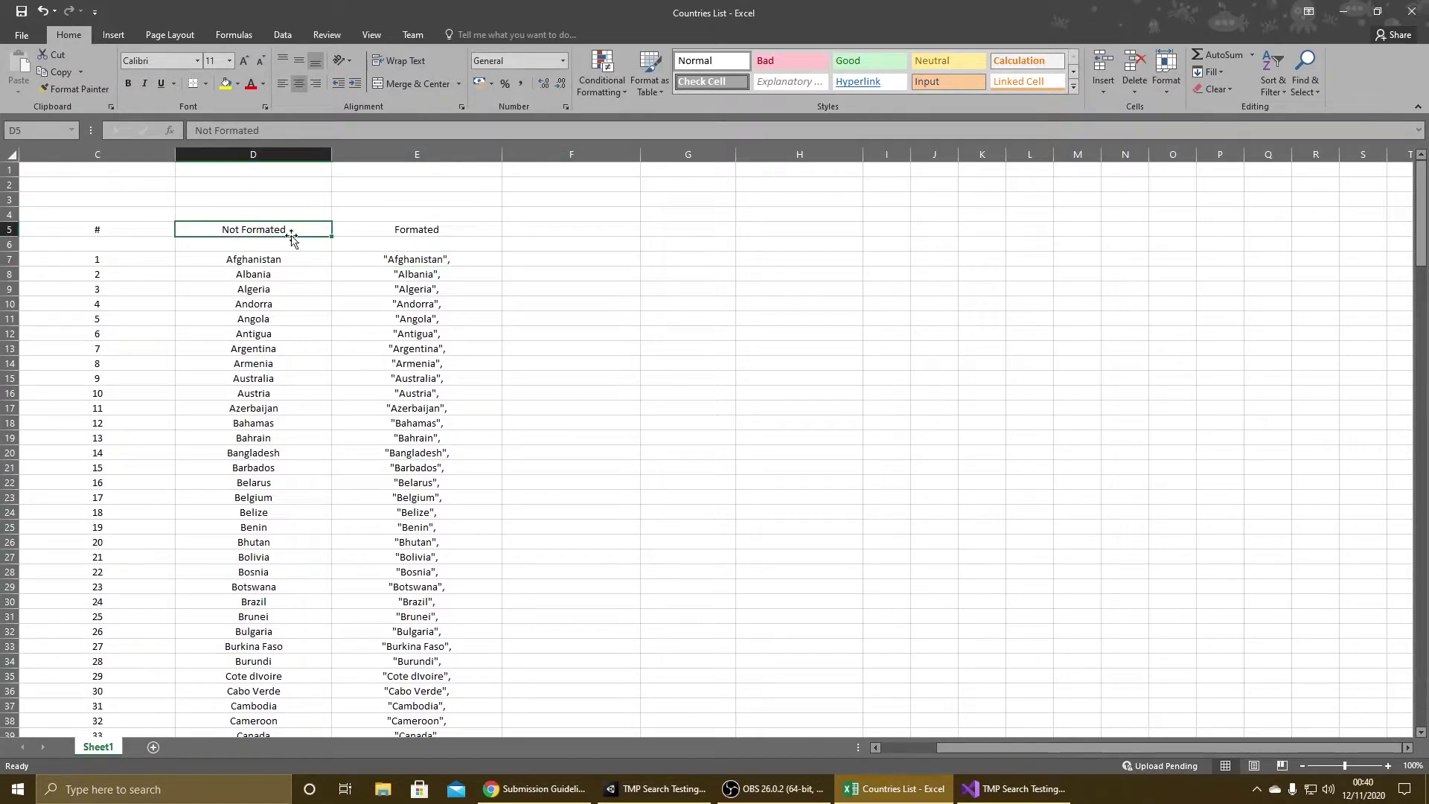
{"action": "left_click", "coordinate": [418, 228]}
{"action": "left_click", "coordinate": [417, 262]}
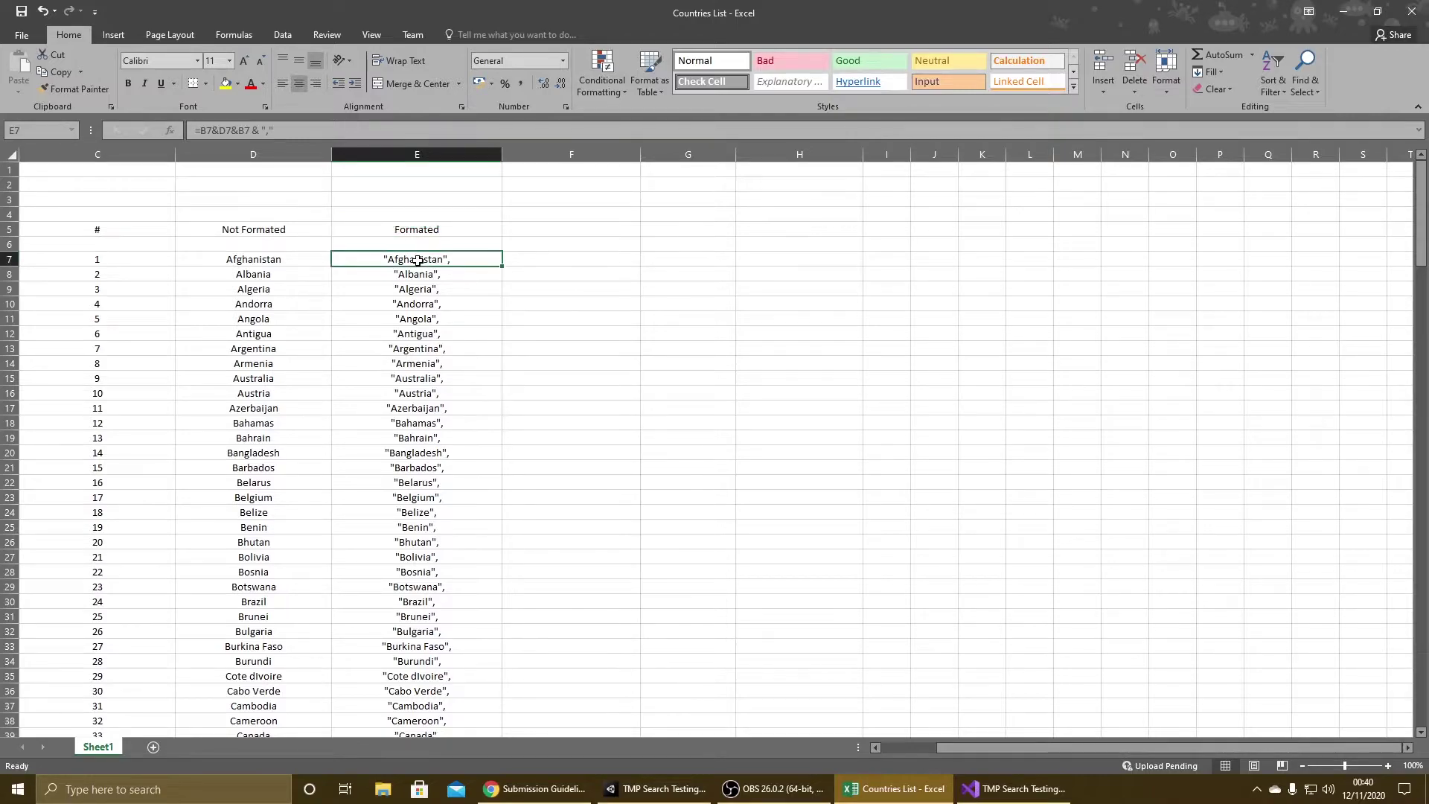
Enter the formula =B7&D7&B7&"," in cell F7 to wrap the country name in quotes with a trailing comma.
{"action": "left_click", "coordinate": [539, 262]}
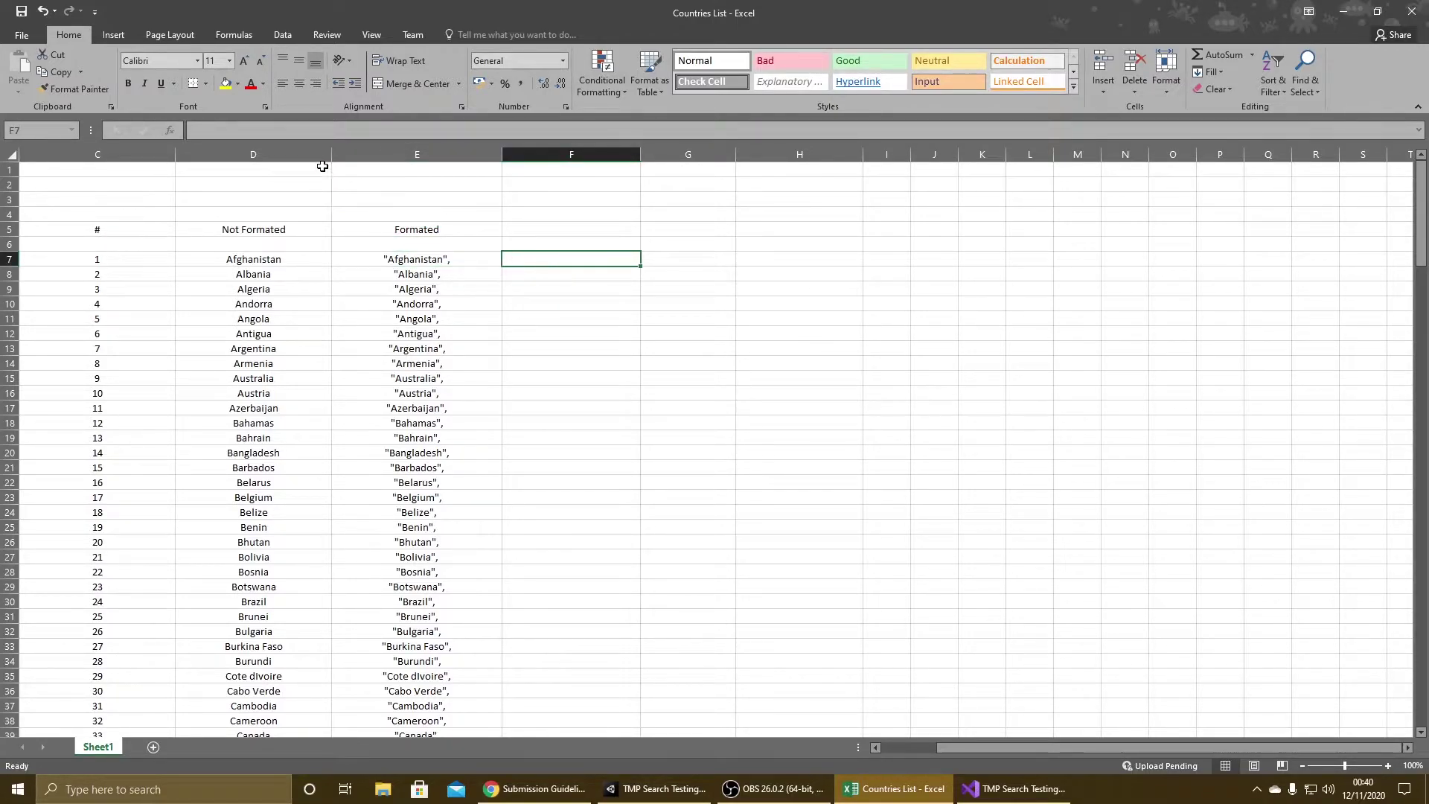
{"action": "double_click", "coordinate": [573, 260]}
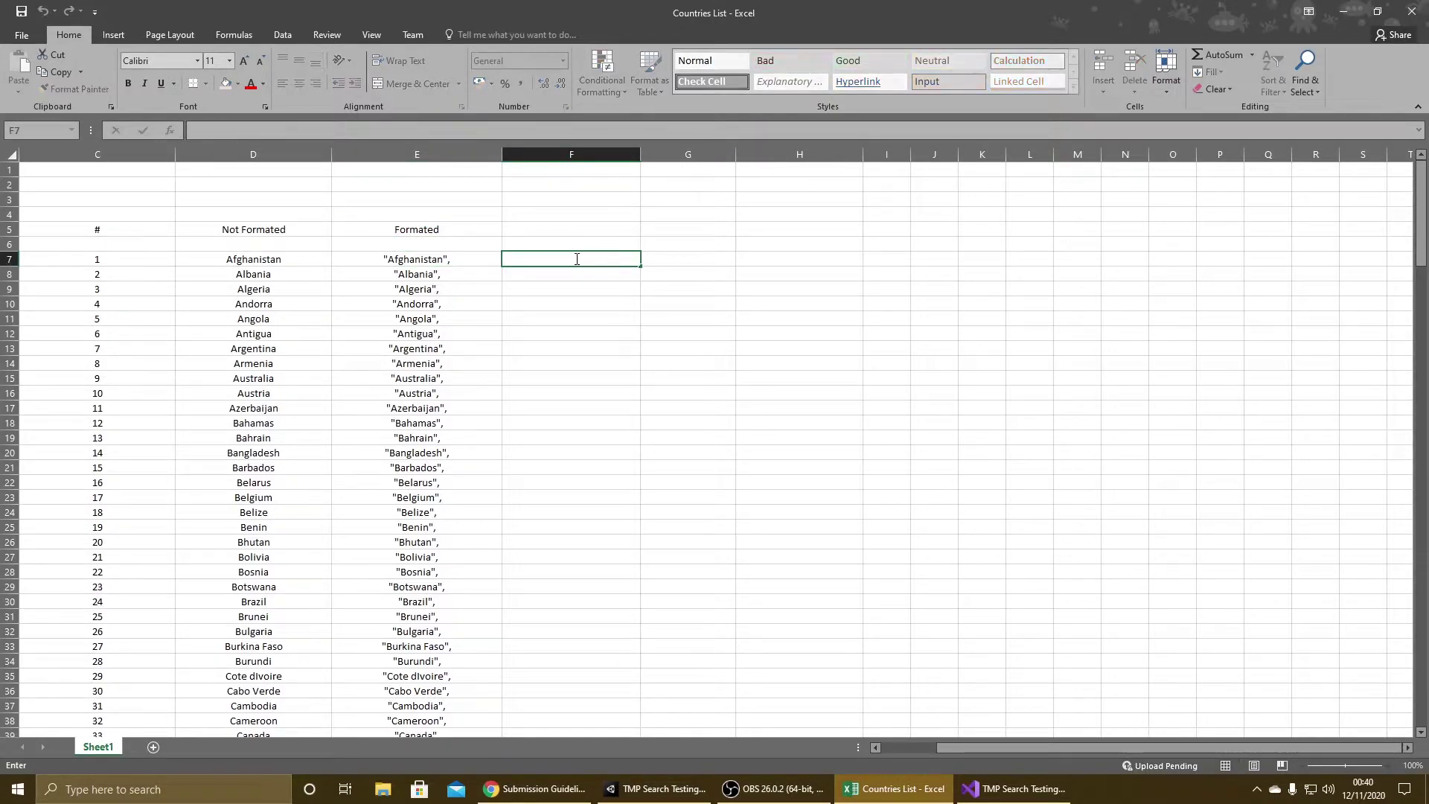
{"action": "type", "text": "="}
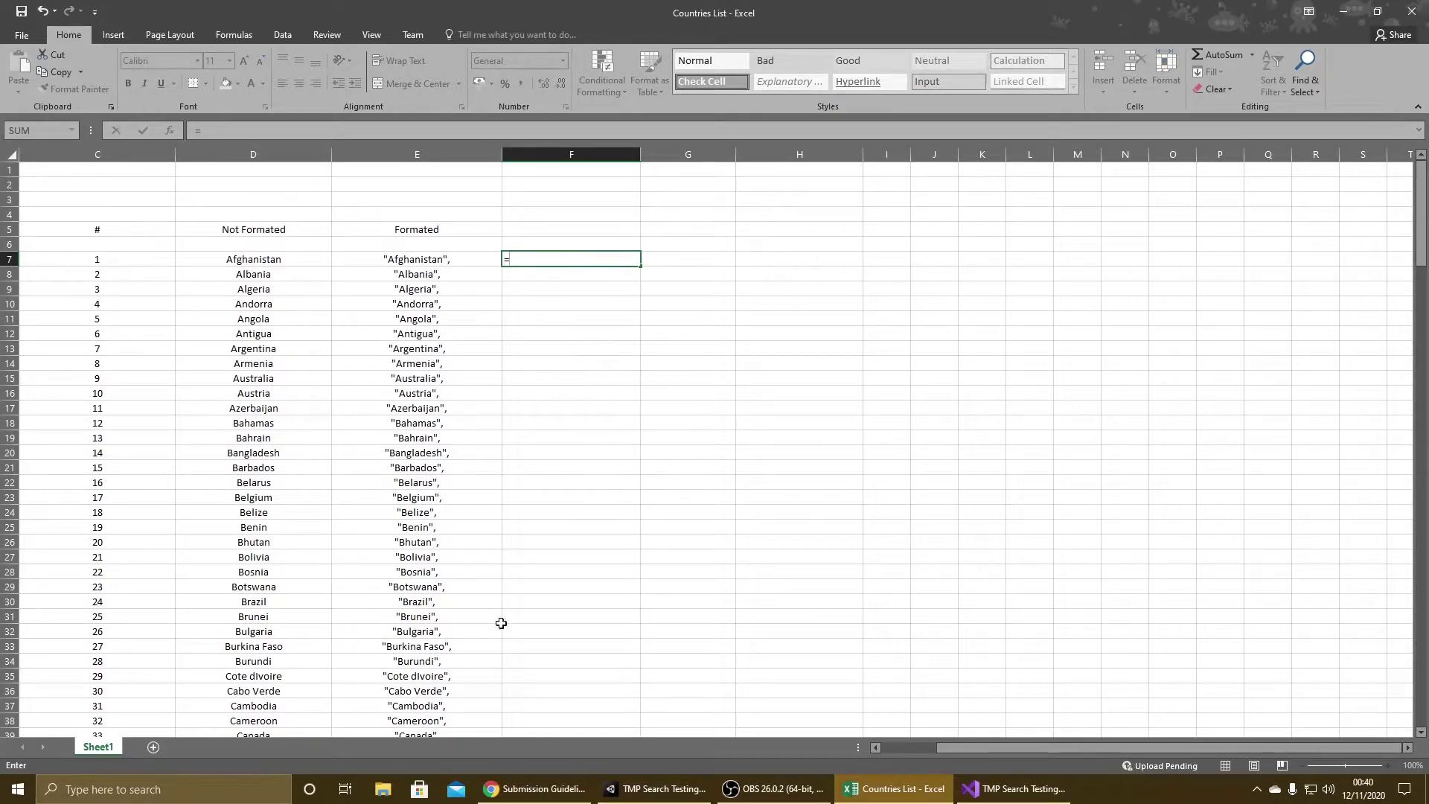
{"action": "left_click_drag", "start_coordinate": [968, 747], "coordinate": [909, 748]}
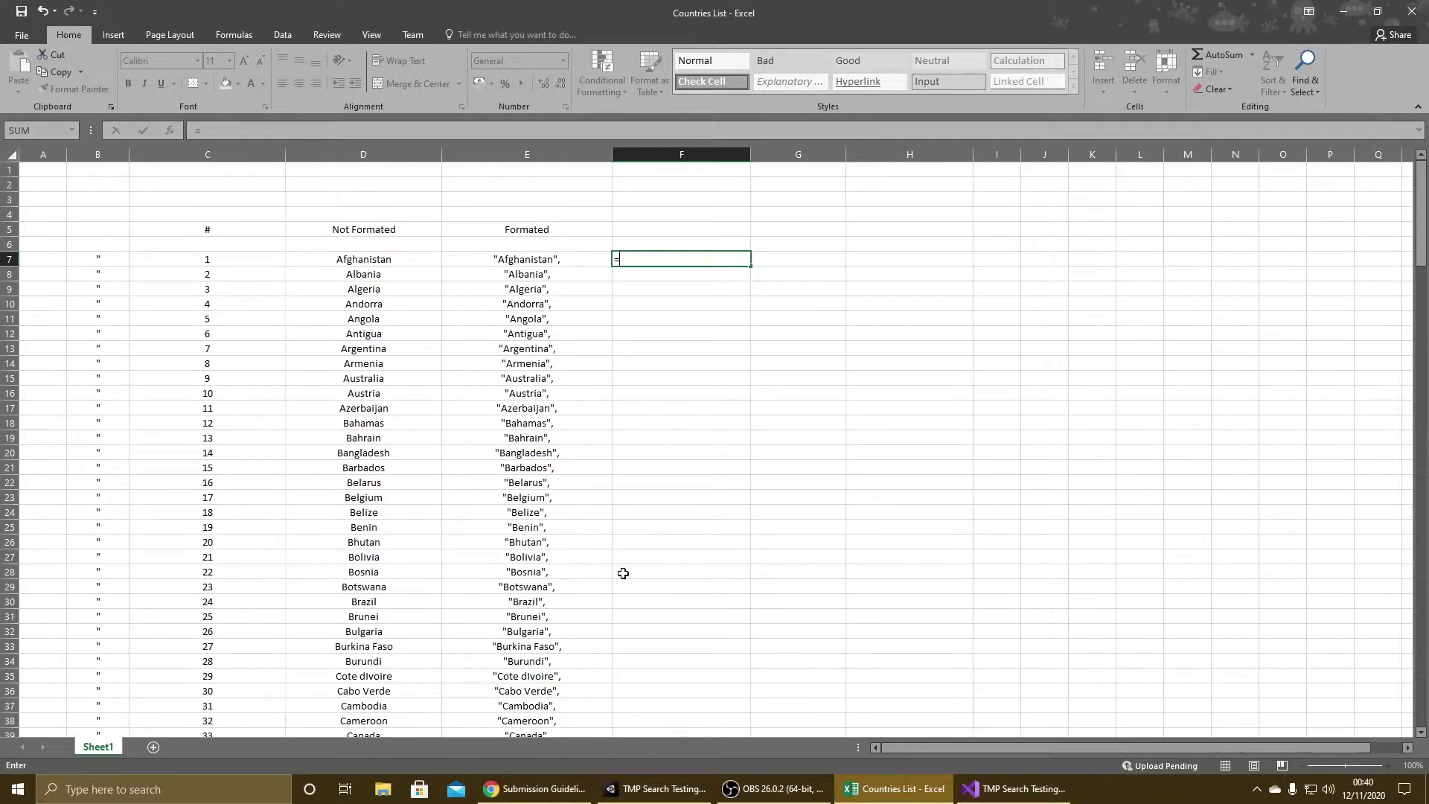
{"action": "left_click", "coordinate": [105, 259]}
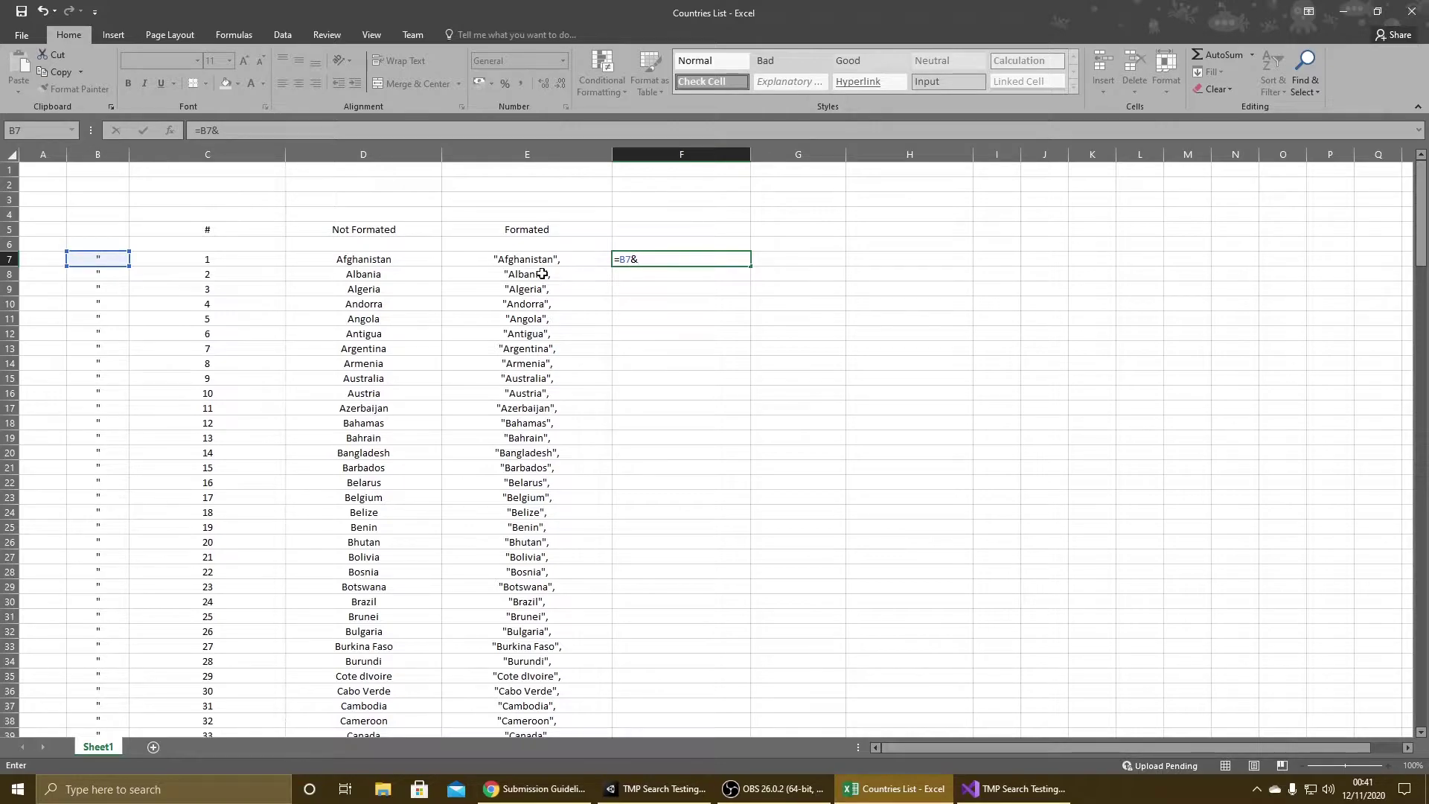
{"action": "left_click", "coordinate": [397, 260]}
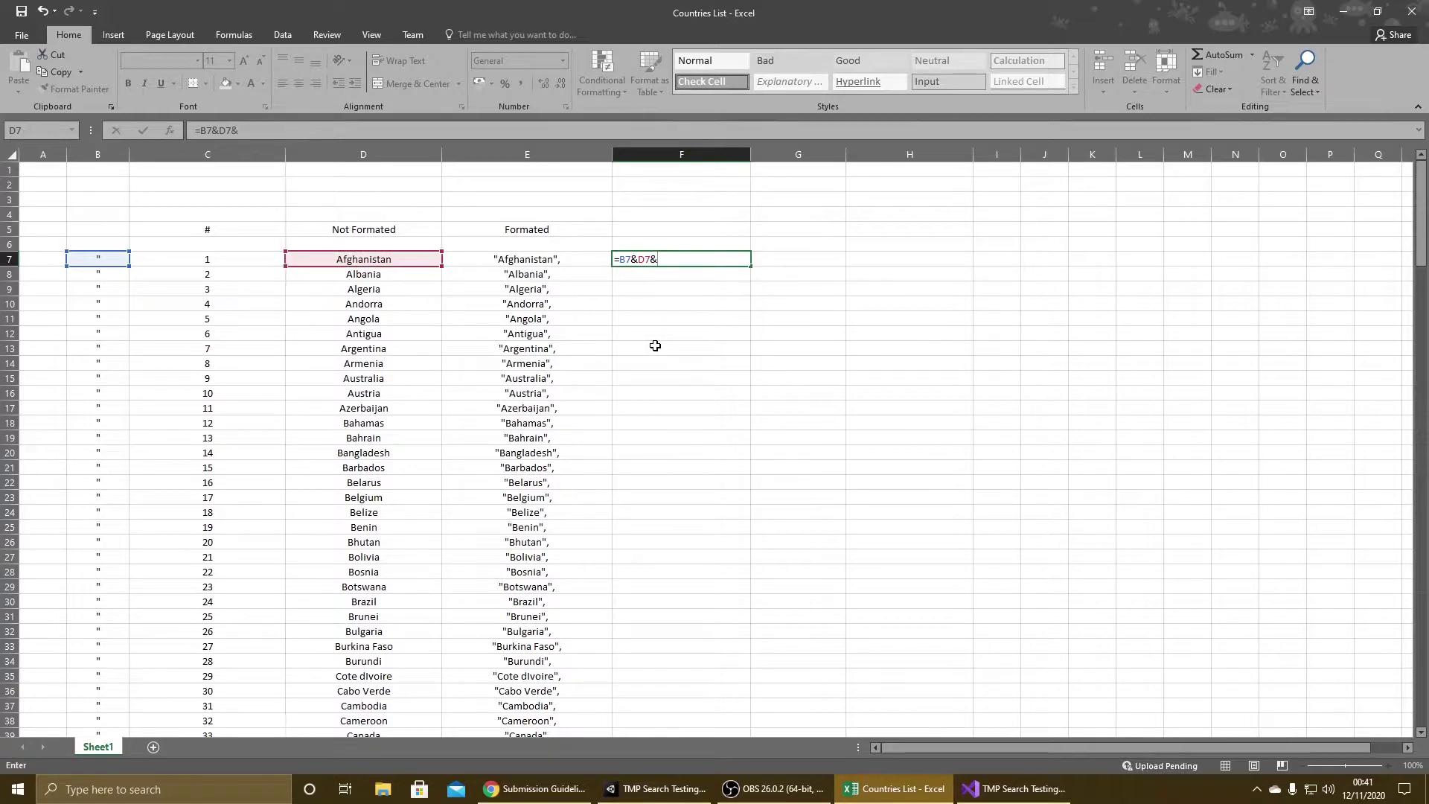
{"action": "type", "text": "&"}
{"action": "left_click", "coordinate": [107, 260]}
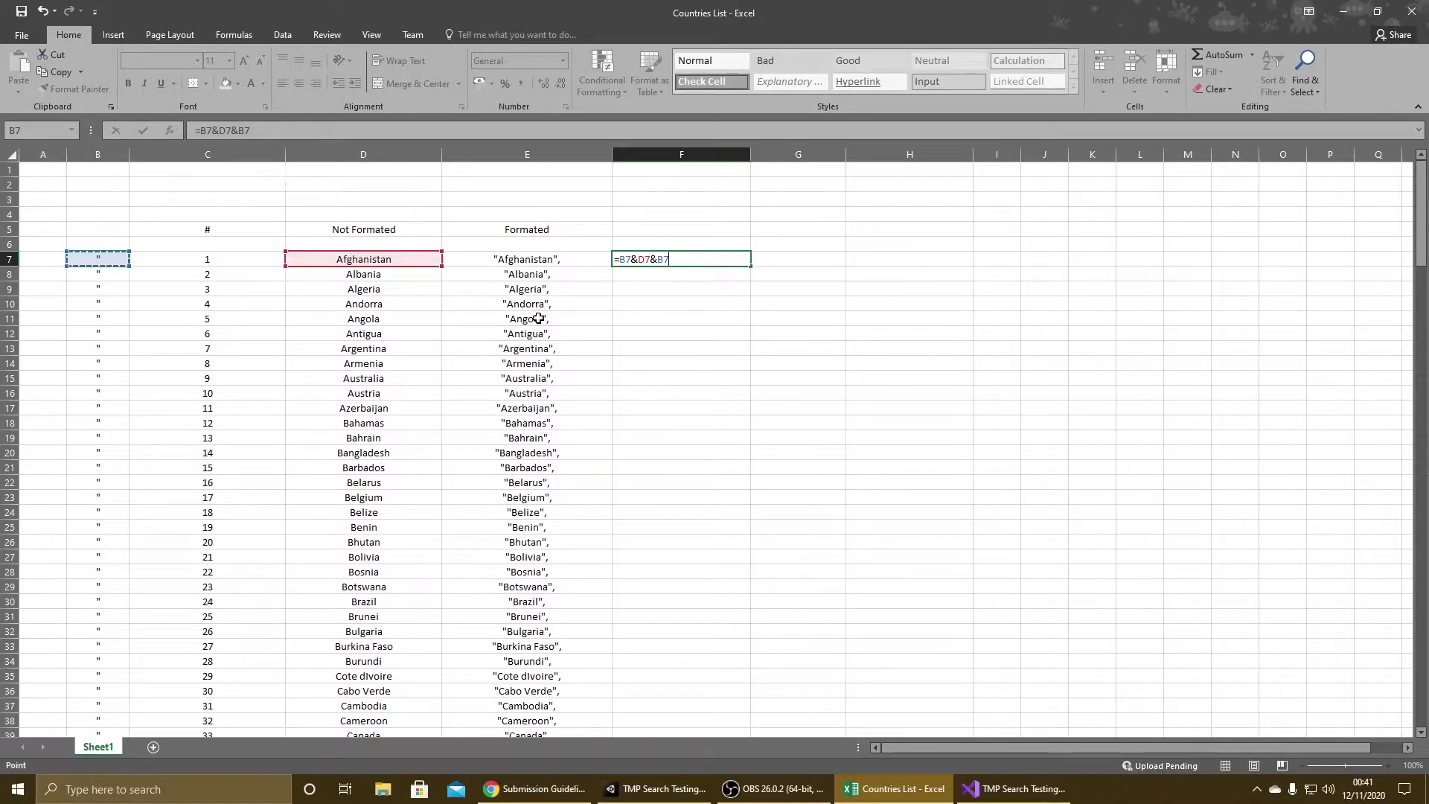
{"action": "type", "text": "&\","}
{"action": "key", "text": "Return"}
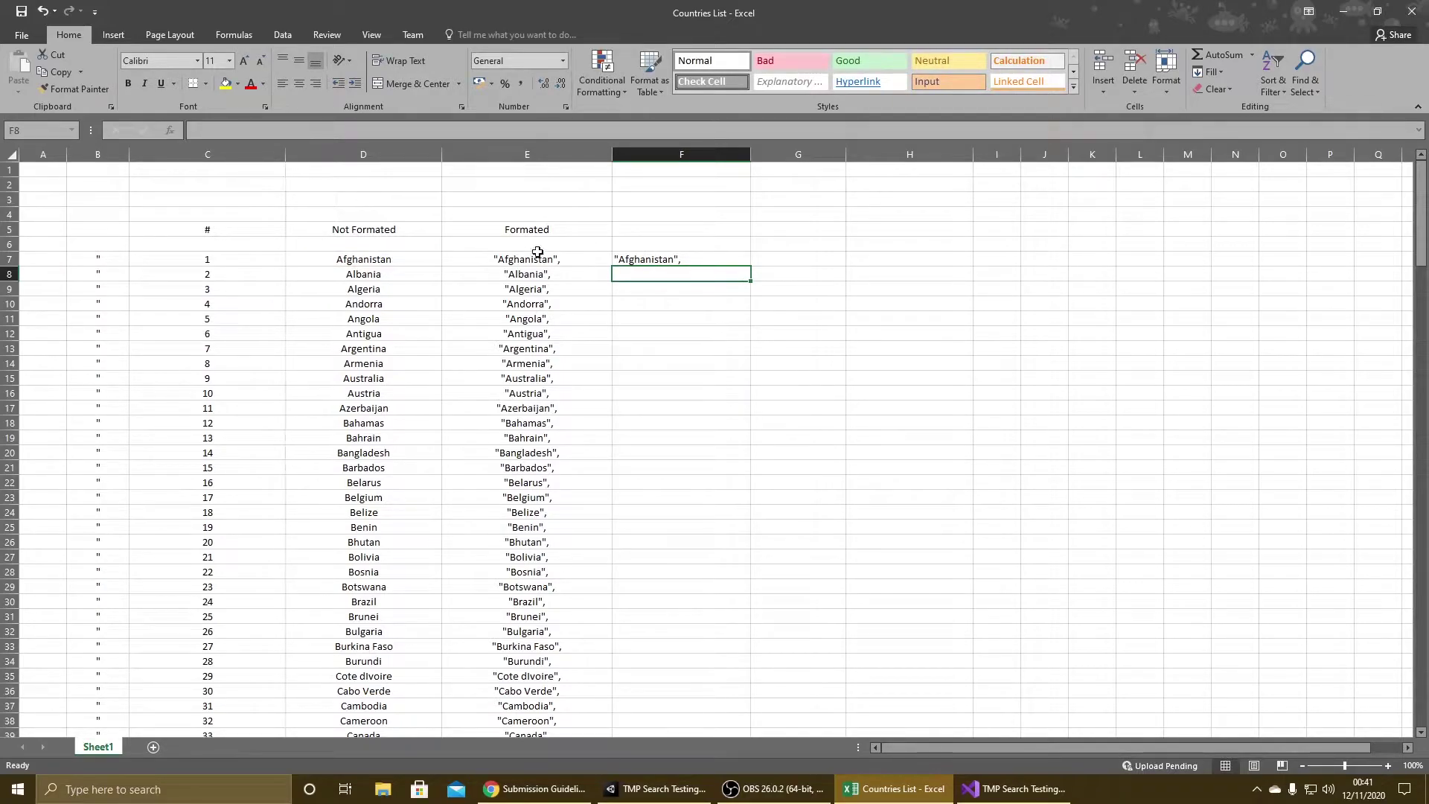
Fill the F7 formula down the country rows, and remove the trial entries from column F.
{"action": "left_click", "coordinate": [692, 260]}
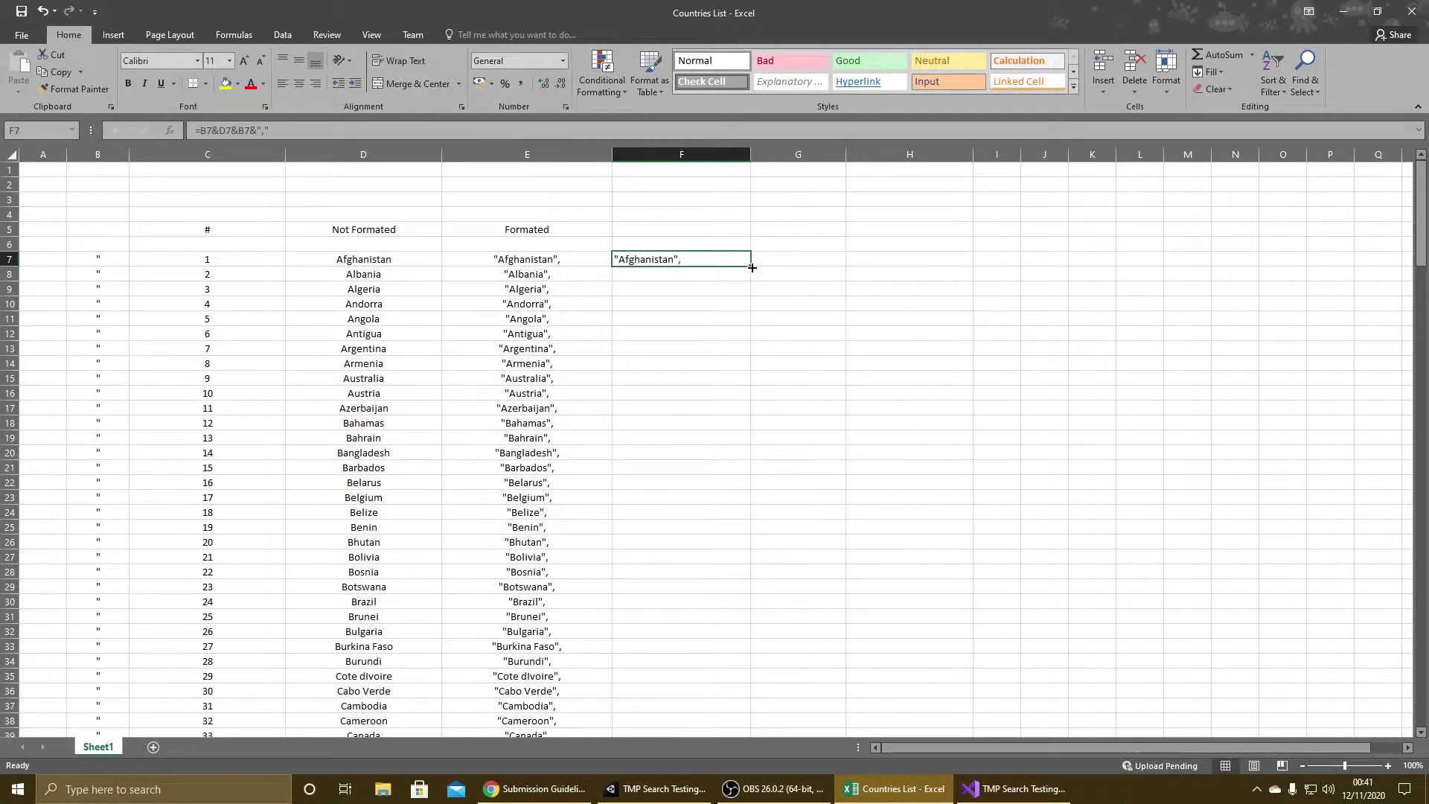
{"action": "double_click", "coordinate": [752, 267]}
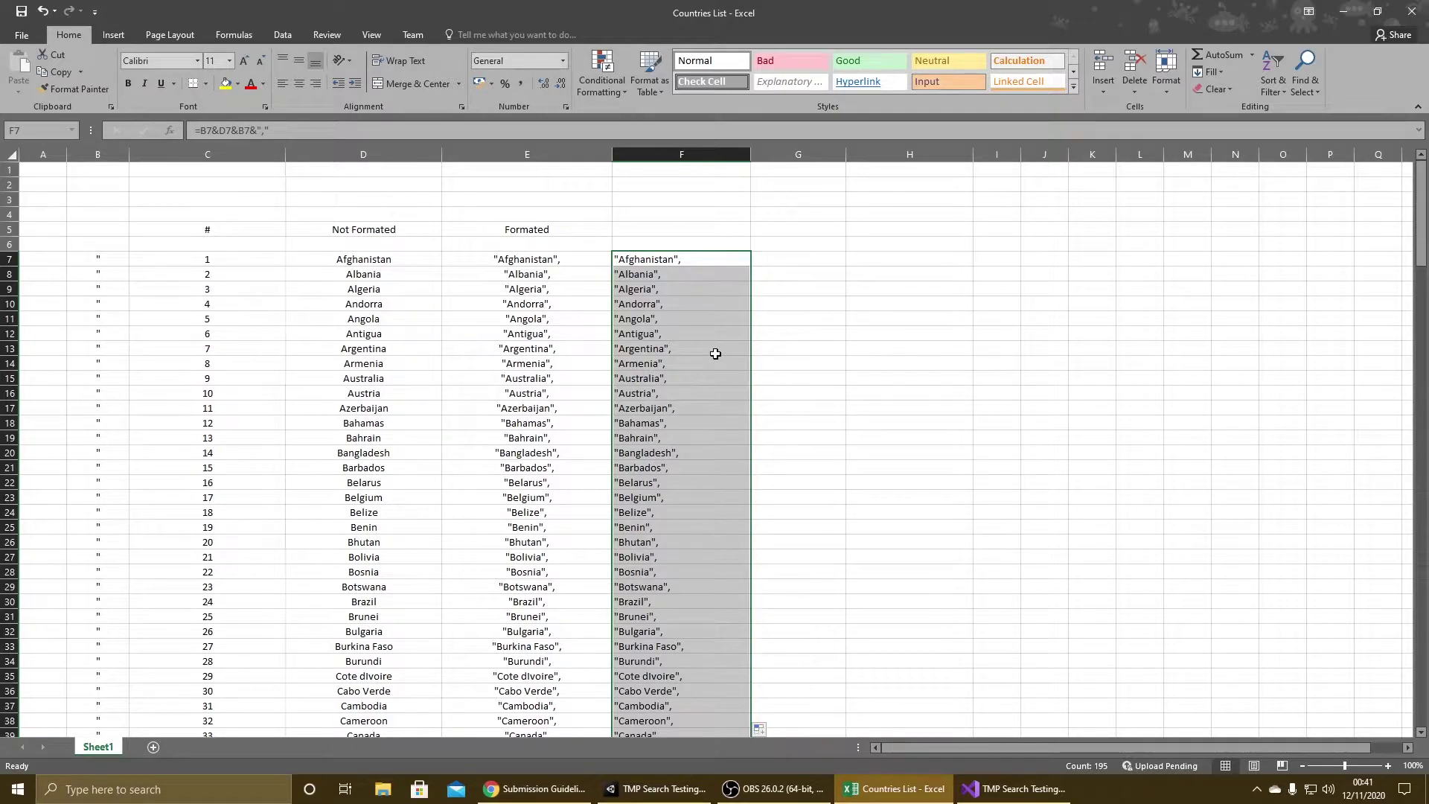
{"action": "key", "text": "ctrl+z"}
{"action": "key", "text": "Delete"}
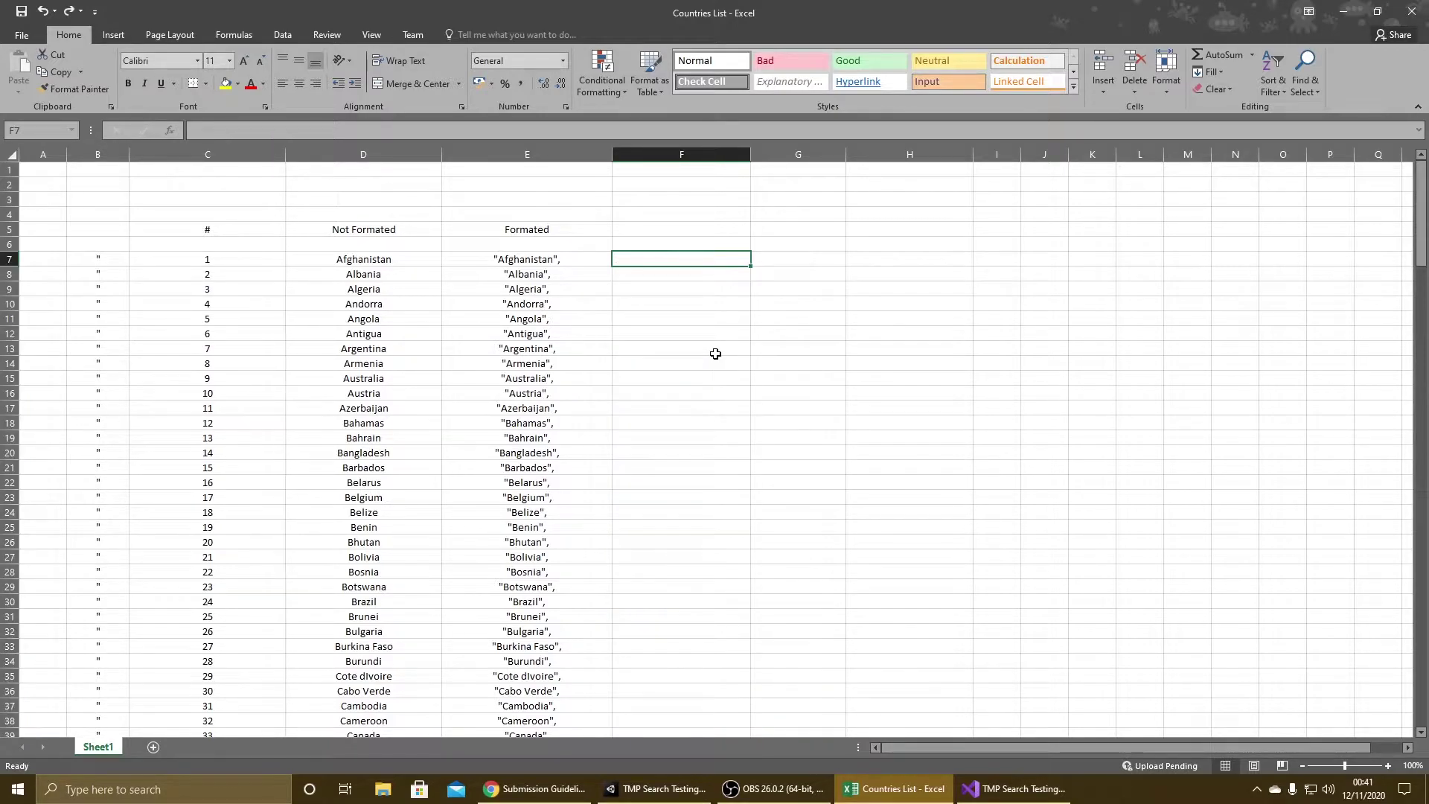
Copy all the formatted country names in column E from E7 to the end of the list.
{"action": "left_click", "coordinate": [573, 261]}
{"action": "key", "text": "ctrl+shift+Down"}
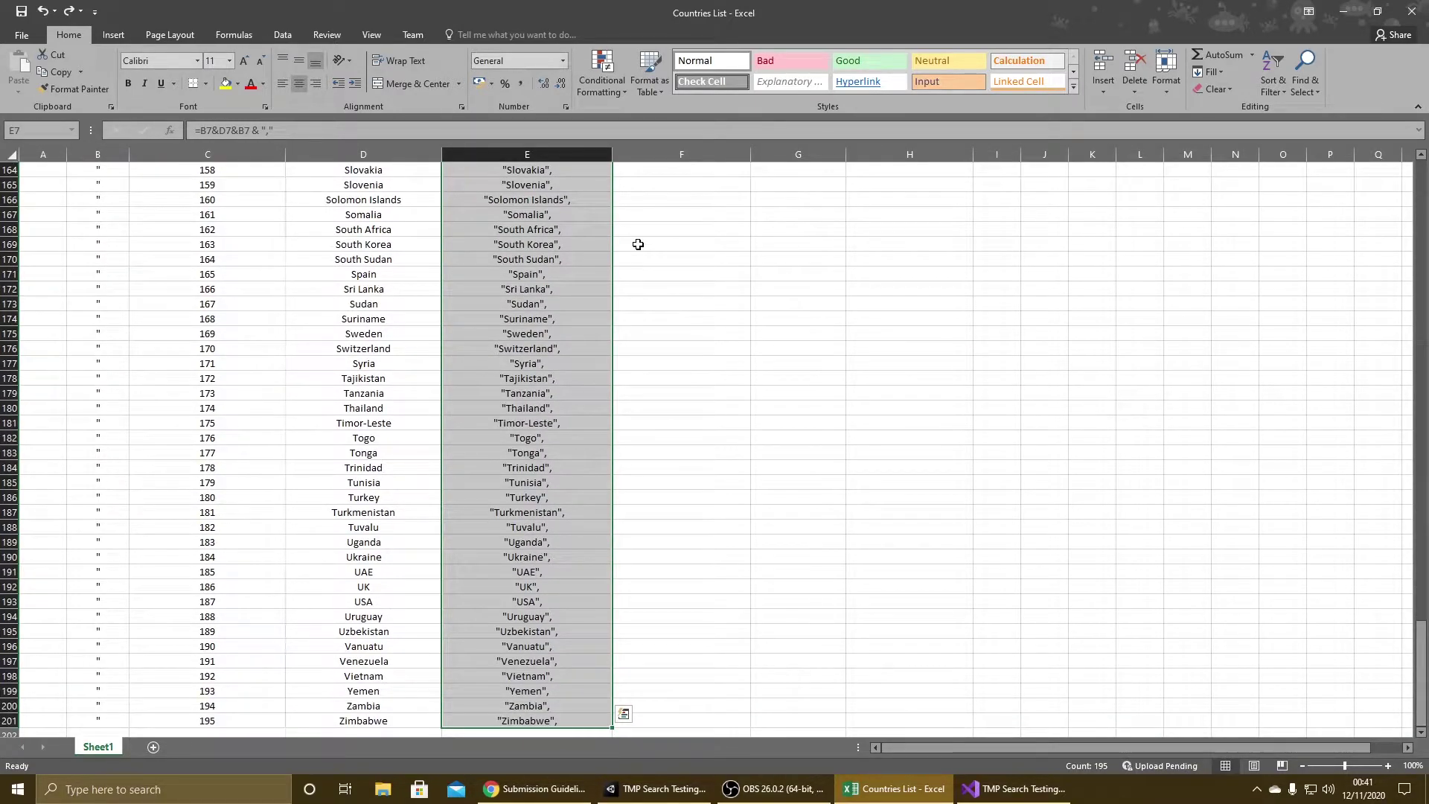
{"action": "key", "text": "ctrl+c"}
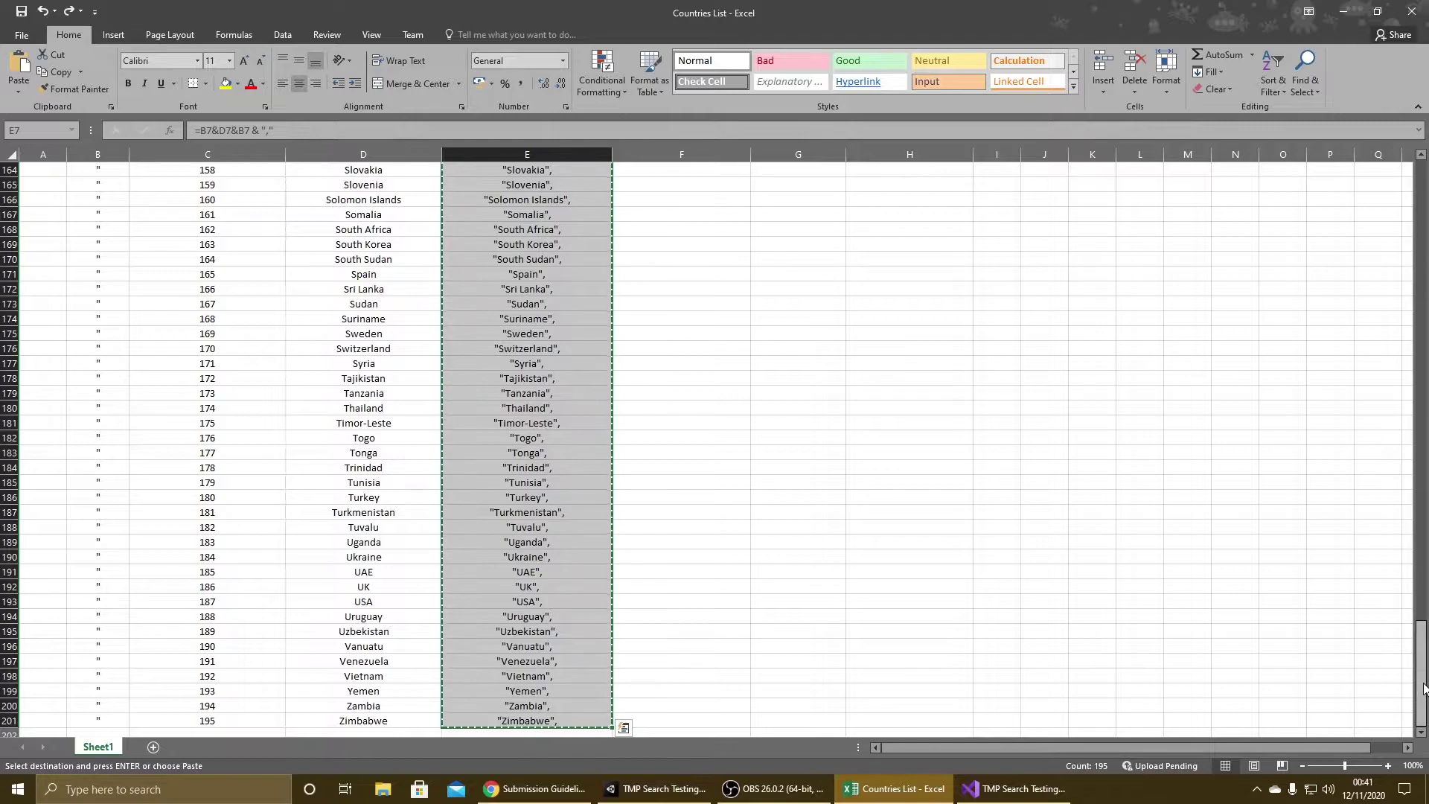
{"action": "left_click_drag", "start_coordinate": [1421, 679], "coordinate": [1421, 668]}
{"action": "left_click_drag", "start_coordinate": [1427, 447], "coordinate": [1421, 179]}
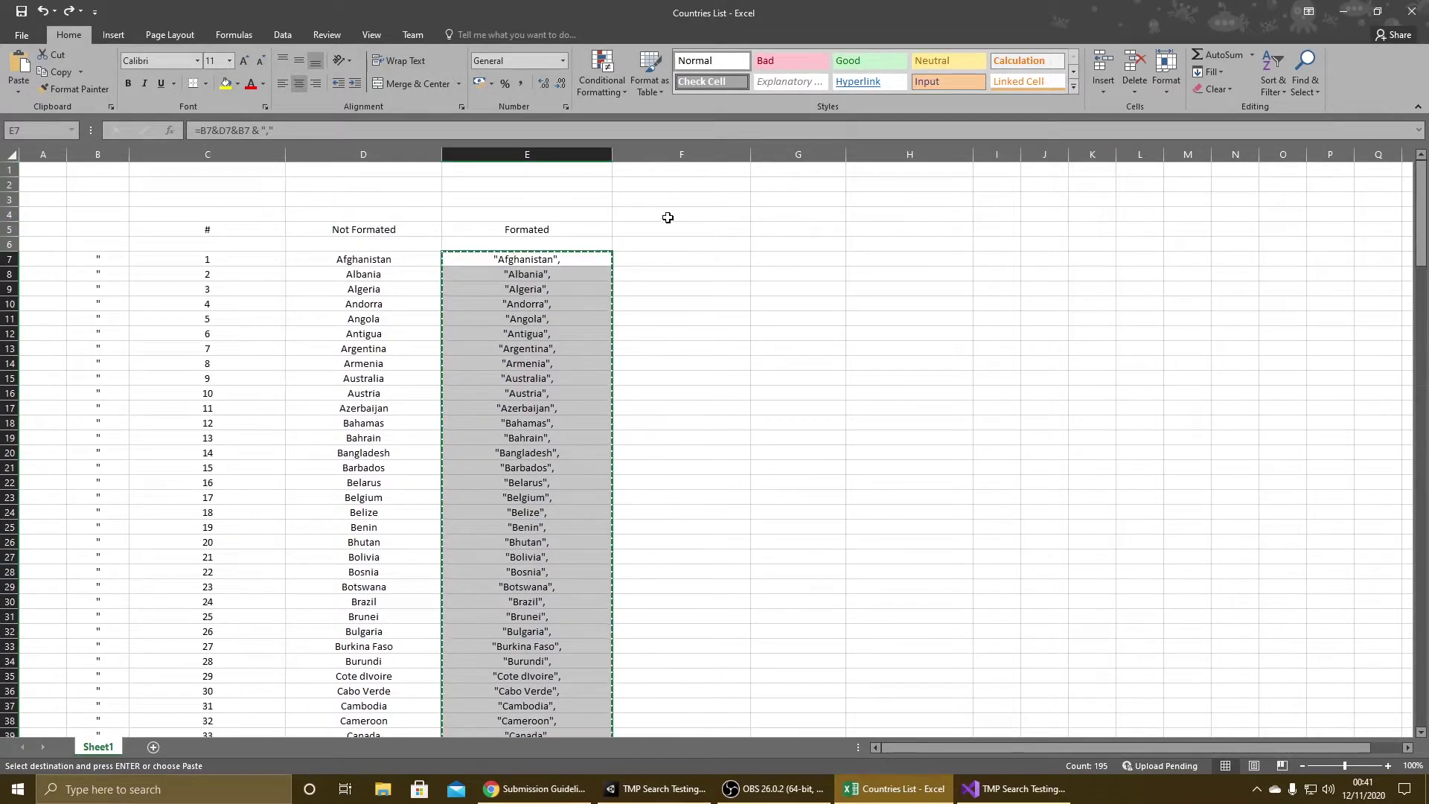
Paste the copied country names as values only into column F, starting at F7.
{"action": "left_click", "coordinate": [644, 262]}
{"action": "right_click", "coordinate": [643, 261]}
{"action": "left_click", "coordinate": [696, 327]}
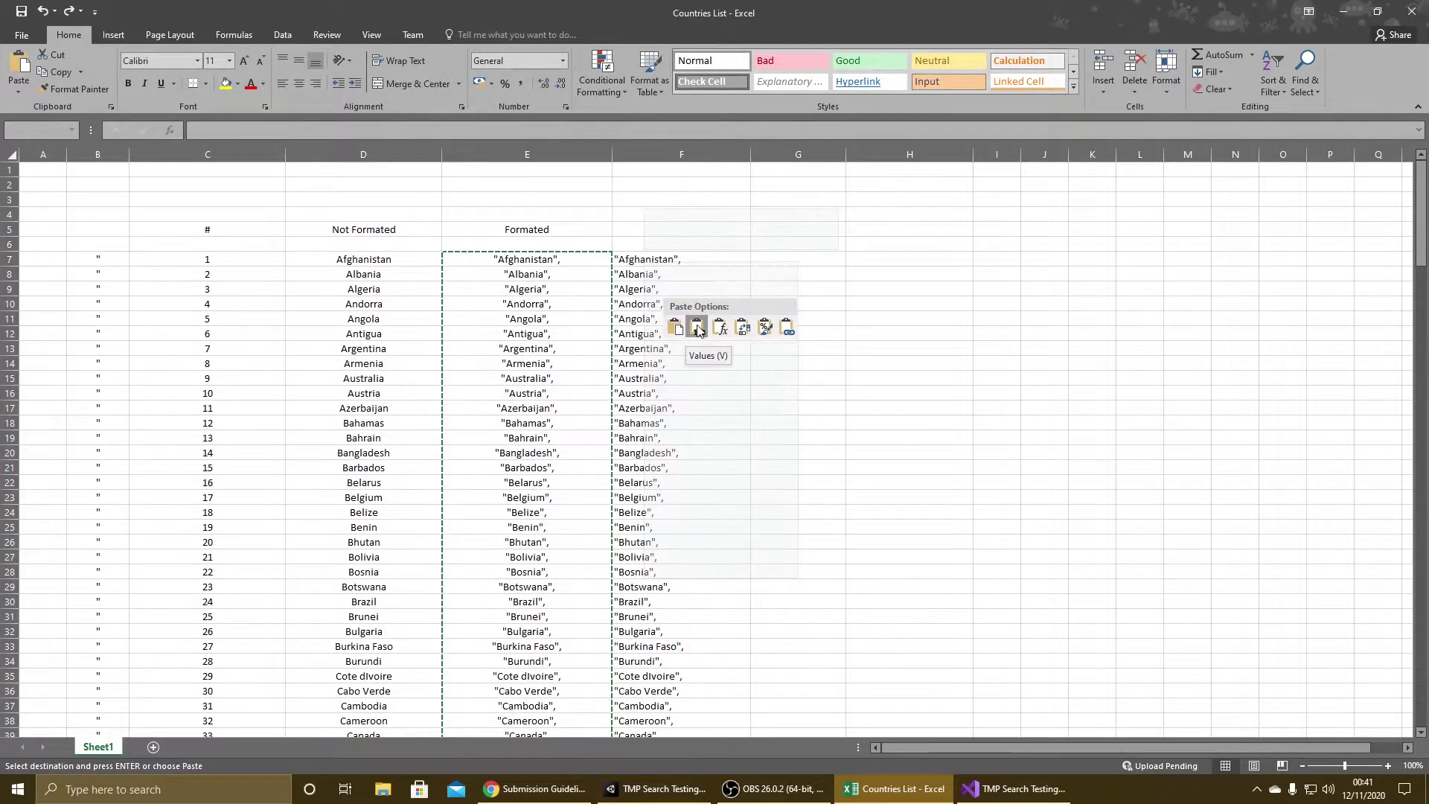
{"action": "left_click", "coordinate": [697, 327]}
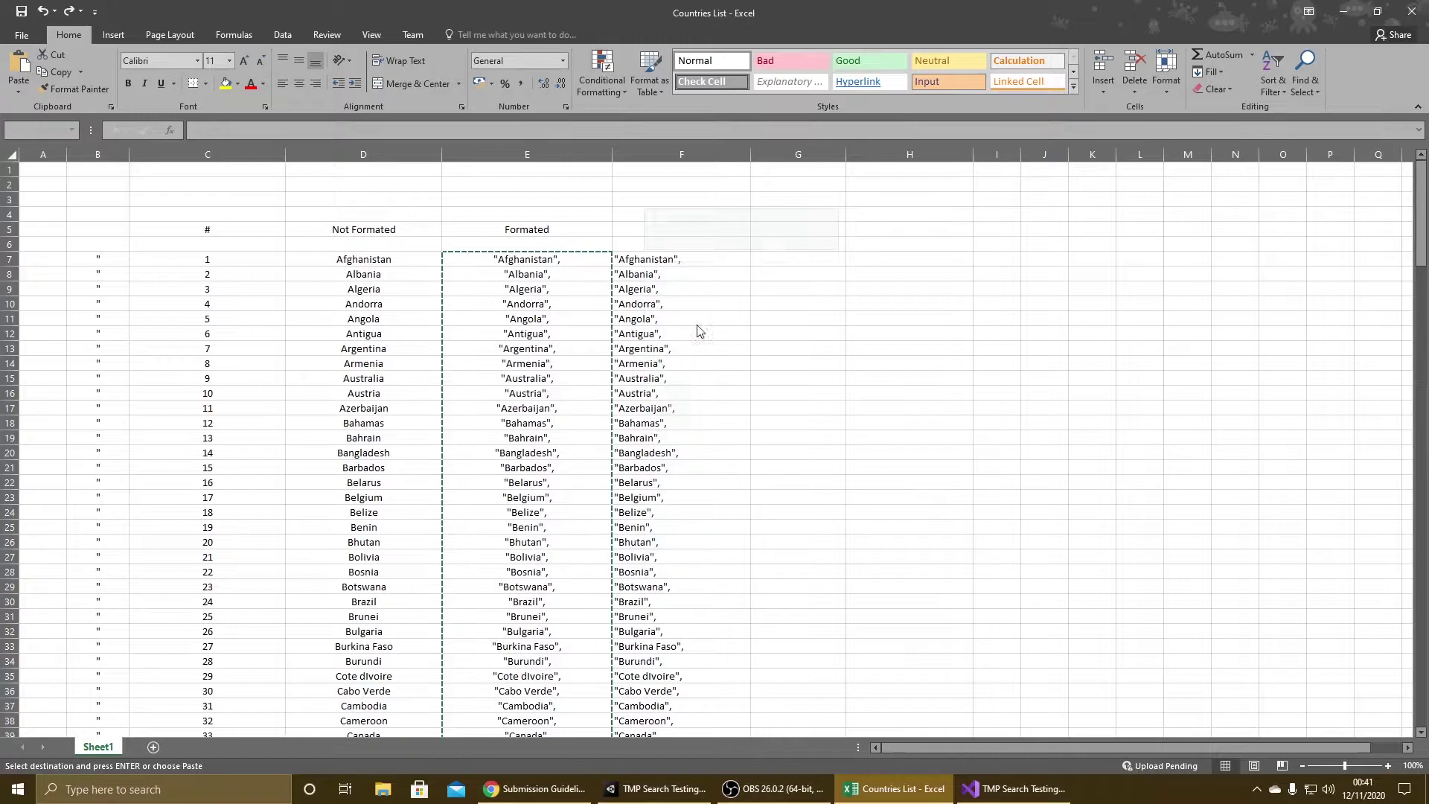
Copy the pasted country names in column F from F7 to the end of the list.
{"action": "left_click", "coordinate": [785, 261]}
{"action": "left_click", "coordinate": [704, 261]}
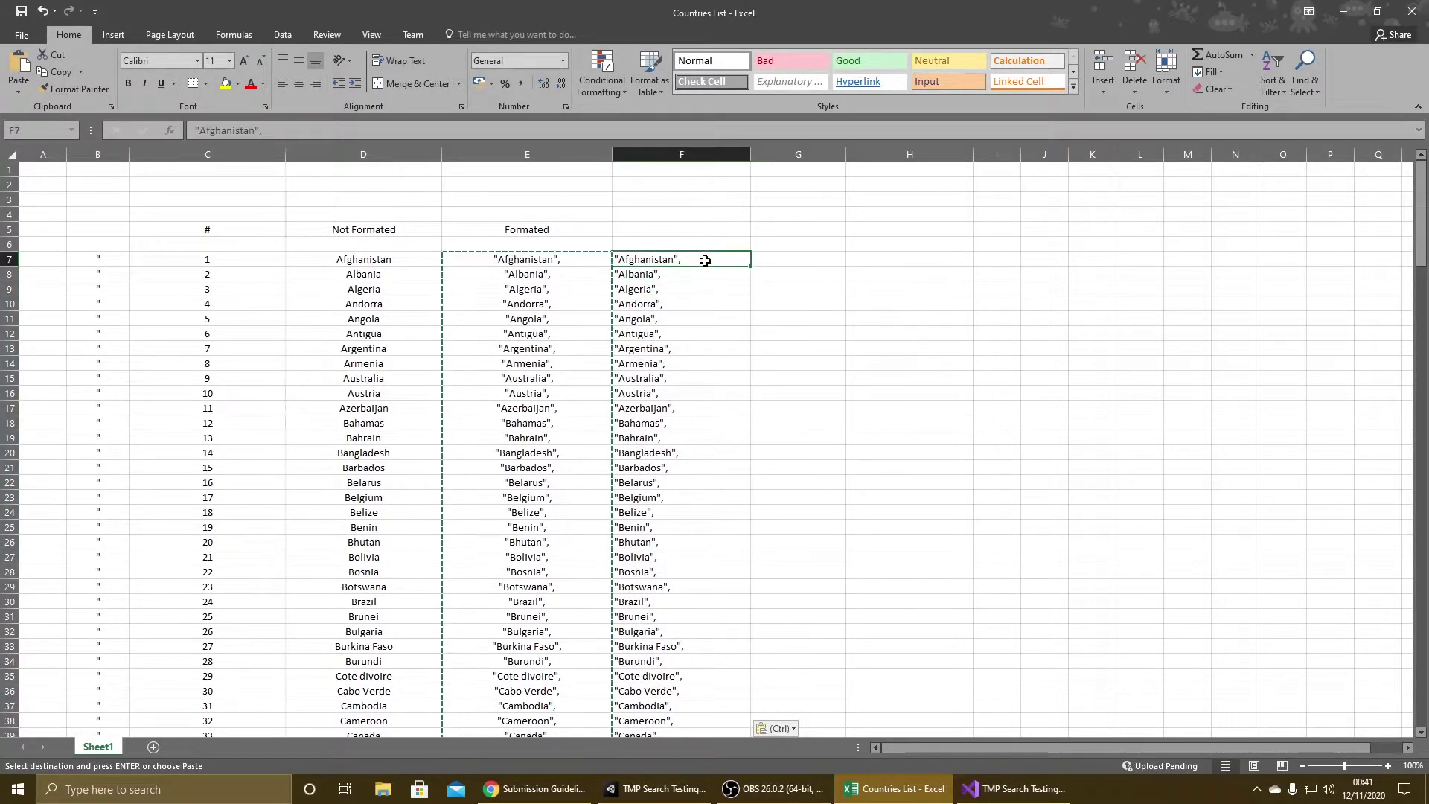
{"action": "key", "text": "ctrl+shift+Down"}
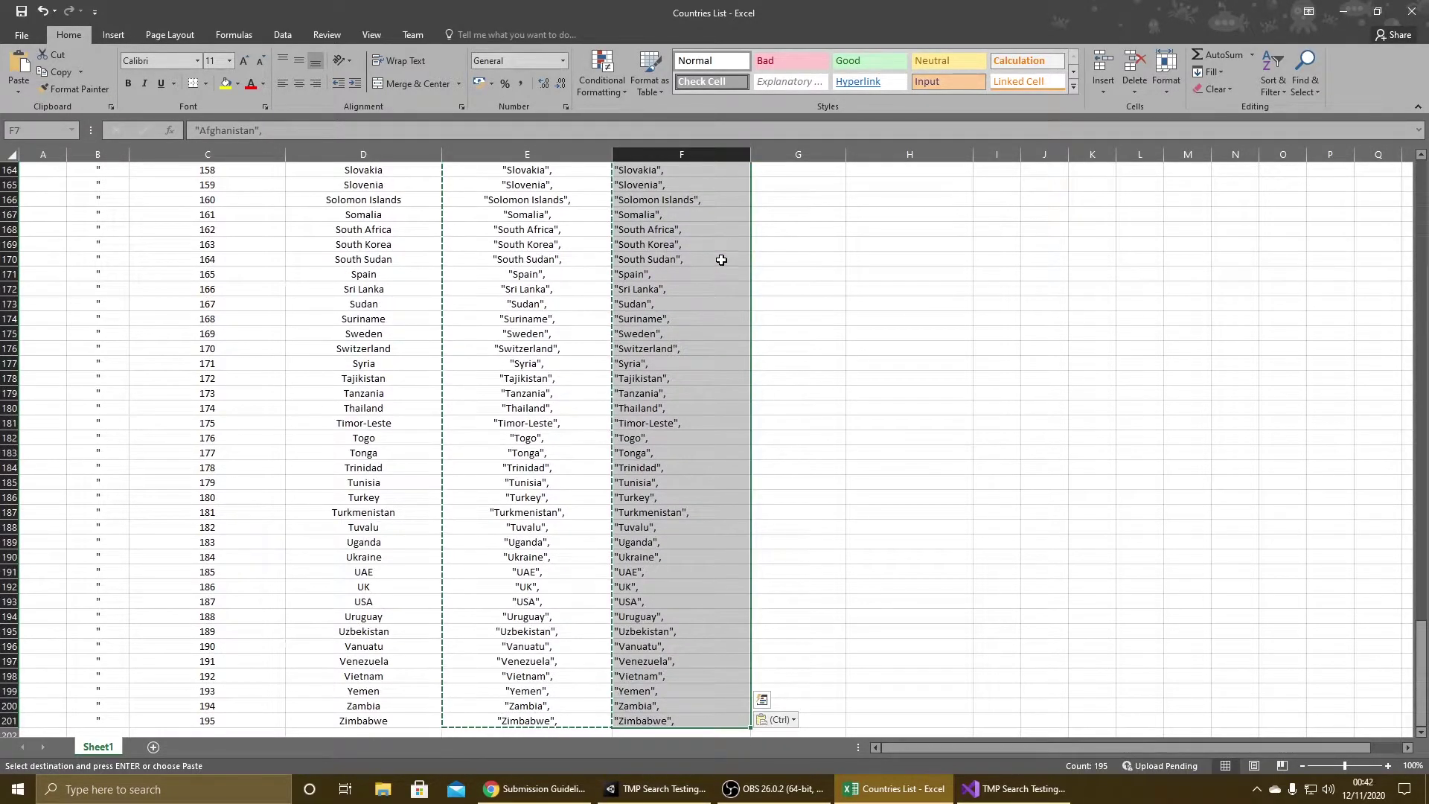
{"action": "left_click_drag", "start_coordinate": [1423, 631], "coordinate": [1366, 129]}
Paste the copied names transposed into a single row starting at H6.
{"action": "left_click", "coordinate": [820, 244]}
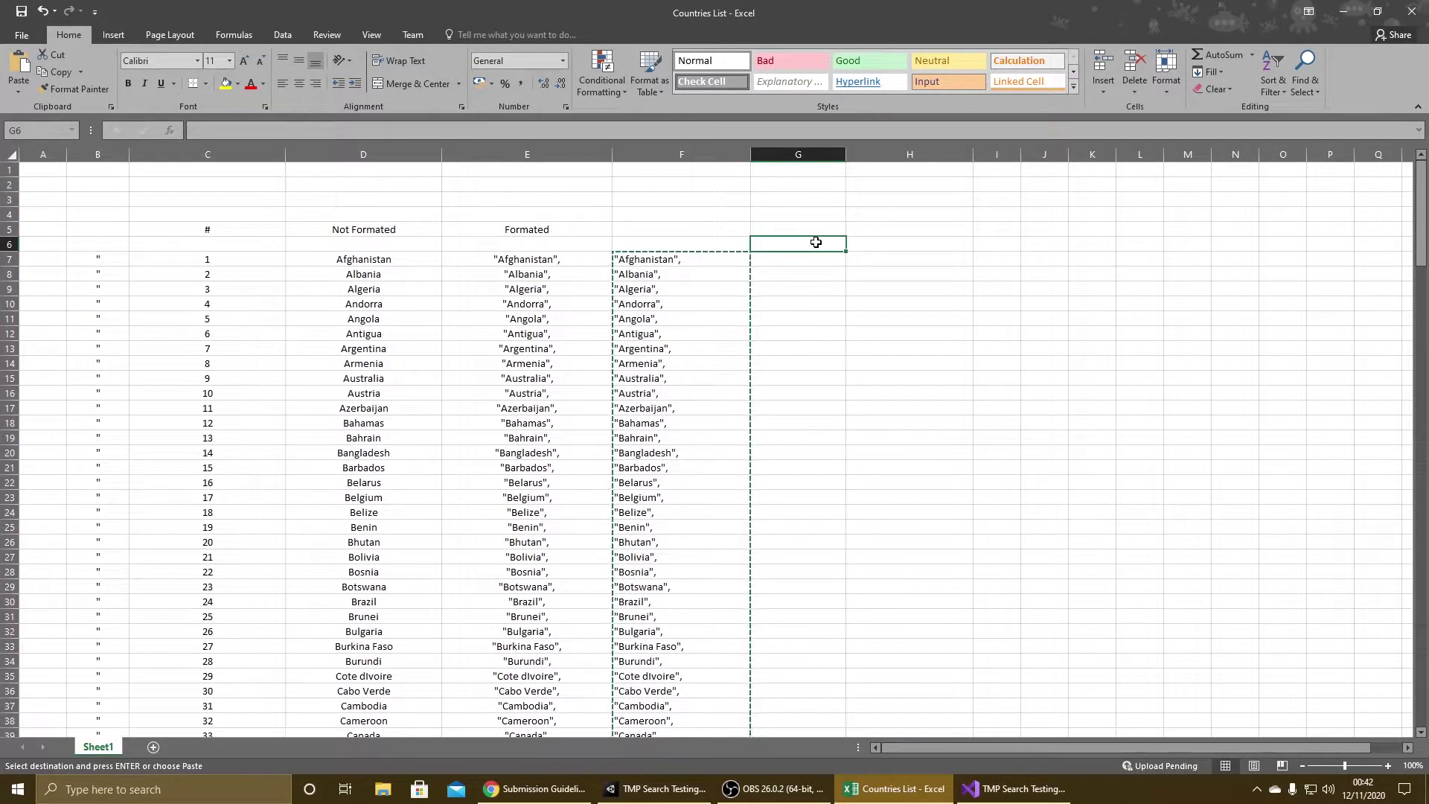
{"action": "right_click", "coordinate": [865, 249]}
{"action": "left_click", "coordinate": [919, 312]}
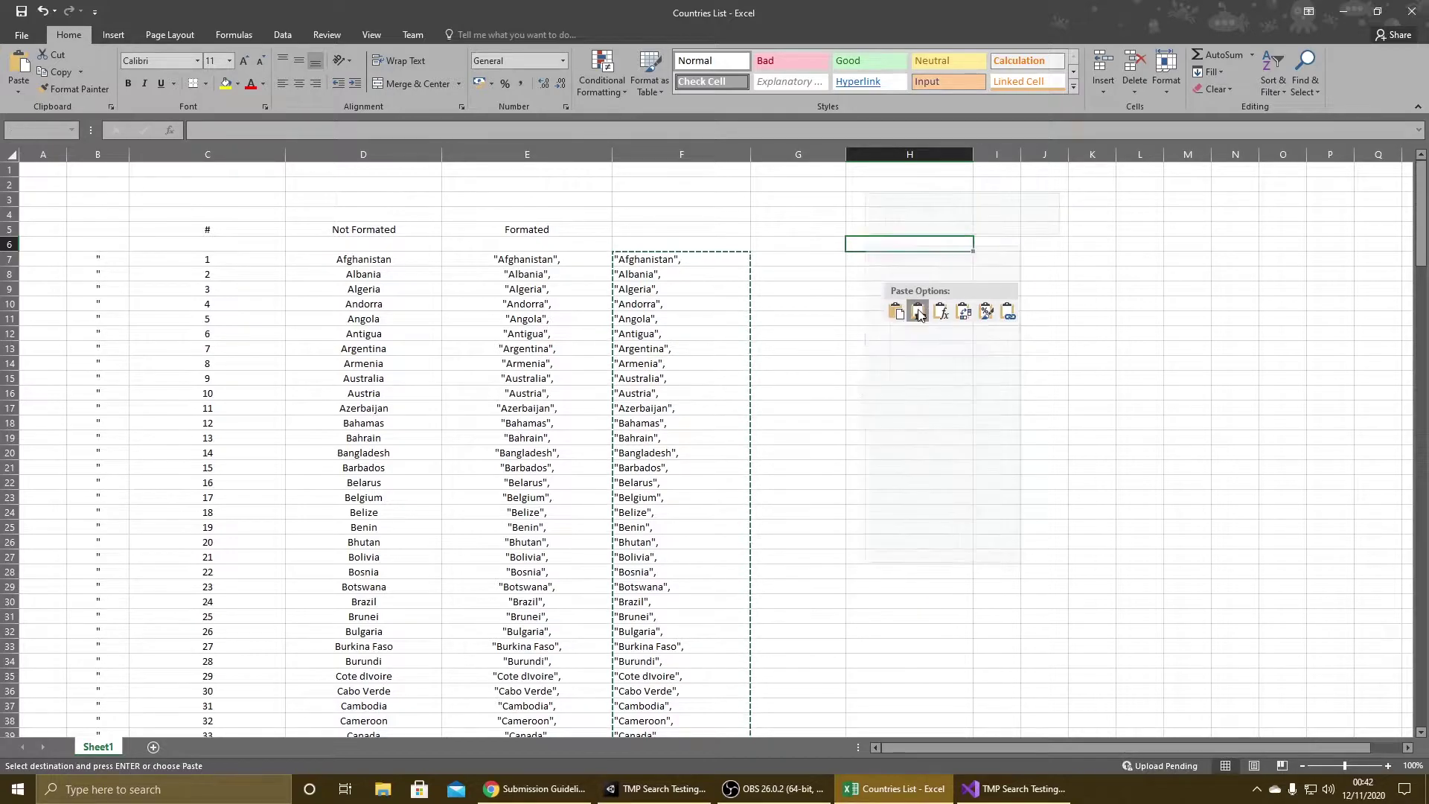
{"action": "left_click", "coordinate": [965, 313]}
{"action": "left_click", "coordinate": [905, 274]}
Copy the whole row of country names from H6 to its last filled cell.
{"action": "left_click", "coordinate": [889, 245]}
{"action": "key", "text": "ctrl+shift+Right"}
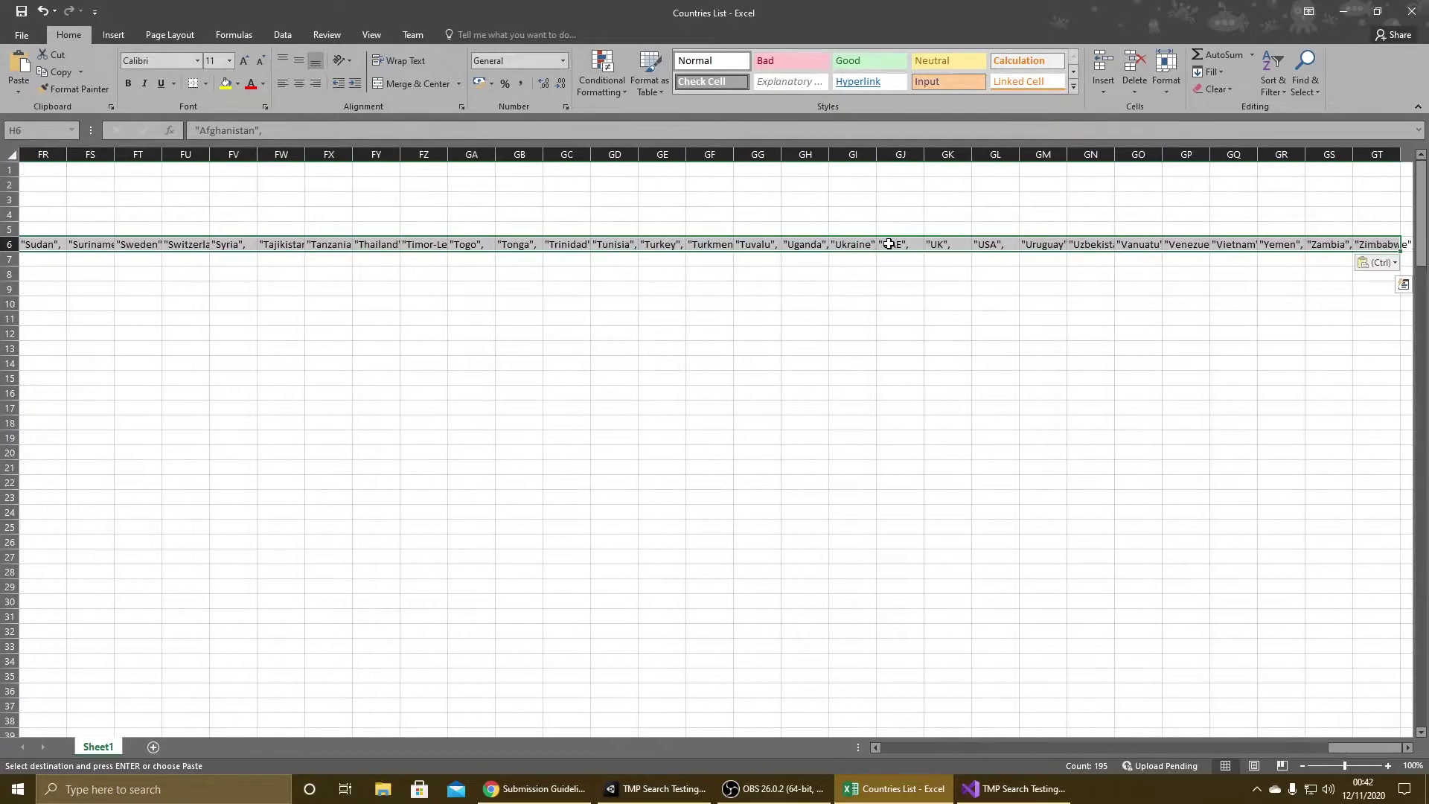
{"action": "key", "text": "ctrl+c"}
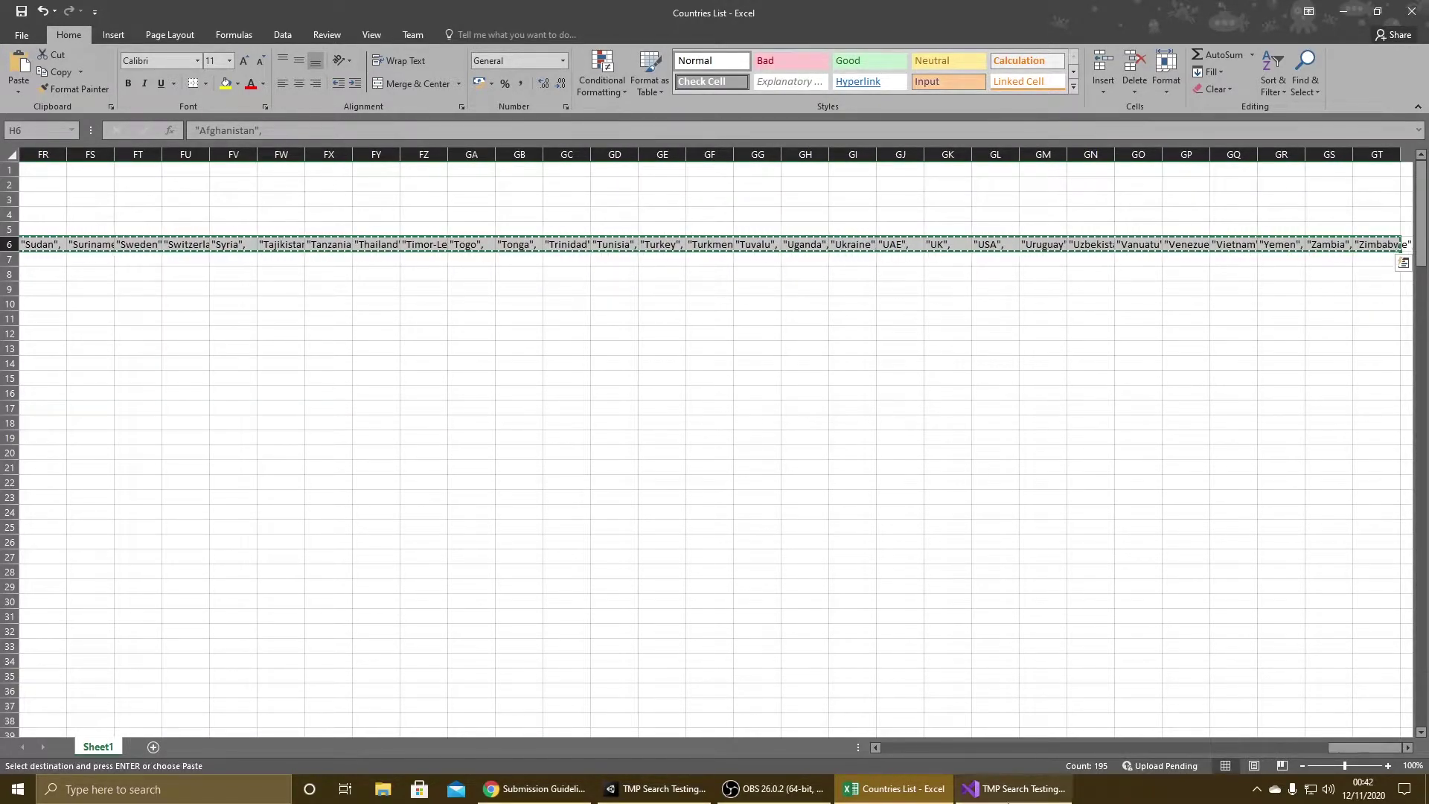
Switch to Visual Studio and replace the "ItemOne", "ItemTwo" entries of myOwnDataArray with the copied country names.
{"action": "left_click", "coordinate": [1014, 789]}
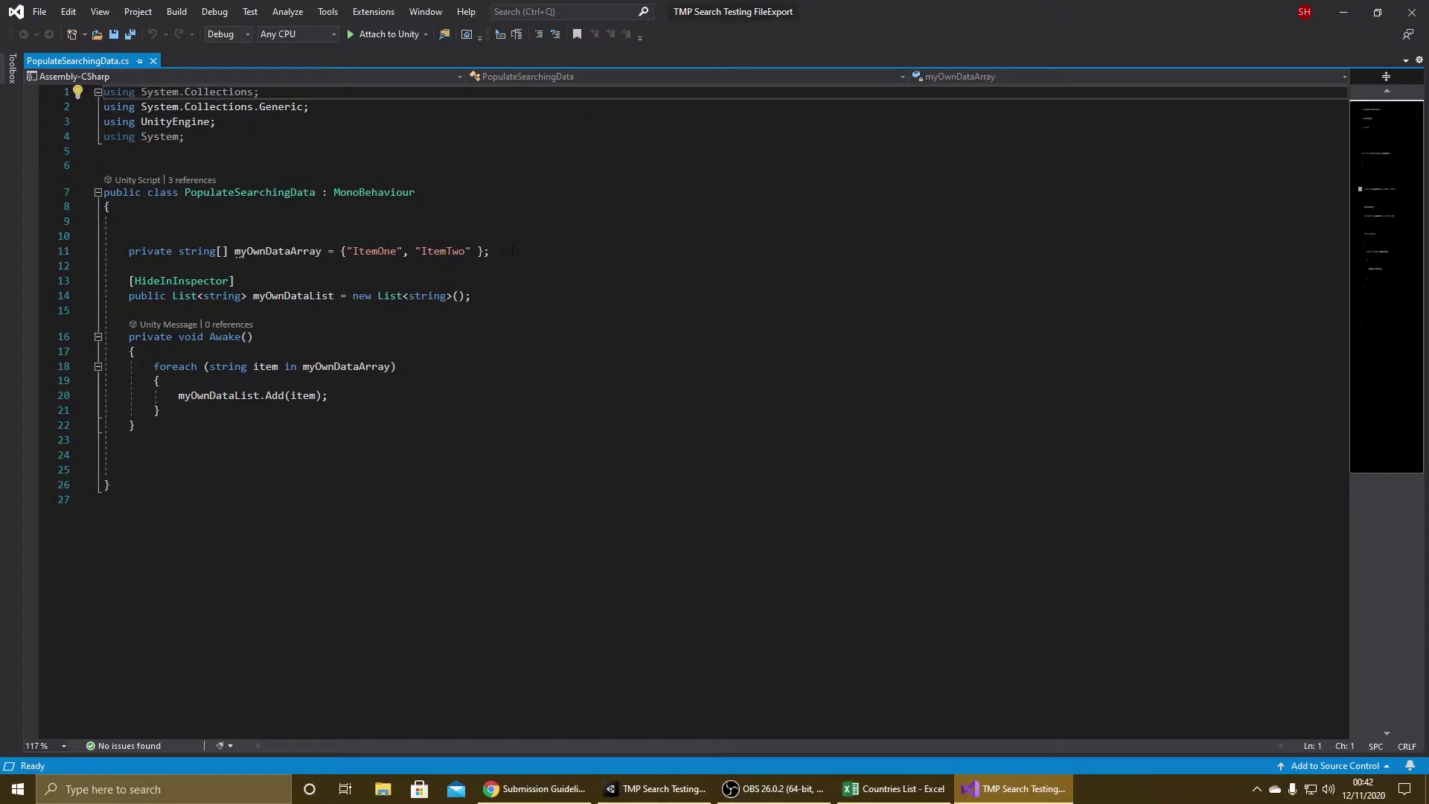
{"action": "left_click_drag", "start_coordinate": [471, 251], "coordinate": [347, 251]}
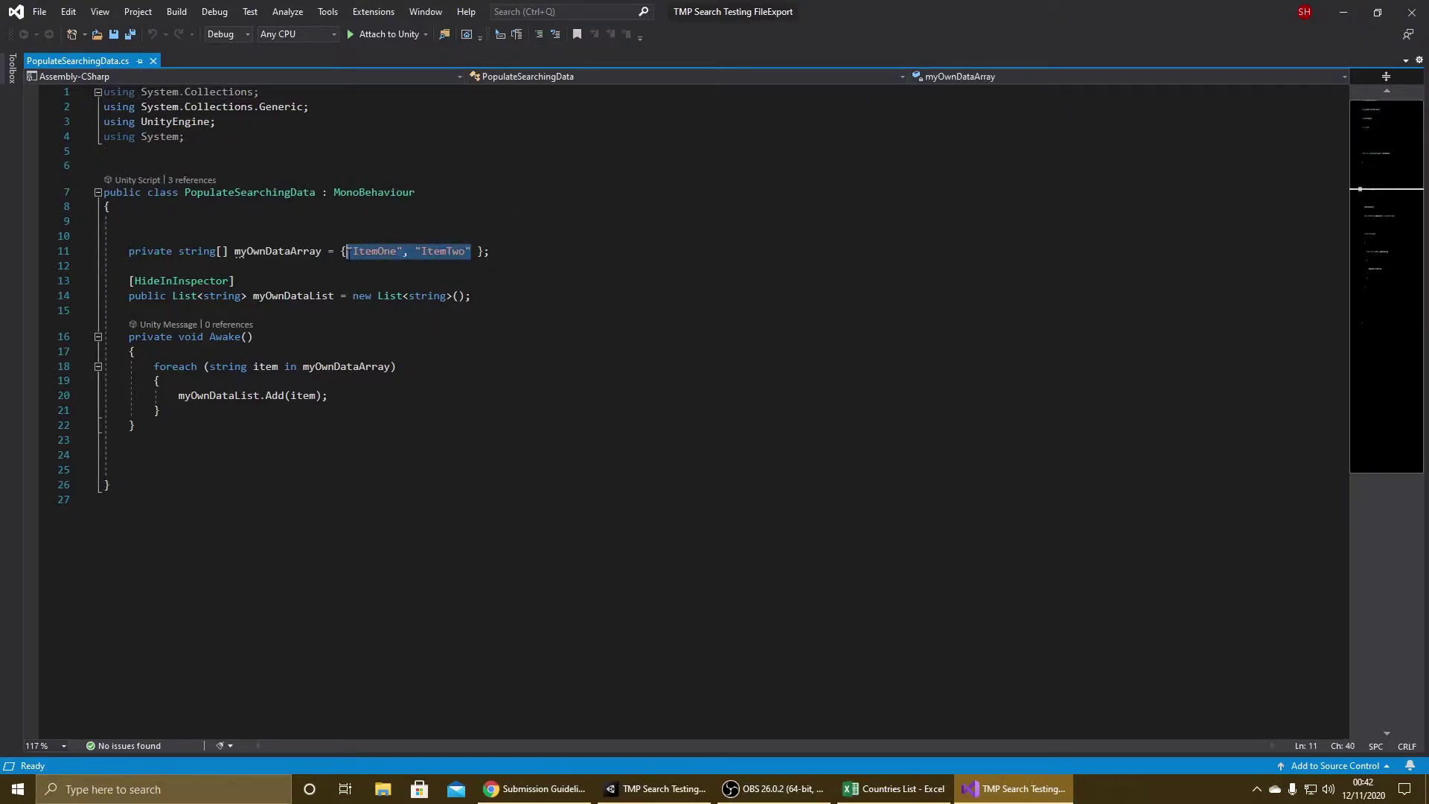
{"action": "key", "text": "ctrl+v"}
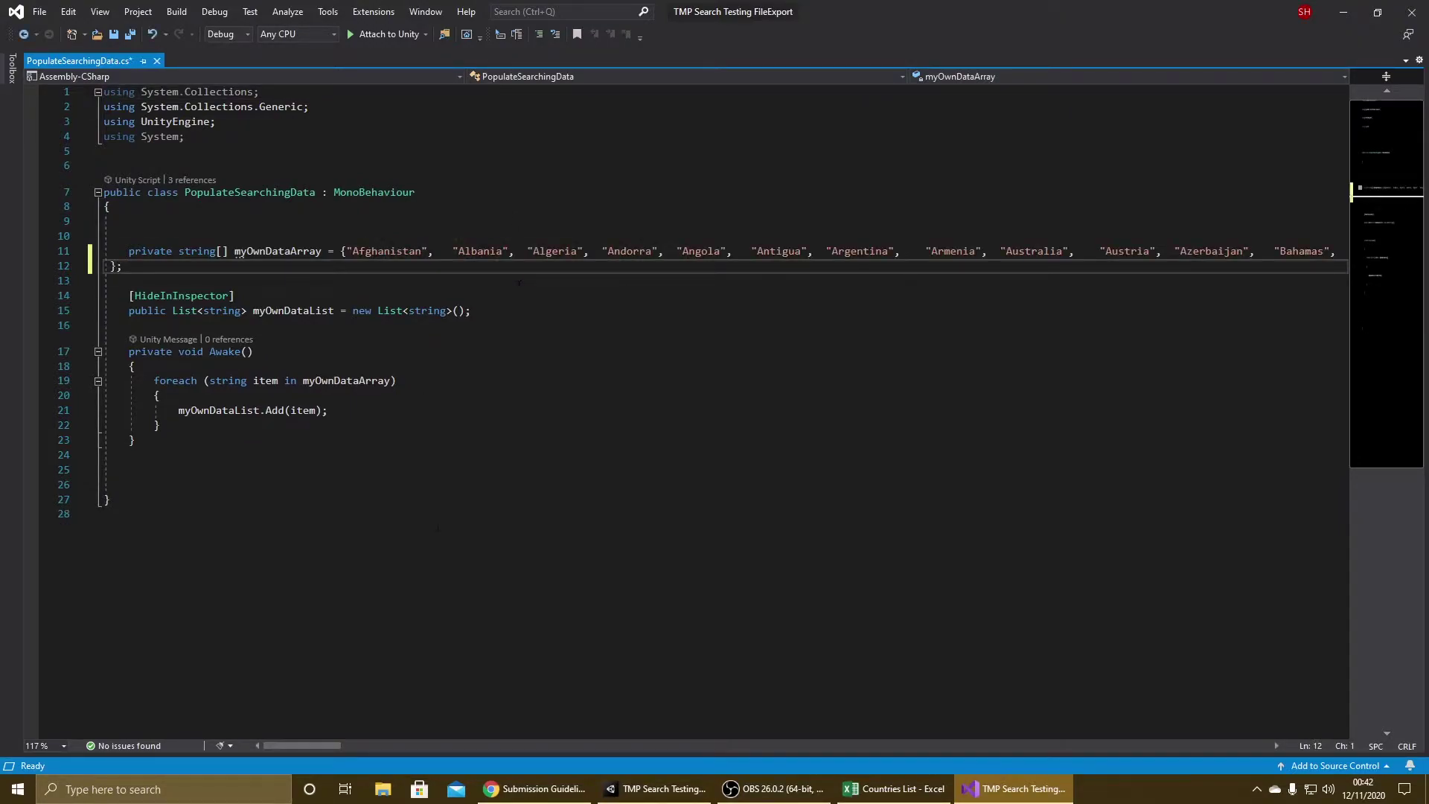
Remove the line break and trailing comma after "Zimbabwe" in the array, and save the PopulateSearchingData script.
{"action": "key", "text": "BackSpace"}
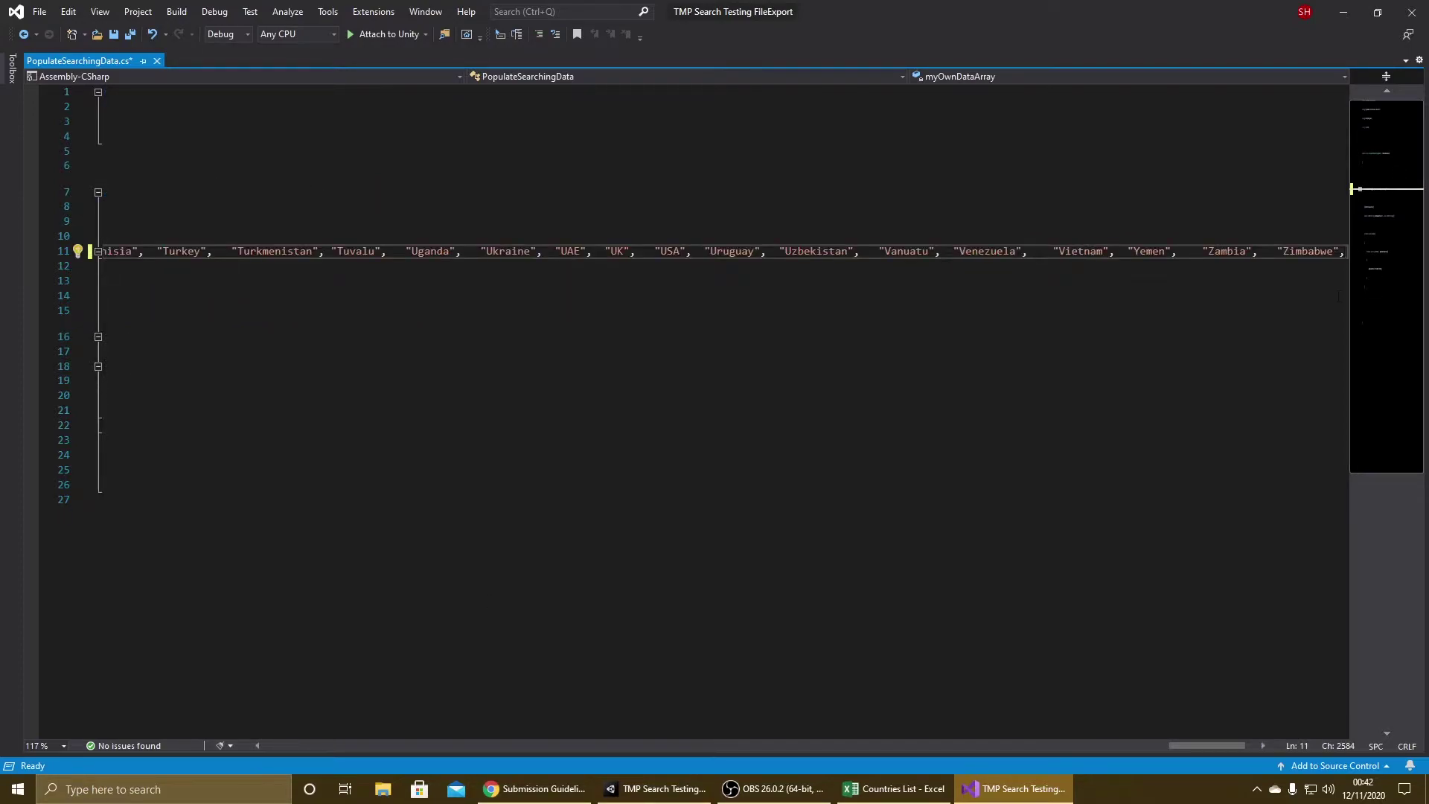
{"action": "key", "text": "BackSpace"}
{"action": "left_click_drag", "start_coordinate": [1196, 745], "coordinate": [61, 731]}
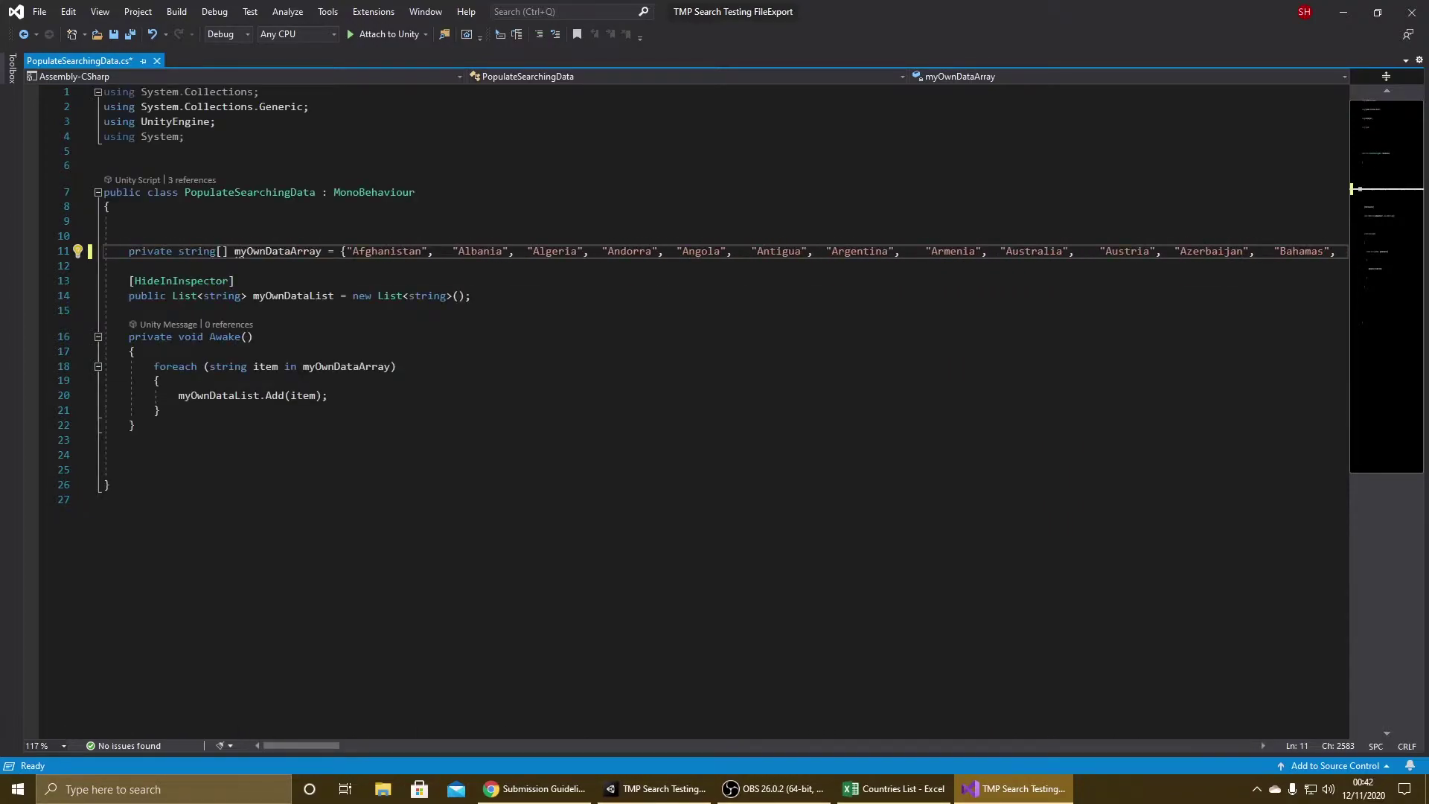
{"action": "left_click", "coordinate": [313, 266]}
{"action": "key", "text": "ctrl+s"}
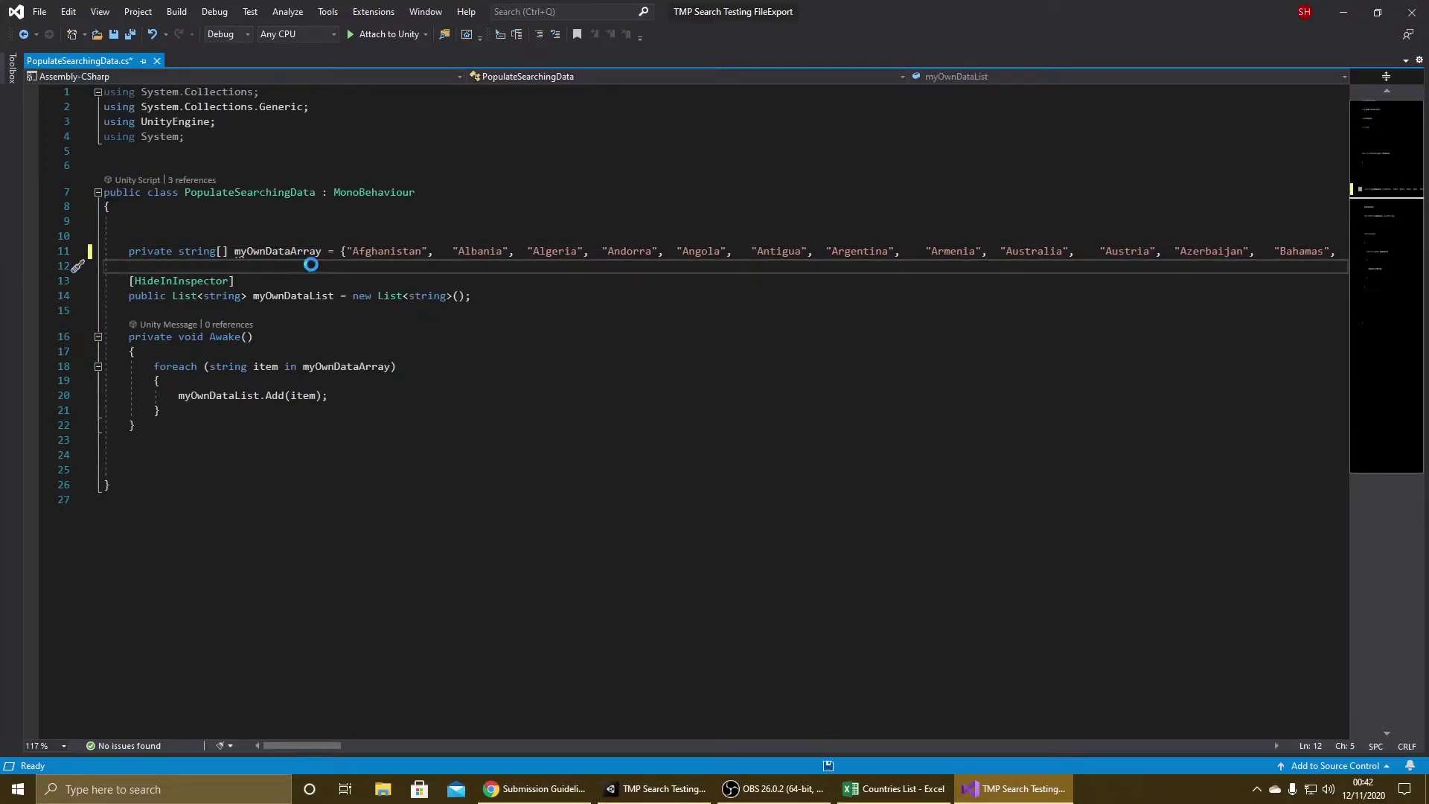
Switch to Unity, select SearchDropdownManager in the scene and enter play mode.
{"action": "left_click", "coordinate": [670, 788]}
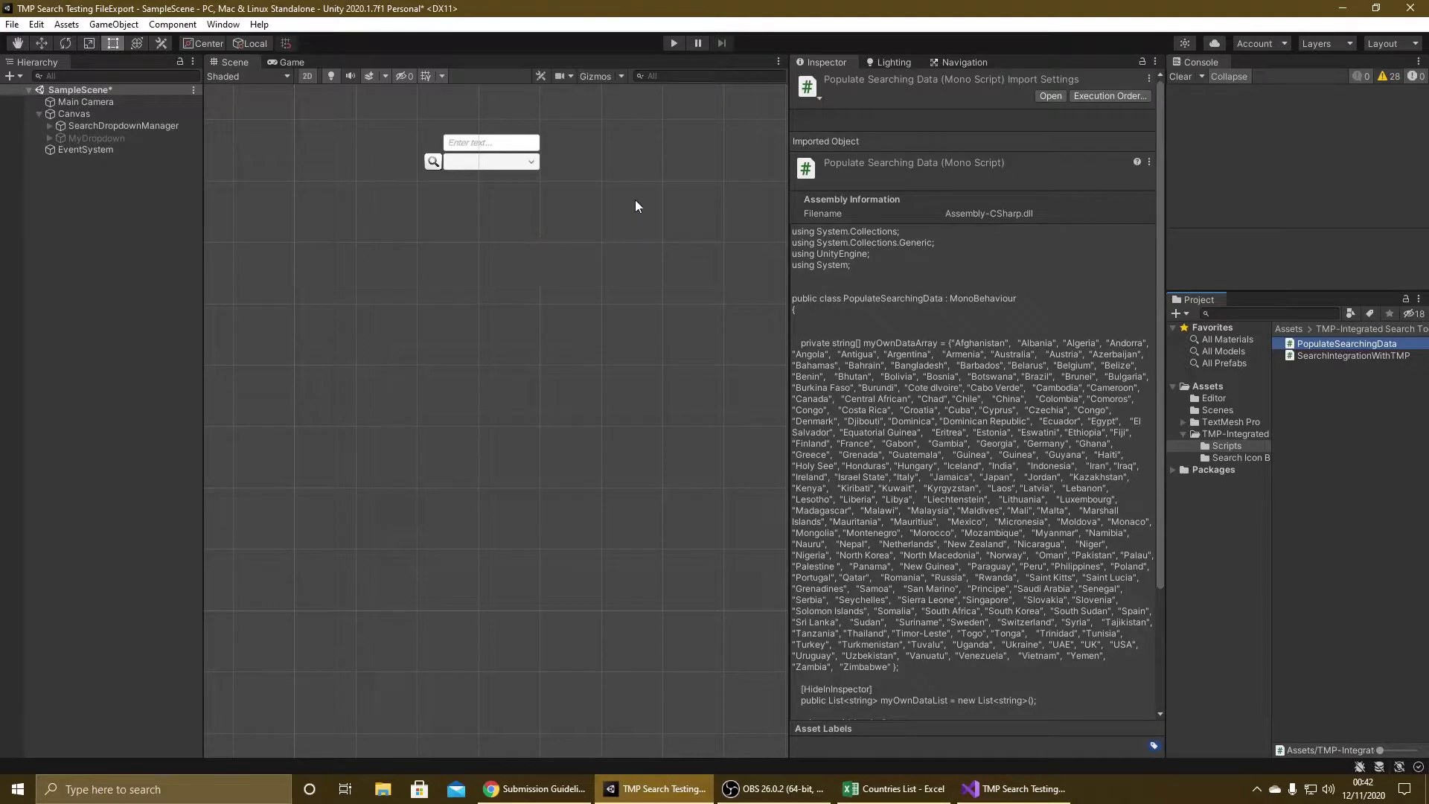
{"action": "left_click", "coordinate": [112, 116]}
{"action": "left_click", "coordinate": [113, 126]}
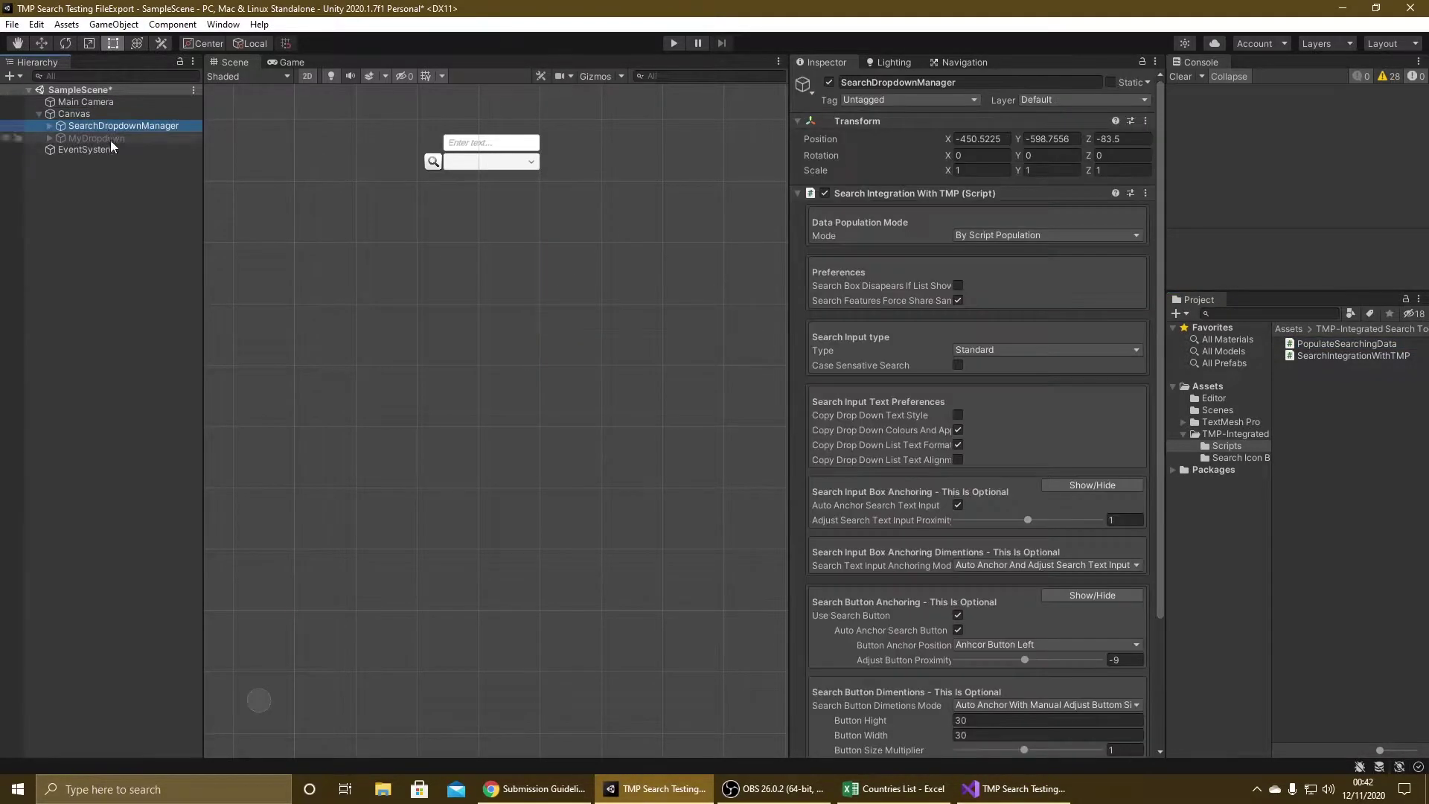
{"action": "left_click", "coordinate": [673, 44]}
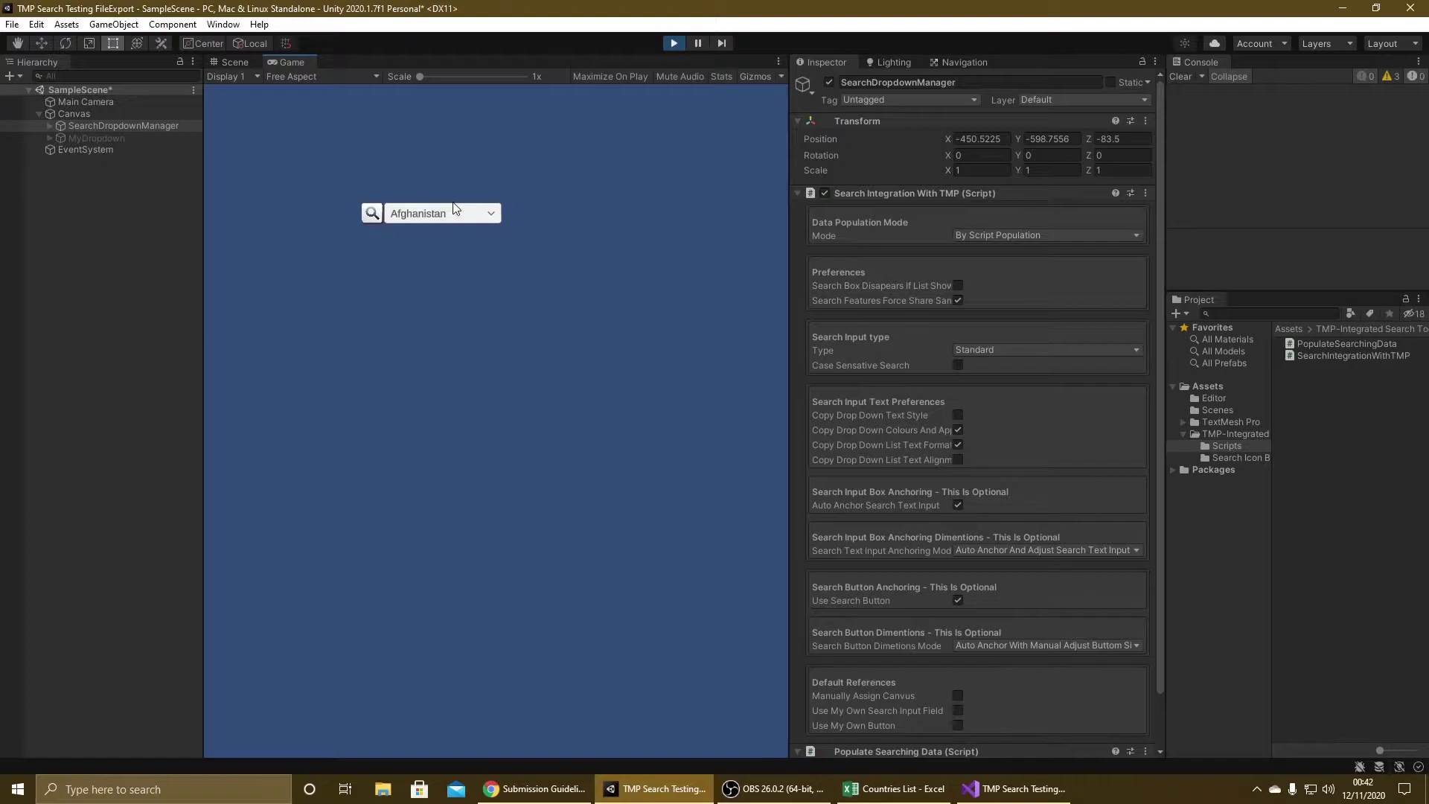
Look at the populated country dropdown, and search it for "alg" in the search box.
{"action": "left_click", "coordinate": [448, 213]}
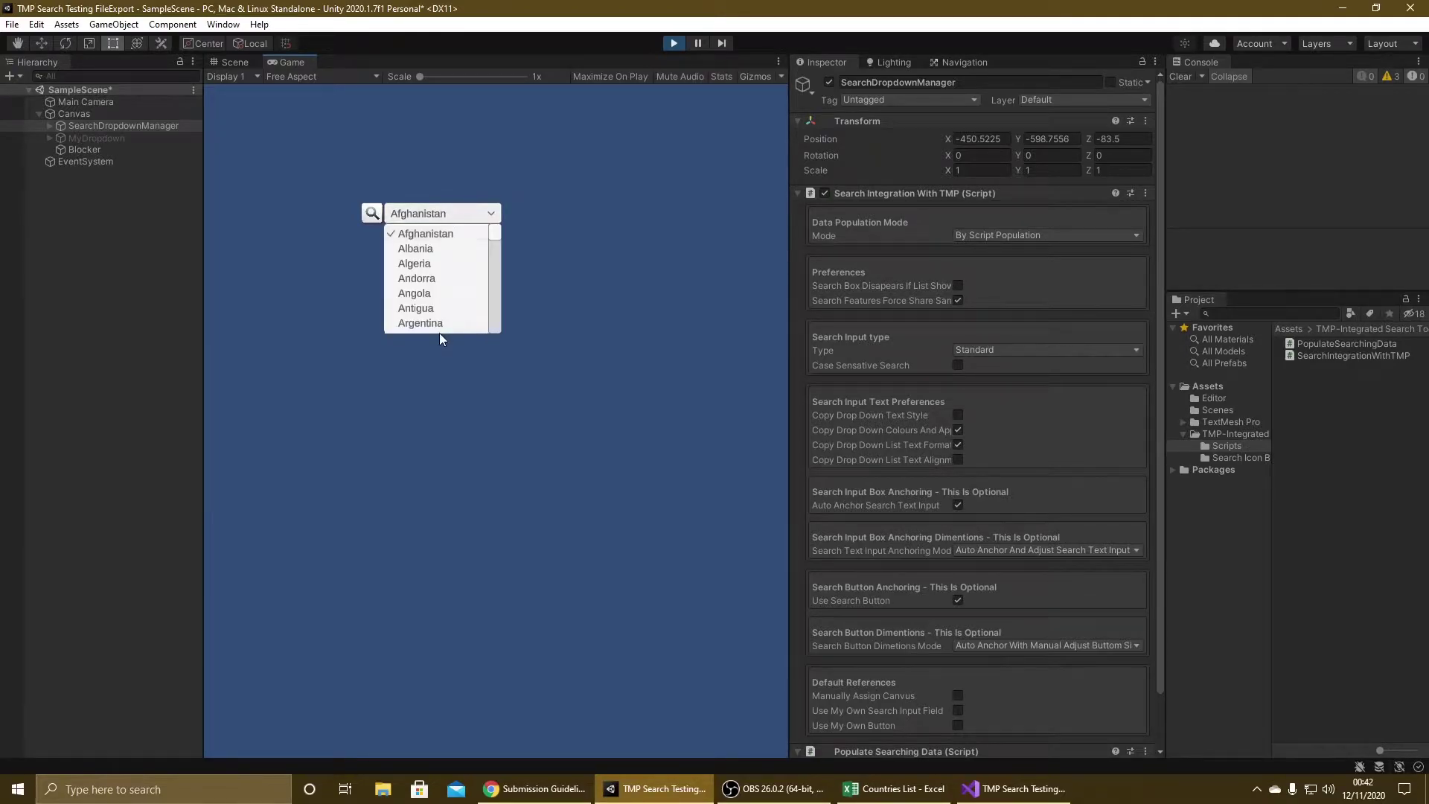
{"action": "left_click", "coordinate": [371, 214]}
{"action": "left_click", "coordinate": [372, 214]}
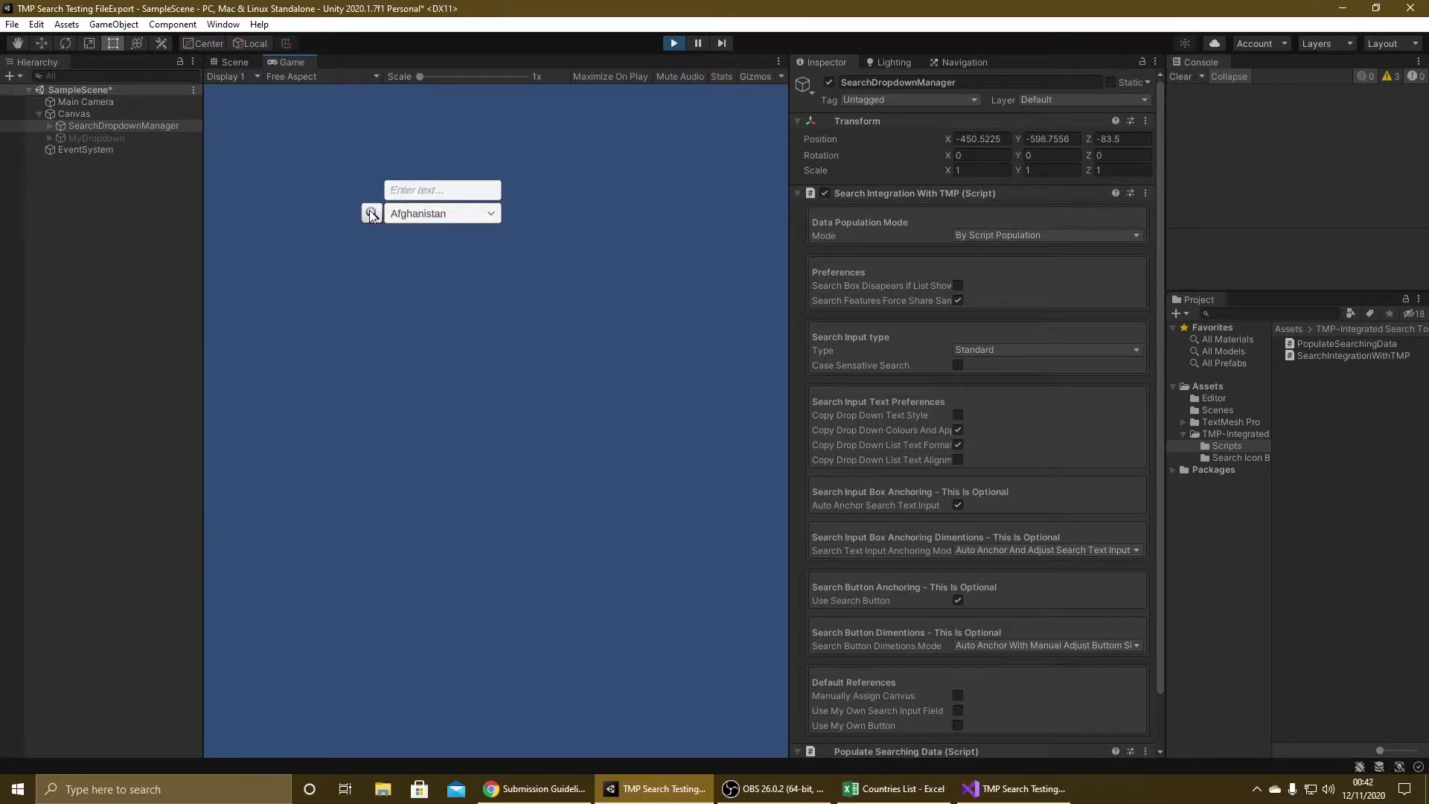
{"action": "type", "text": "a"}
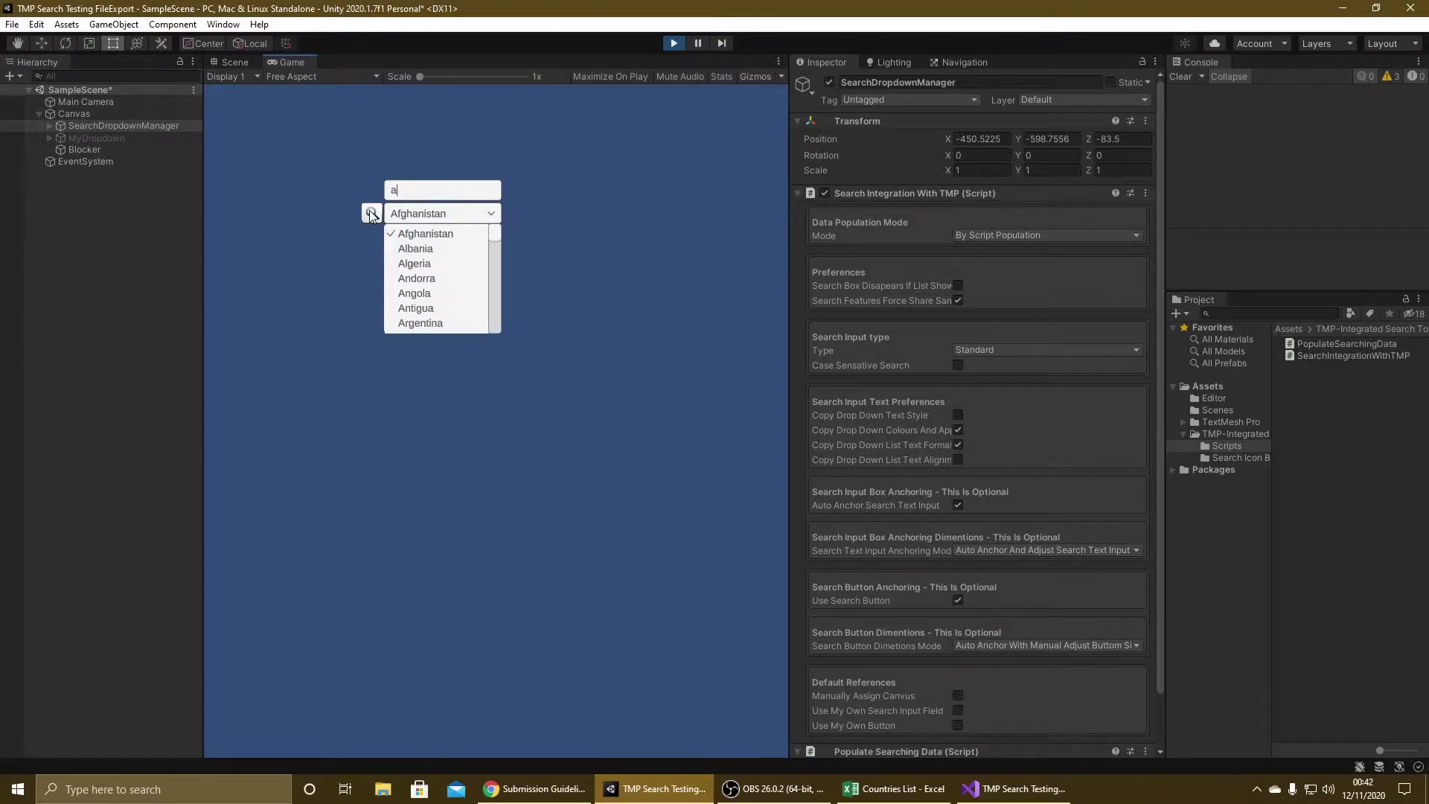
{"action": "type", "text": "l"}
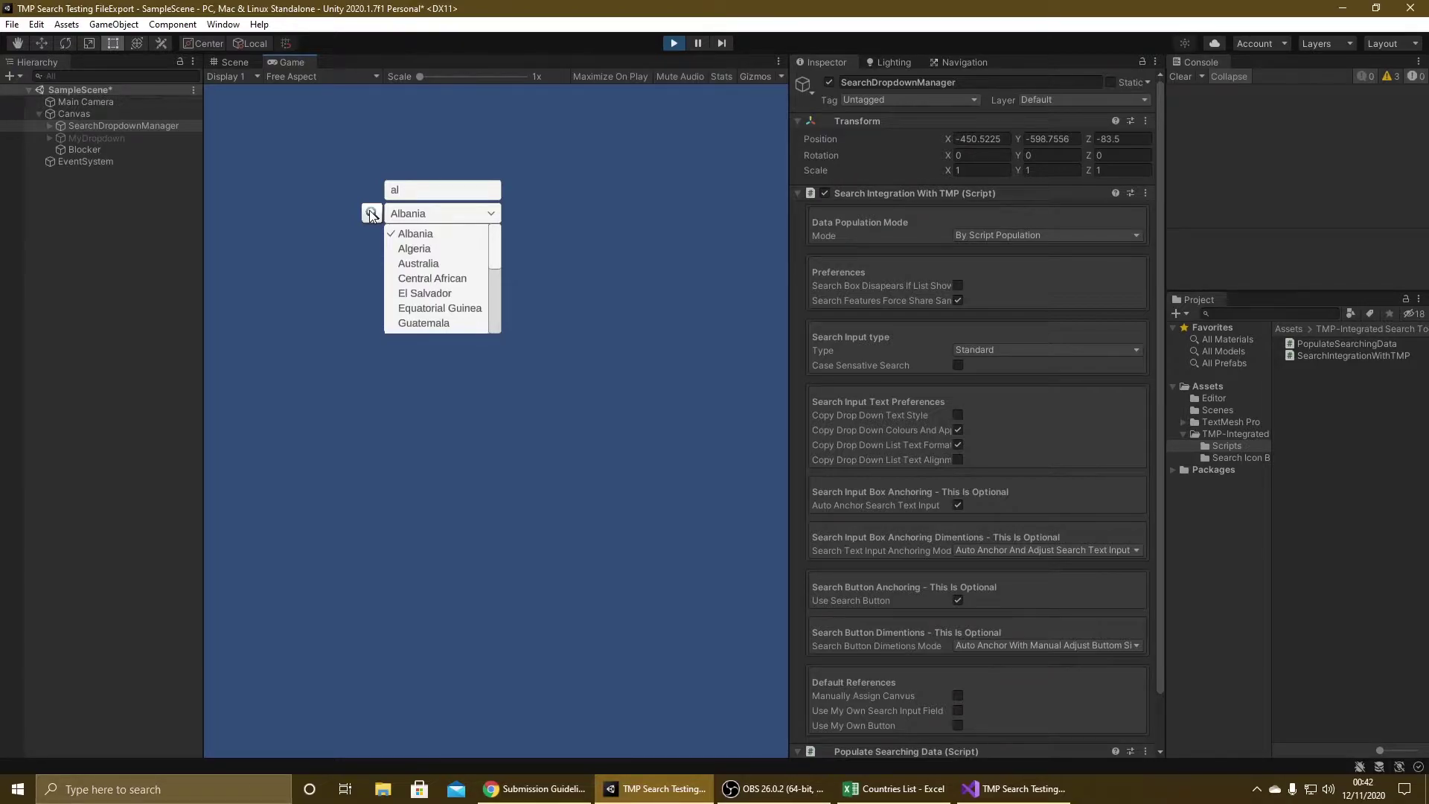
{"action": "type", "text": "g"}
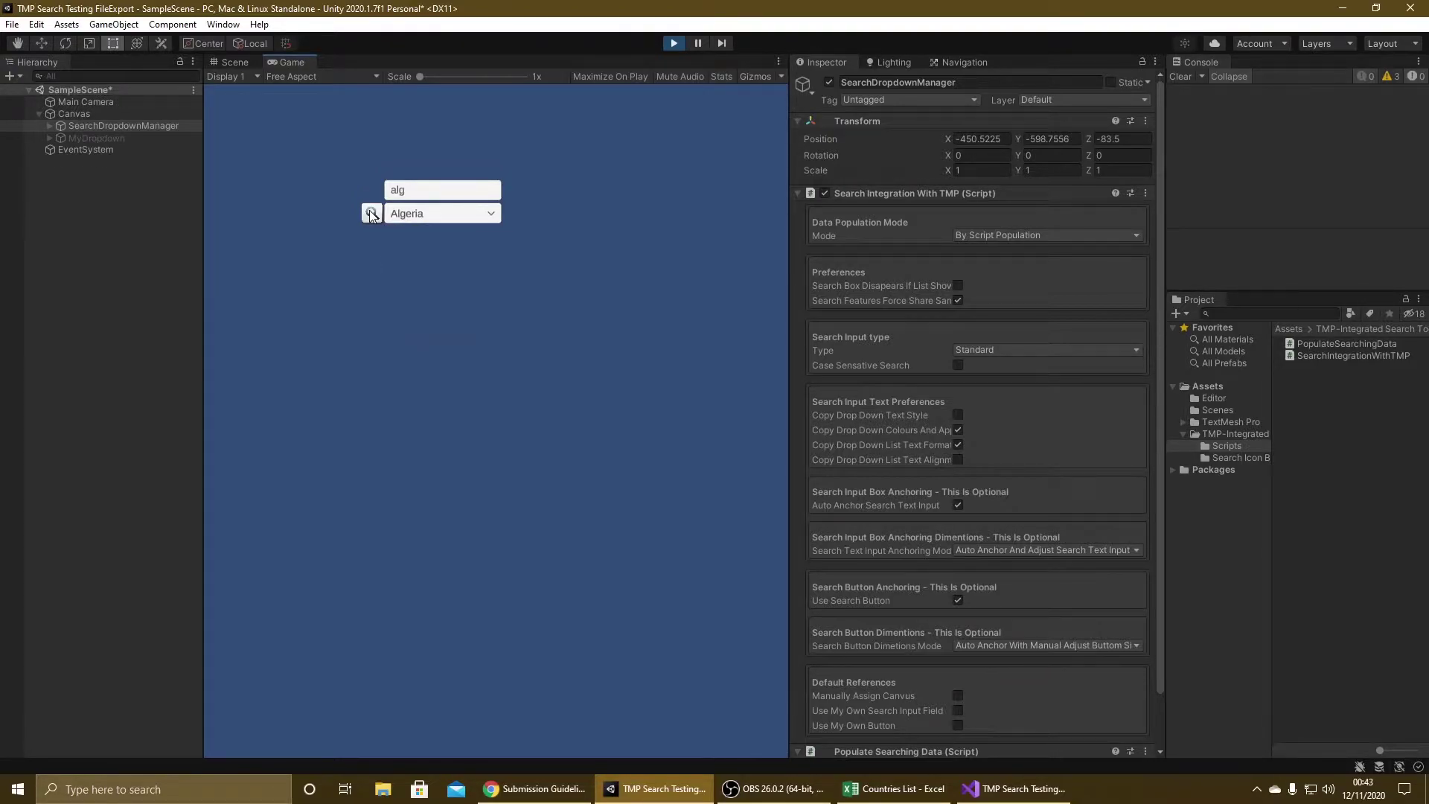
Change the country search text to "alia" to filter the dropdown by a partial name.
{"action": "key", "text": "BackSpace"}
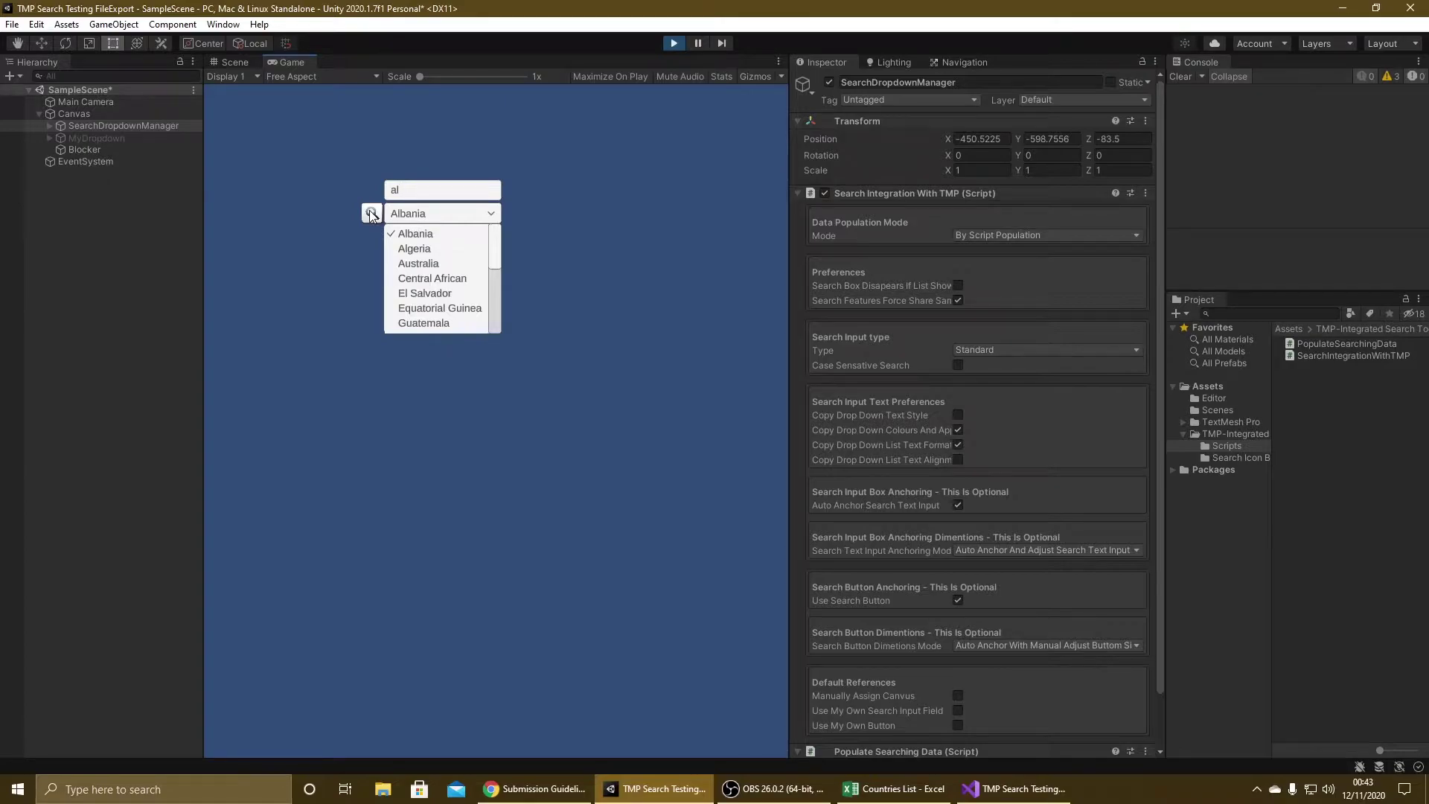
{"action": "type", "text": "g"}
{"action": "key", "text": "BackSpace"}
{"action": "type", "text": "ia"}
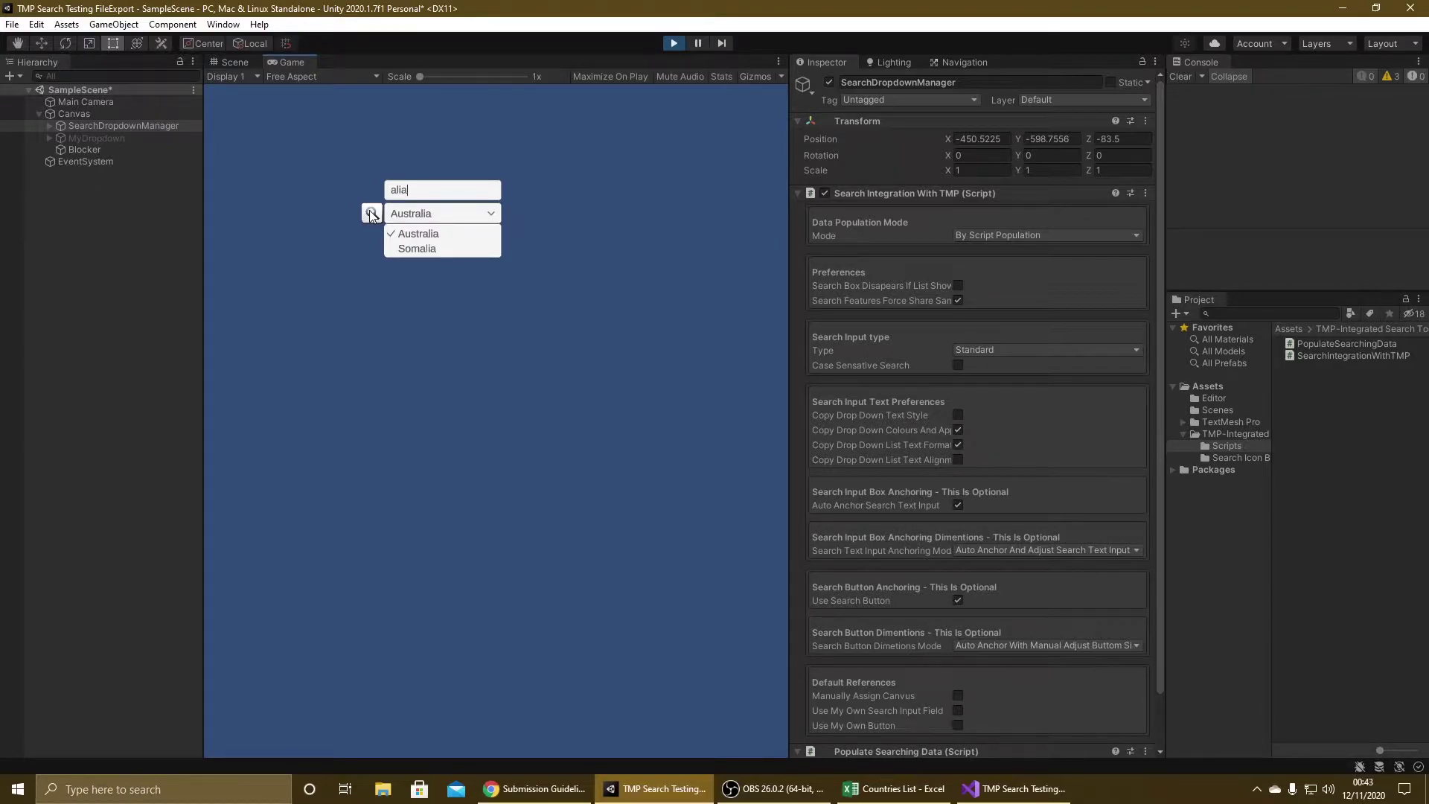
Hide the search box, close the filtered dropdown list, and exit play mode.
{"action": "left_click", "coordinate": [370, 215]}
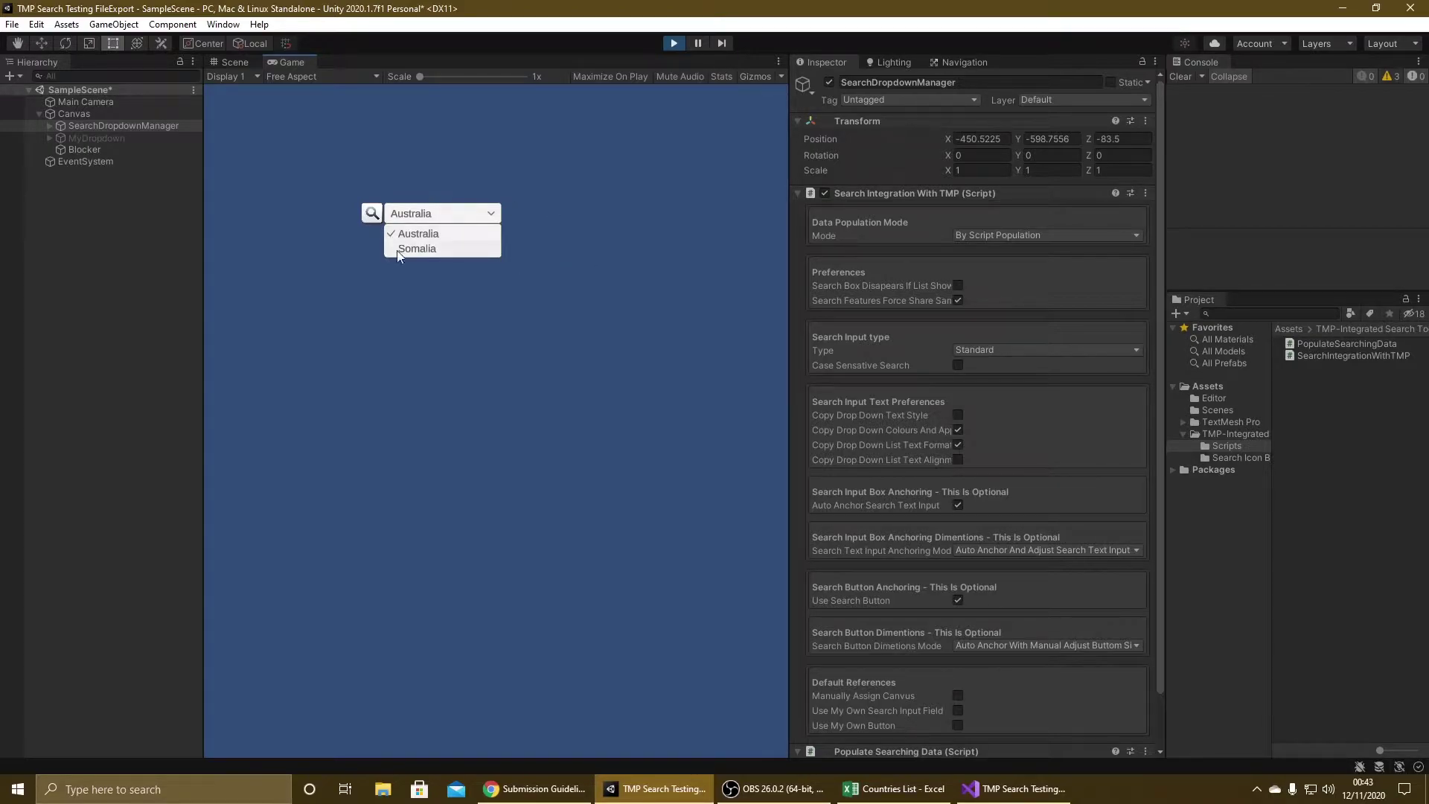
{"action": "left_click", "coordinate": [373, 214]}
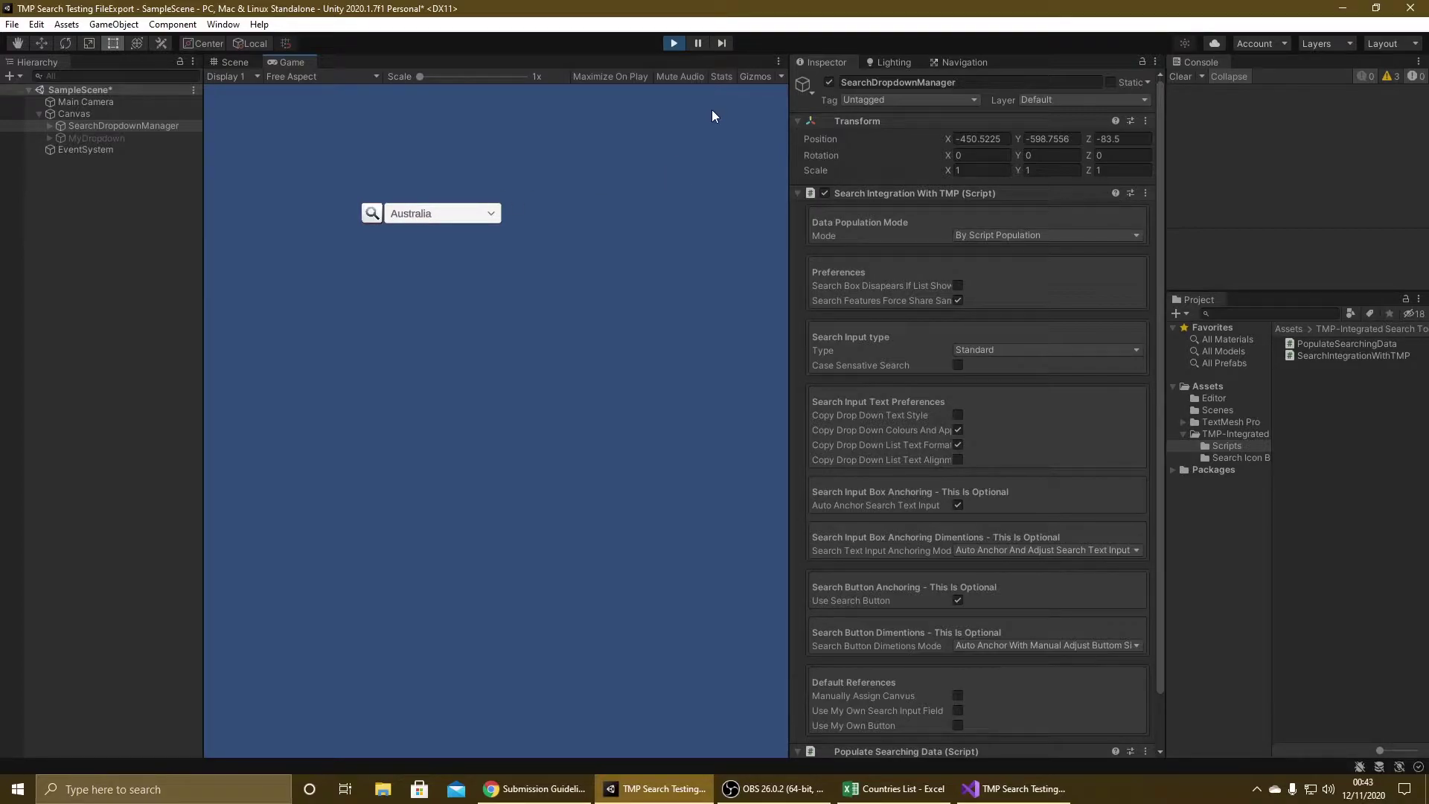
{"action": "left_click", "coordinate": [677, 44]}
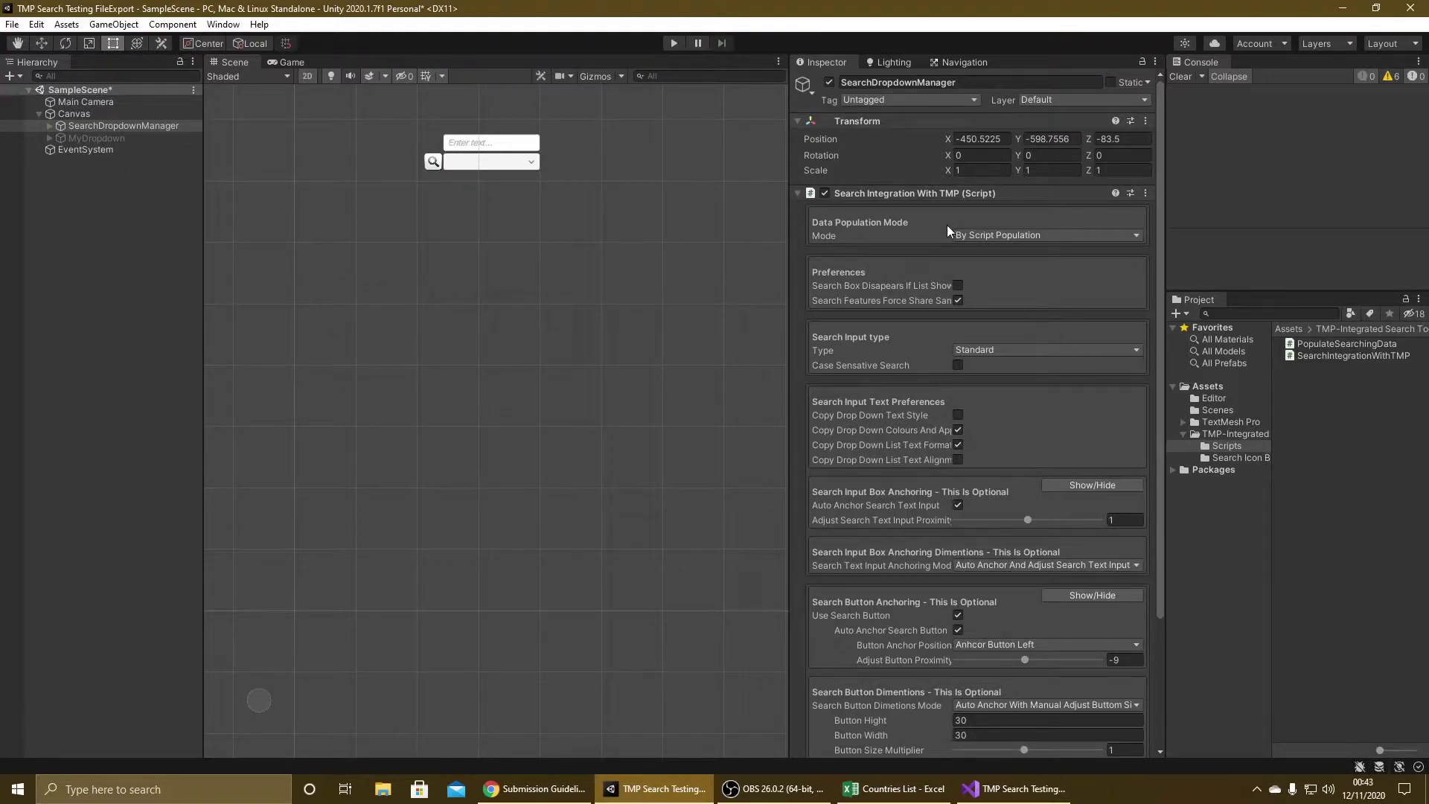
Widen the Inspector so the full option labels of the Search Integration With TMP script are readable.
{"action": "left_click_drag", "start_coordinate": [791, 238], "coordinate": [670, 267]}
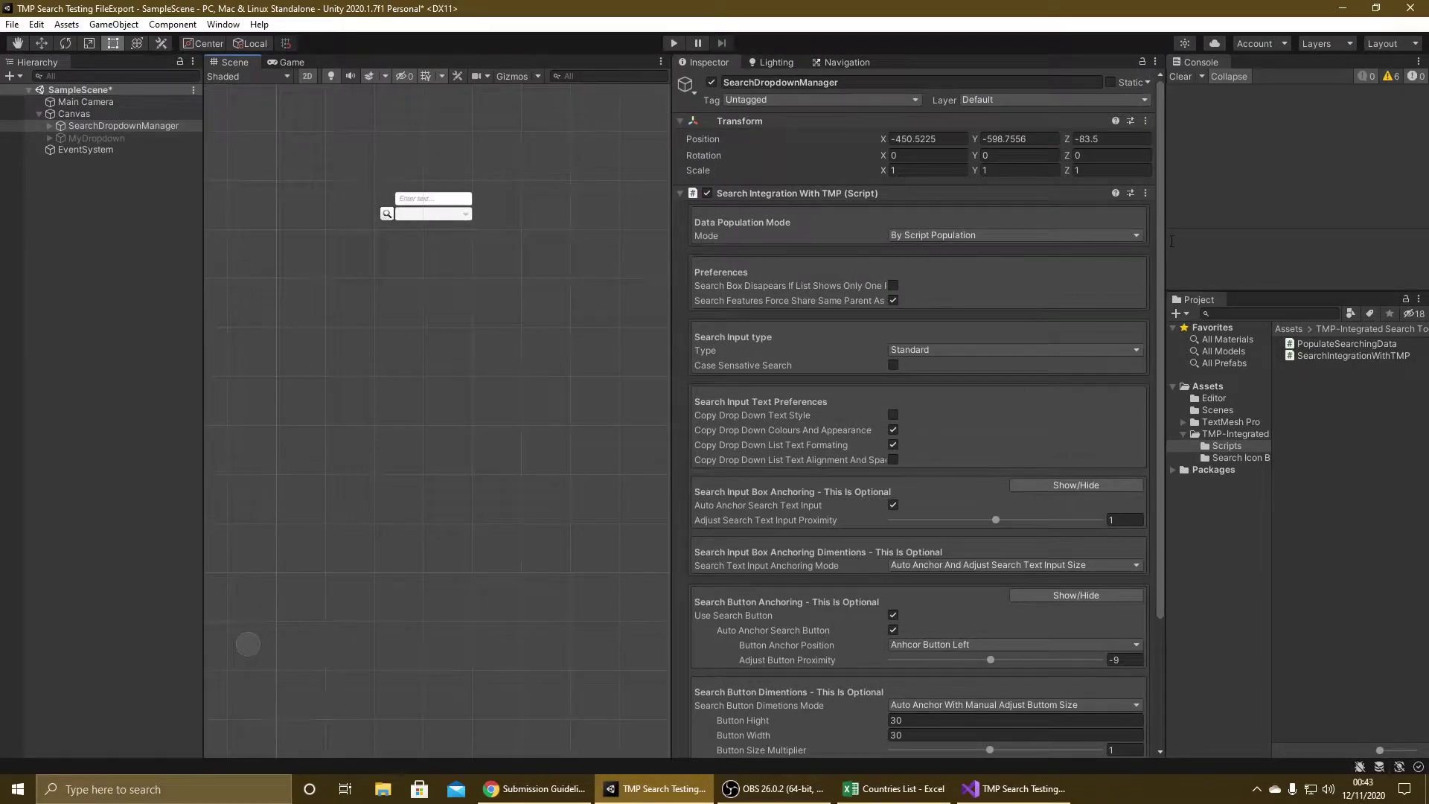
{"action": "left_click_drag", "start_coordinate": [1166, 245], "coordinate": [1301, 248]}
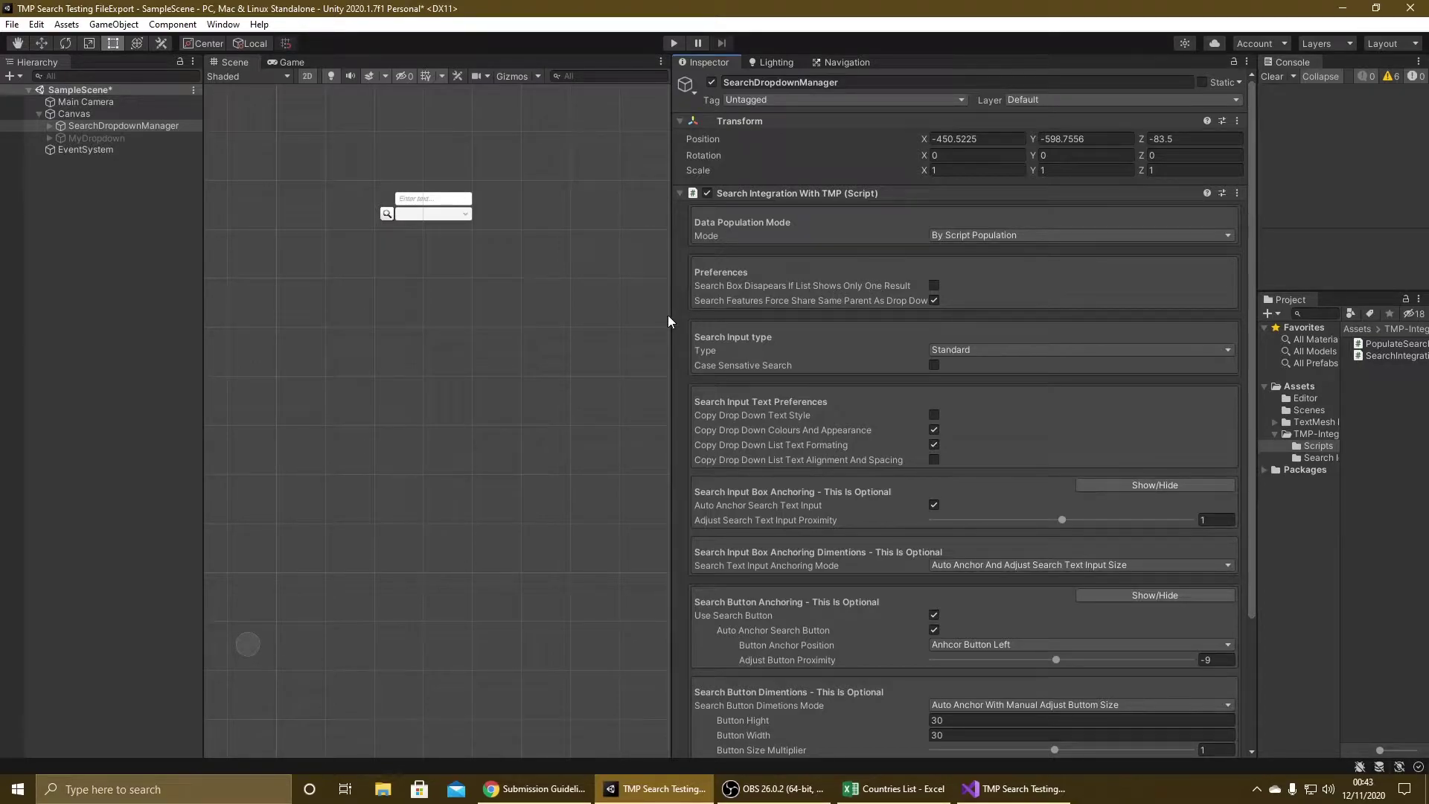
{"action": "left_click_drag", "start_coordinate": [672, 307], "coordinate": [706, 305]}
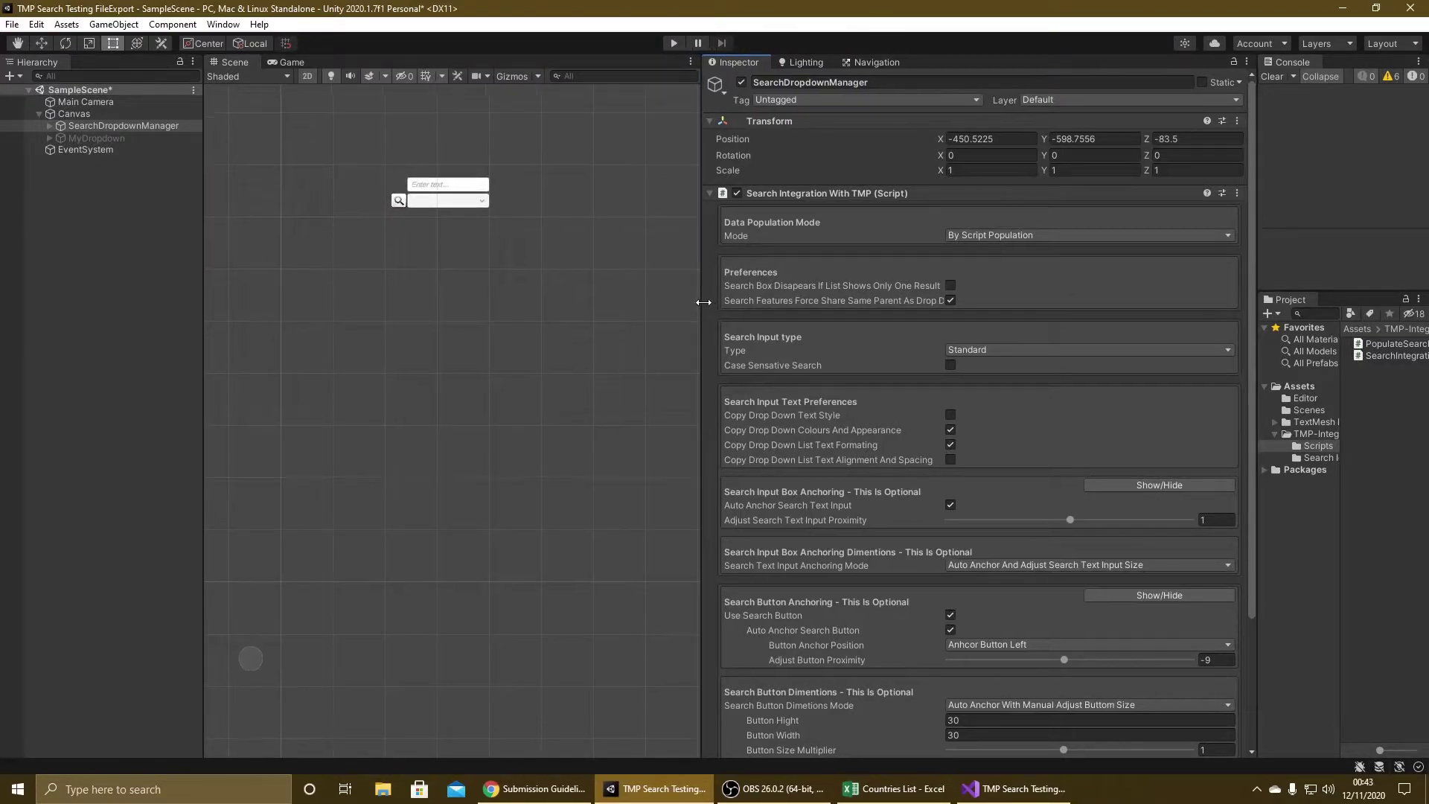
Run the scene again and search the country dropdown for "afg".
{"action": "left_click", "coordinate": [673, 43]}
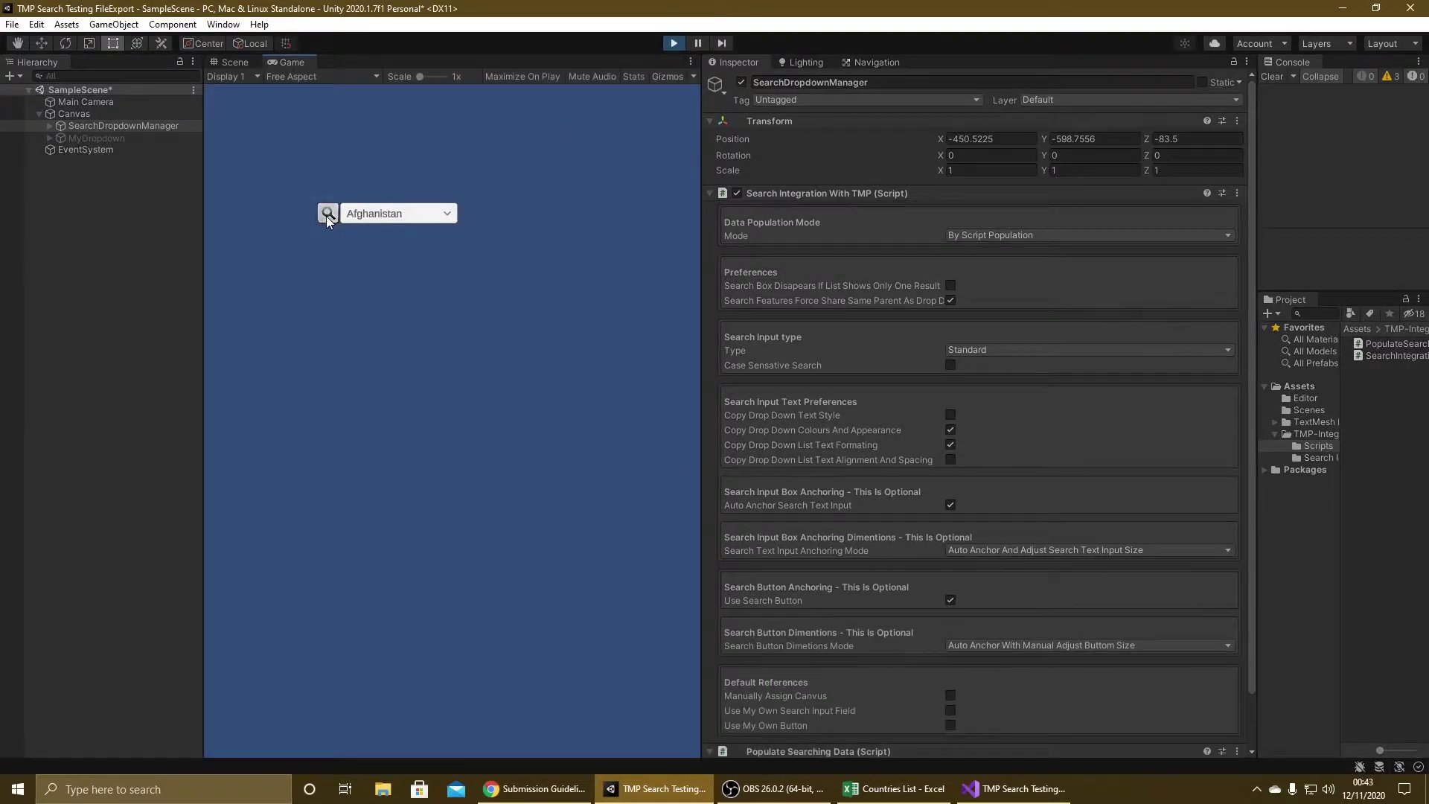
{"action": "type", "text": "a"}
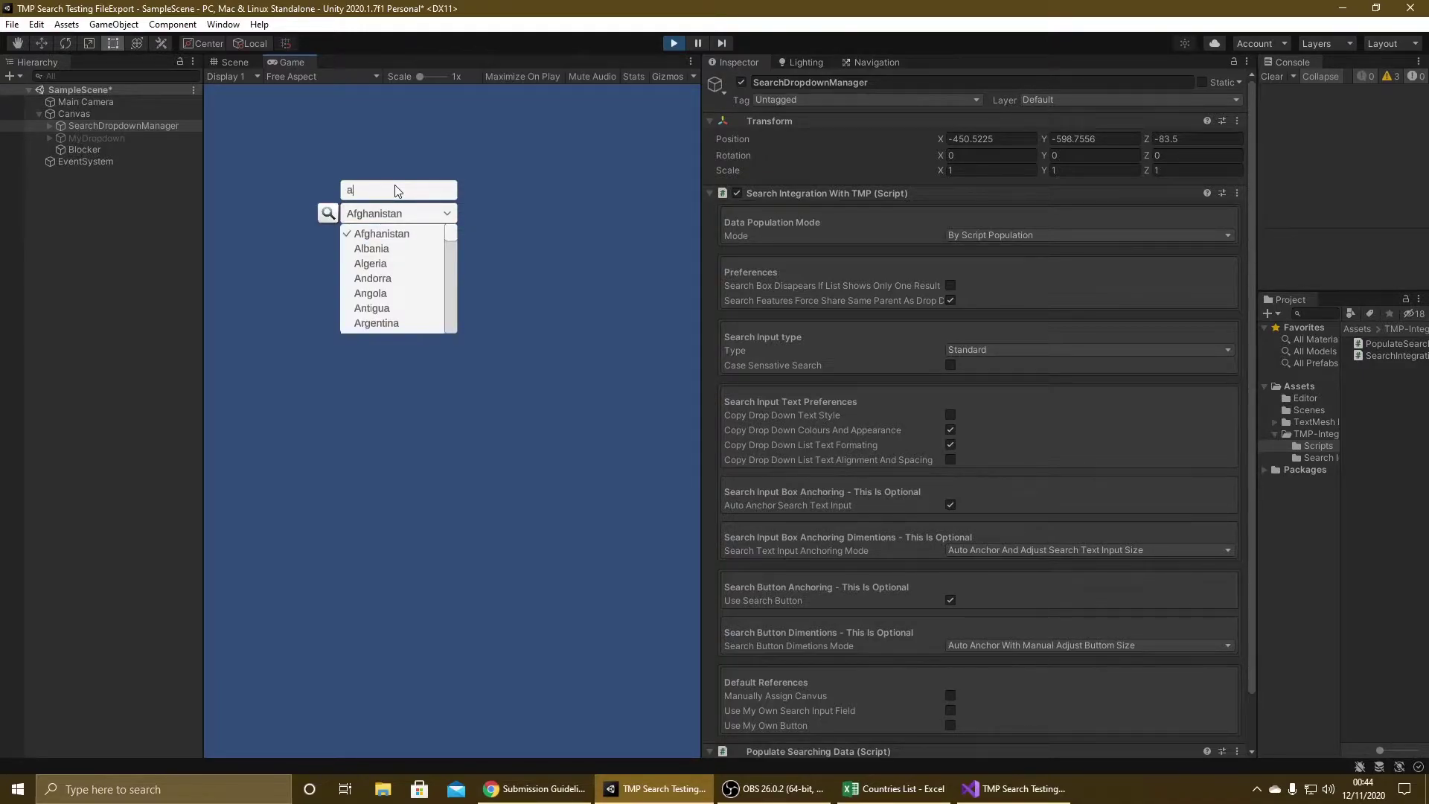
{"action": "type", "text": "fg"}
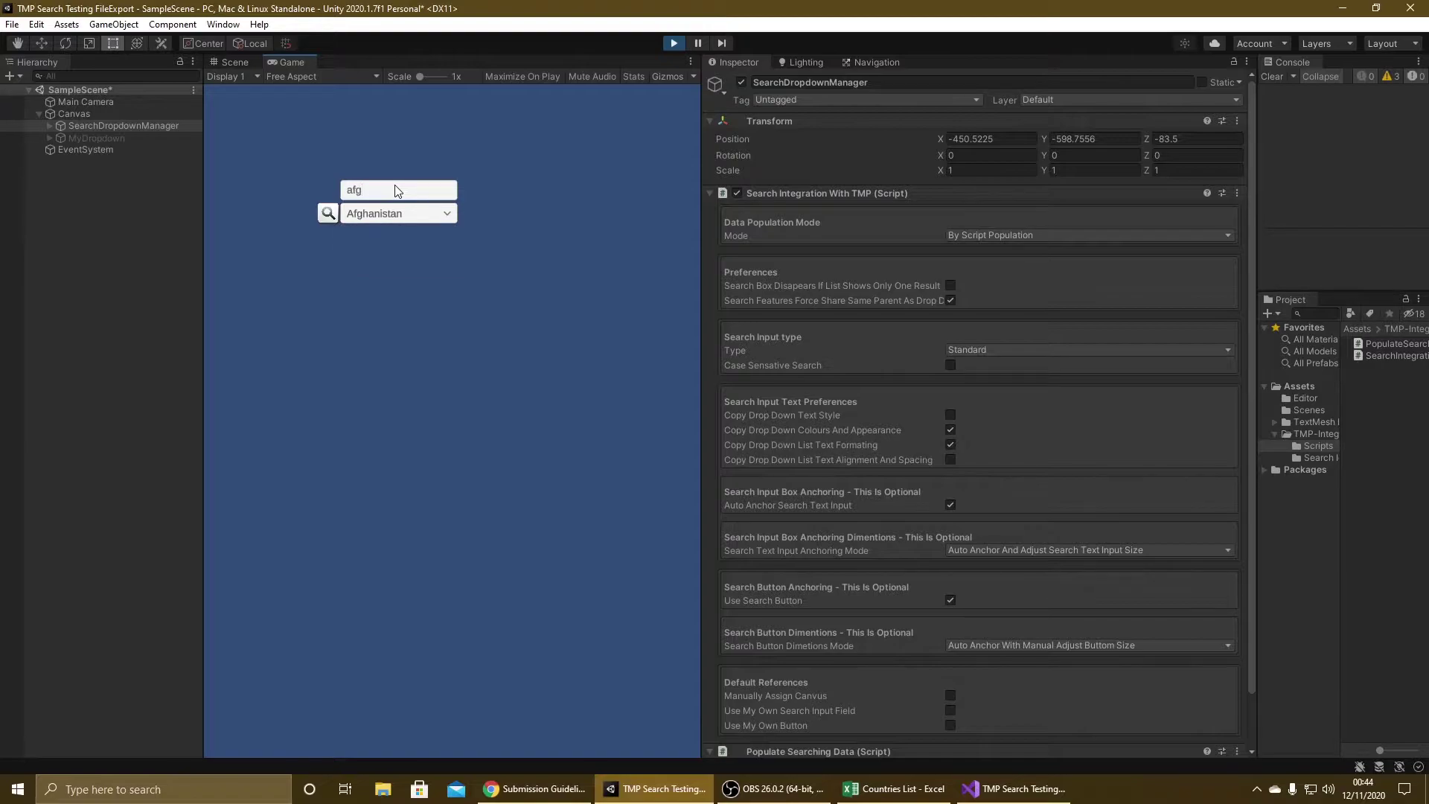
Clear the text in the running scene's country search box.
{"action": "key", "text": "BackSpace"}
{"action": "key", "text": "BackSpace"}
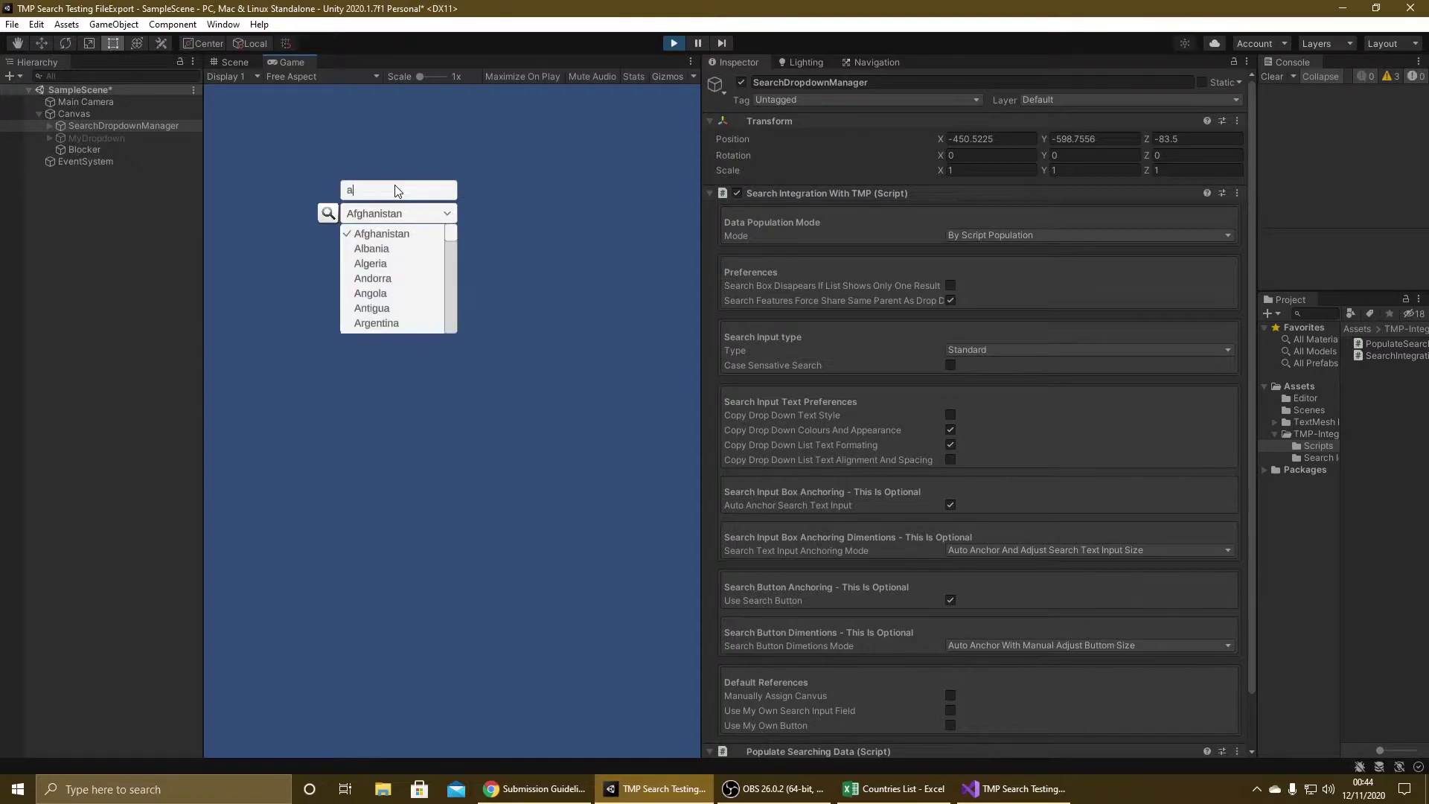
{"action": "key", "text": "BackSpace"}
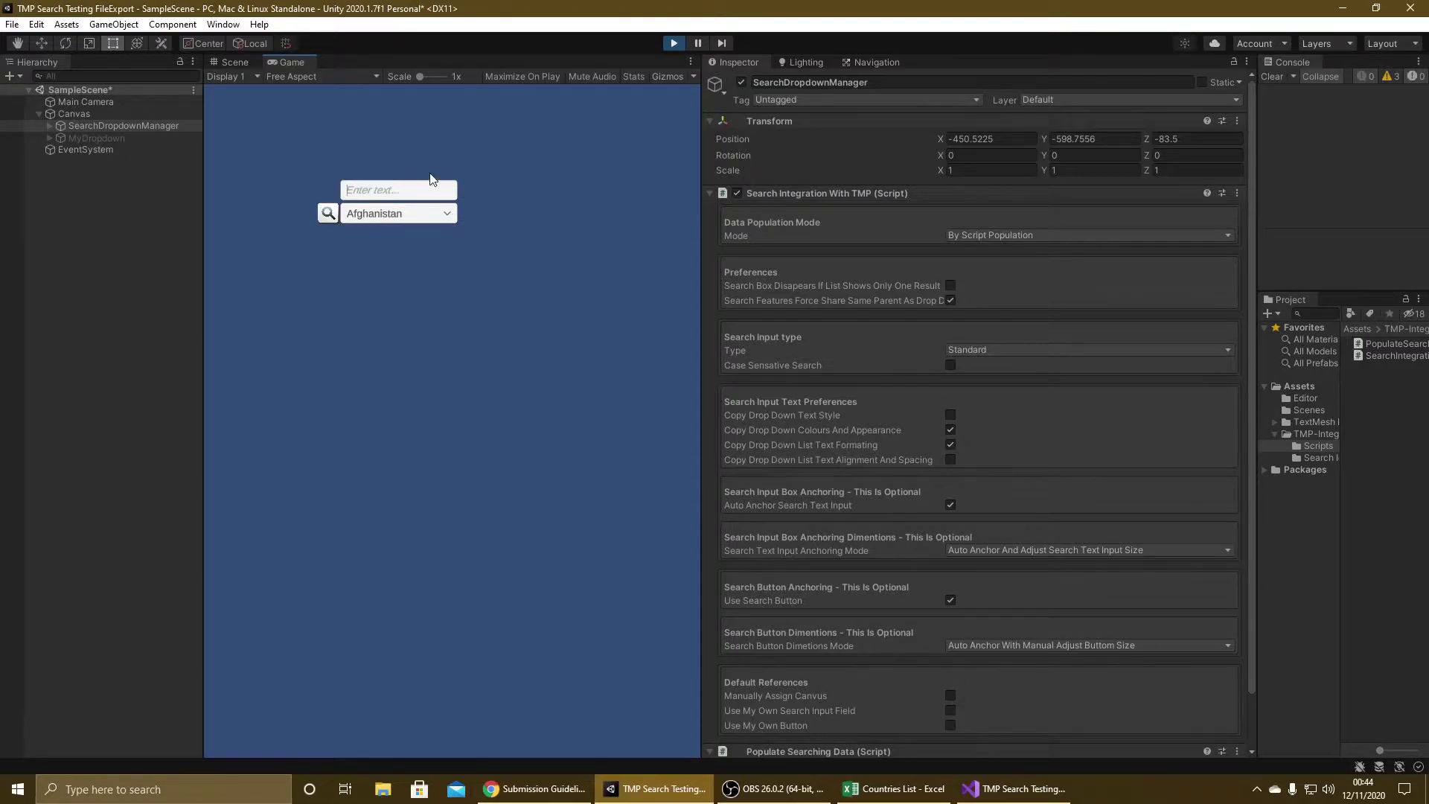
Exit play mode and enable Search Box Disapears If List Shows Only One Result in the Search Integration With TMP script.
{"action": "left_click", "coordinate": [673, 43]}
{"action": "left_click", "coordinate": [951, 300]}
{"action": "left_click", "coordinate": [951, 286]}
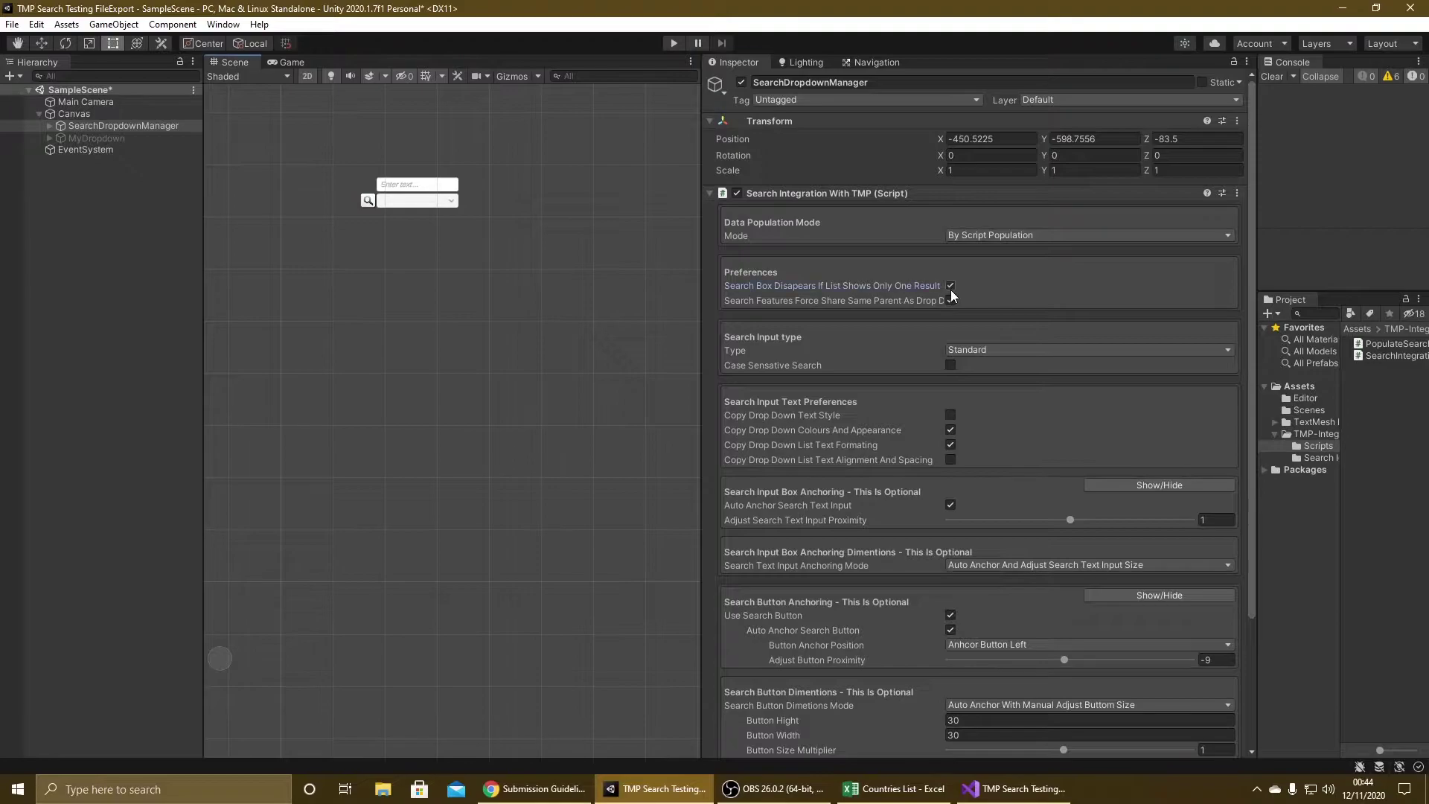
Run the scene with SearchDropdownManager selected, show the search box, and search the country dropdown for "afg".
{"action": "left_click", "coordinate": [367, 202]}
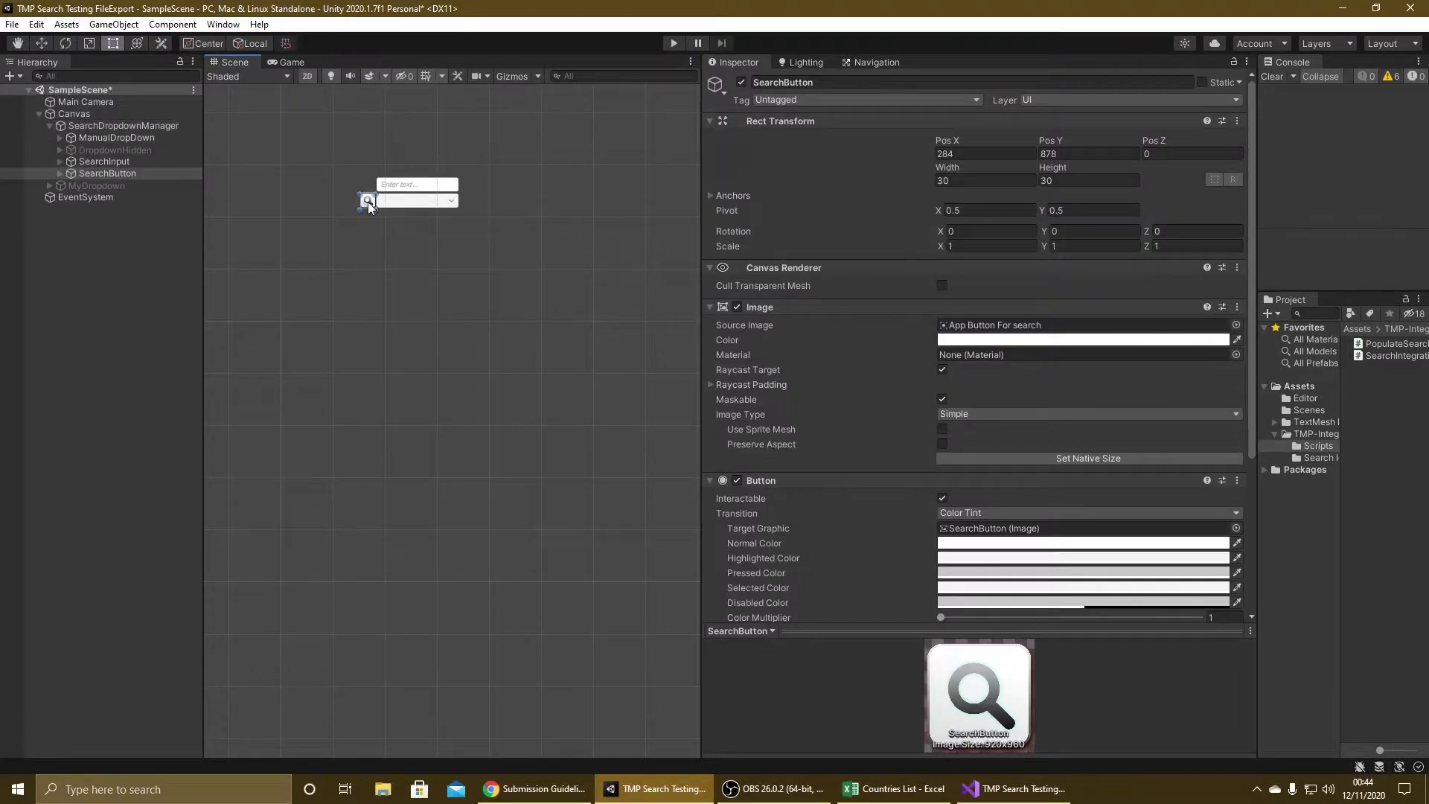
{"action": "left_click", "coordinate": [669, 44]}
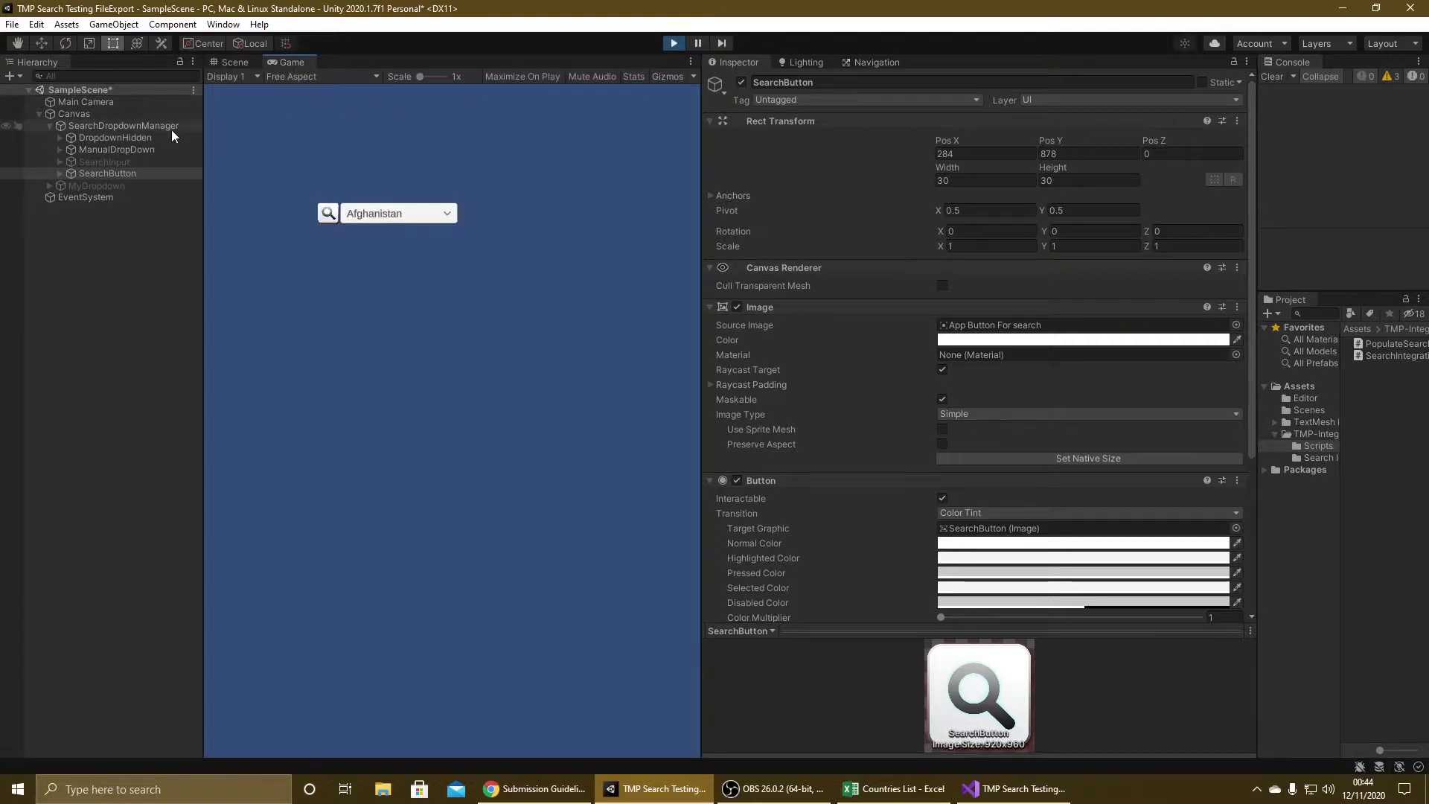
{"action": "left_click", "coordinate": [149, 126]}
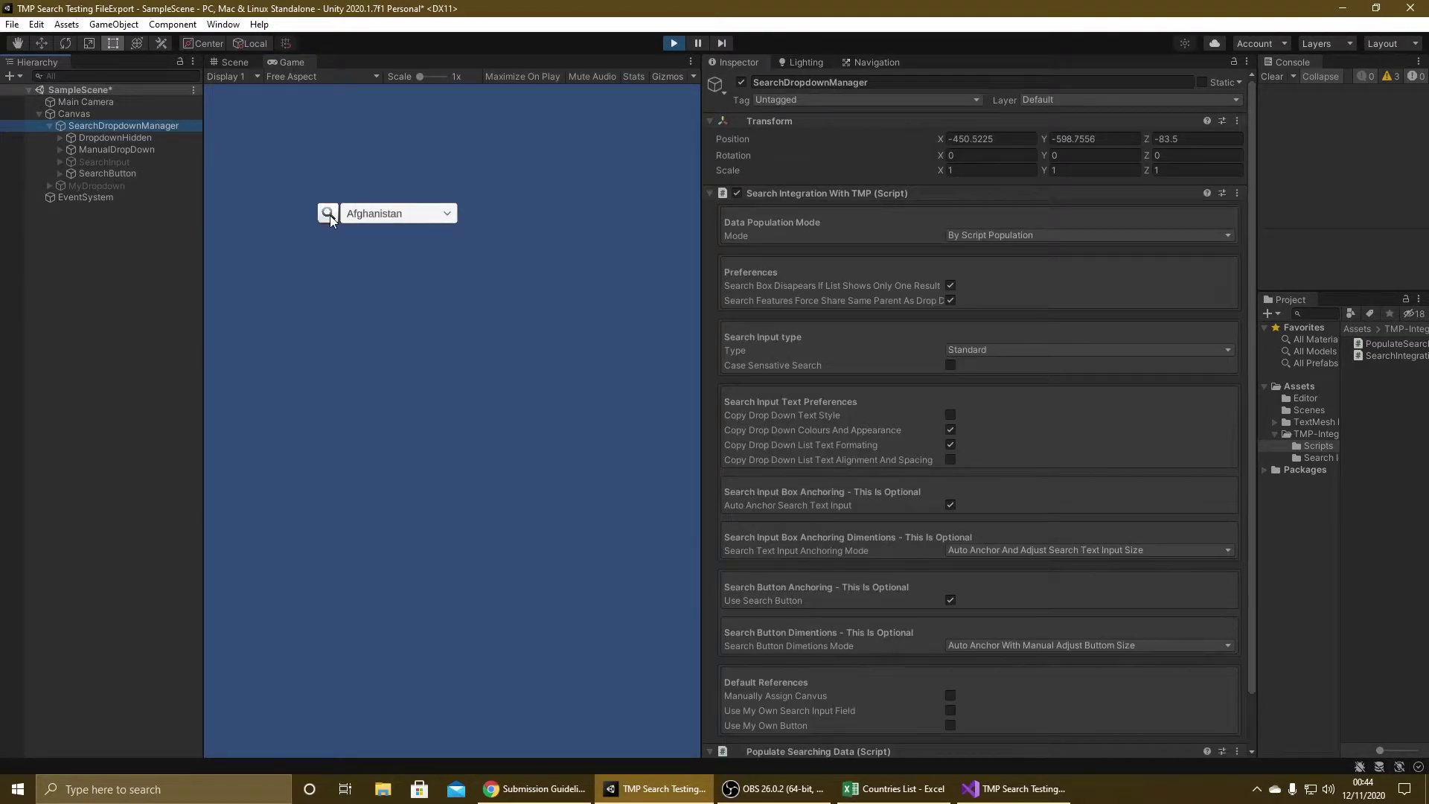
{"action": "left_click", "coordinate": [329, 216]}
{"action": "type", "text": "a"}
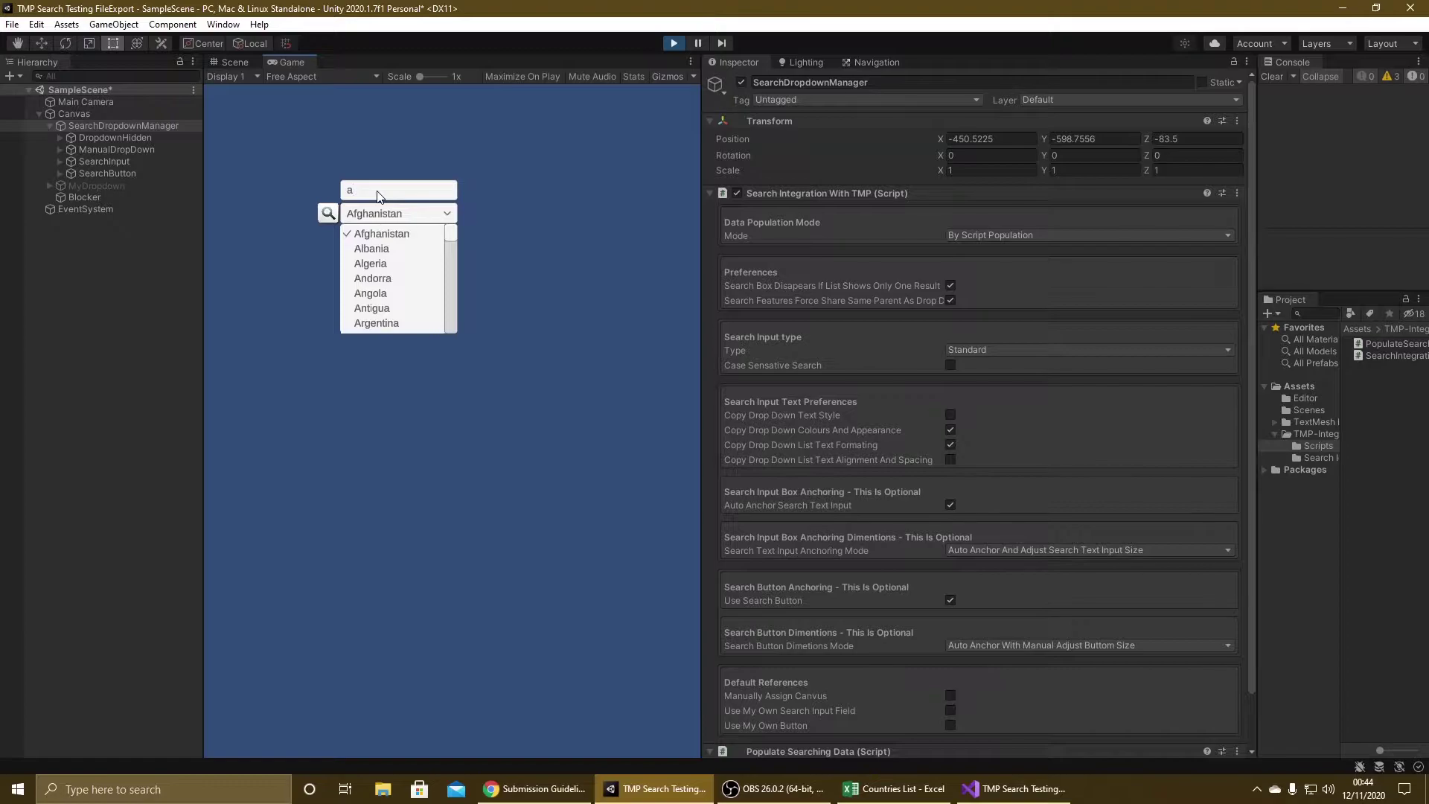
{"action": "type", "text": "fg"}
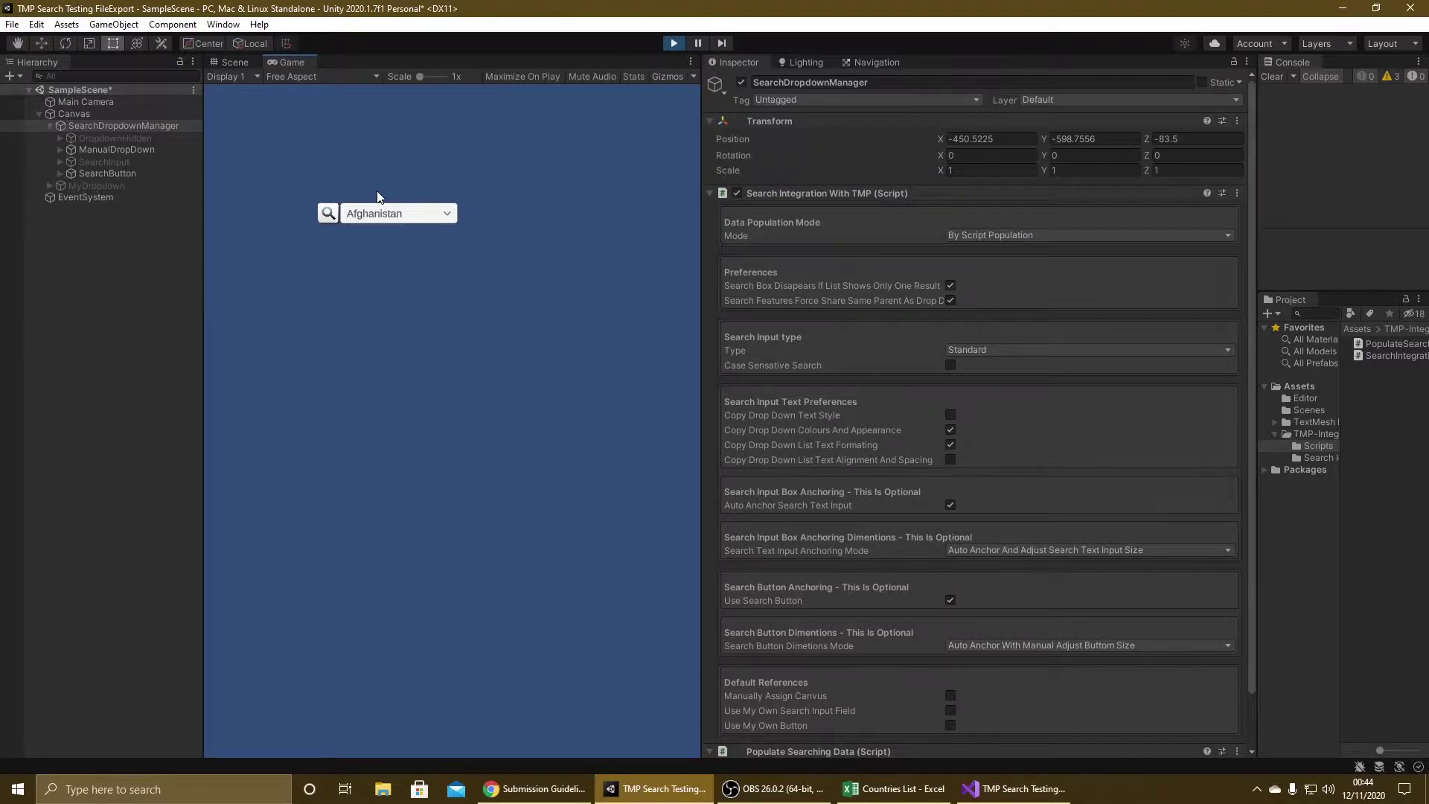
Exit play mode, disable Search Box Disapears If List Shows Only One Result, and widen the Inspector to show the full preference labels.
{"action": "left_click", "coordinate": [667, 47]}
{"action": "left_click", "coordinate": [951, 286]}
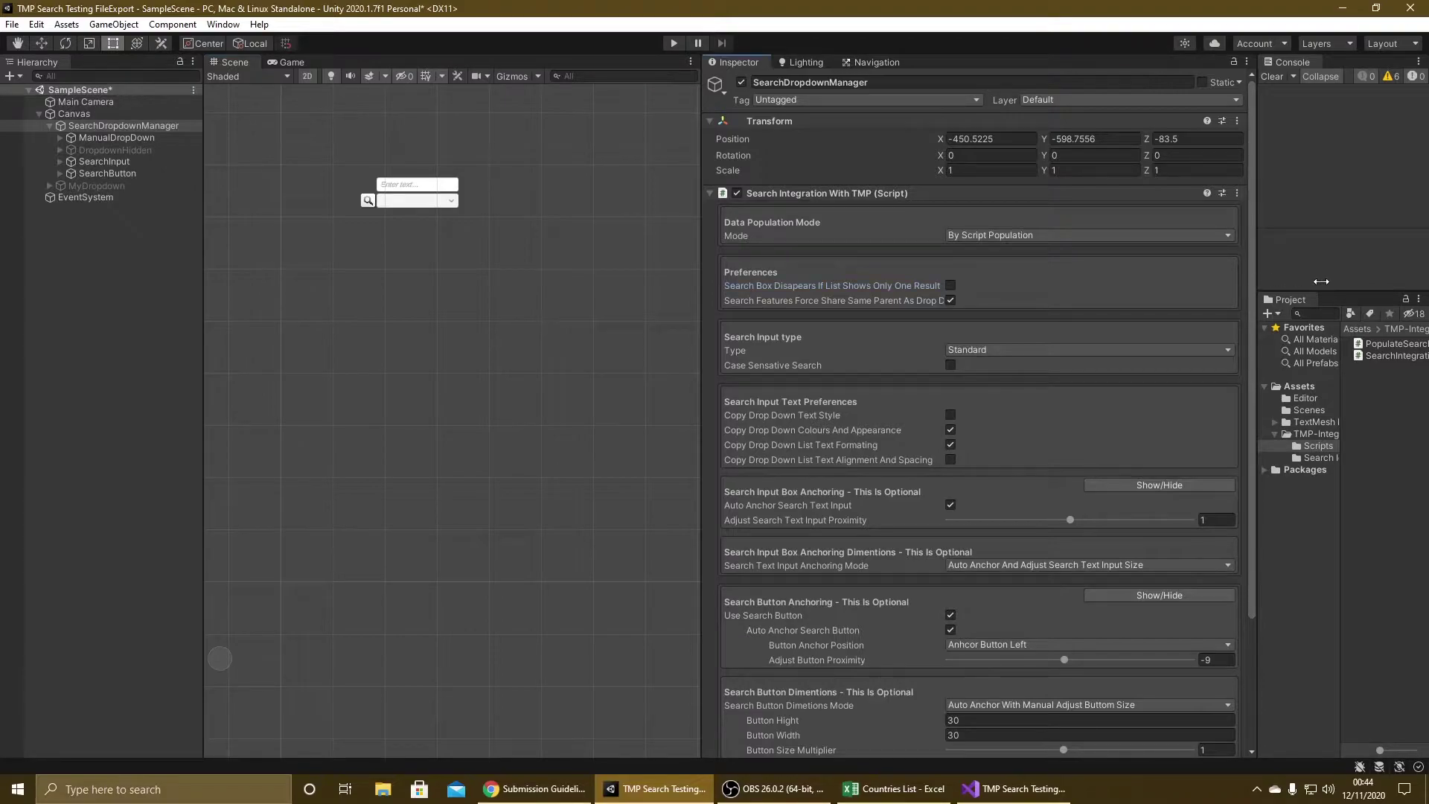
{"action": "left_click_drag", "start_coordinate": [702, 304], "coordinate": [645, 303]}
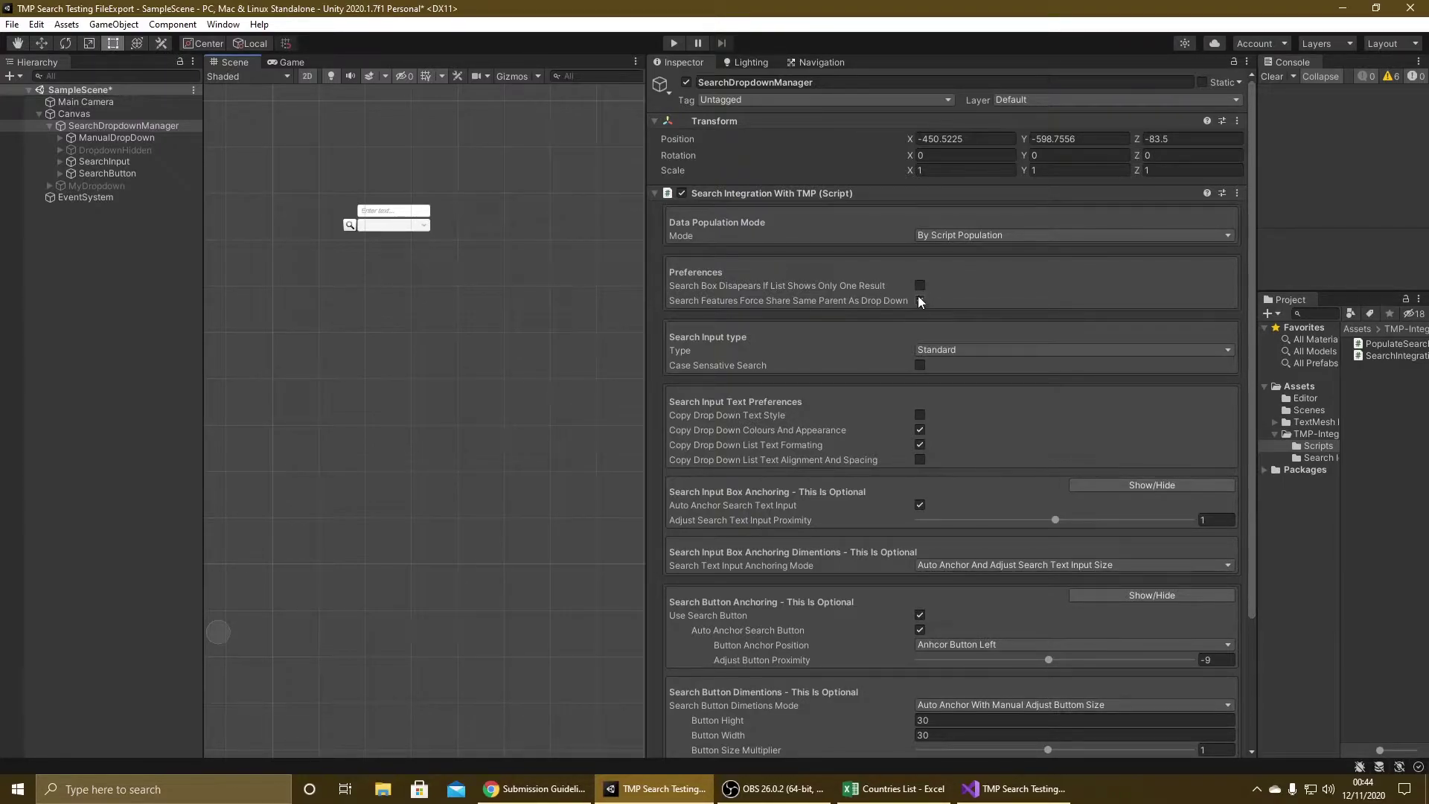
Run the scene to inspect which search objects are parented under SearchDropdownManager, and exit play mode.
{"action": "left_click", "coordinate": [675, 44]}
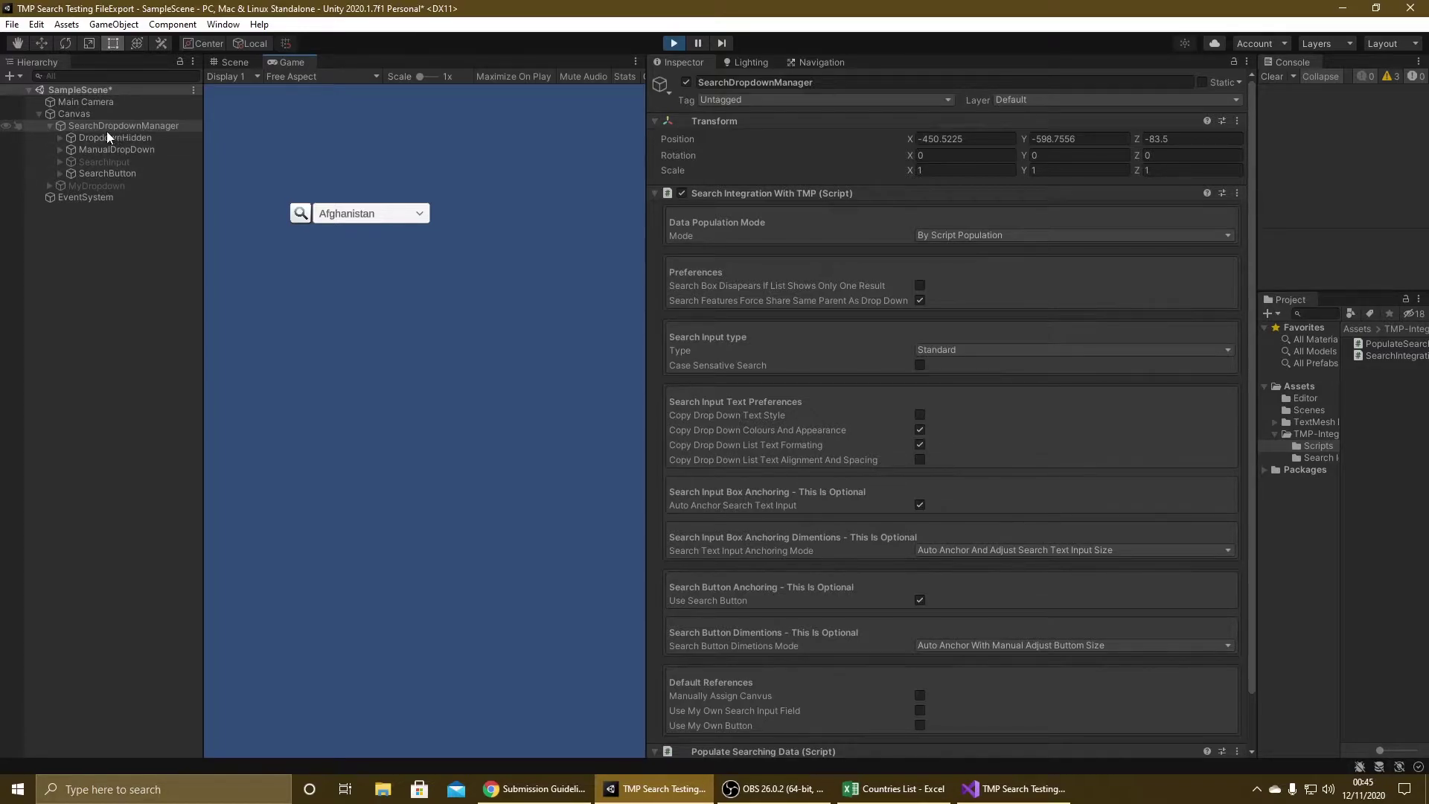
{"action": "left_click", "coordinate": [674, 43]}
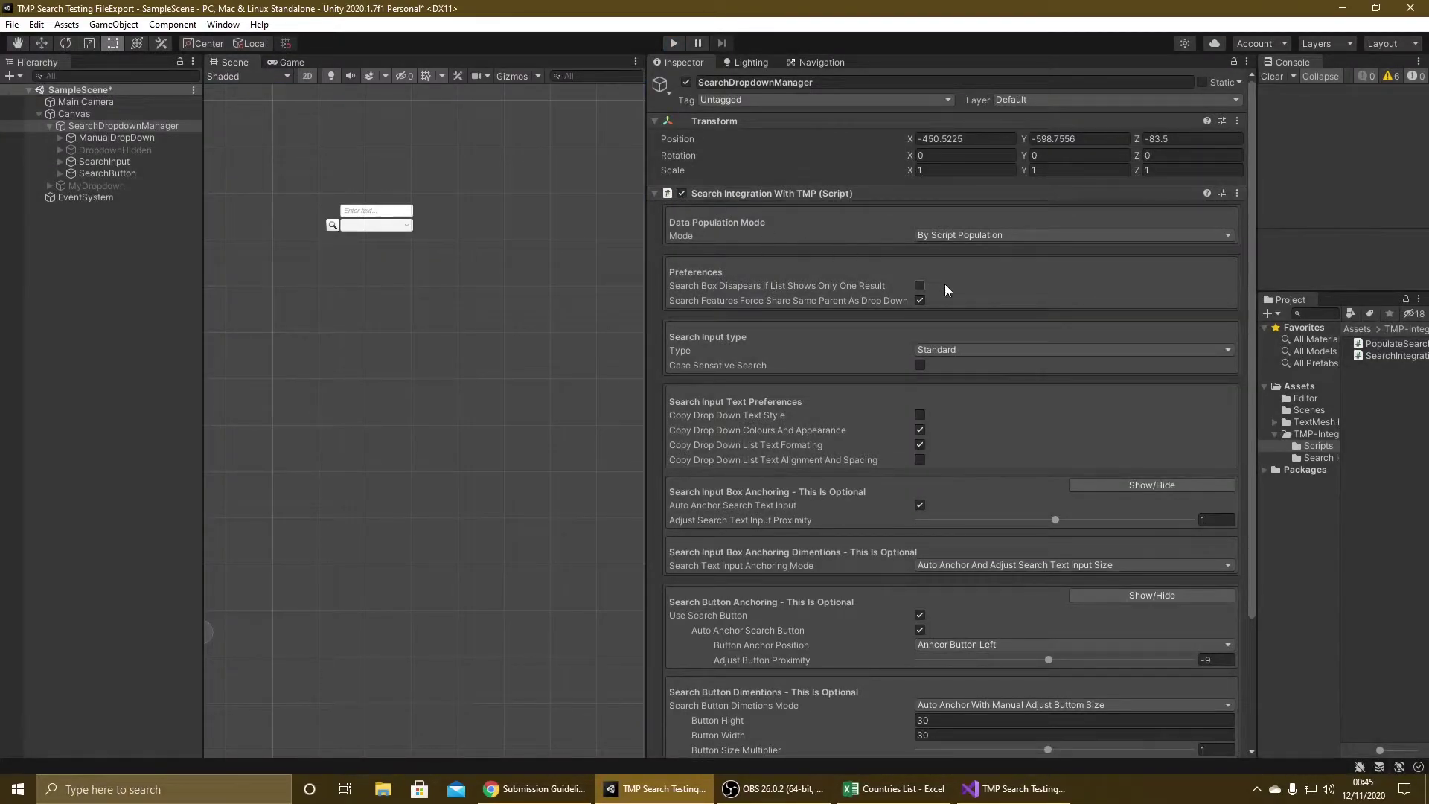
Set the Data Population Mode to By Referencing Drop Down List and assign MyDropdown as both the Original Drop Down and its Rect Transform.
{"action": "left_click", "coordinate": [972, 237]}
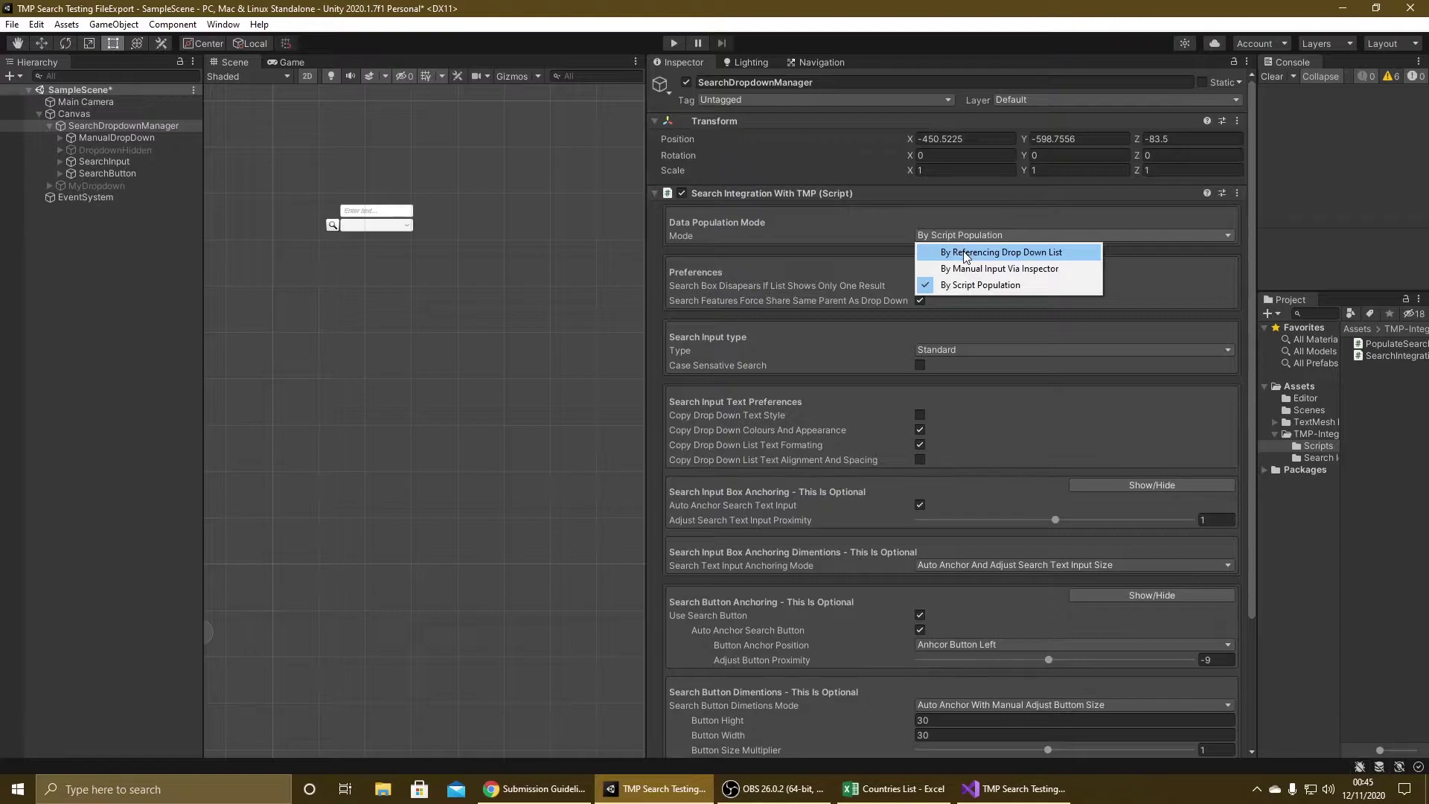
{"action": "left_click", "coordinate": [965, 253]}
{"action": "left_click_drag", "start_coordinate": [97, 186], "coordinate": [967, 271]}
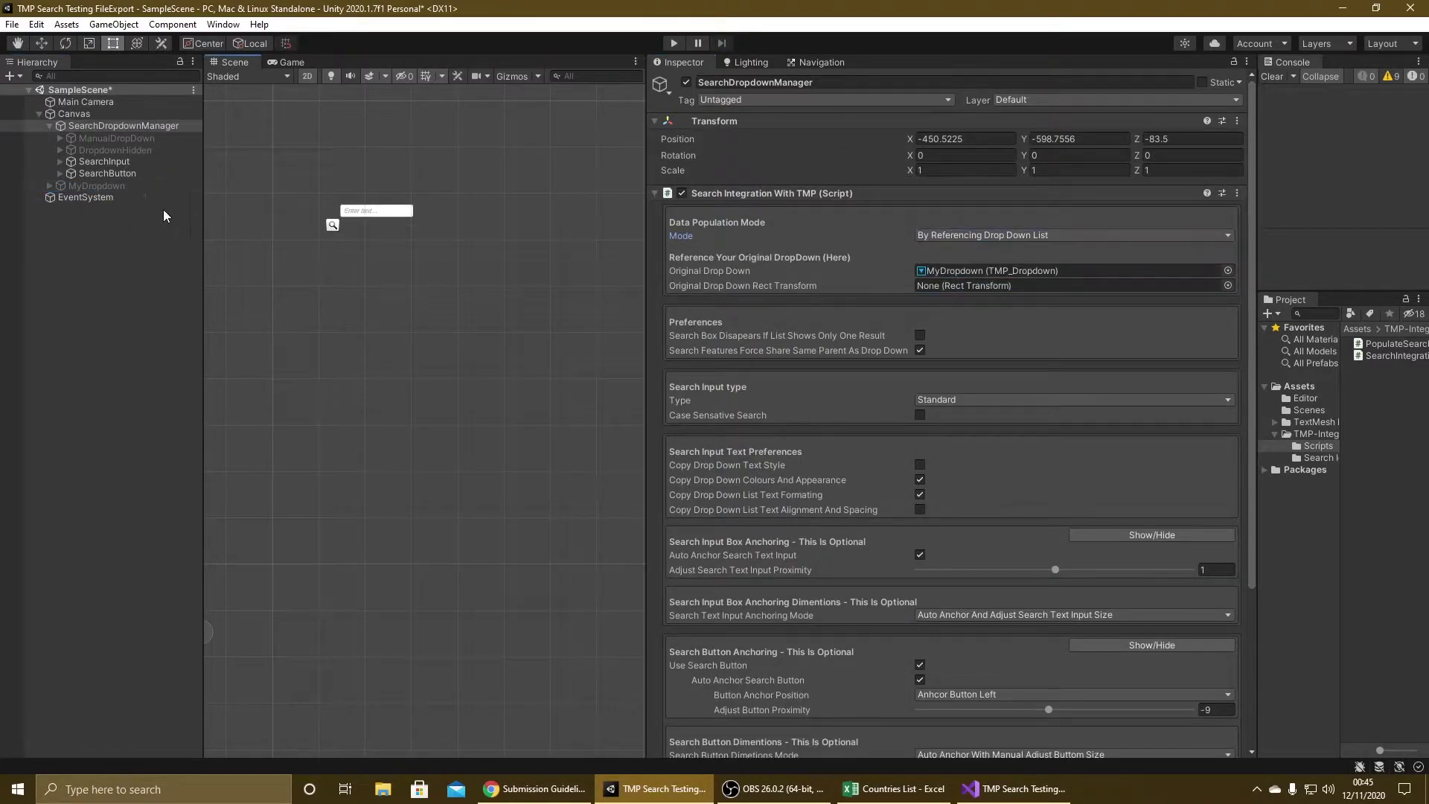
{"action": "left_click_drag", "start_coordinate": [96, 186], "coordinate": [1011, 288]}
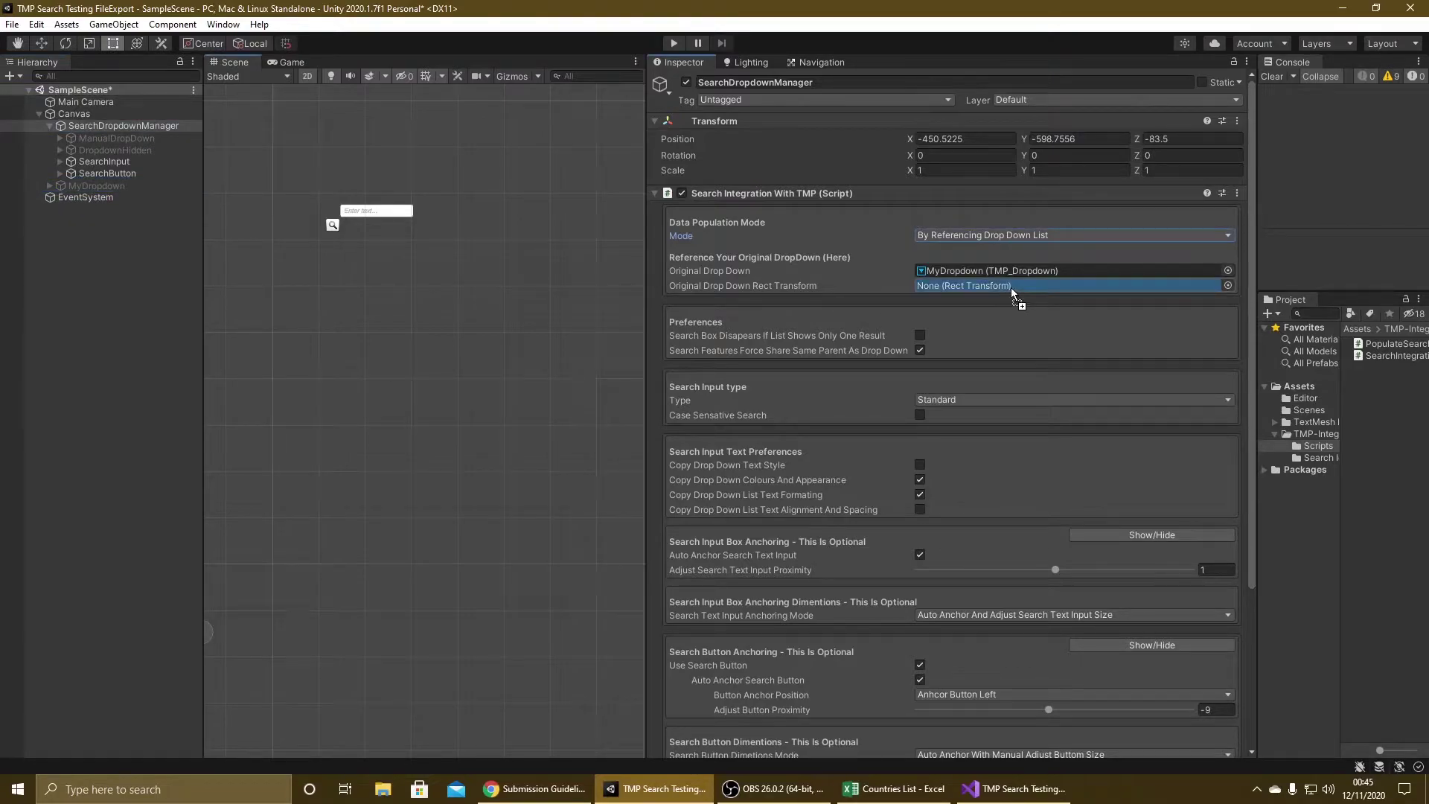
Select the inactive MyDropdown object in the Hierarchy and activate it.
{"action": "left_click", "coordinate": [78, 184]}
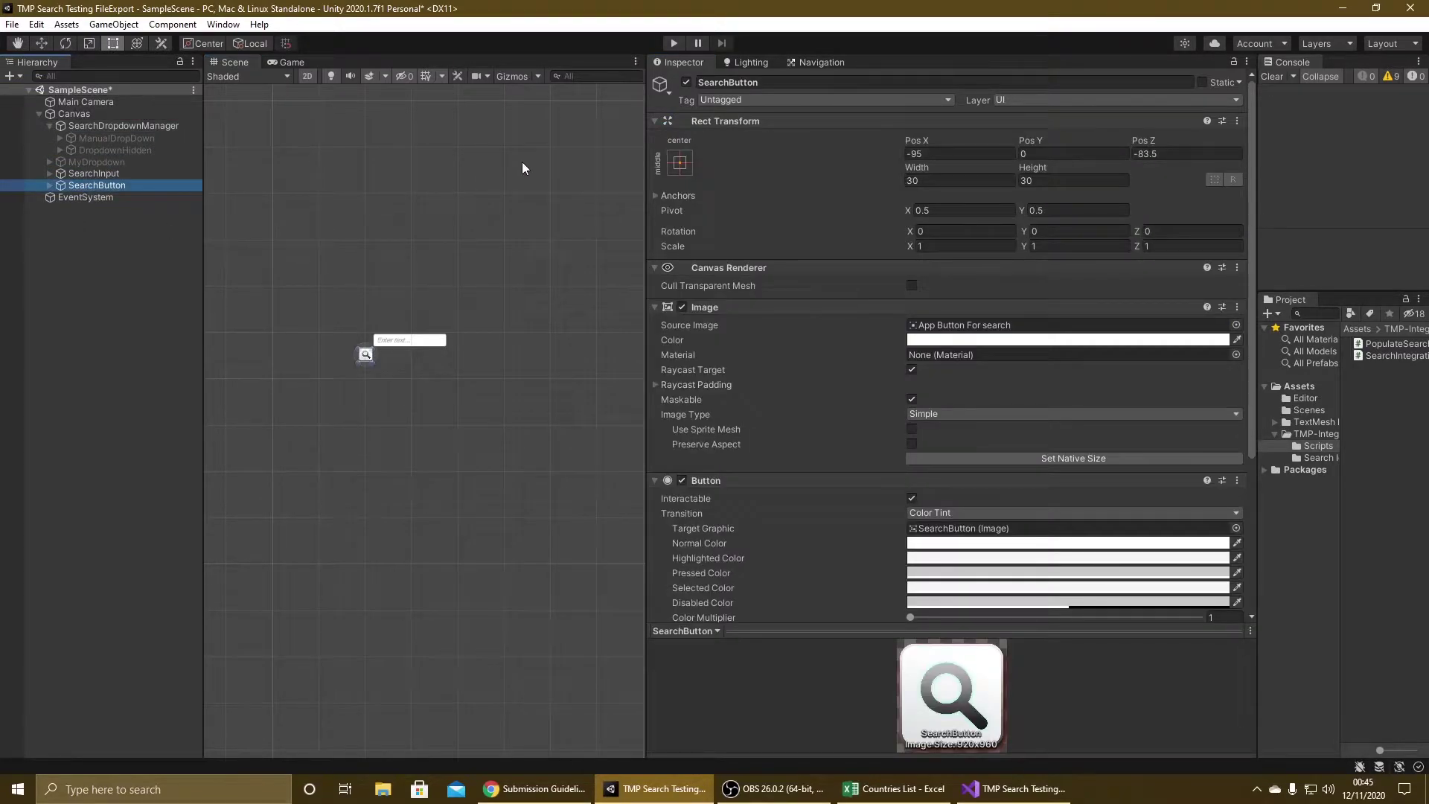
{"action": "left_click", "coordinate": [111, 161]}
{"action": "left_click", "coordinate": [687, 82]}
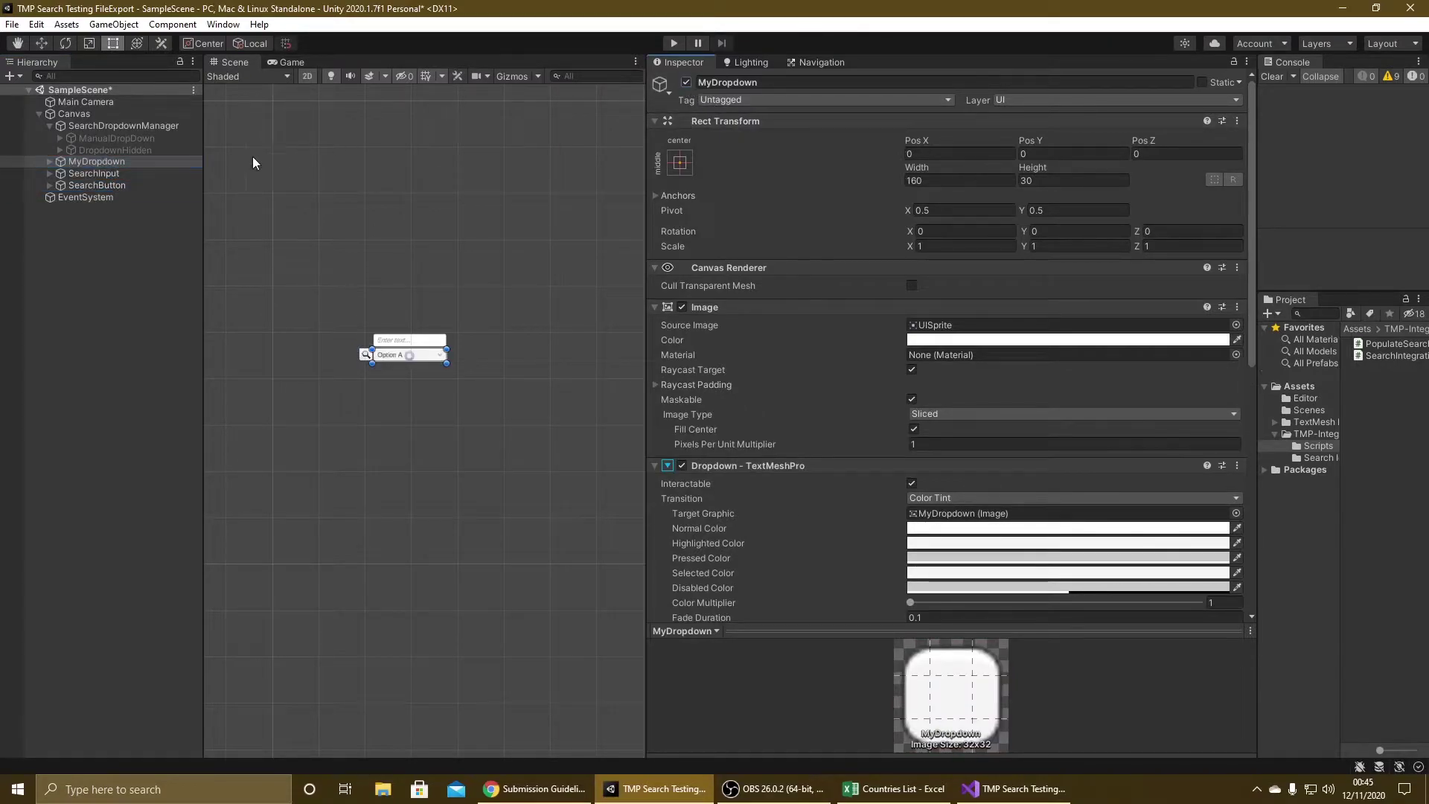
Select SearchInput and SearchButton to check that they share the same parent as MyDropdown.
{"action": "left_click", "coordinate": [89, 174]}
{"action": "left_click", "coordinate": [119, 183]}
{"action": "left_click", "coordinate": [118, 175]}
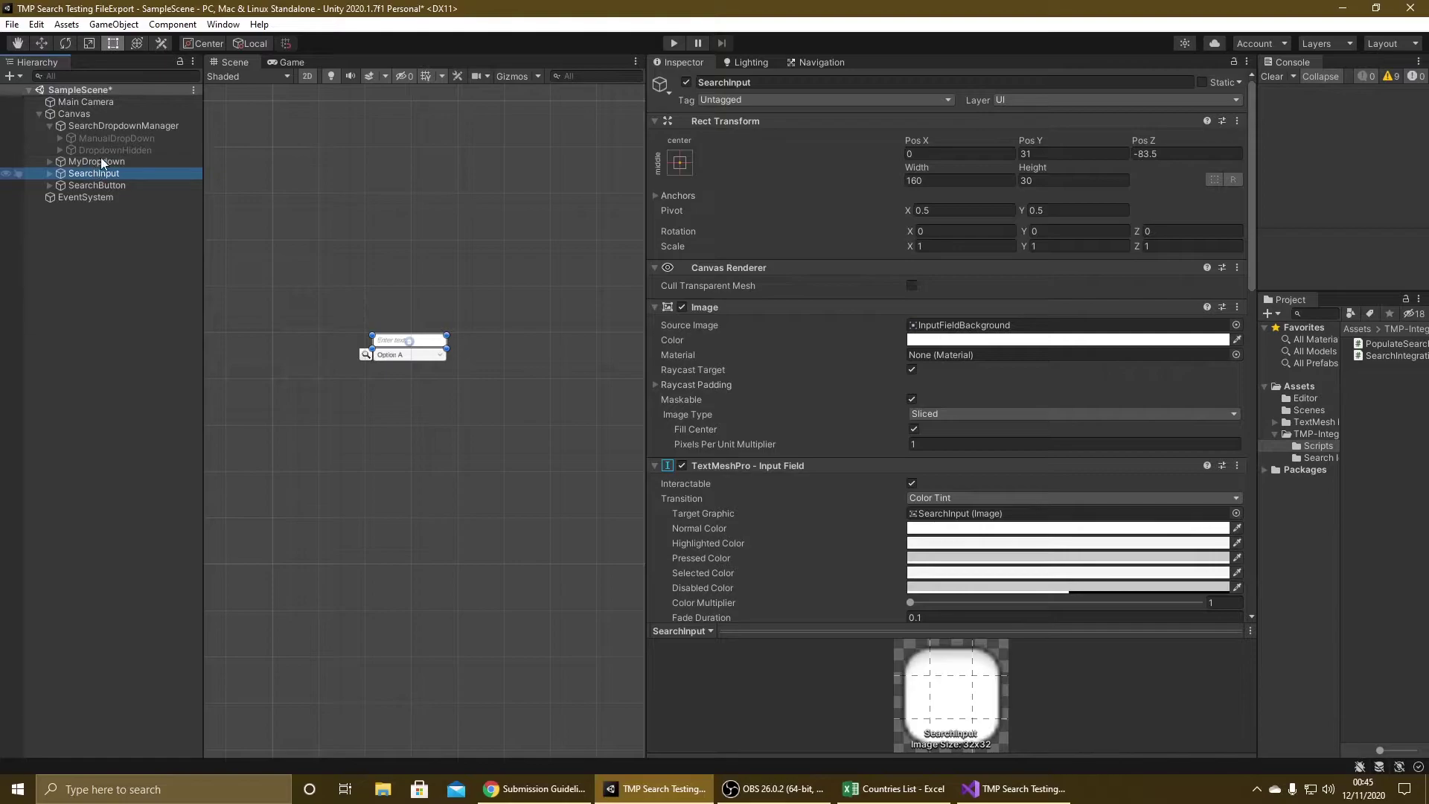
Switch SearchDropdownManager's Data Population Mode to By Manual Input Via Inspector and to By Script Population, observing how the search objects are parented.
{"action": "left_click", "coordinate": [98, 127]}
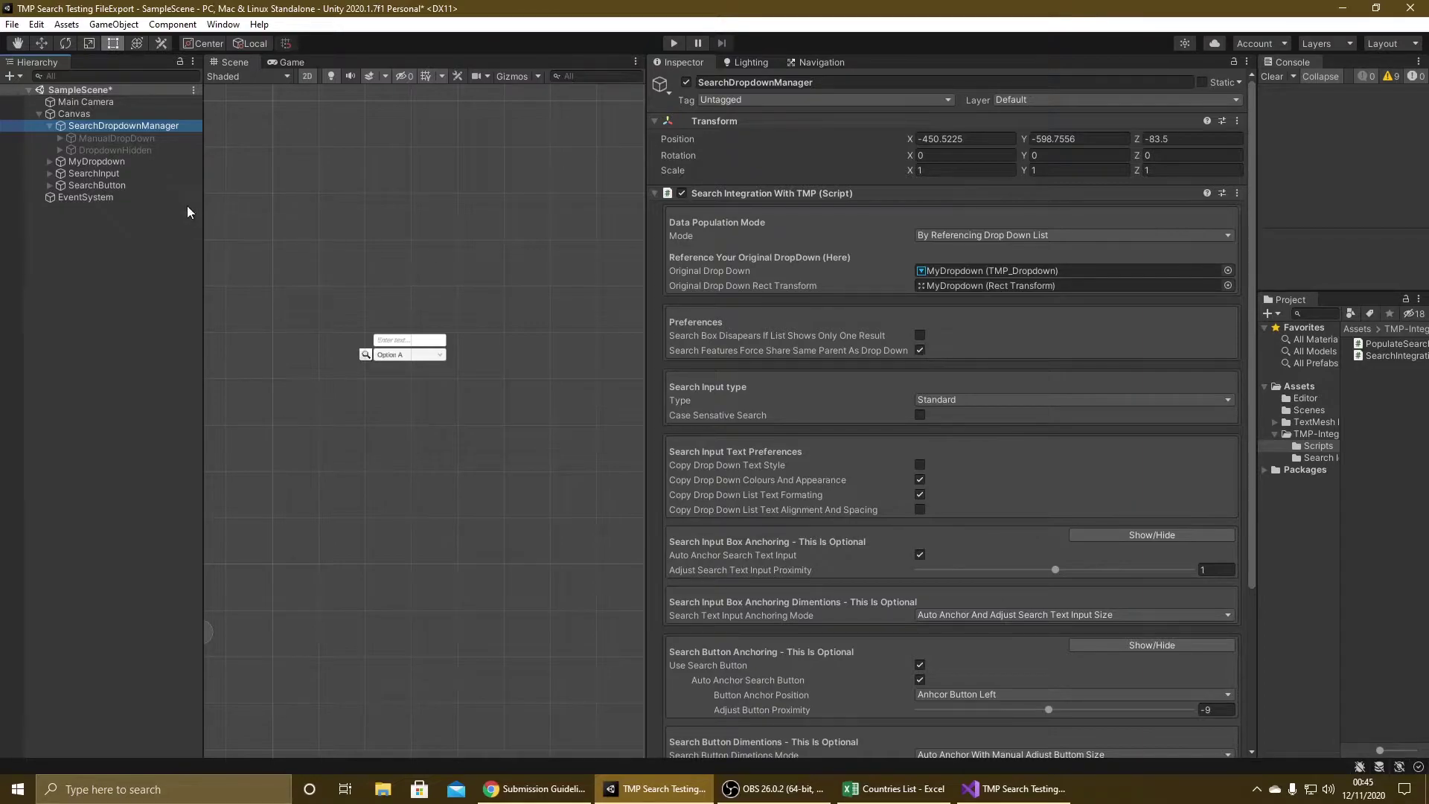
{"action": "left_click", "coordinate": [948, 235]}
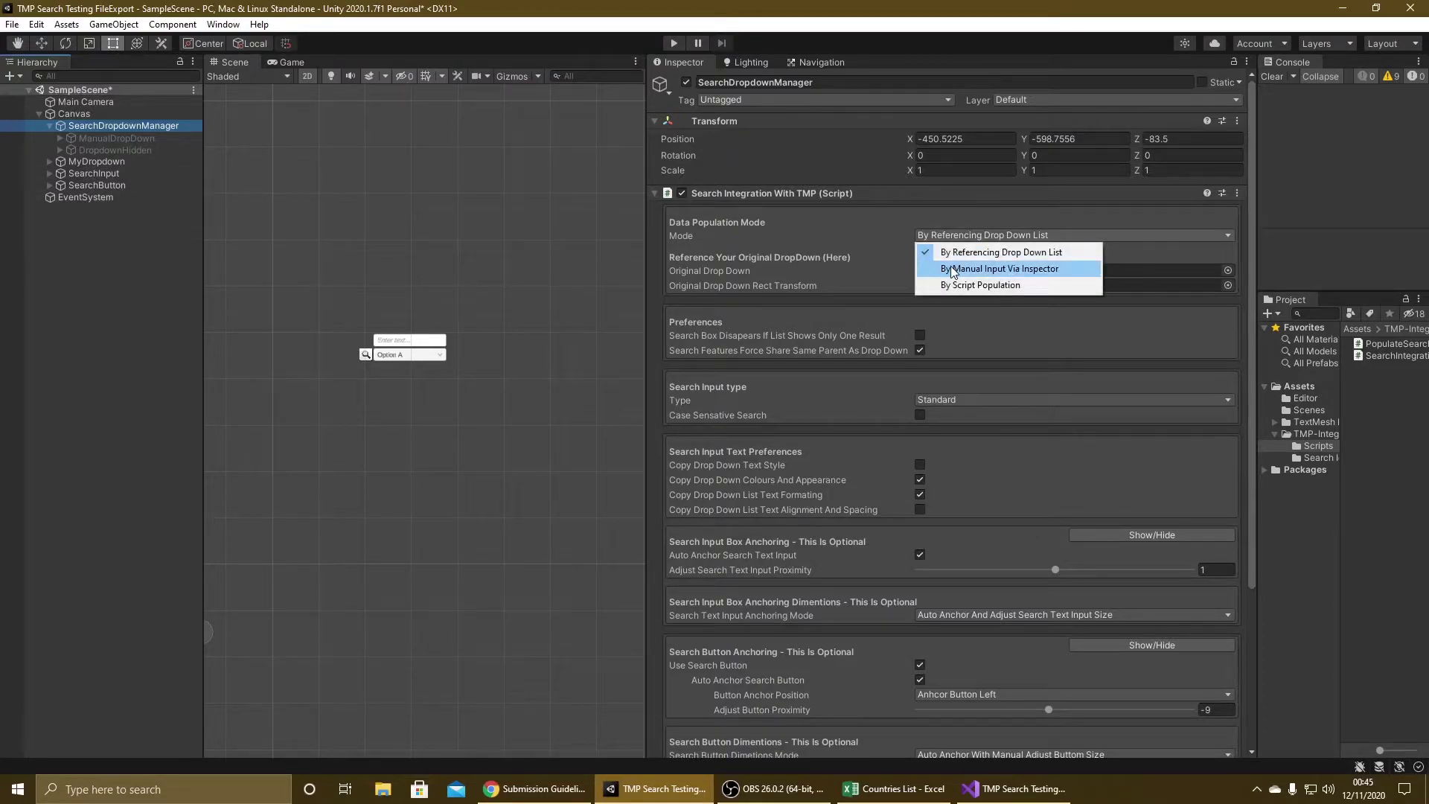
{"action": "left_click", "coordinate": [952, 269]}
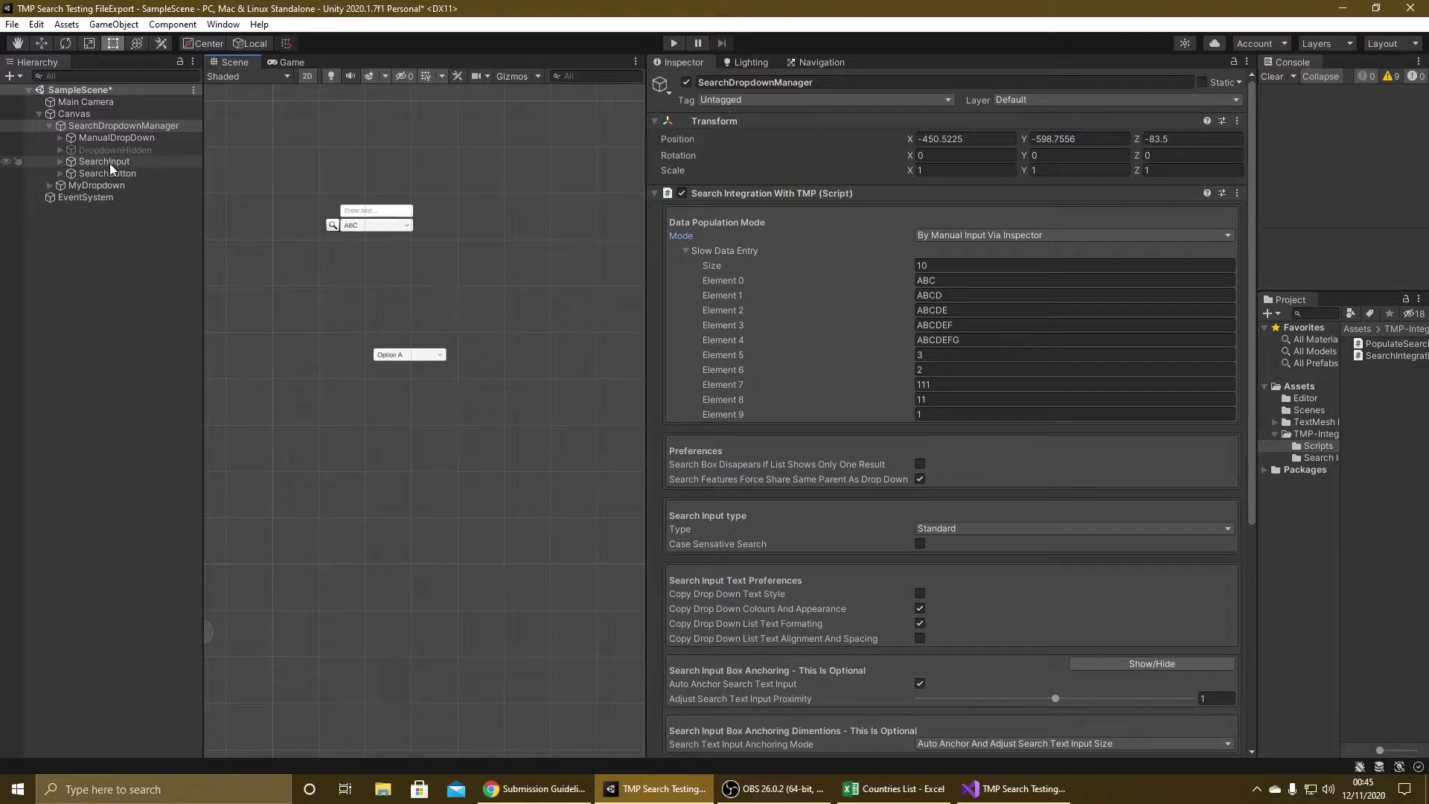
{"action": "left_click", "coordinate": [972, 236]}
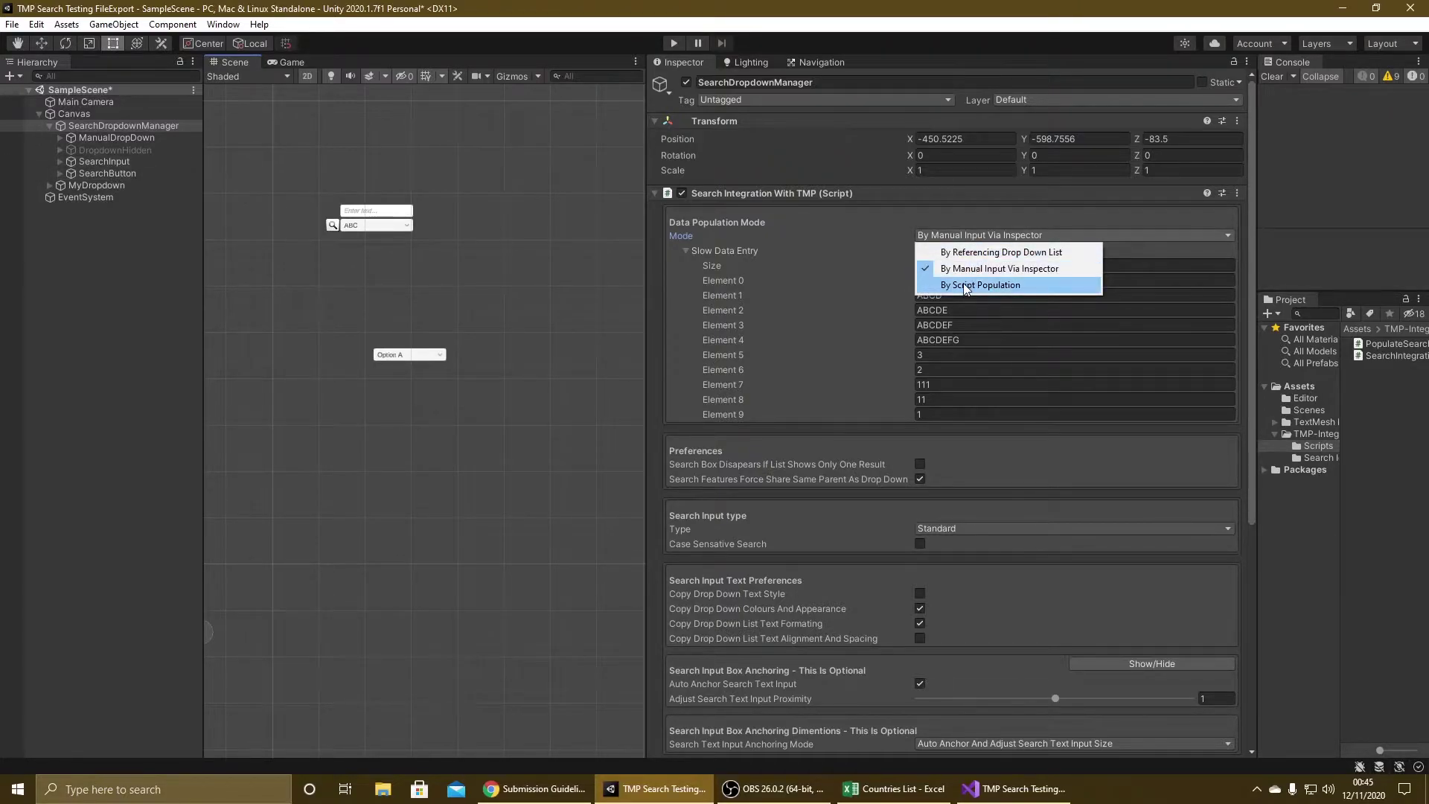
{"action": "left_click", "coordinate": [965, 286]}
Return the Data Population Mode to By Referencing Drop Down List and reassign MyDropdown to both original drop-down references.
{"action": "left_click", "coordinate": [962, 235]}
{"action": "left_click", "coordinate": [959, 253]}
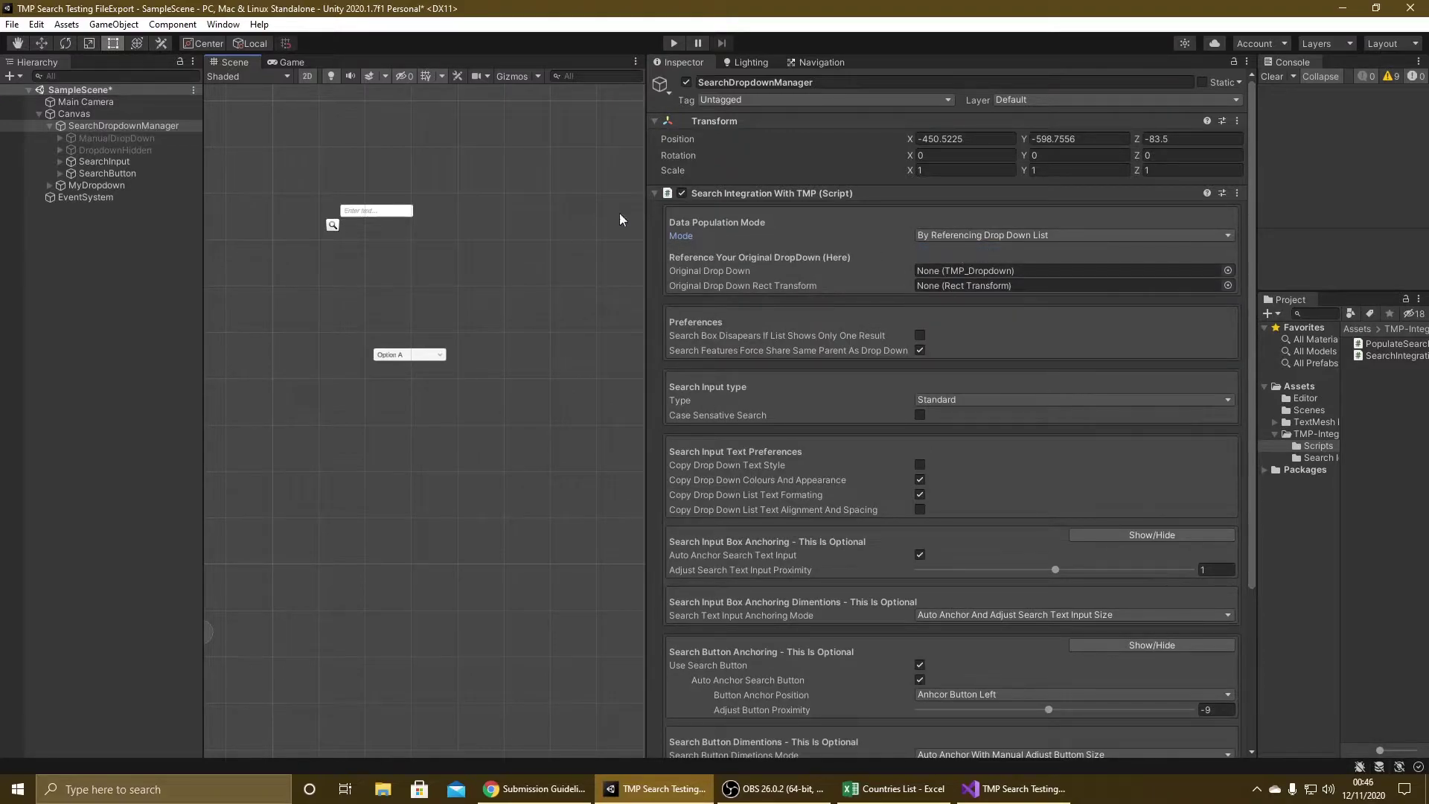
{"action": "left_click_drag", "start_coordinate": [973, 304], "coordinate": [983, 271]}
{"action": "left_click_drag", "start_coordinate": [97, 184], "coordinate": [968, 285]}
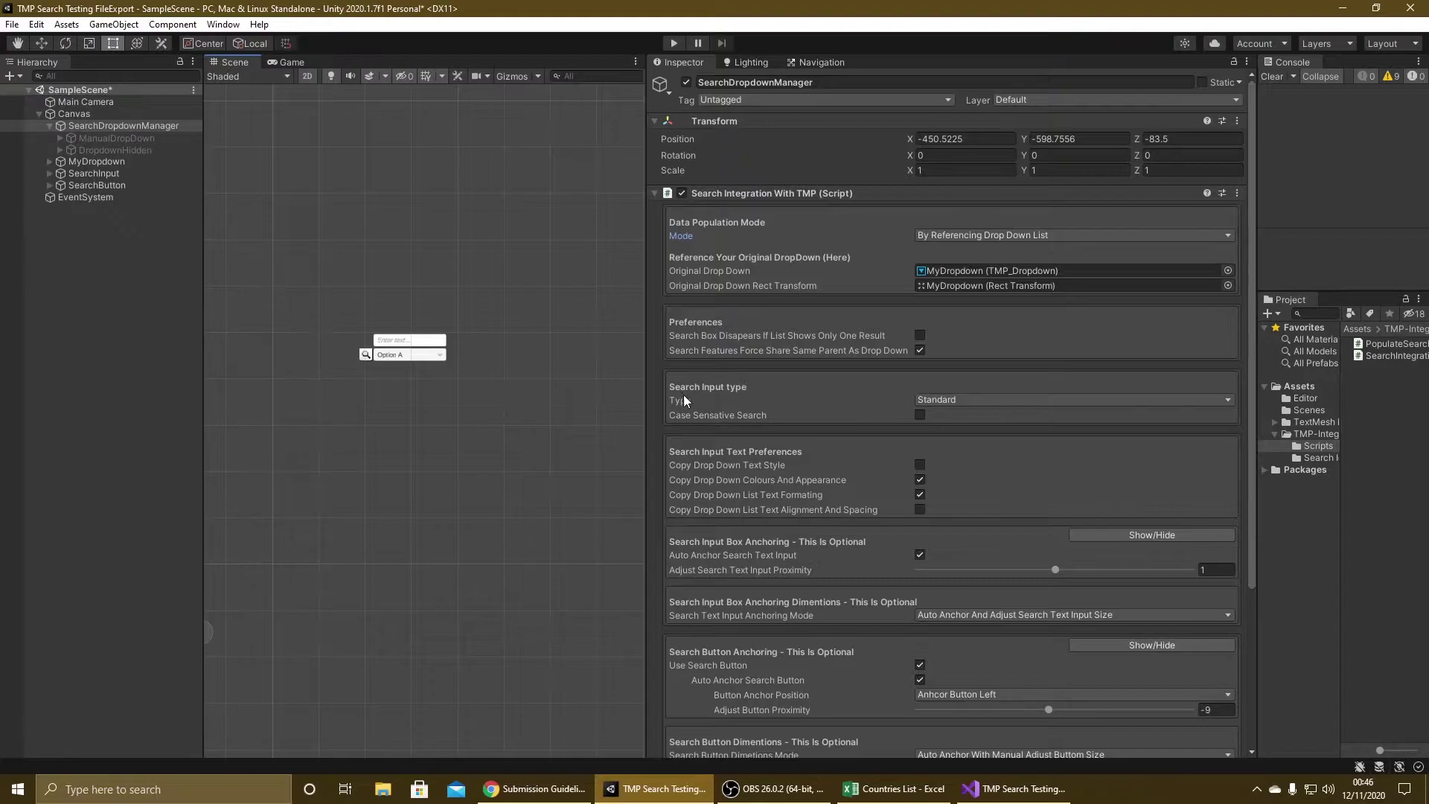
Review the search input Type options, keep Standard, and run the scene to enter "asdsad12321ad" in the search box.
{"action": "scroll", "coordinate": [438, 462], "scroll_direction": "up", "scroll_amount": 2}
{"action": "scroll", "coordinate": [436, 457], "scroll_direction": "up", "scroll_amount": 3}
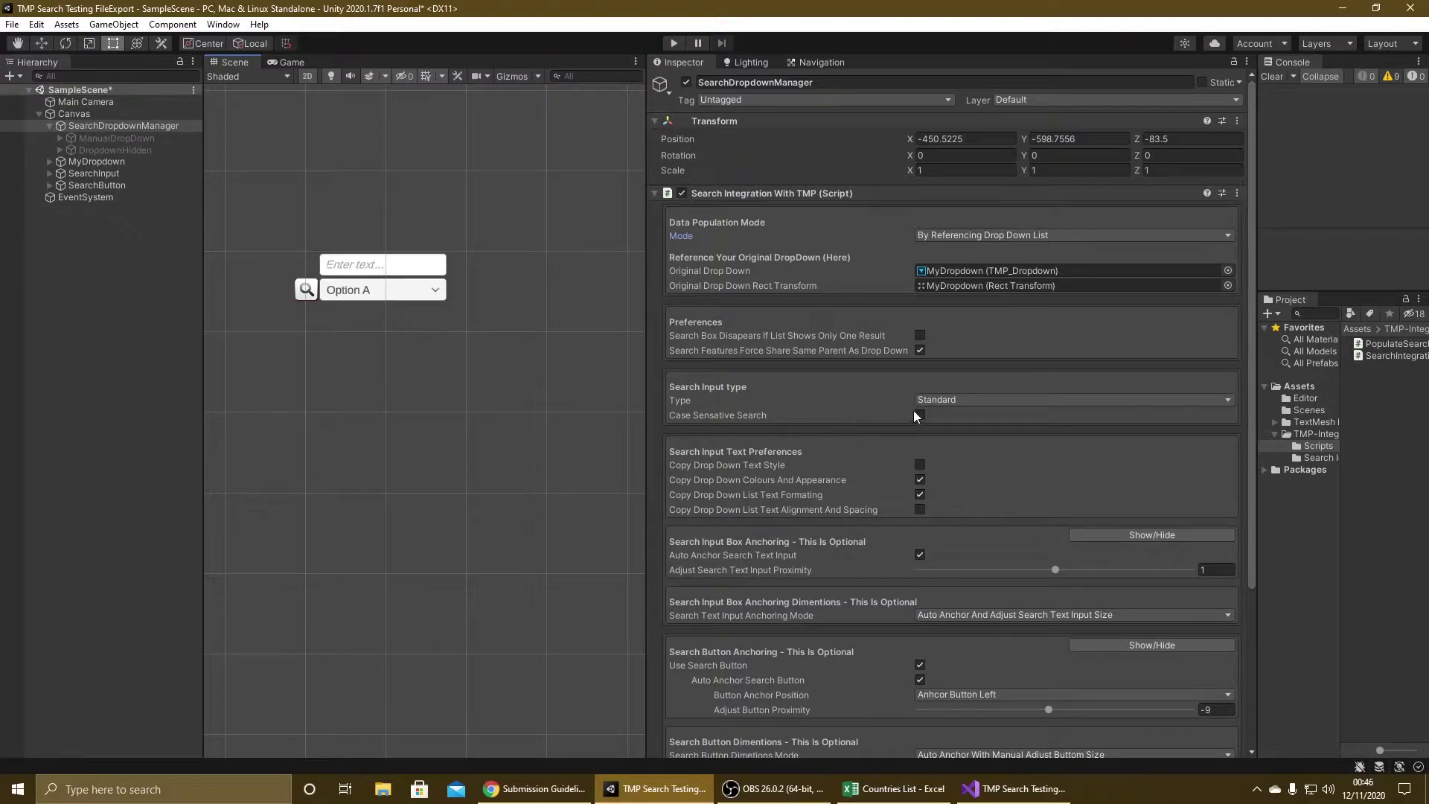
{"action": "left_click", "coordinate": [971, 400]}
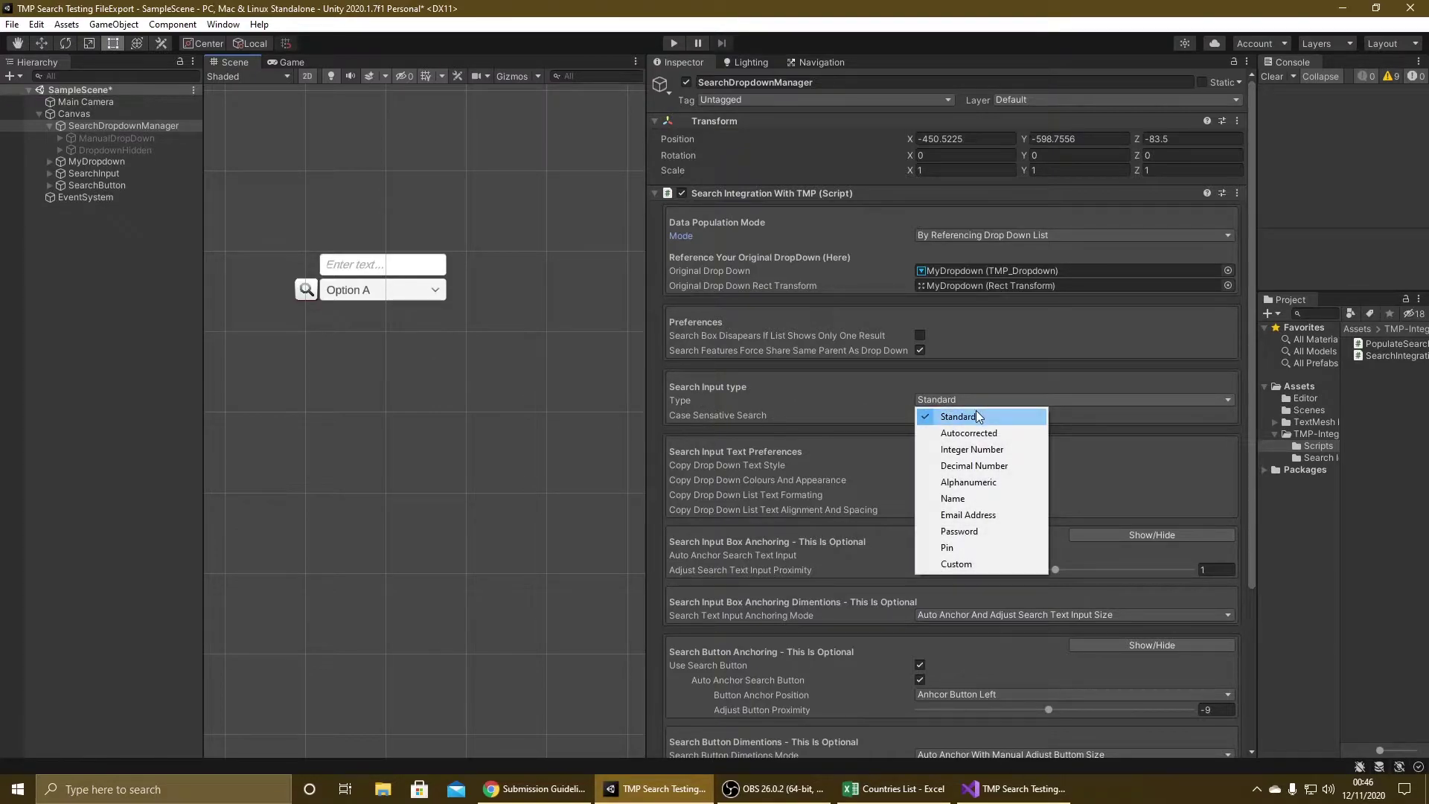
{"action": "left_click", "coordinate": [668, 46]}
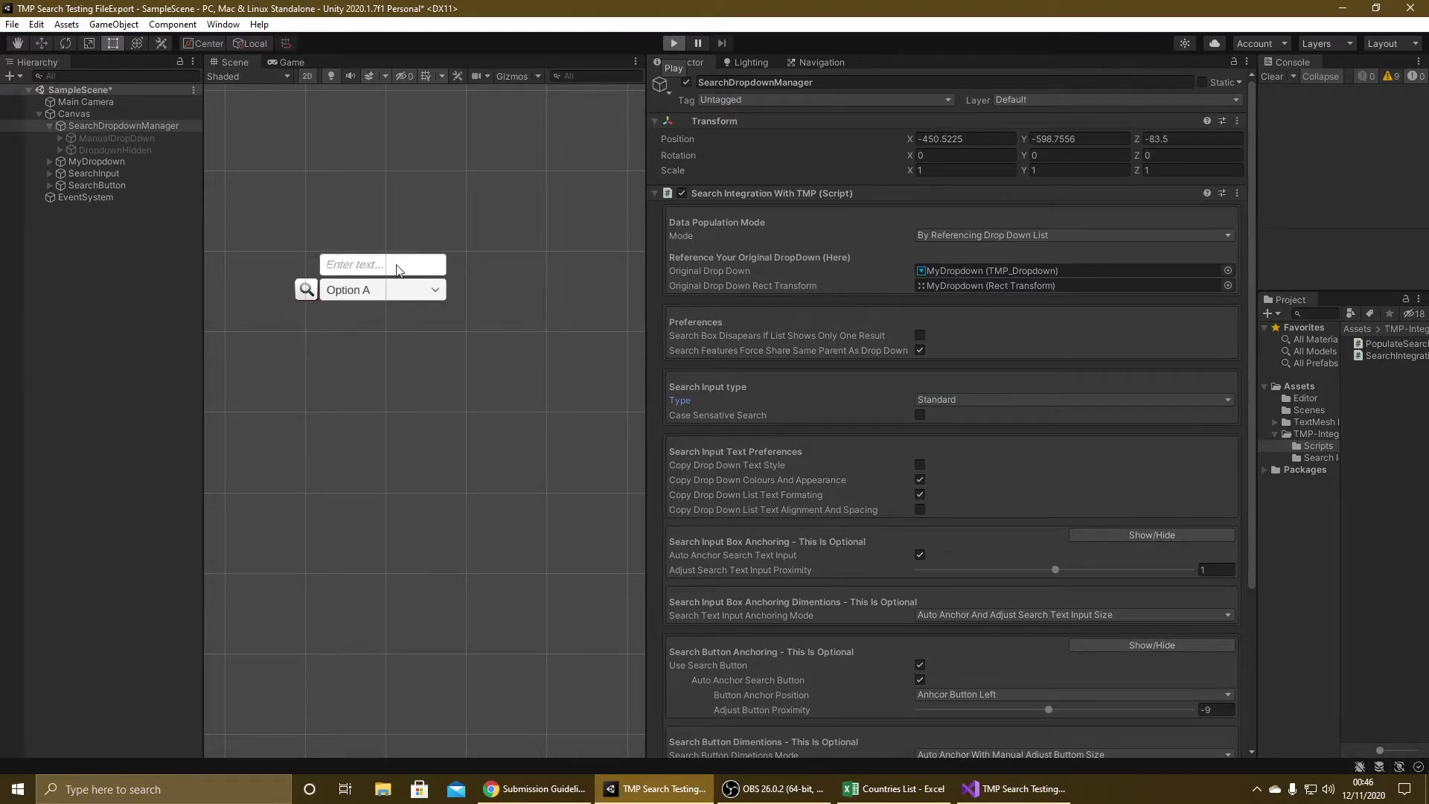
{"action": "left_click", "coordinate": [409, 400]}
{"action": "type", "text": "asdsad12321ad"}
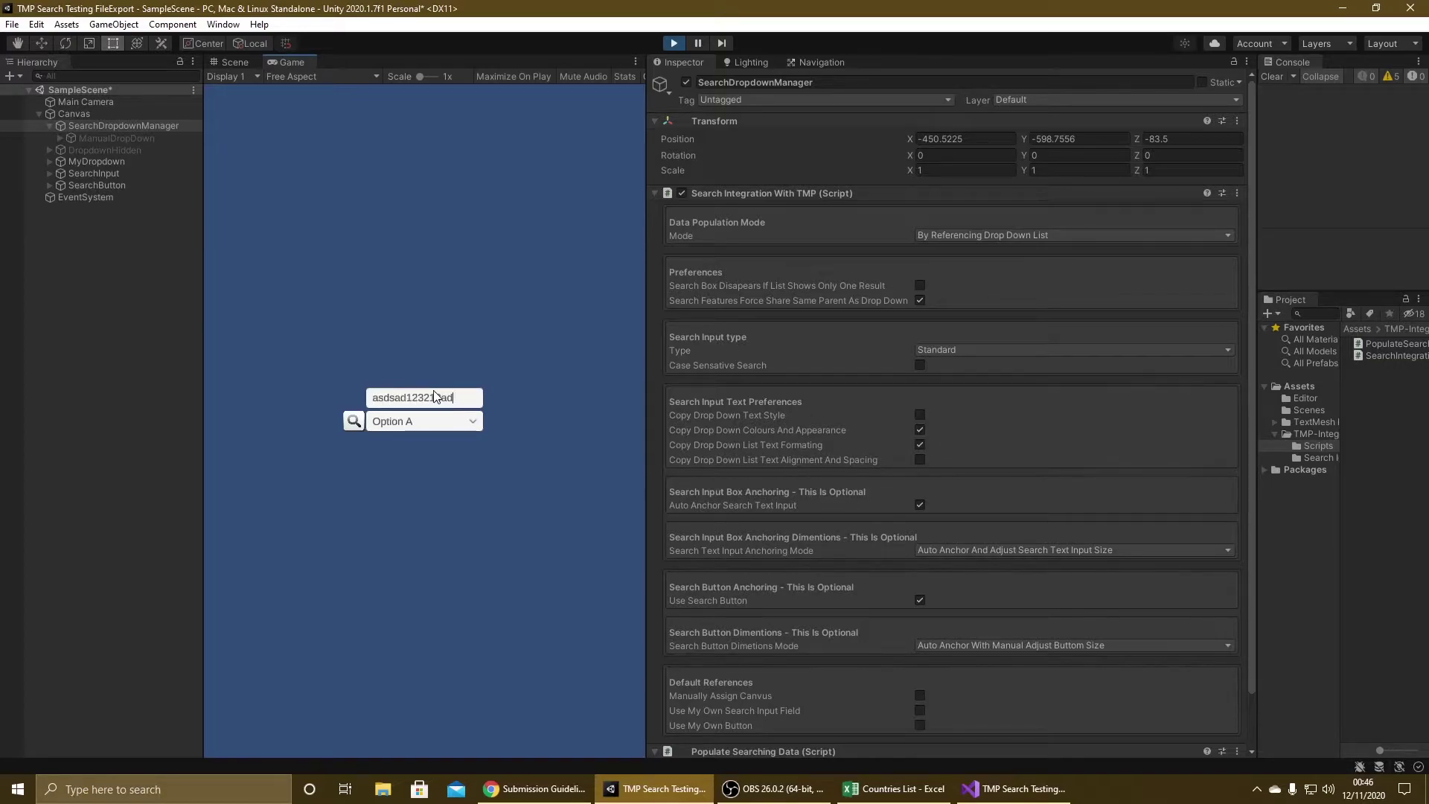
Clear the mixed letters and digits from the search box and exit play mode.
{"action": "key", "text": "BackSpace"}
{"action": "key", "text": "BackSpace"}
{"action": "key", "text": "BackSpace"}
{"action": "key", "text": "BackSpace"}
{"action": "key", "text": "BackSpace"}
{"action": "key", "text": "BackSpace"}
{"action": "key", "text": "BackSpace"}
{"action": "key", "text": "BackSpace"}
{"action": "key", "text": "BackSpace"}
{"action": "key", "text": "BackSpace"}
{"action": "key", "text": "BackSpace"}
{"action": "key", "text": "BackSpace"}
{"action": "key", "text": "BackSpace"}
{"action": "left_click", "coordinate": [674, 43]}
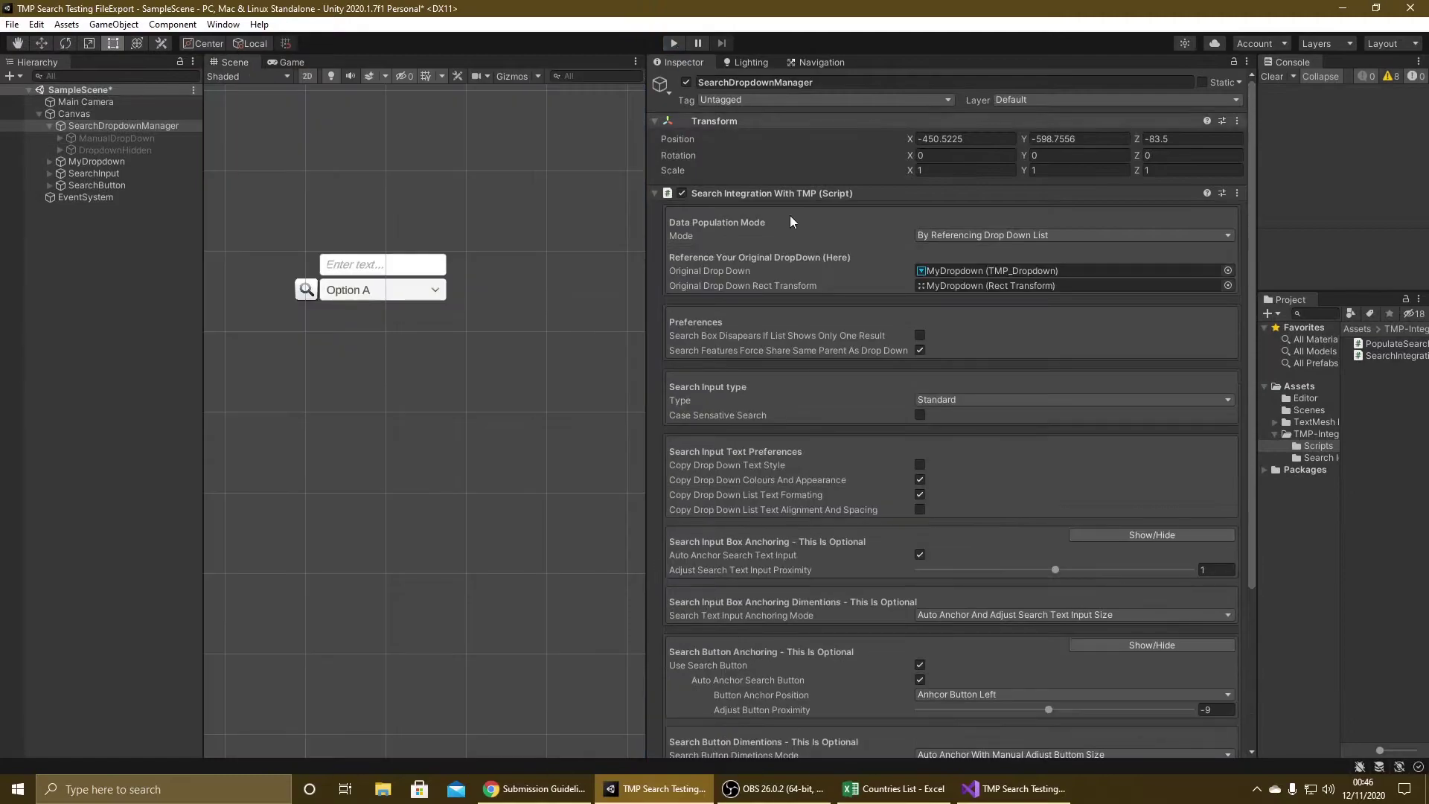
Set the search input Type to Integer Number and run the scene to enter "23123123" in the search box.
{"action": "left_click", "coordinate": [951, 402]}
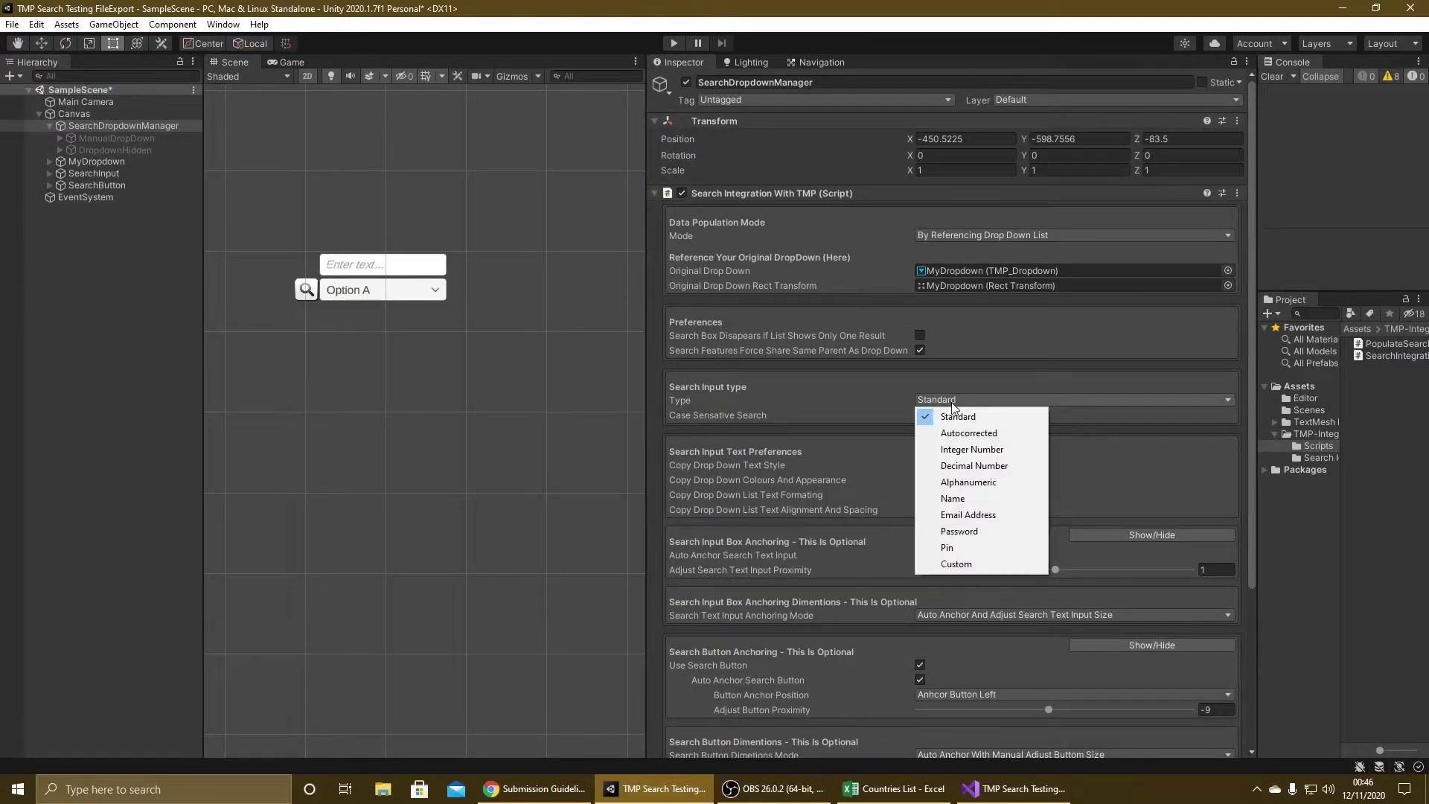
{"action": "left_click", "coordinate": [965, 455]}
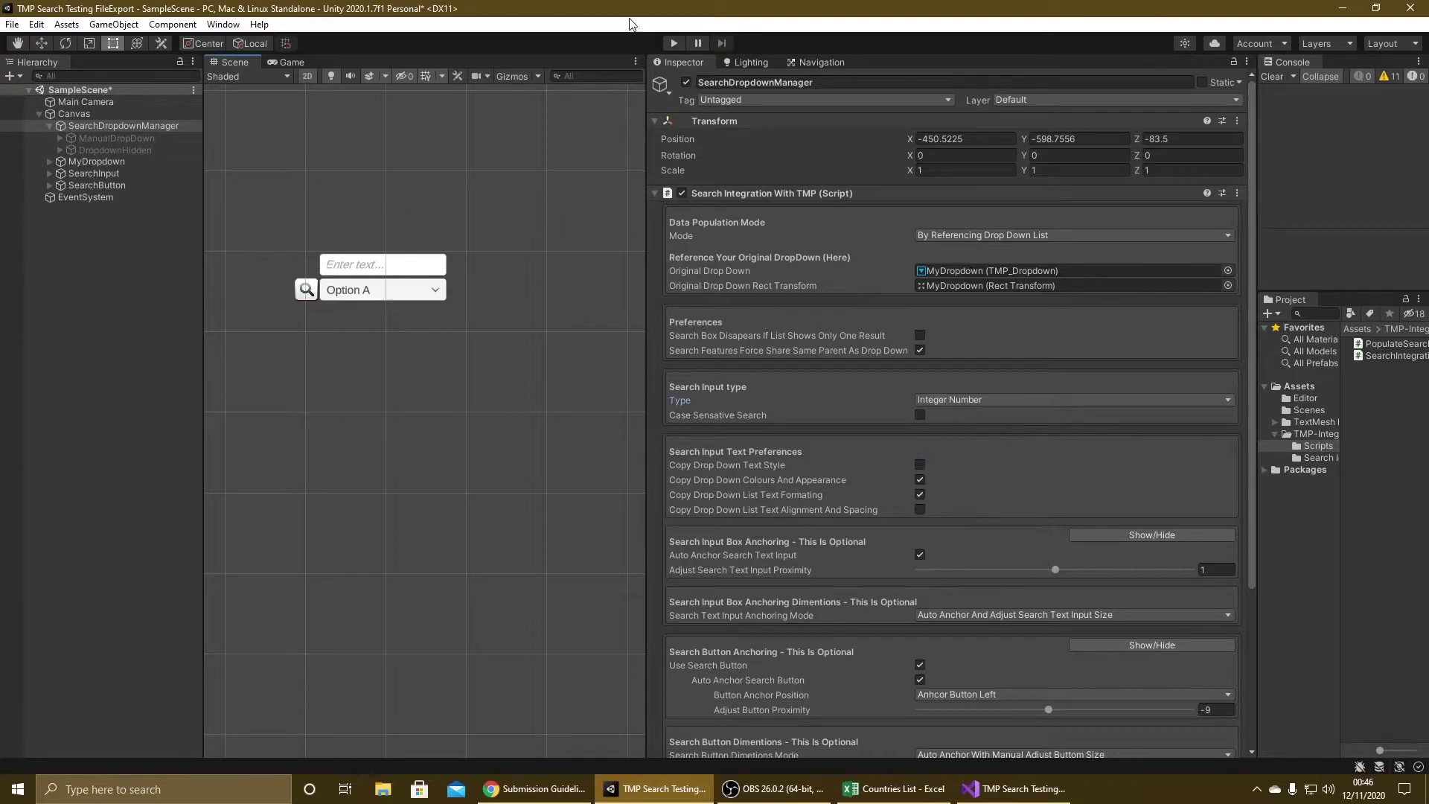
{"action": "left_click", "coordinate": [673, 43]}
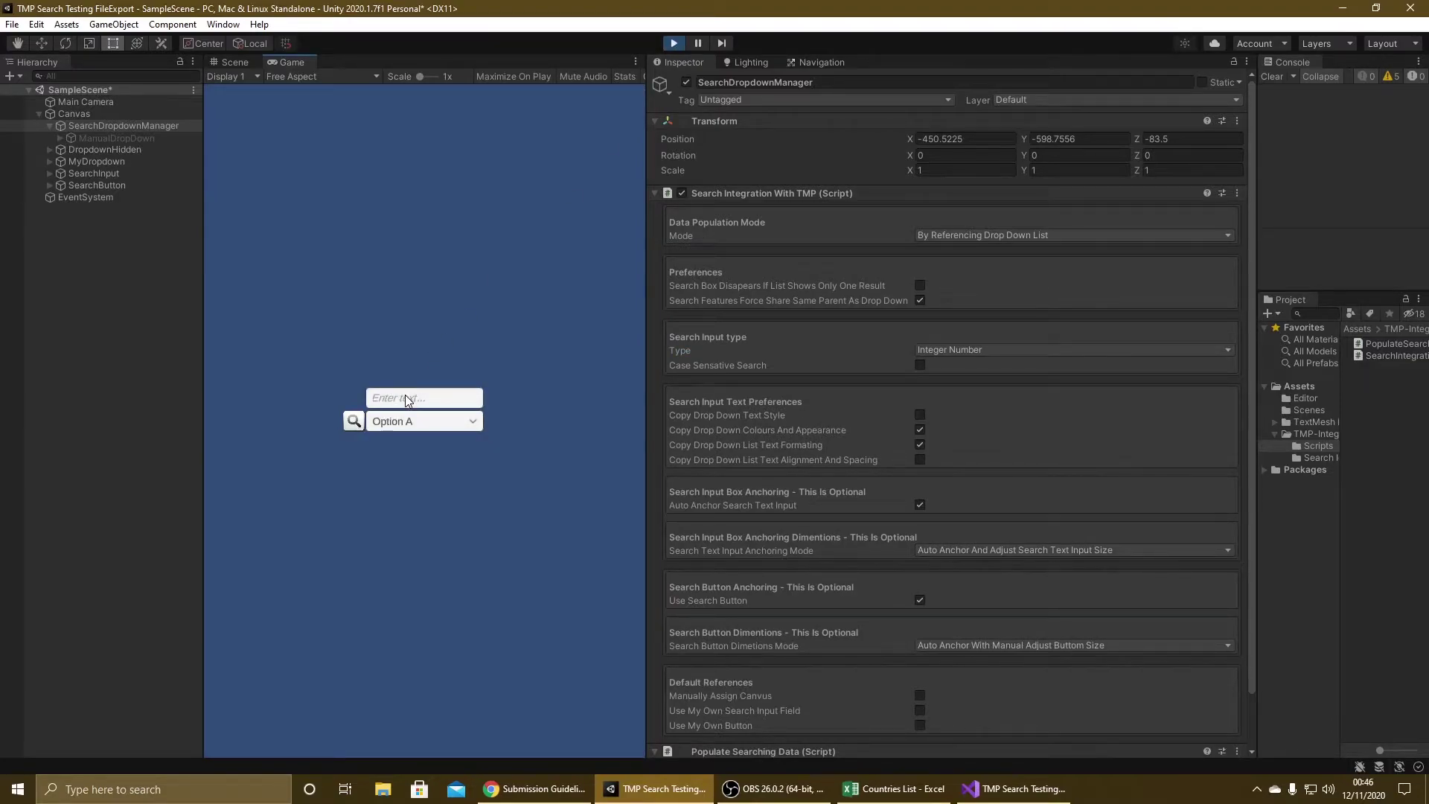
{"action": "left_click", "coordinate": [406, 404]}
{"action": "type", "text": "23123123"}
Clear the digits from the running scene's search box and exit play mode.
{"action": "key", "text": "BackSpace"}
{"action": "key", "text": "BackSpace"}
{"action": "key", "text": "BackSpace"}
{"action": "key", "text": "BackSpace"}
{"action": "key", "text": "BackSpace"}
{"action": "key", "text": "BackSpace"}
{"action": "key", "text": "BackSpace"}
{"action": "key", "text": "BackSpace"}
{"action": "left_click", "coordinate": [673, 44]}
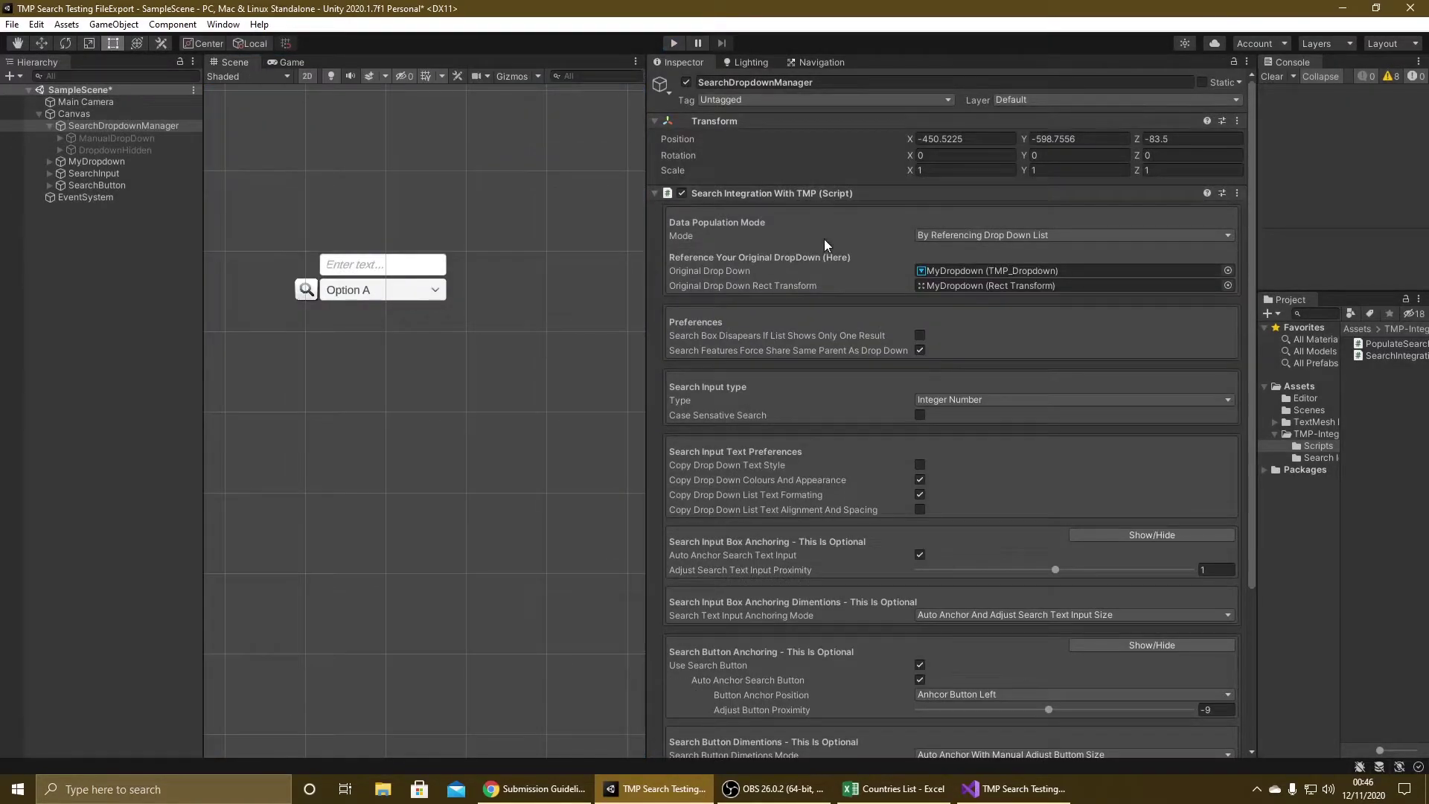
Set the search input Type to Name, run the scene, and search the dropdown for "Option A".
{"action": "left_click", "coordinate": [949, 401]}
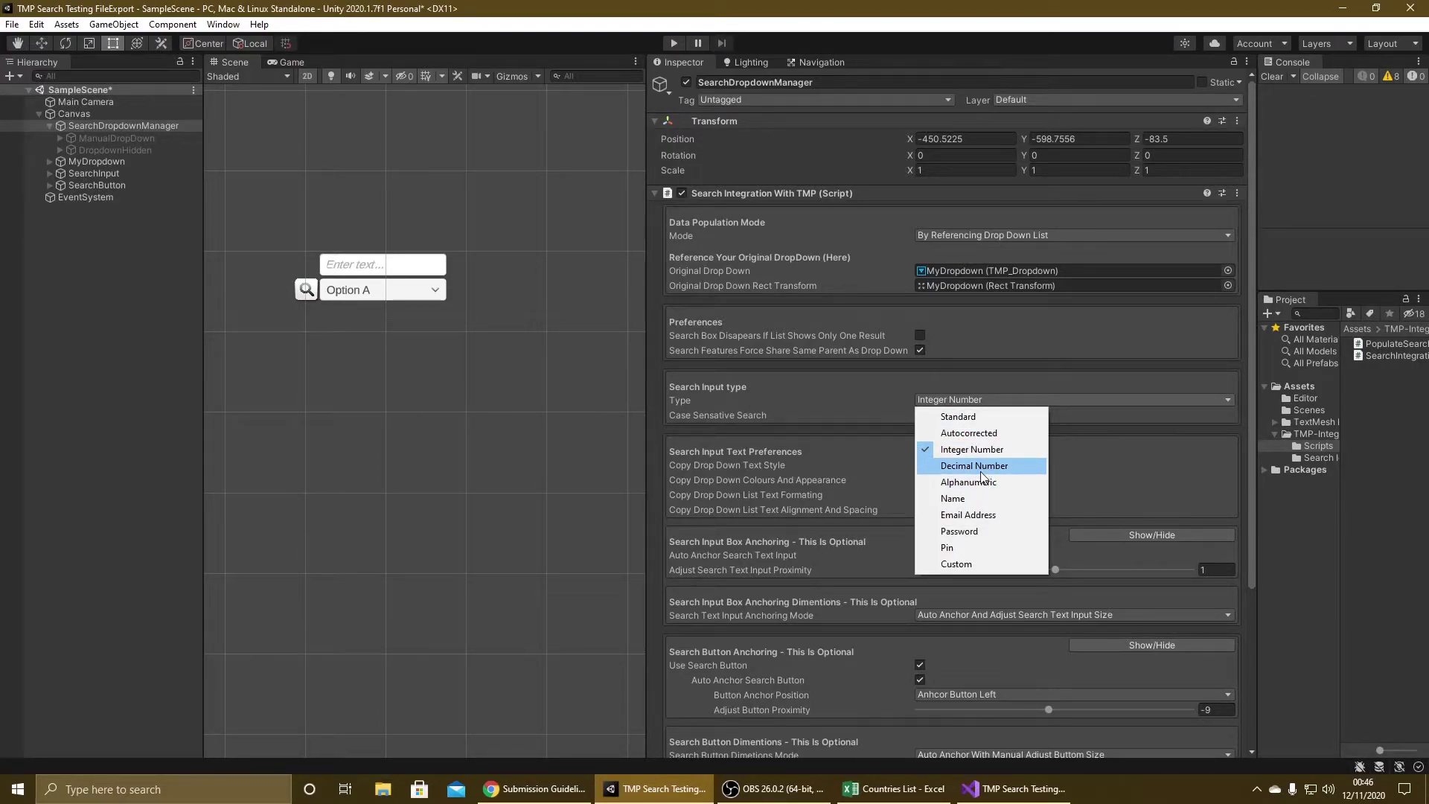
{"action": "left_click", "coordinate": [968, 499]}
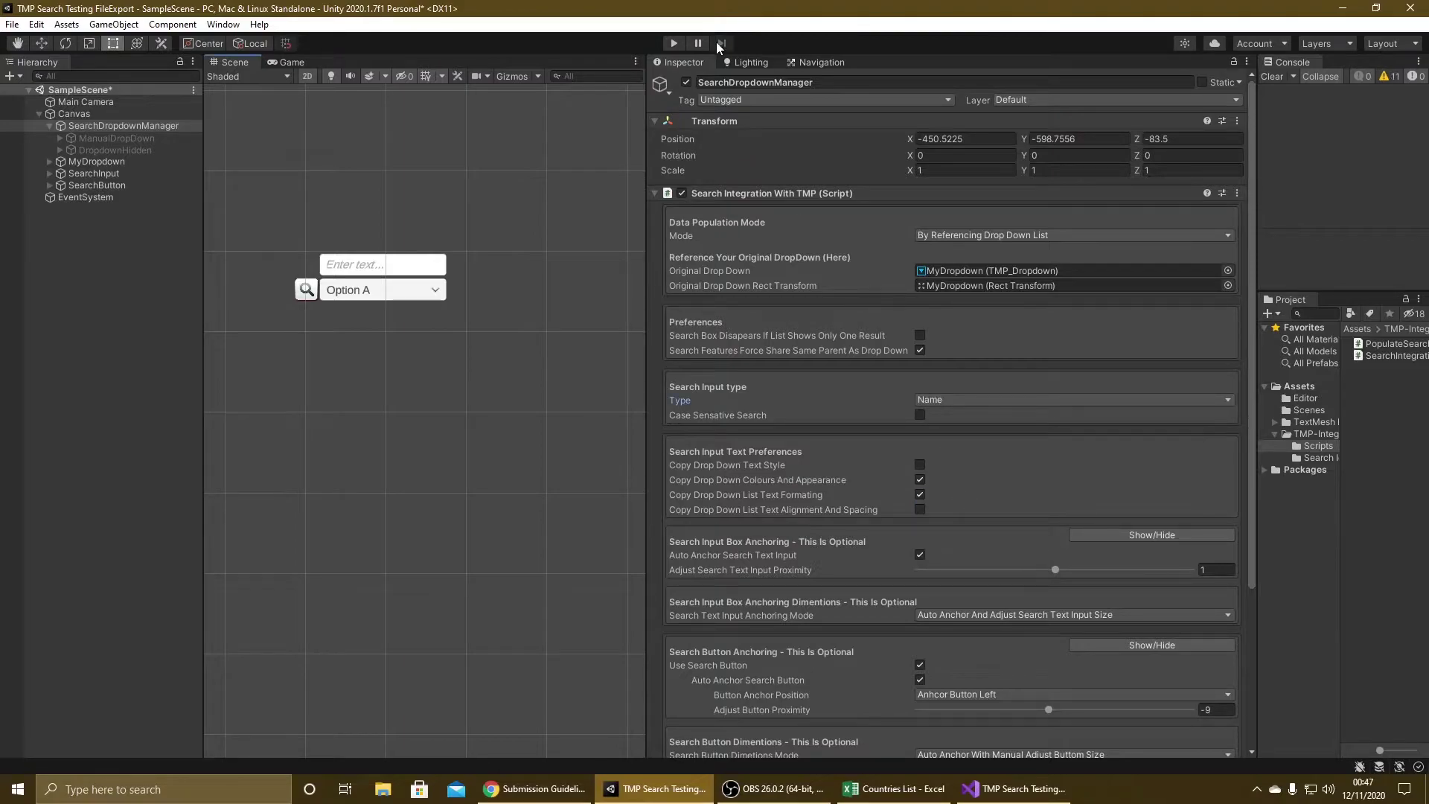
{"action": "left_click", "coordinate": [674, 44]}
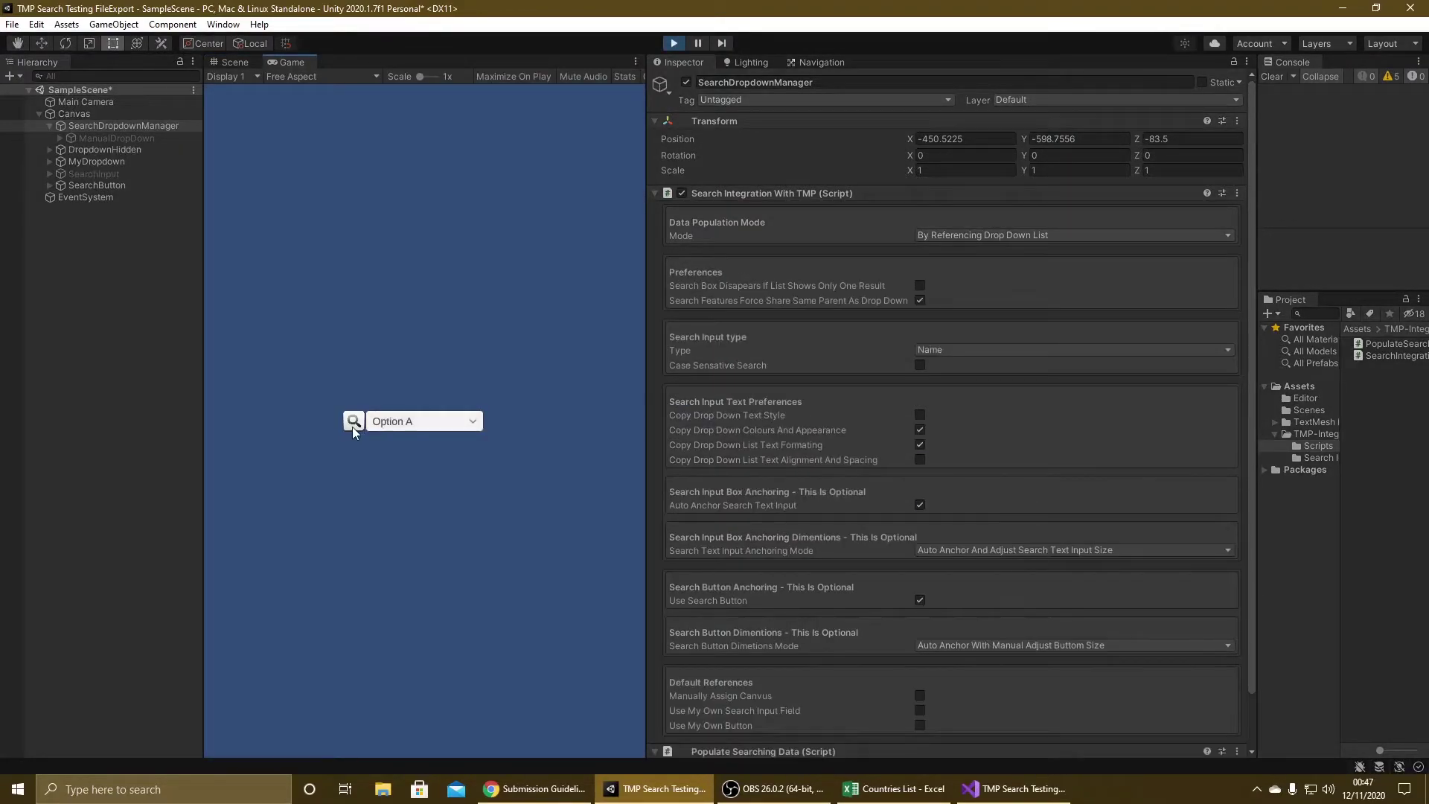
{"action": "left_click", "coordinate": [409, 396]}
{"action": "type", "text": "Option A"}
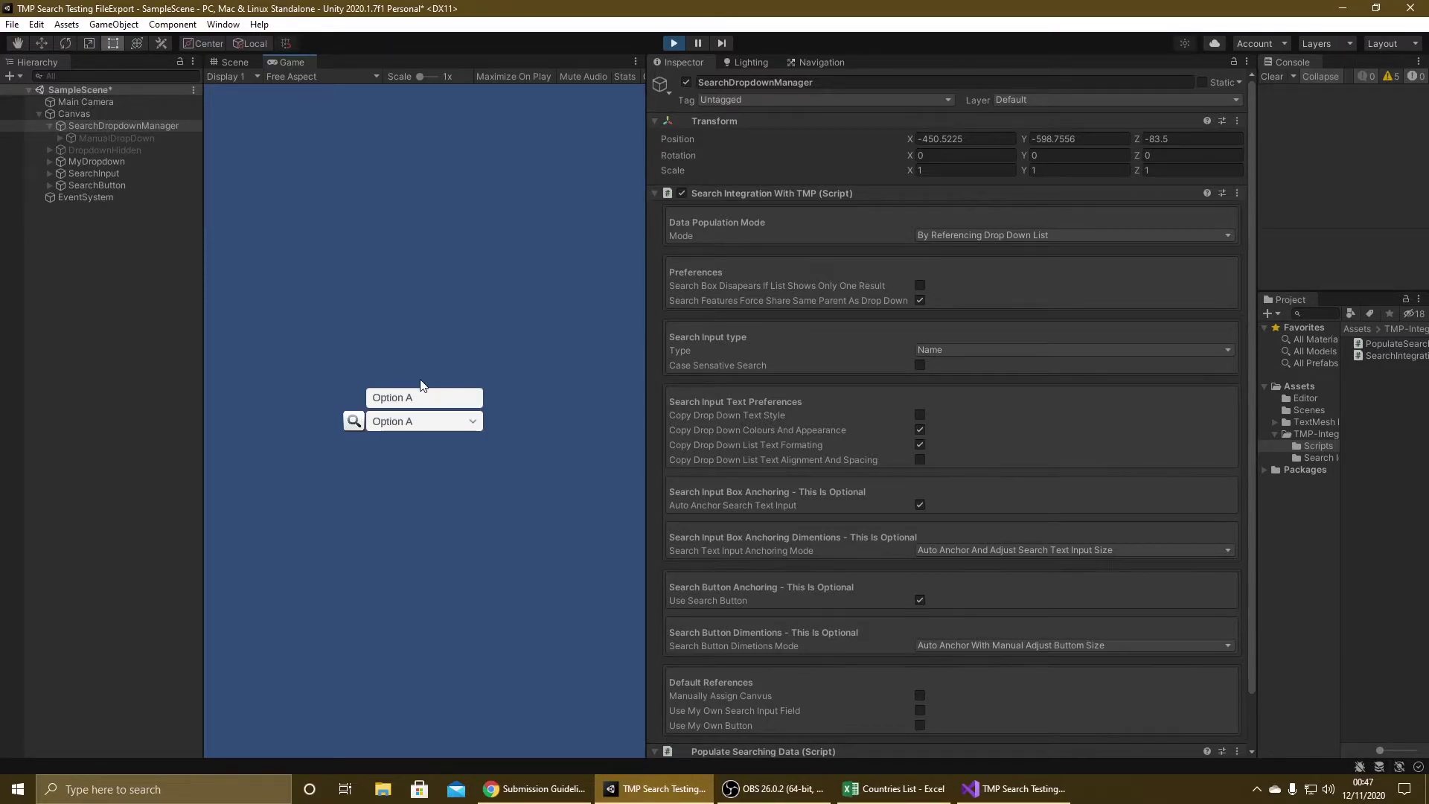
Exit play mode and set the search input Type to Standard with case-sensitive search enabled.
{"action": "left_click", "coordinate": [673, 44]}
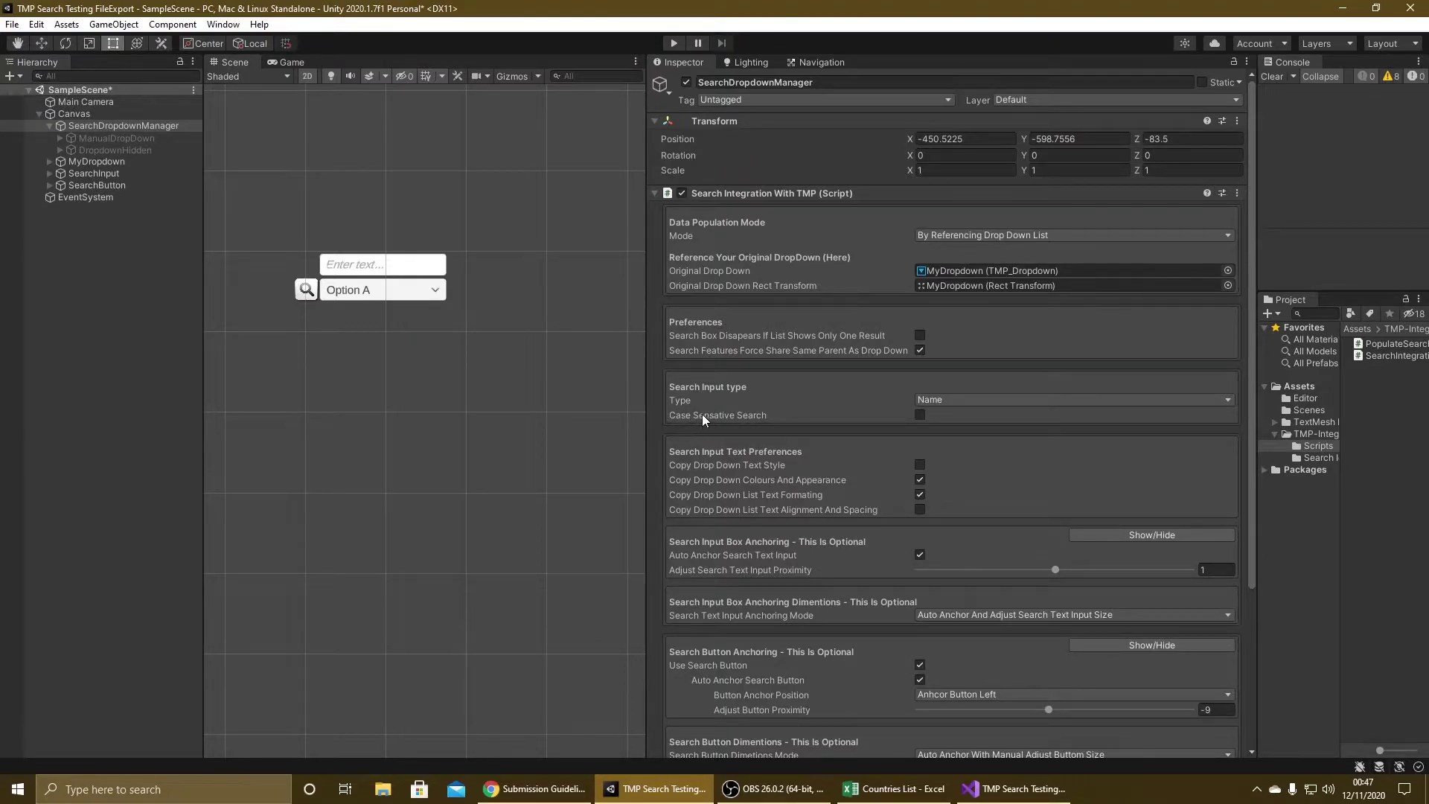
{"action": "left_click", "coordinate": [929, 401]}
{"action": "left_click", "coordinate": [938, 420]}
Select the search button, run the scene, and search the dropdown for lowercase "option a" and "option b".
{"action": "left_click", "coordinate": [307, 291]}
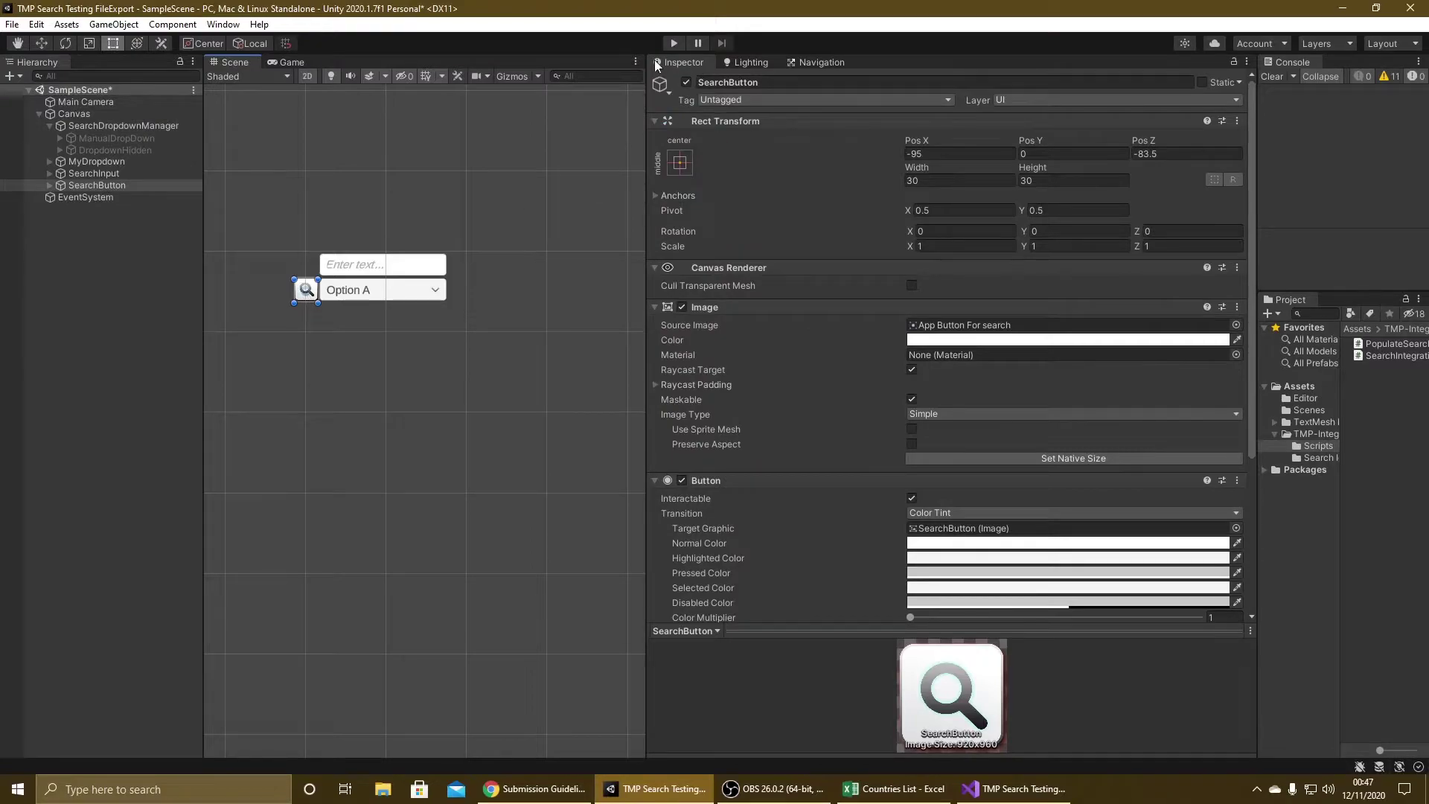
{"action": "left_click", "coordinate": [674, 43]}
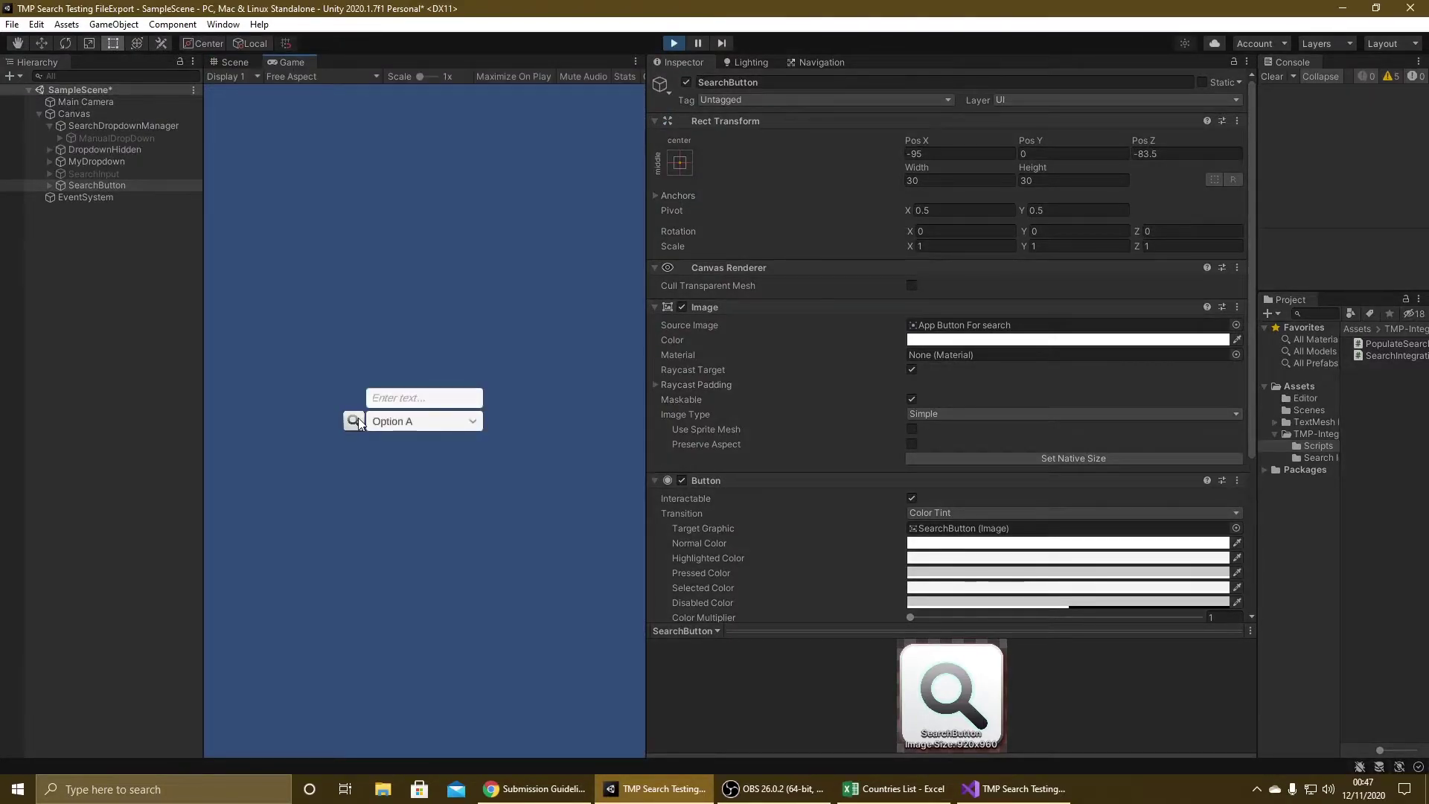
{"action": "type", "text": "o"}
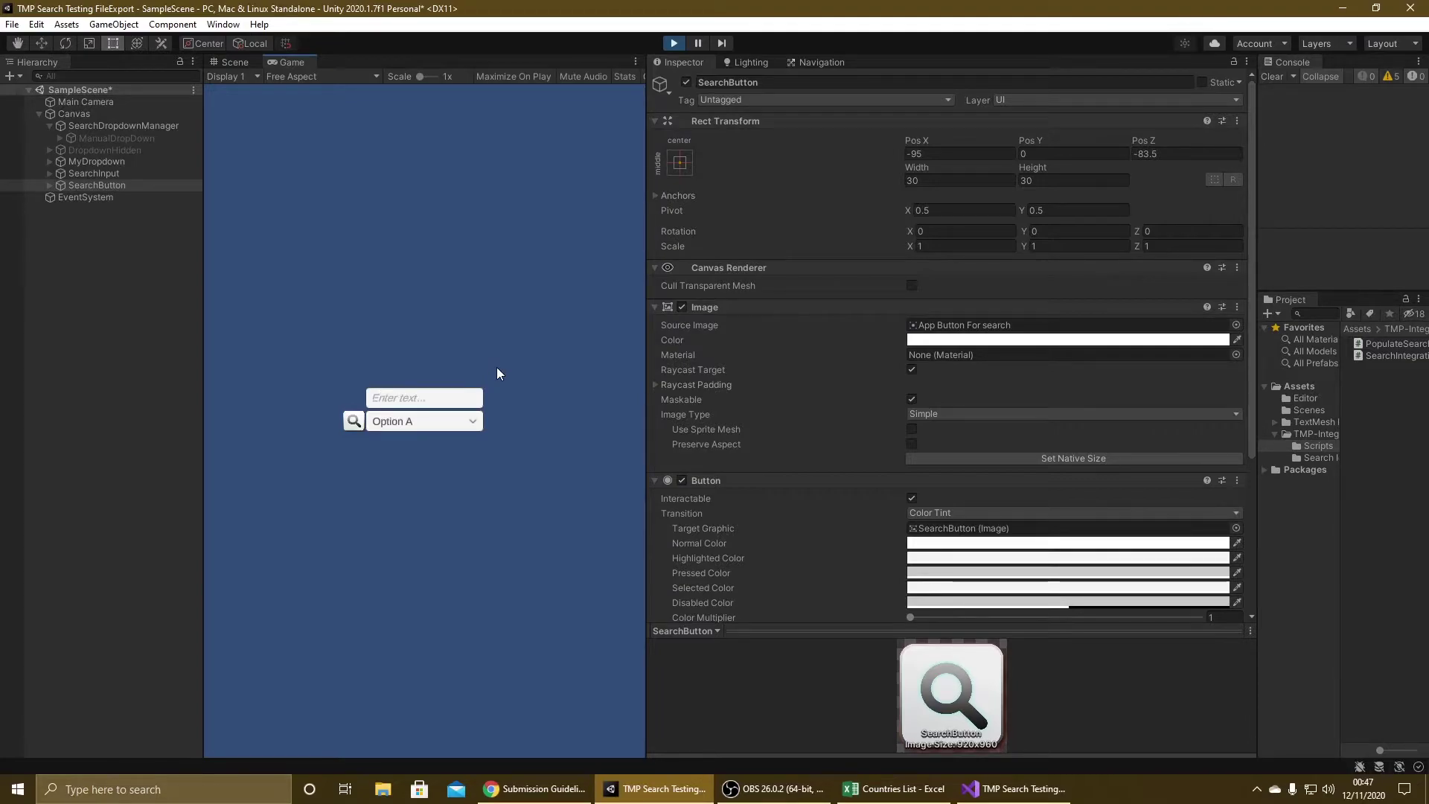
{"action": "type", "text": "ptiona"}
{"action": "key", "text": "BackSpace"}
{"action": "key", "text": "BackSpace"}
{"action": "type", "text": "a"}
{"action": "key", "text": "BackSpace"}
{"action": "type", "text": "b"}
{"action": "key", "text": "BackSpace"}
Check SearchDropdownManager's search input settings and clear the lowercase text from the running scene's search box.
{"action": "left_click", "coordinate": [147, 125]}
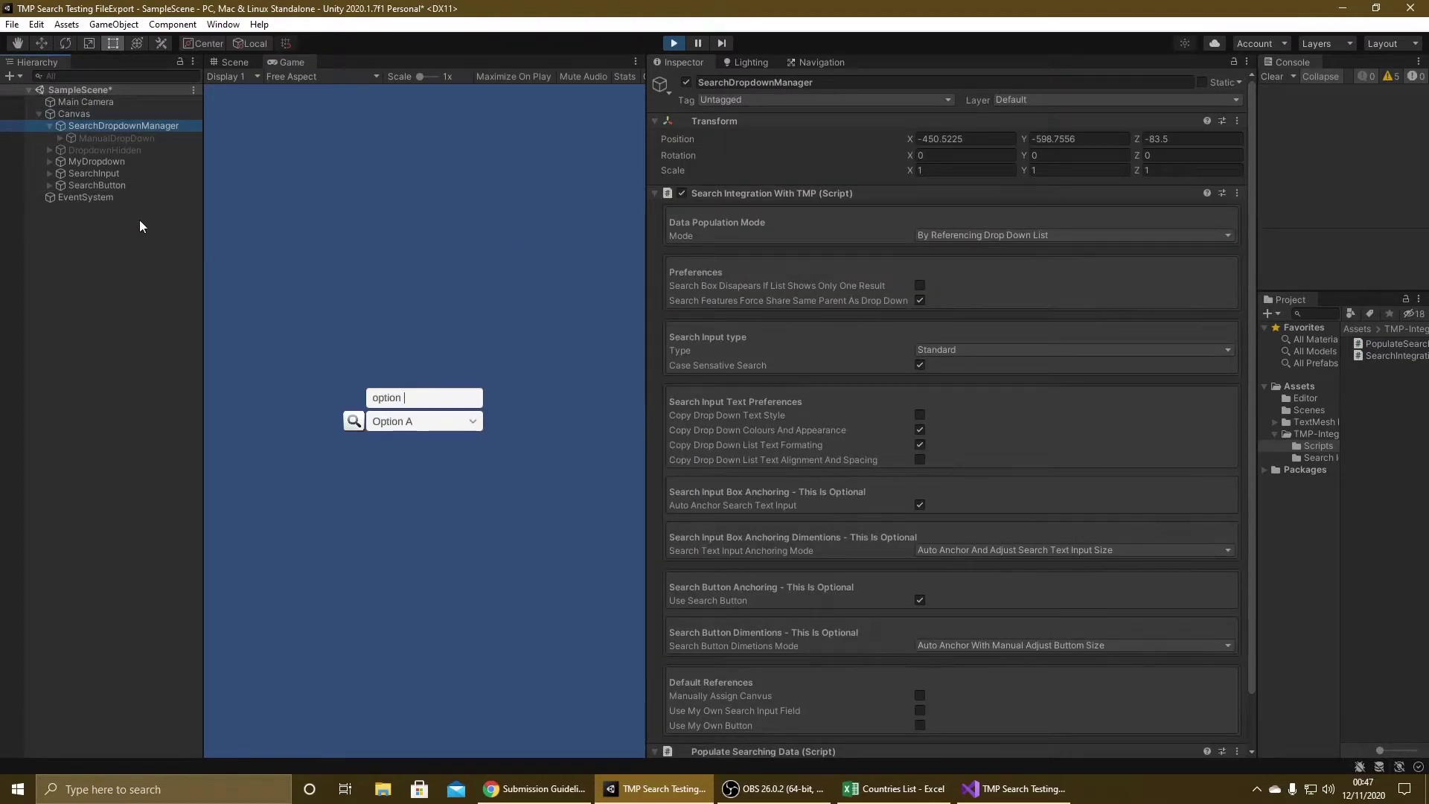
{"action": "left_click", "coordinate": [100, 184]}
{"action": "left_click", "coordinate": [437, 399]}
{"action": "key", "text": "BackSpace"}
{"action": "key", "text": "BackSpace"}
{"action": "key", "text": "BackSpace"}
{"action": "key", "text": "BackSpace"}
{"action": "key", "text": "BackSpace"}
{"action": "key", "text": "BackSpace"}
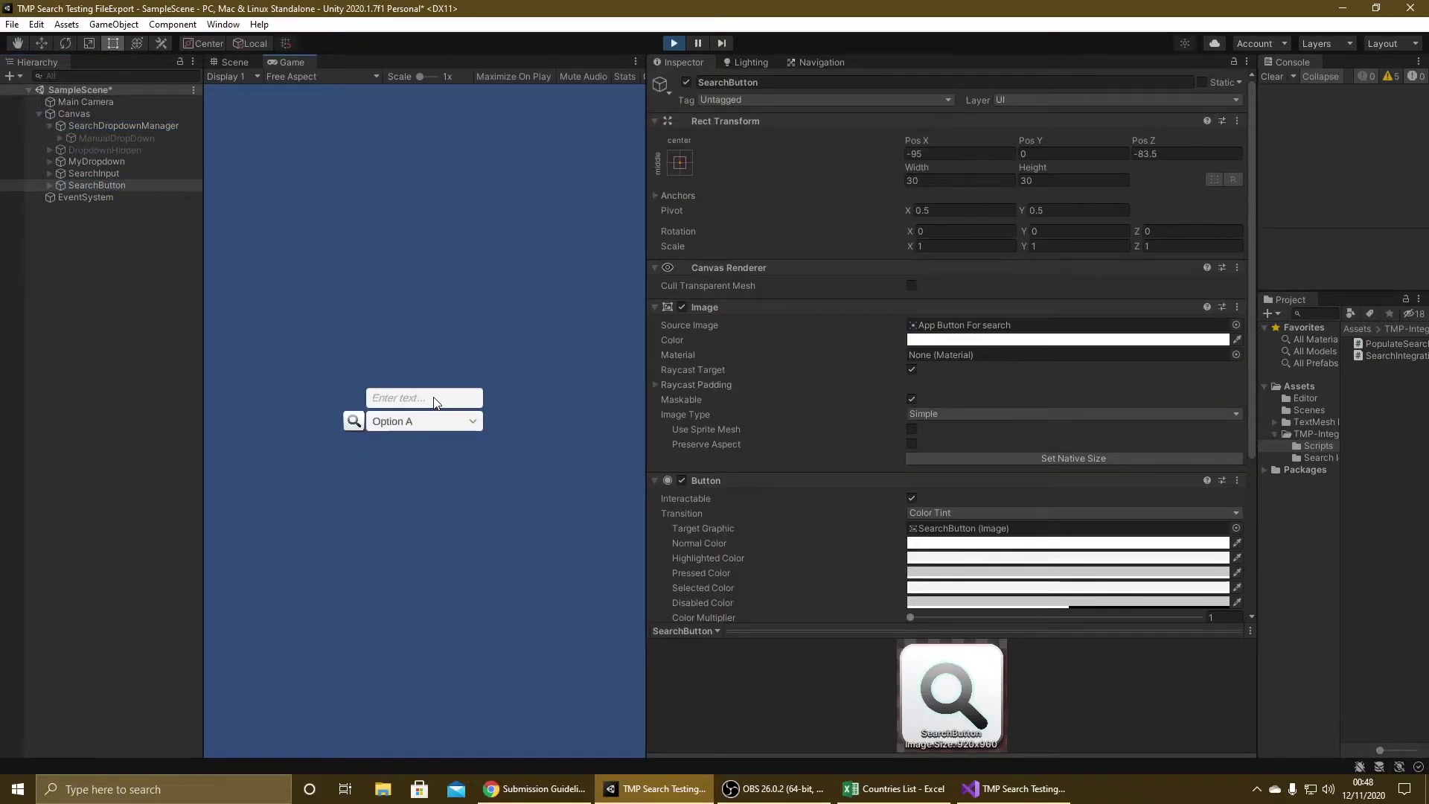
Search the running scene's dropdown for "Option c" and for "Option C", and remove the final letter.
{"action": "type", "text": "O"}
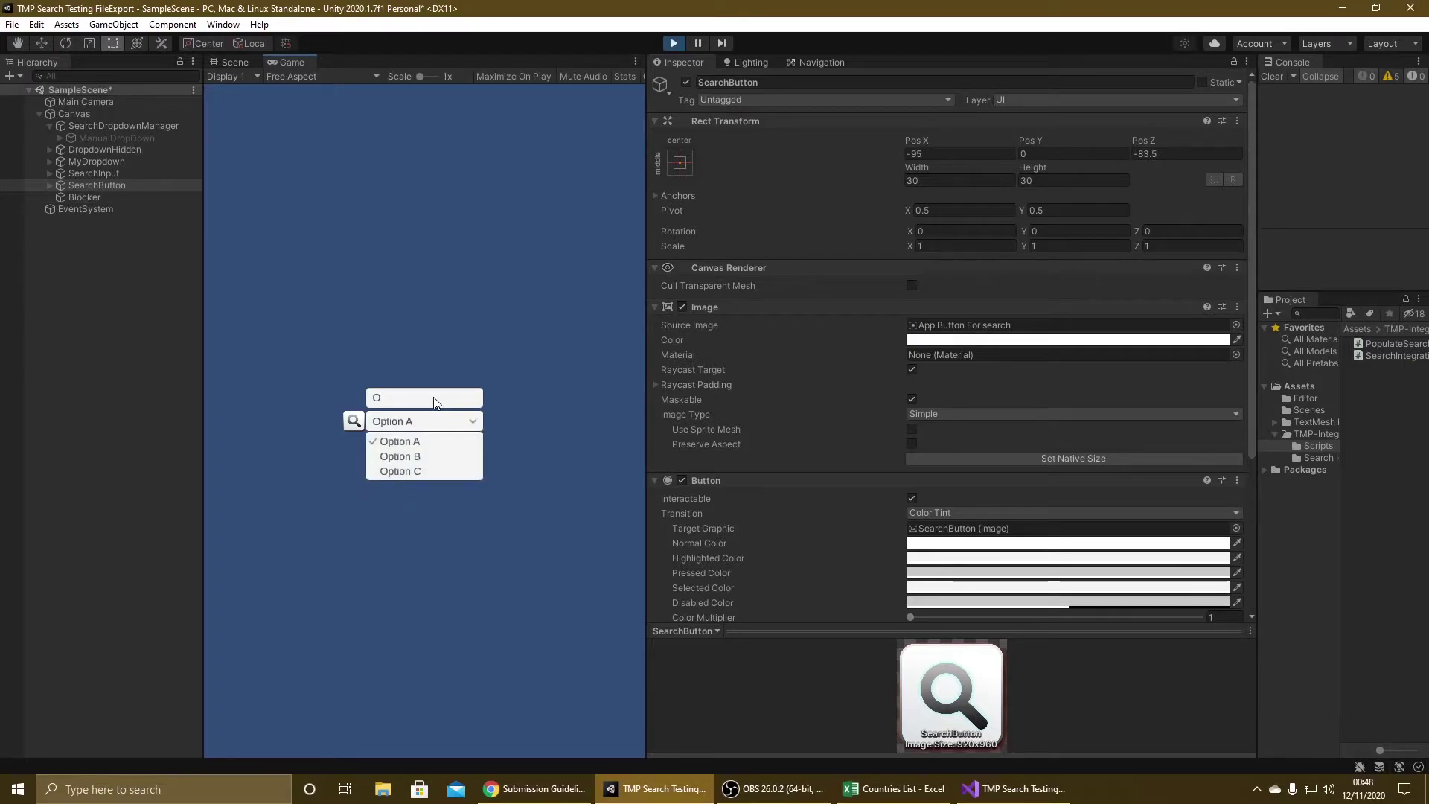
{"action": "type", "text": "ptiop"}
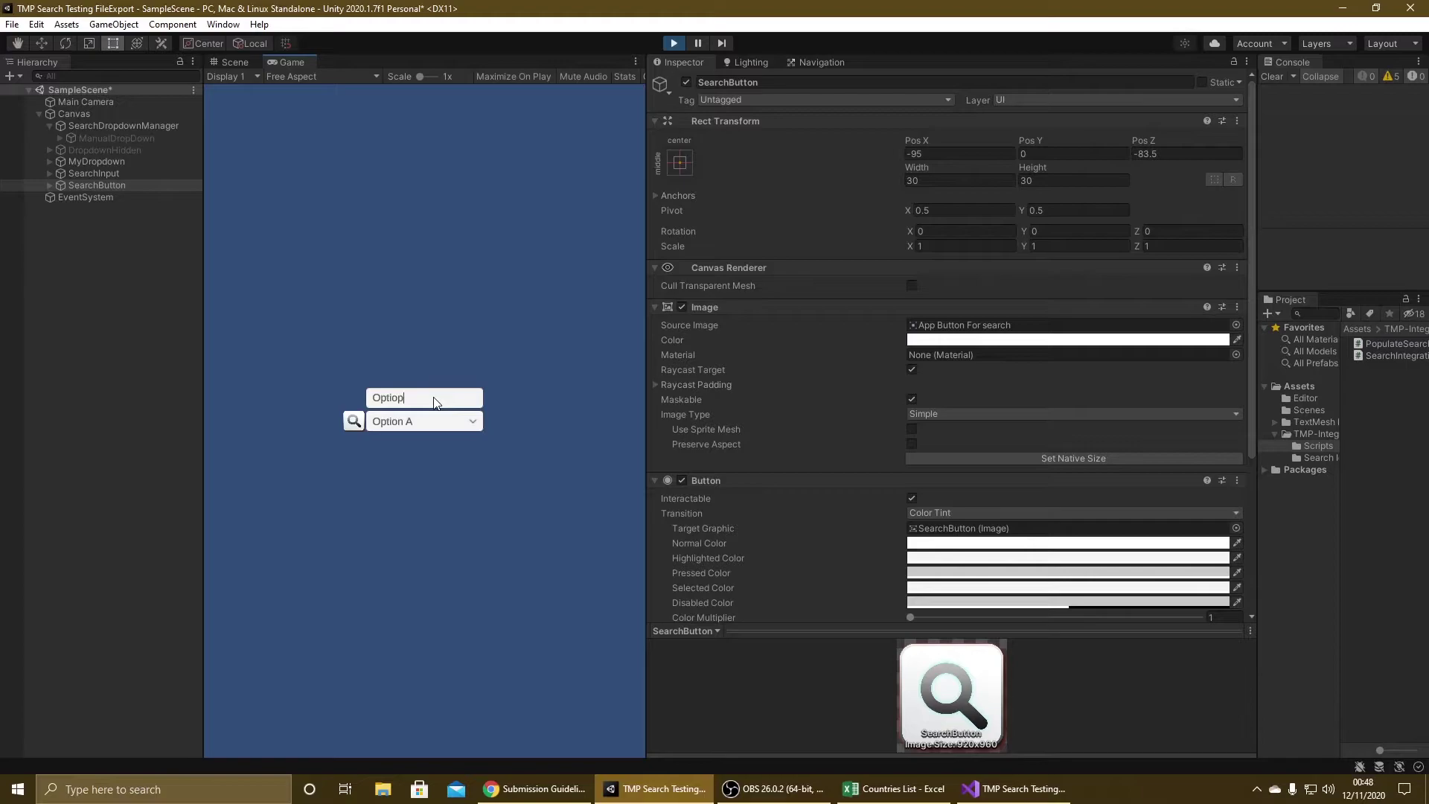
{"action": "key", "text": "BackSpace"}
{"action": "type", "text": "n c"}
{"action": "key", "text": "BackSpace"}
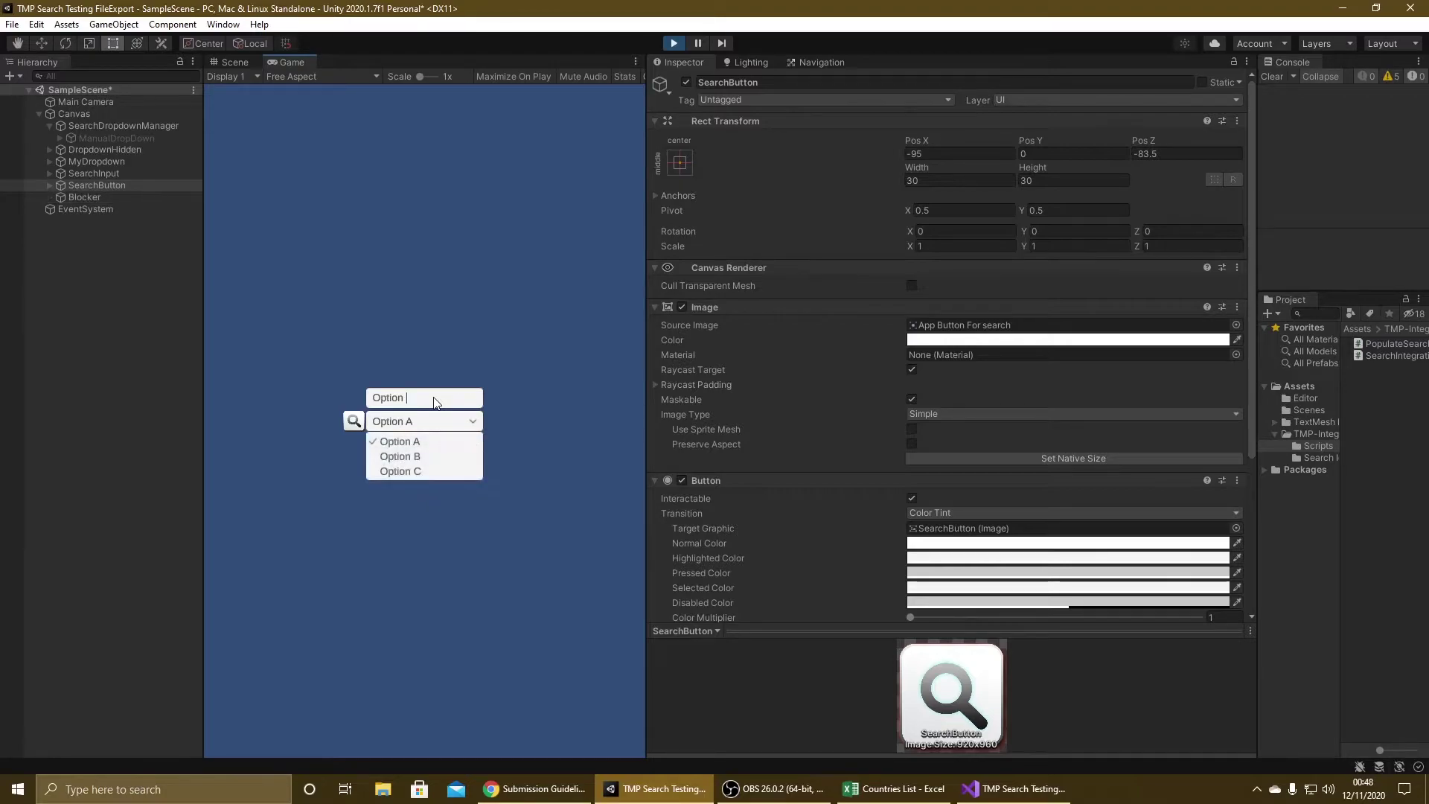
{"action": "type", "text": "C"}
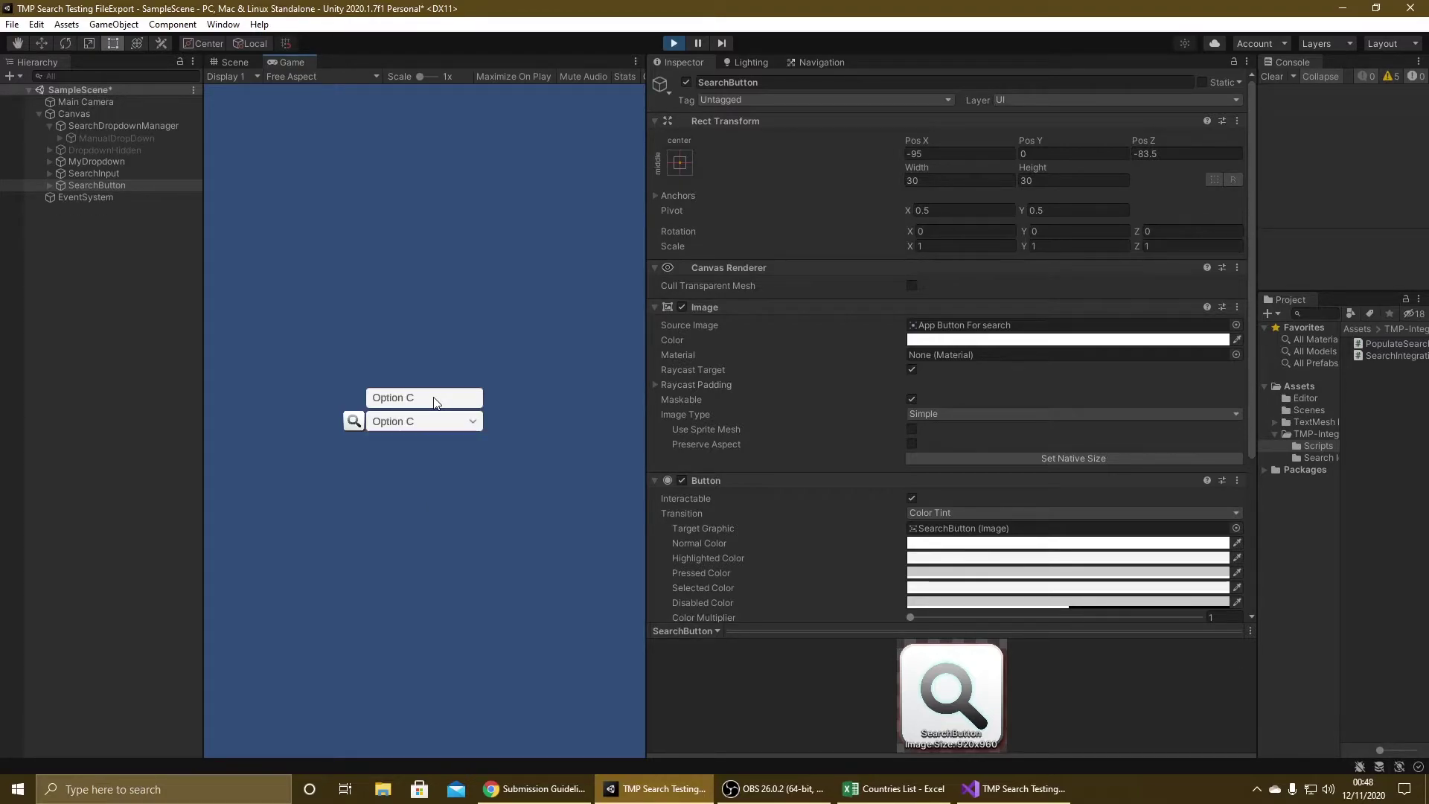
{"action": "key", "text": "BackSpace"}
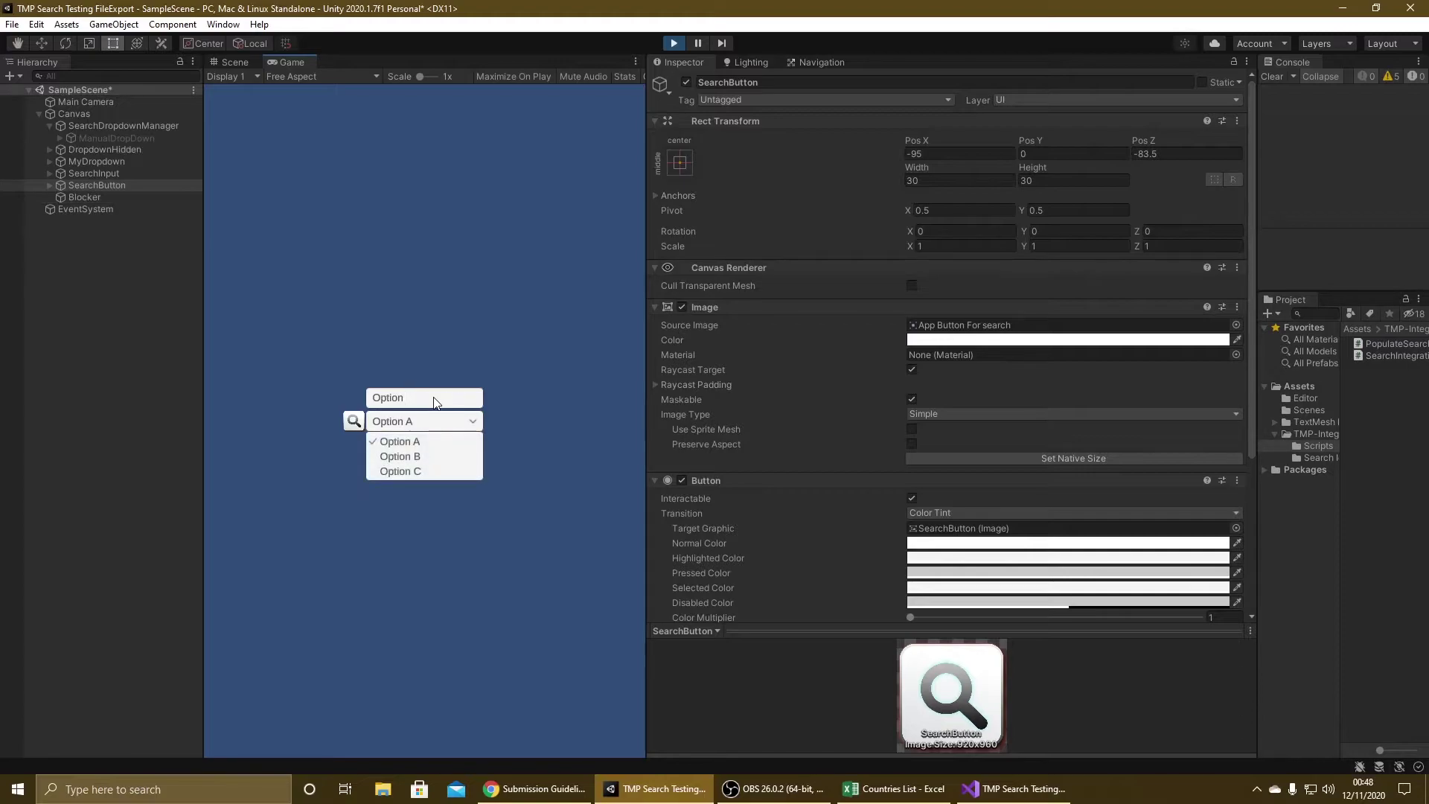
Set SearchDropdownManager's search input Type to Name in the running scene and again after exiting play mode.
{"action": "left_click", "coordinate": [155, 125]}
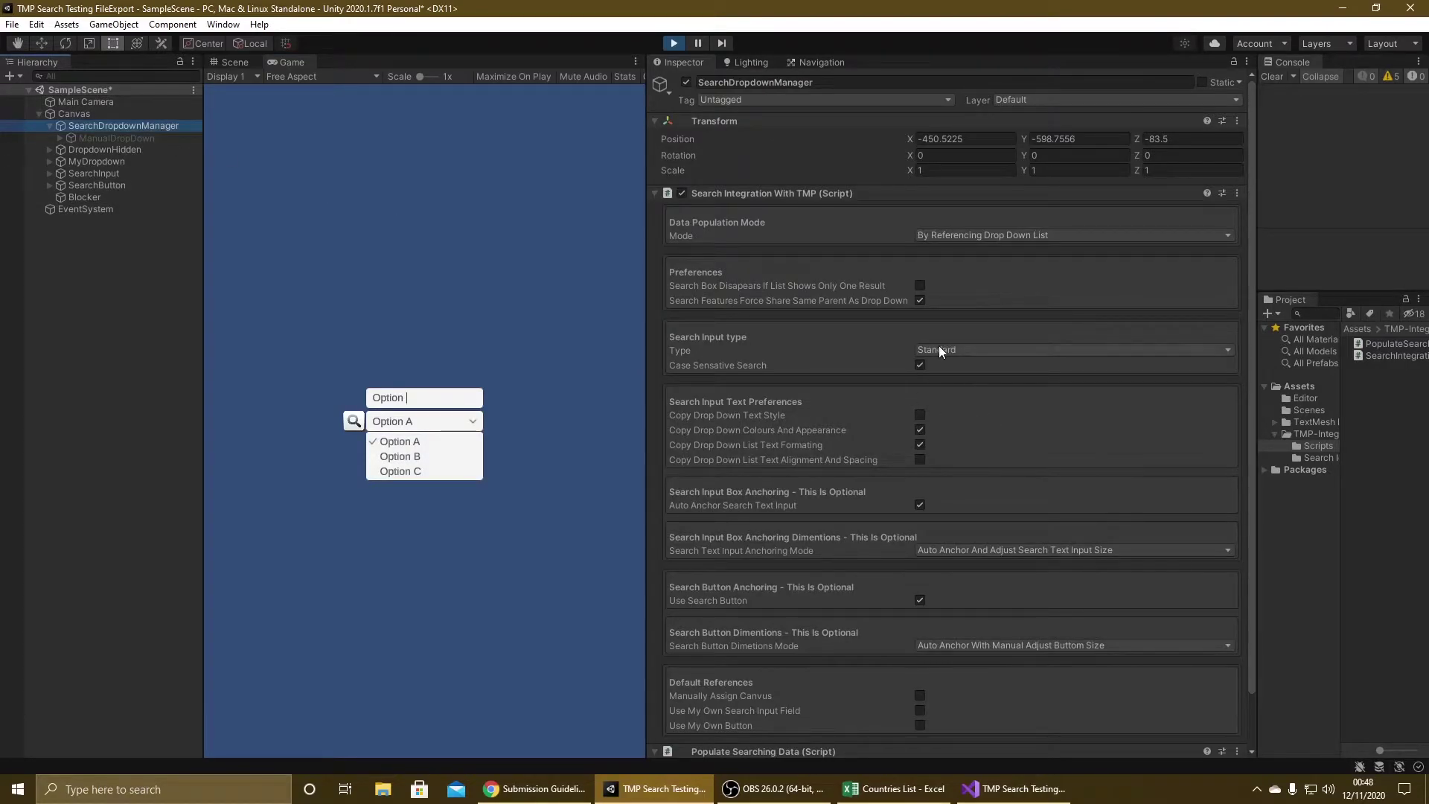
{"action": "left_click", "coordinate": [941, 348]}
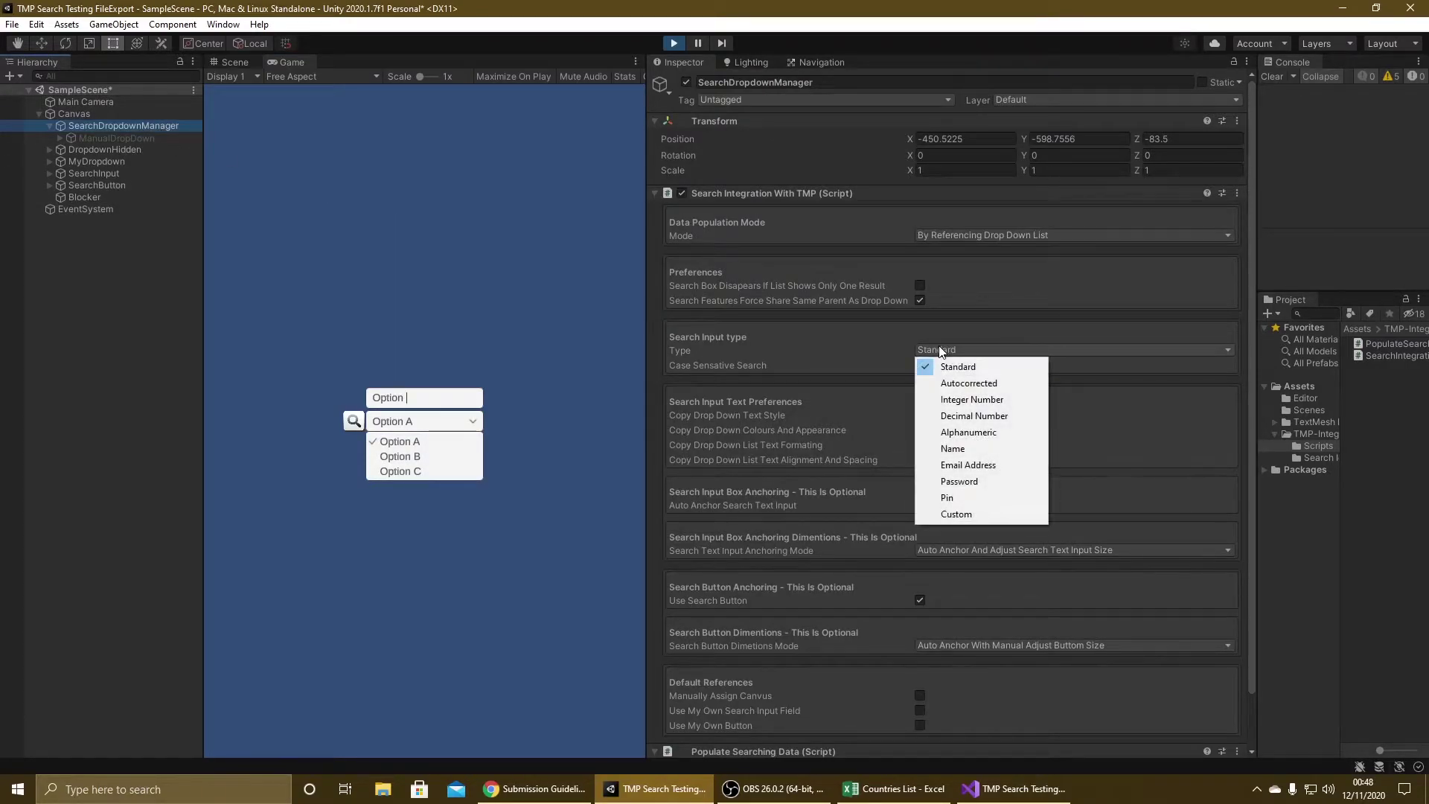
{"action": "left_click", "coordinate": [954, 447]}
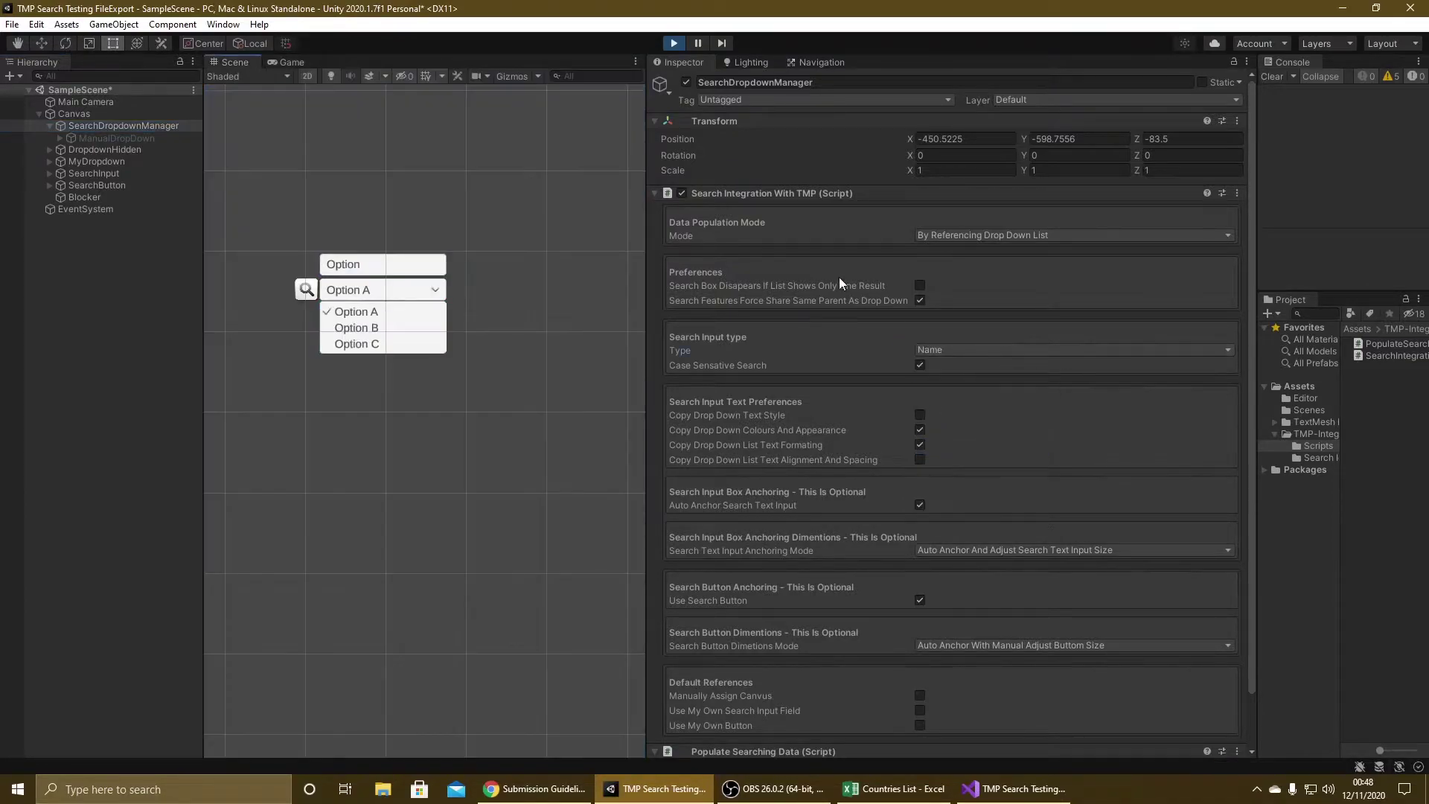
{"action": "left_click", "coordinate": [673, 44]}
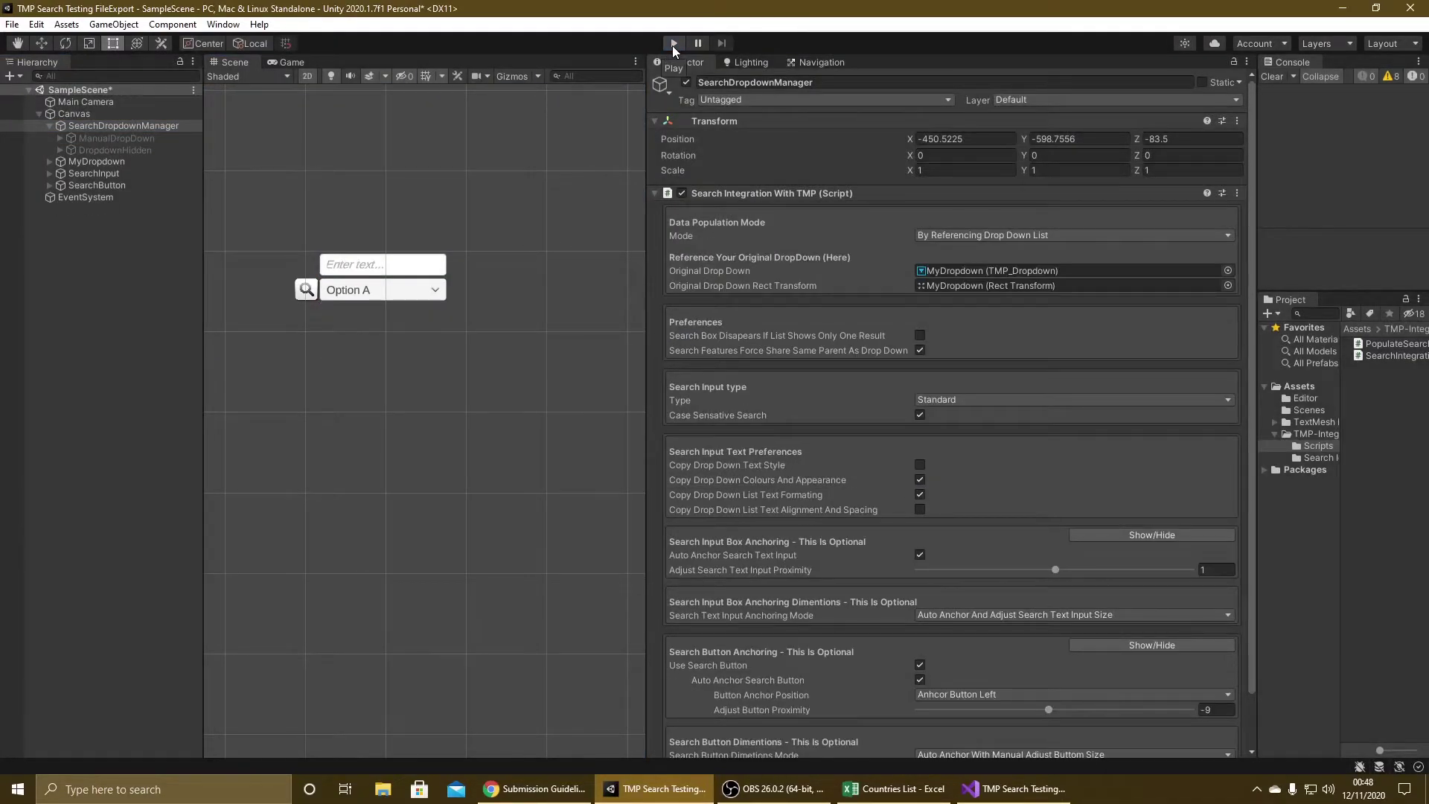
{"action": "left_click", "coordinate": [963, 400]}
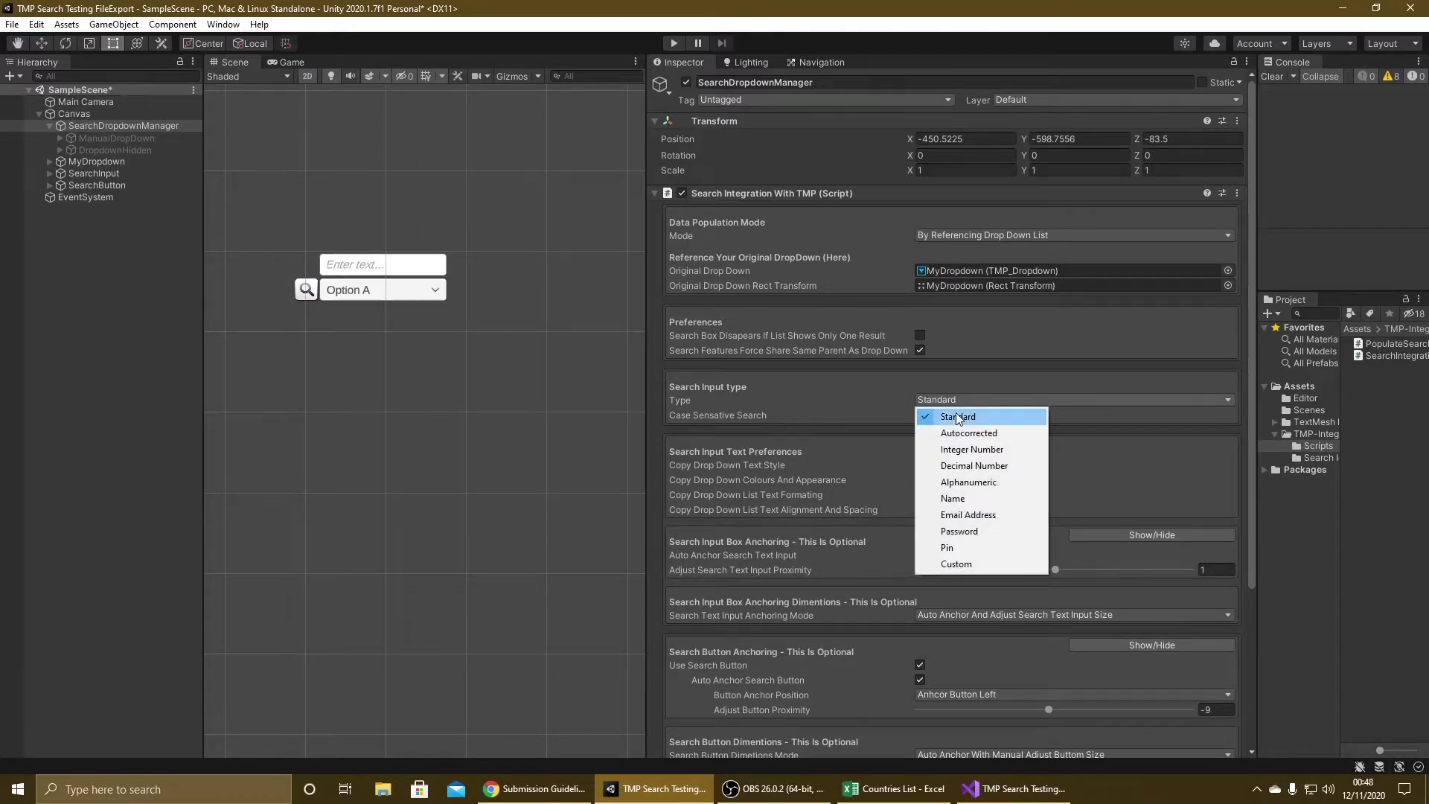
{"action": "left_click", "coordinate": [953, 498]}
Run the scene and search the dropdown for "Option C" with the Name input type.
{"action": "left_click", "coordinate": [674, 44]}
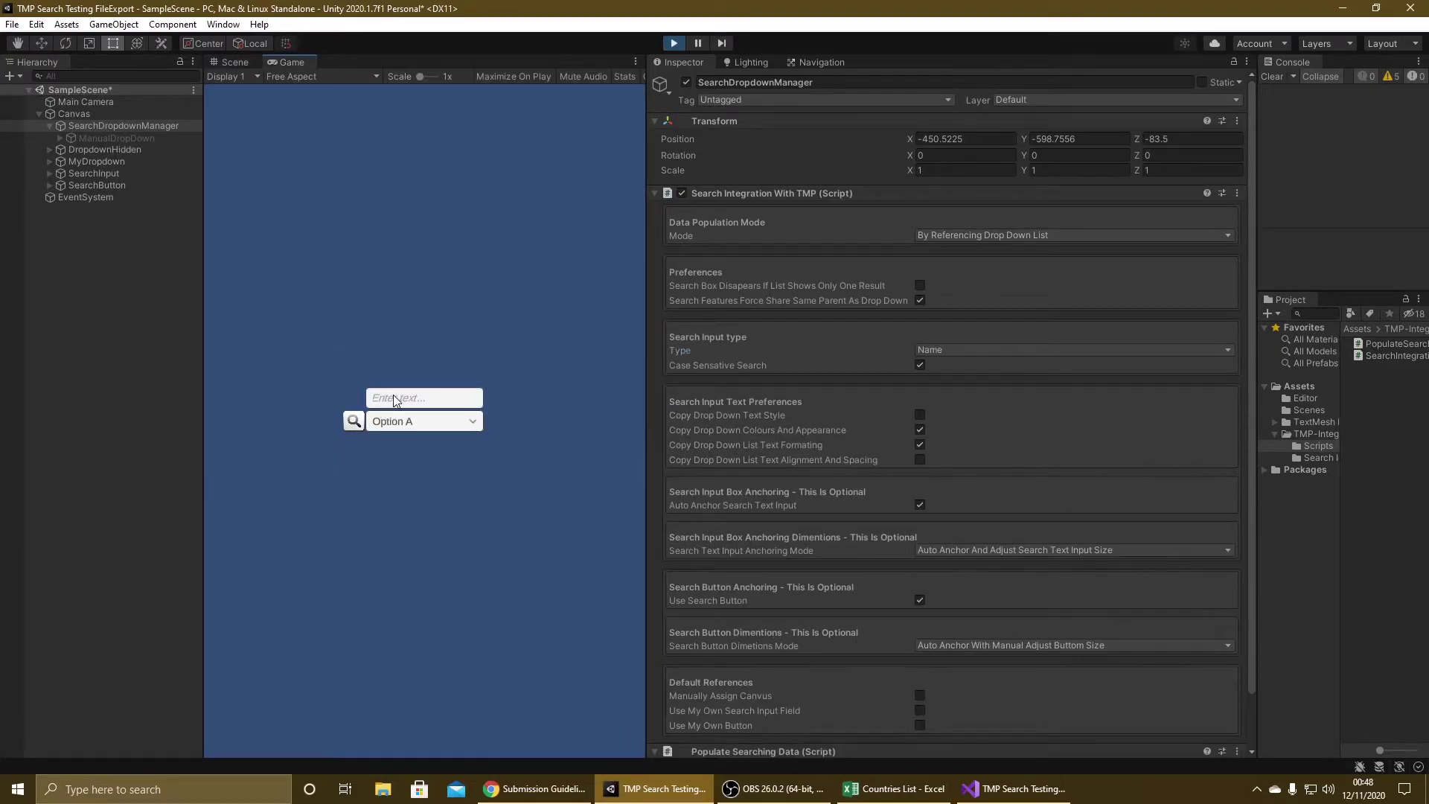
{"action": "left_click", "coordinate": [396, 399]}
{"action": "type", "text": "Op"}
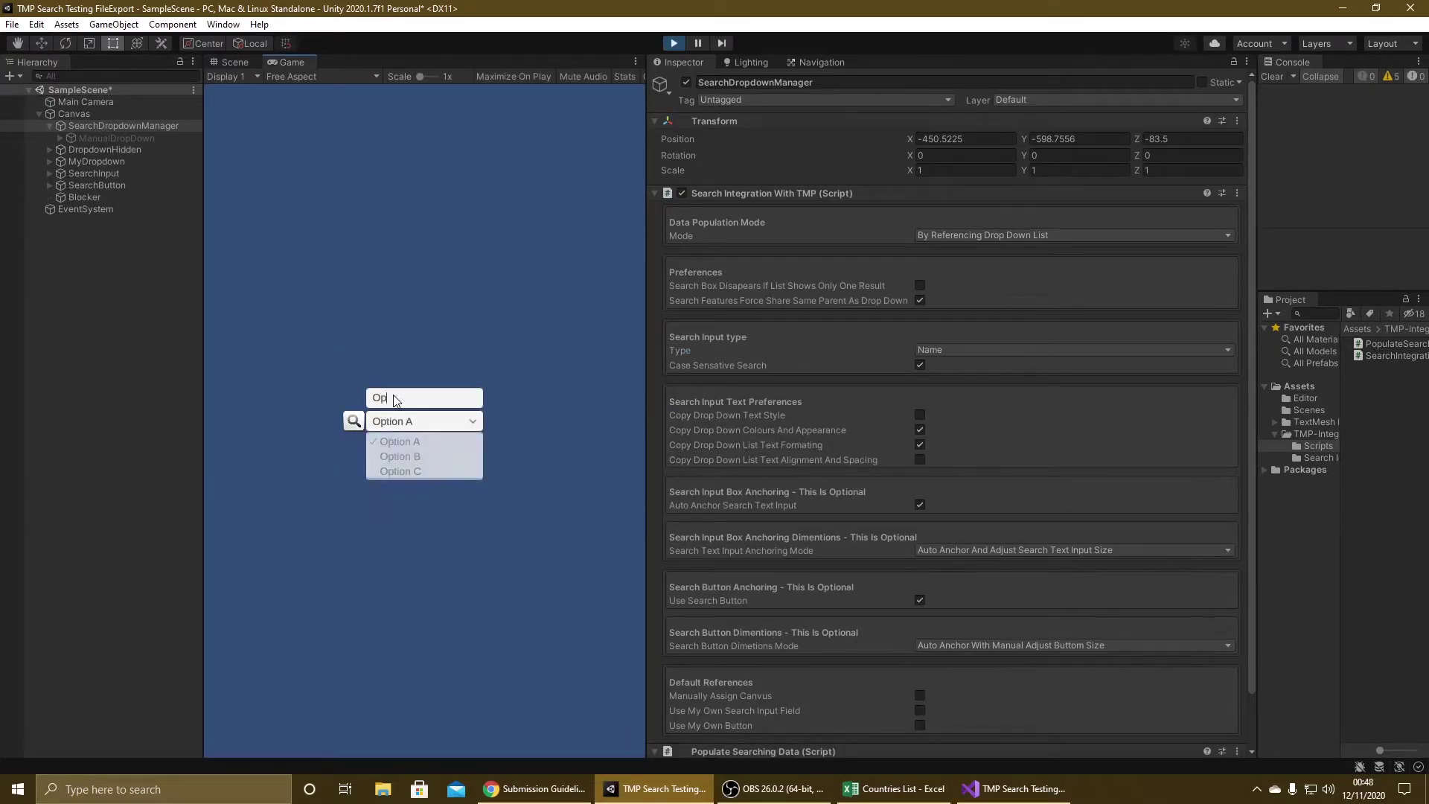
{"action": "type", "text": "tion C"}
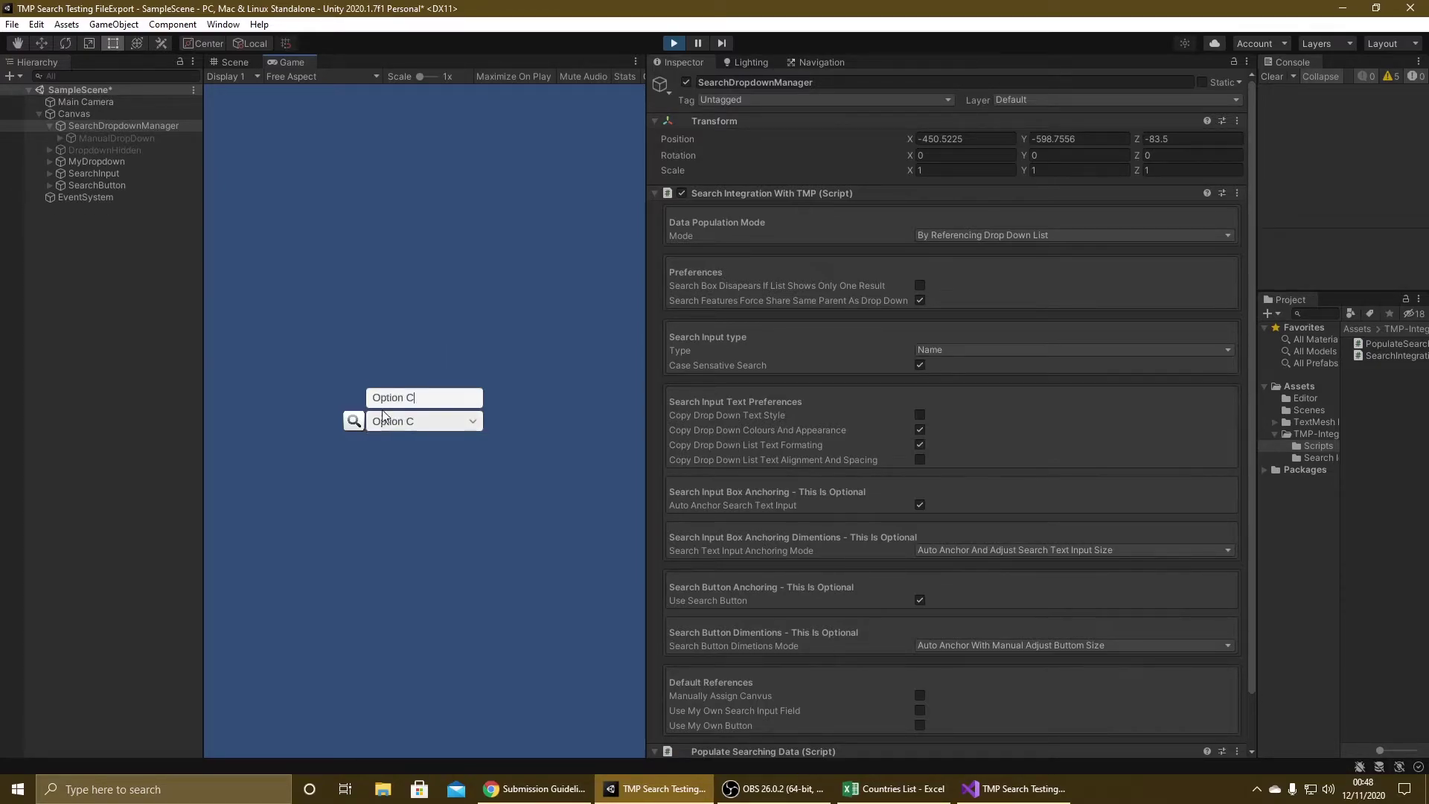
Exit play mode and turn off case-sensitive search for SearchDropdownManager.
{"action": "left_click", "coordinate": [682, 44]}
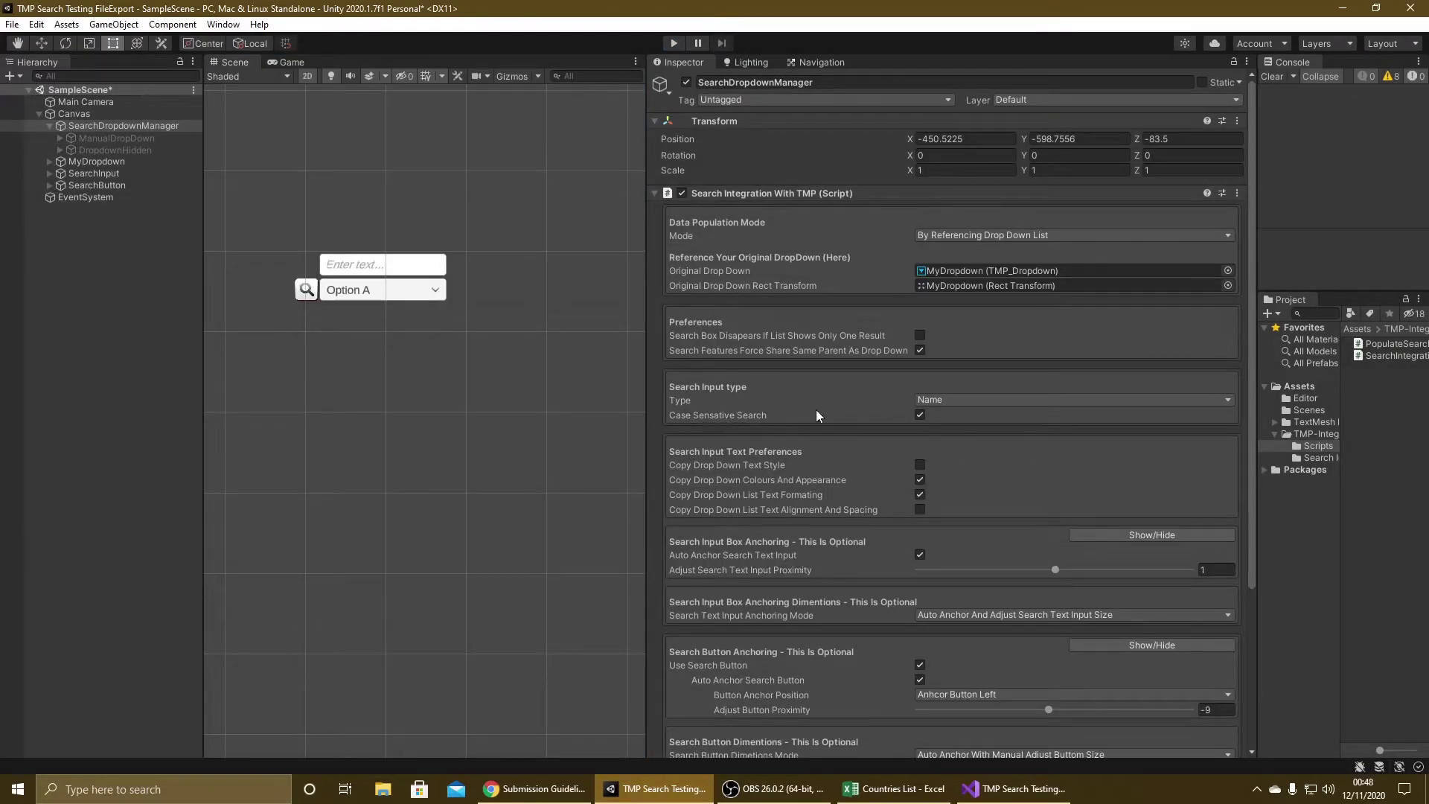
{"action": "left_click", "coordinate": [921, 415]}
{"action": "scroll", "coordinate": [868, 514], "scroll_direction": "down", "scroll_amount": 3}
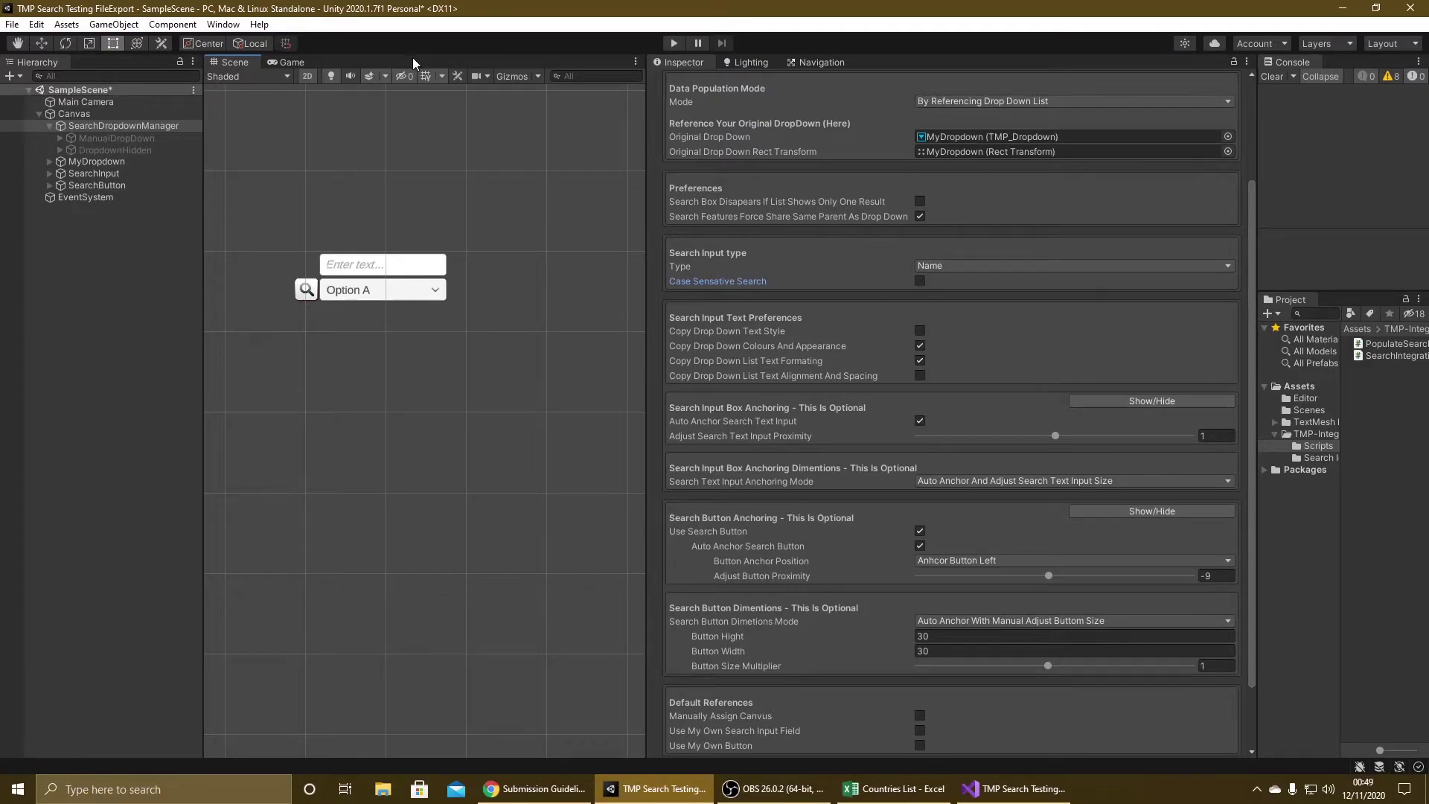
Examine the color of MyDropdown's Image component and its TextMeshPro dropdown settings.
{"action": "left_click", "coordinate": [111, 186]}
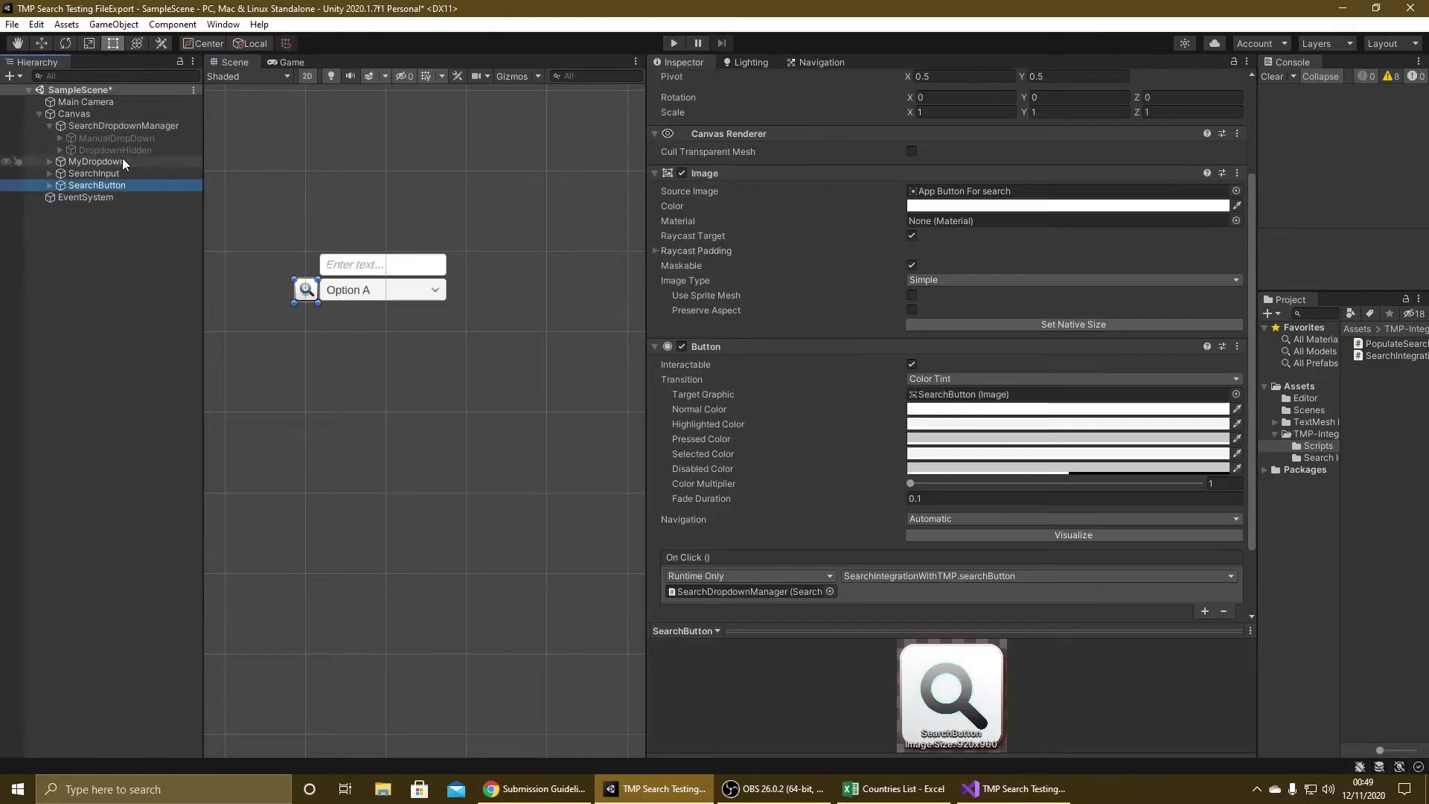
{"action": "left_click", "coordinate": [132, 127]}
{"action": "left_click", "coordinate": [102, 183]}
{"action": "left_click", "coordinate": [104, 174]}
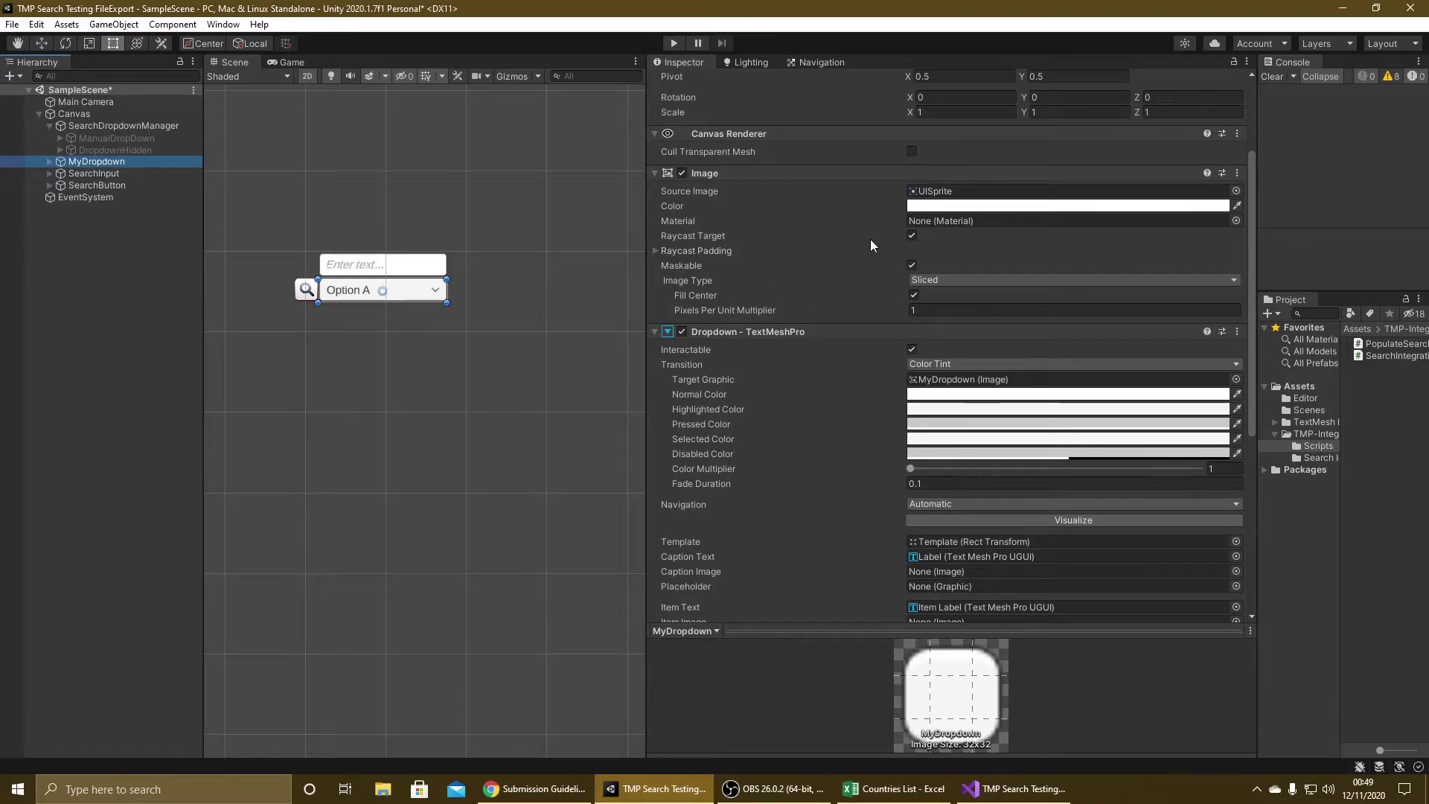
{"action": "left_click", "coordinate": [936, 204]}
{"action": "mouse_move", "coordinate": [1031, 296]}
{"action": "left_mouse_down"}
{"action": "mouse_move", "coordinate": [999, 299]}
{"action": "mouse_move", "coordinate": [981, 278]}
{"action": "left_mouse_up"}
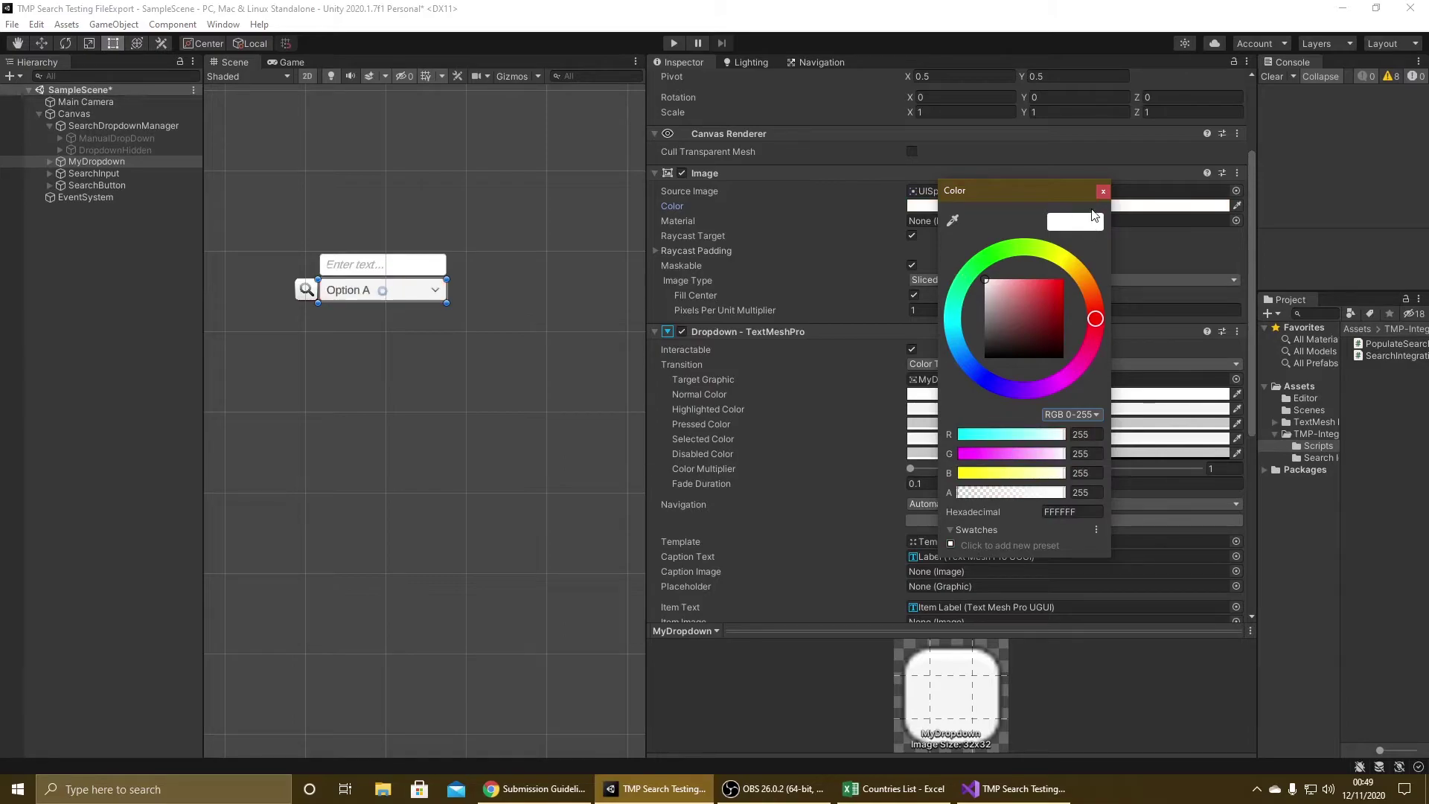
{"action": "left_click", "coordinate": [1103, 191]}
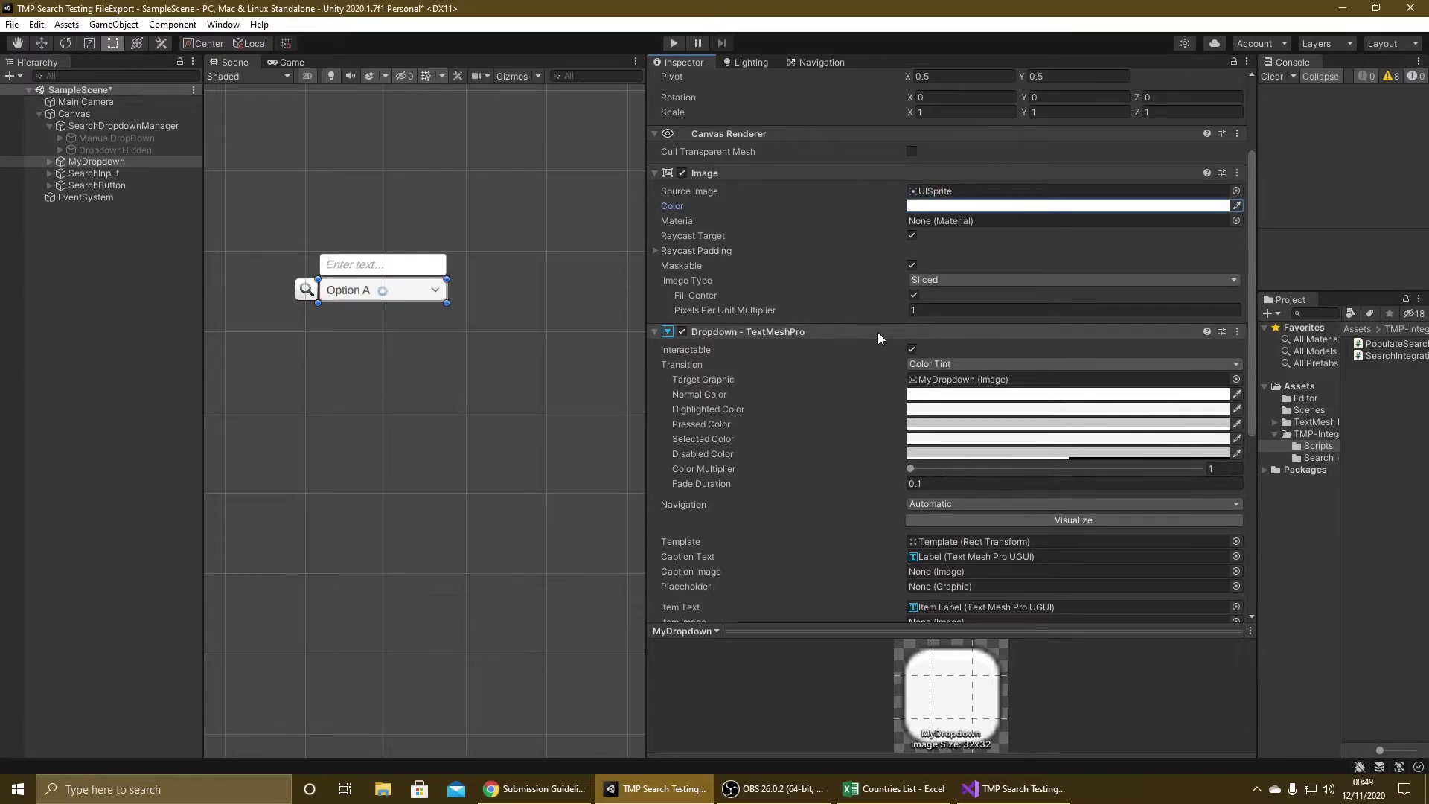
{"action": "scroll", "coordinate": [877, 332], "scroll_direction": "down", "scroll_amount": 3}
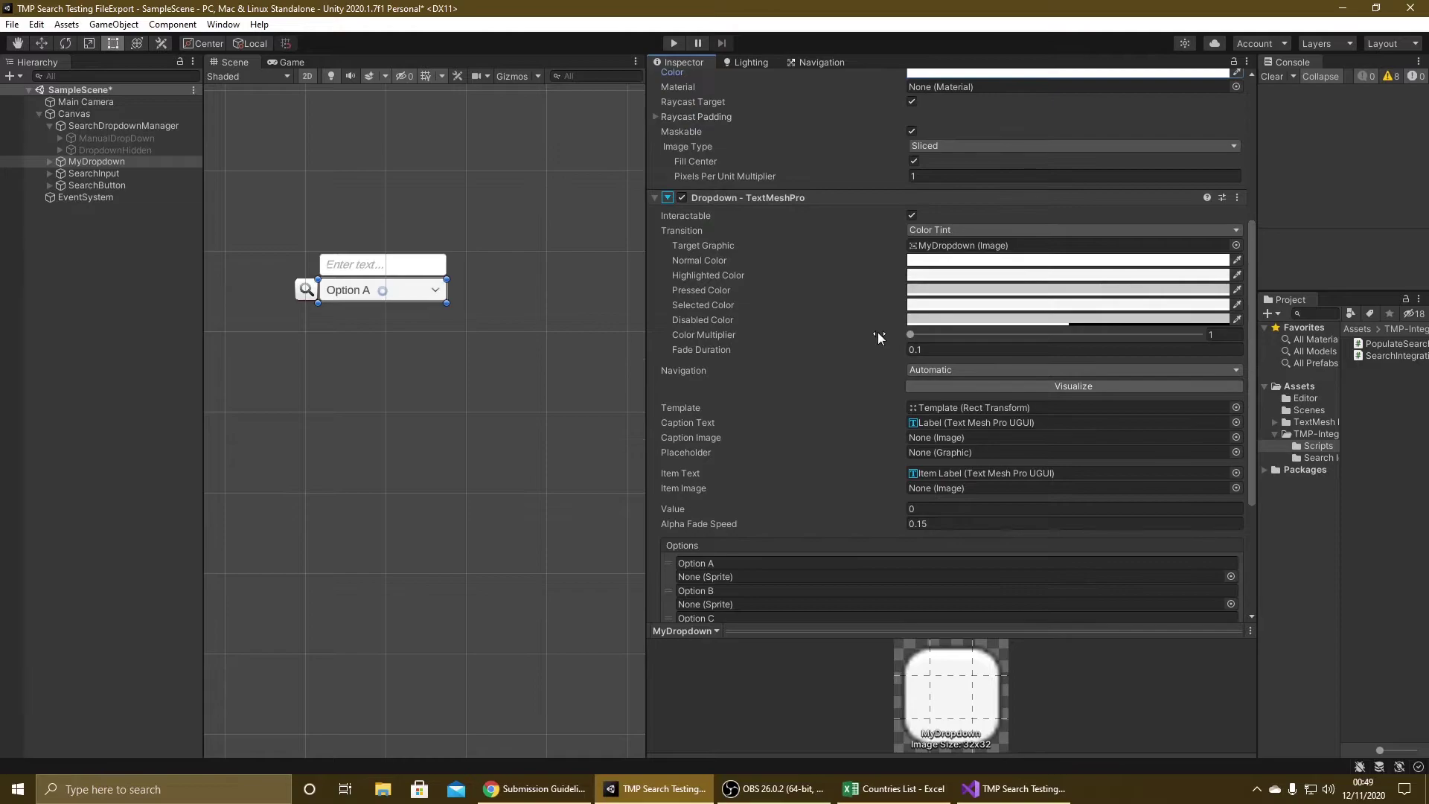
Set the vertex color of MyDropdown's Label text to red (DB1010).
{"action": "left_click", "coordinate": [48, 162]}
{"action": "left_click", "coordinate": [104, 174]}
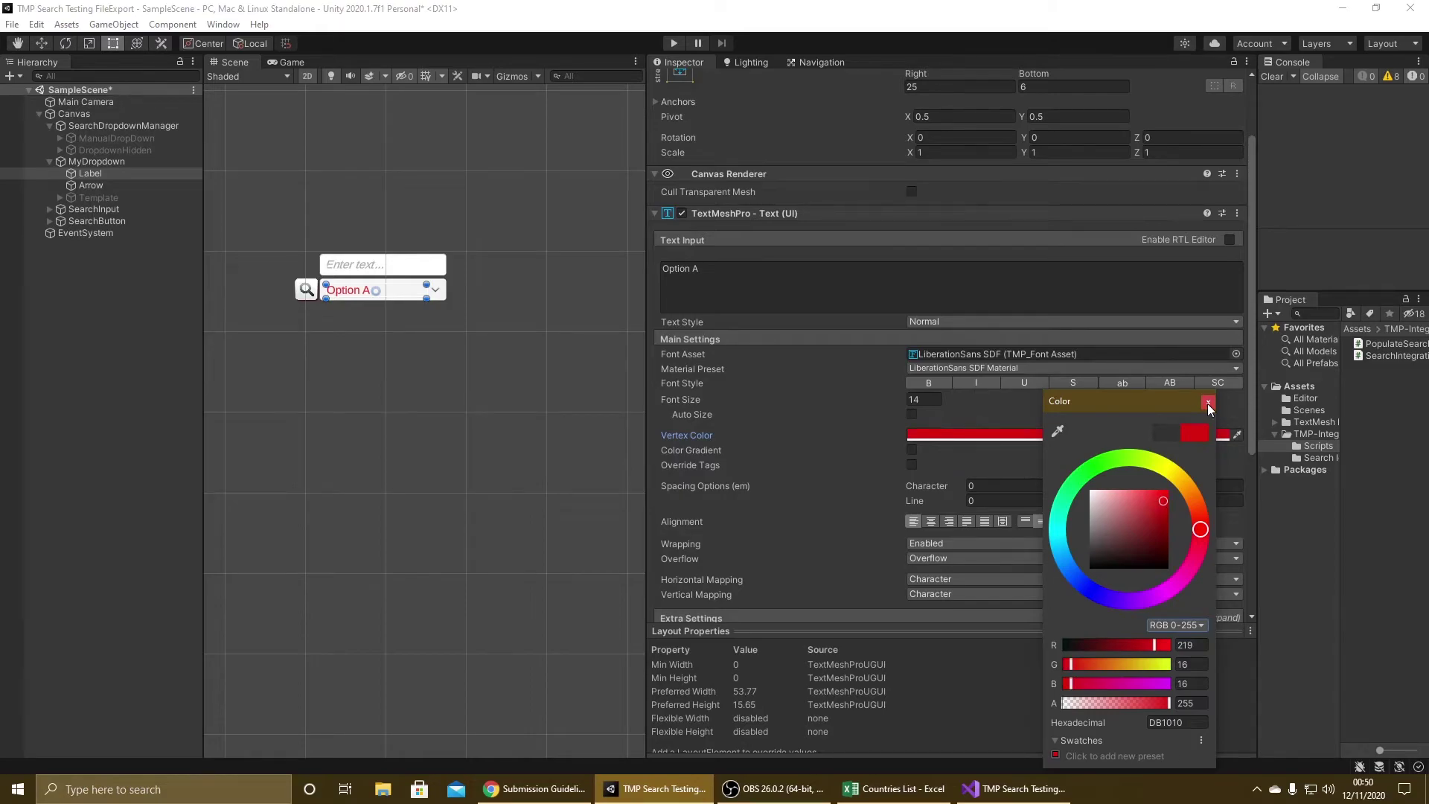
{"action": "left_click", "coordinate": [1207, 403]}
Test the copied text color in the running scene by entering and clearing "Asas" in the search box, and exit play mode.
{"action": "left_click", "coordinate": [675, 43]}
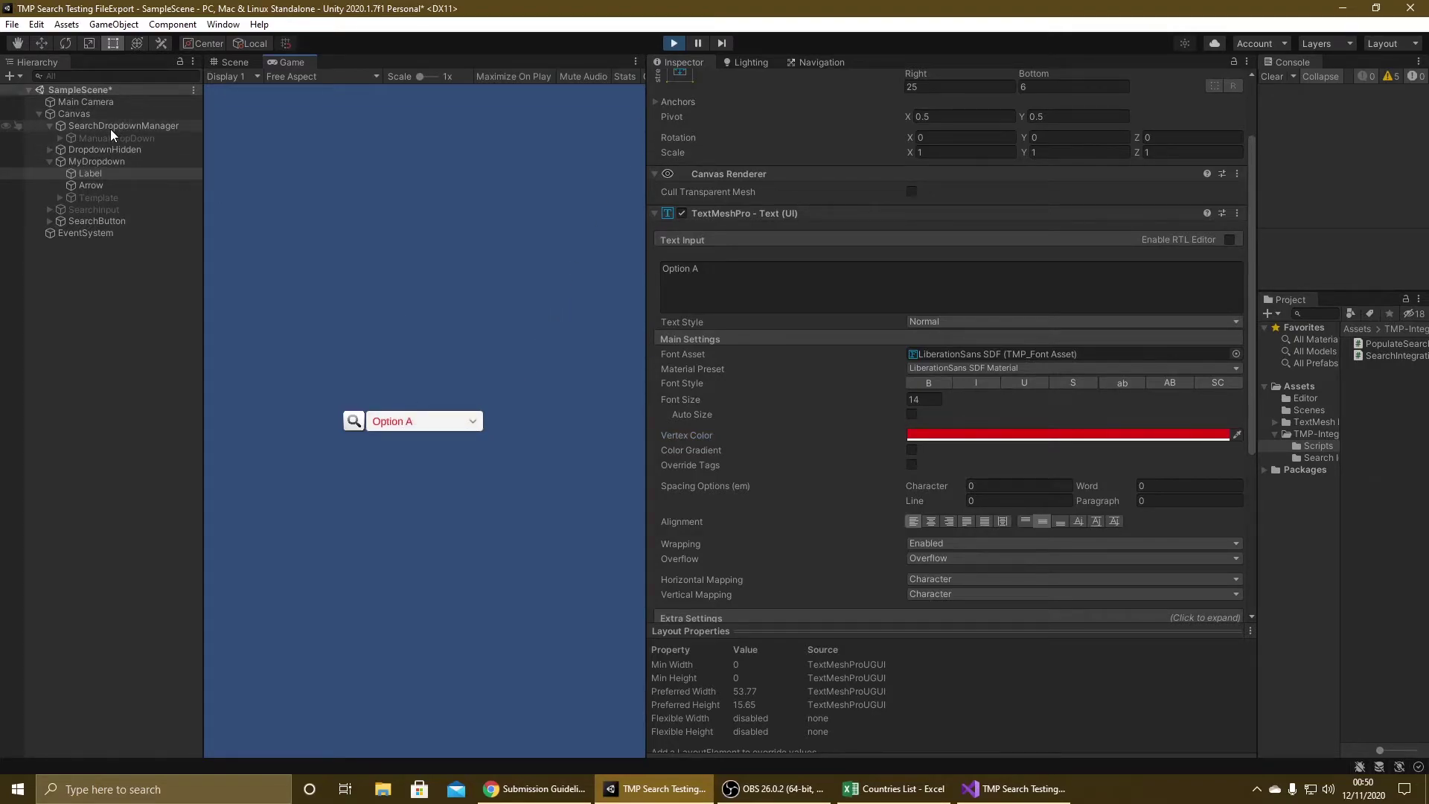
{"action": "left_click", "coordinate": [357, 421]}
{"action": "left_click", "coordinate": [406, 402]}
{"action": "type", "text": "Asas"}
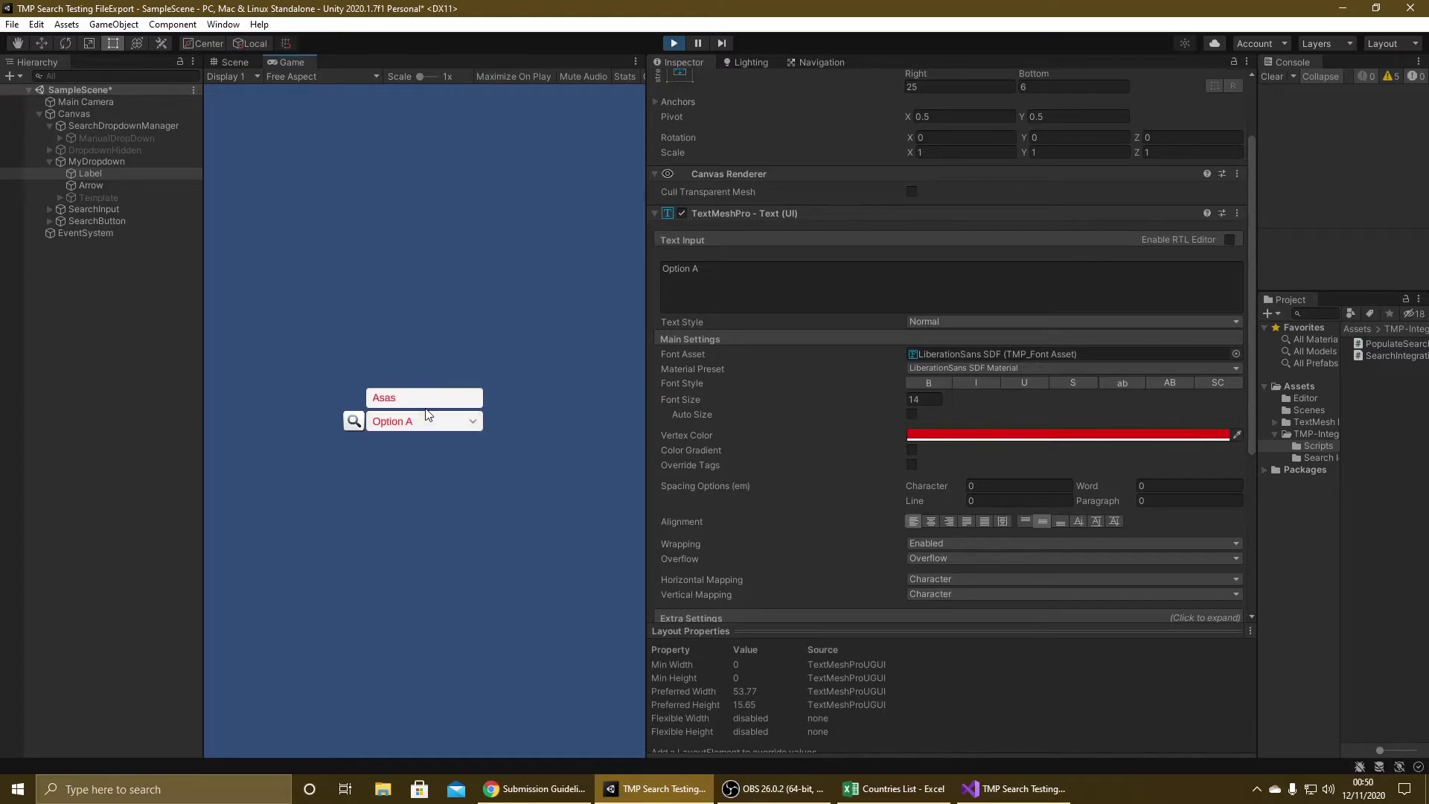
{"action": "key", "text": "BackSpace"}
{"action": "key", "text": "BackSpace"}
{"action": "key", "text": "BackSpace"}
{"action": "left_click", "coordinate": [673, 44]}
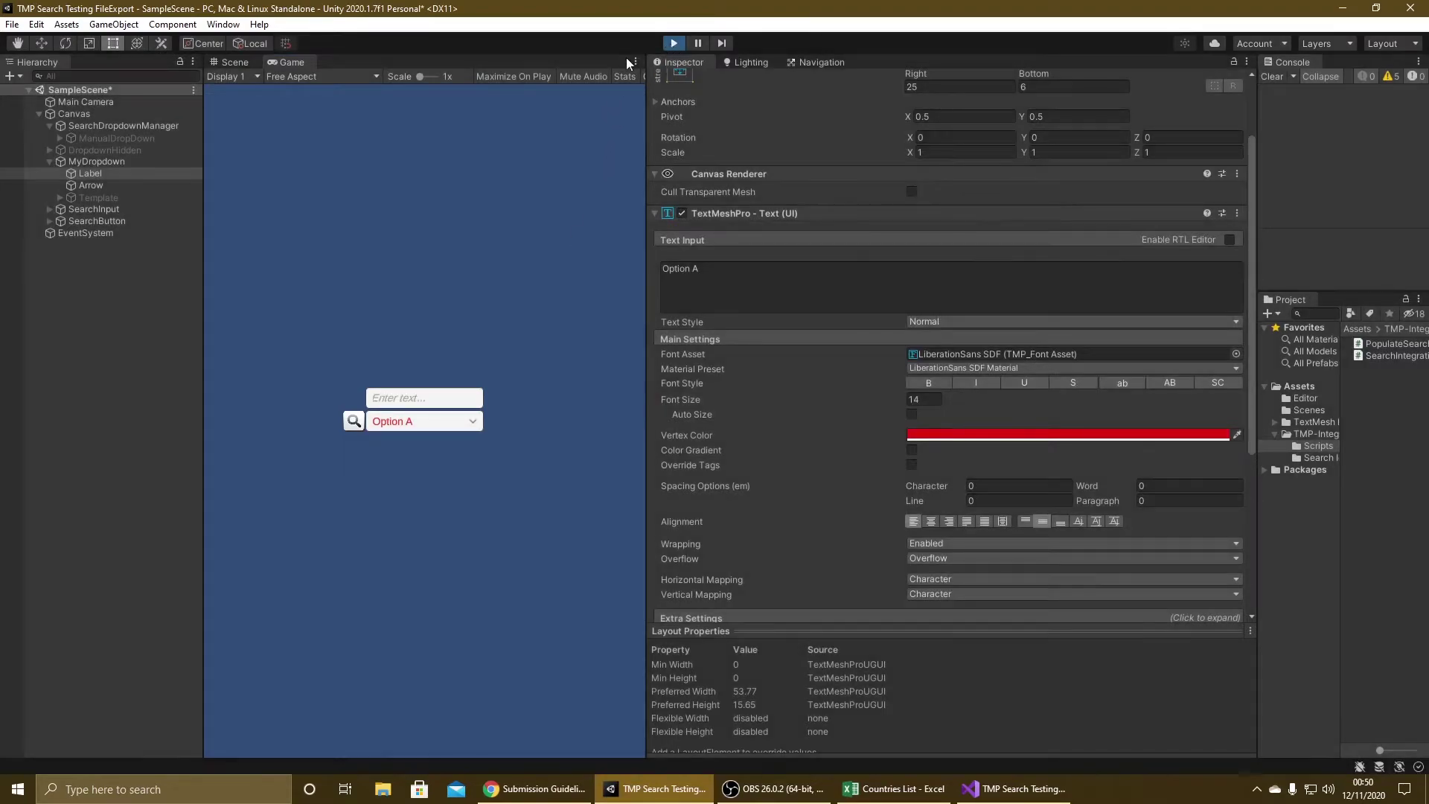
Review SearchDropdownManager's Search Input Text Preferences and run the scene to enter "Nhfghrfb" in the search box.
{"action": "left_click", "coordinate": [149, 126]}
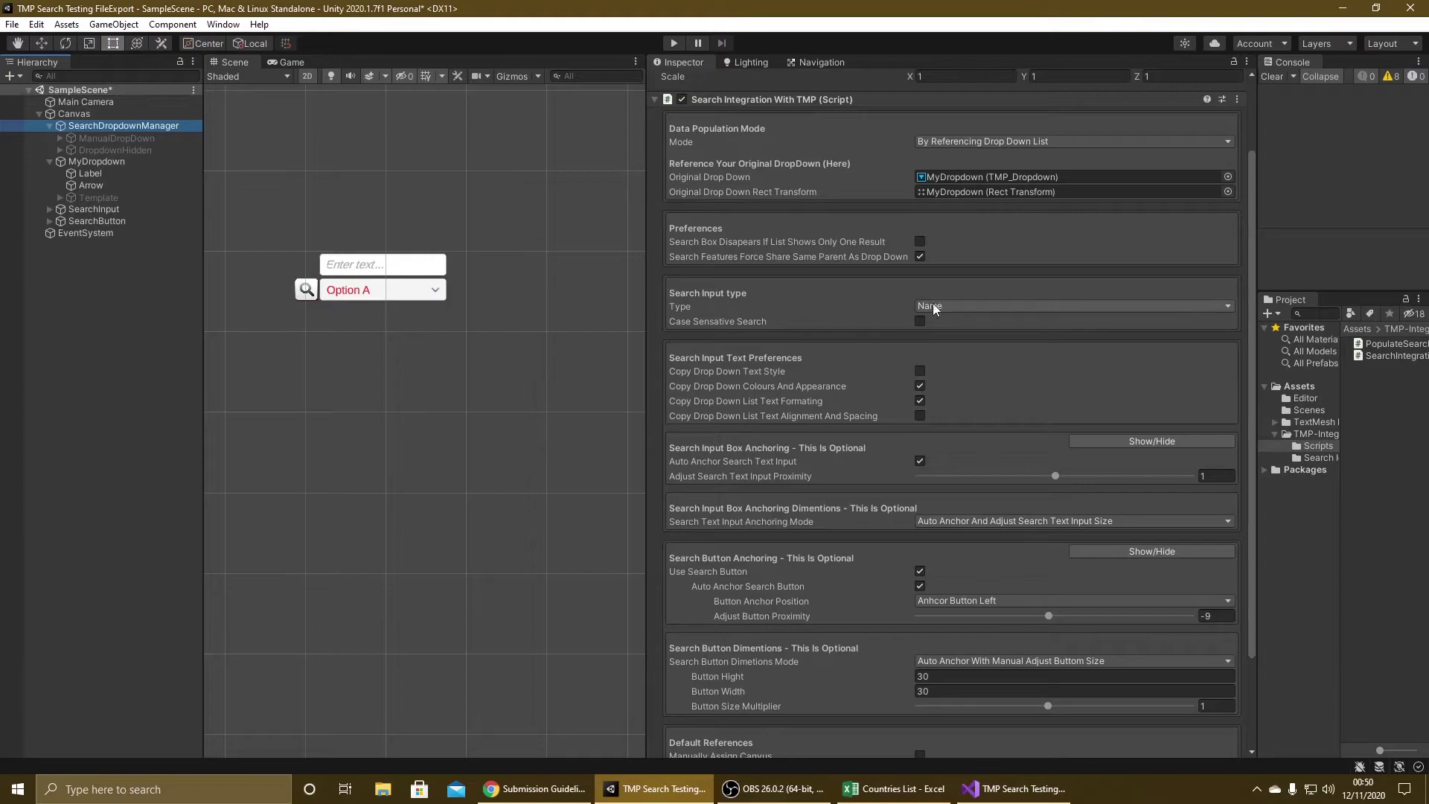
{"action": "scroll", "coordinate": [1040, 247], "scroll_direction": "down", "scroll_amount": 3}
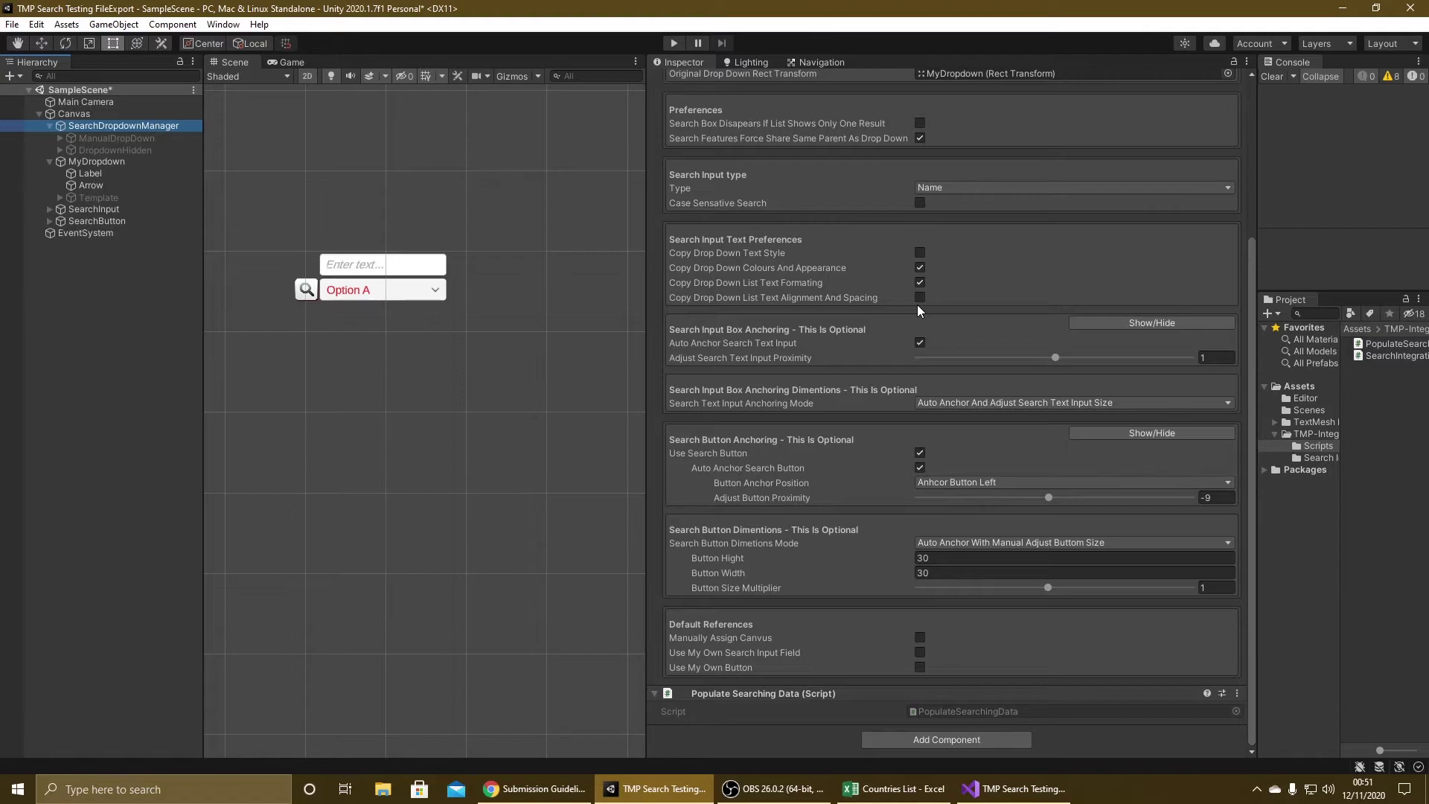
{"action": "left_click", "coordinate": [672, 44]}
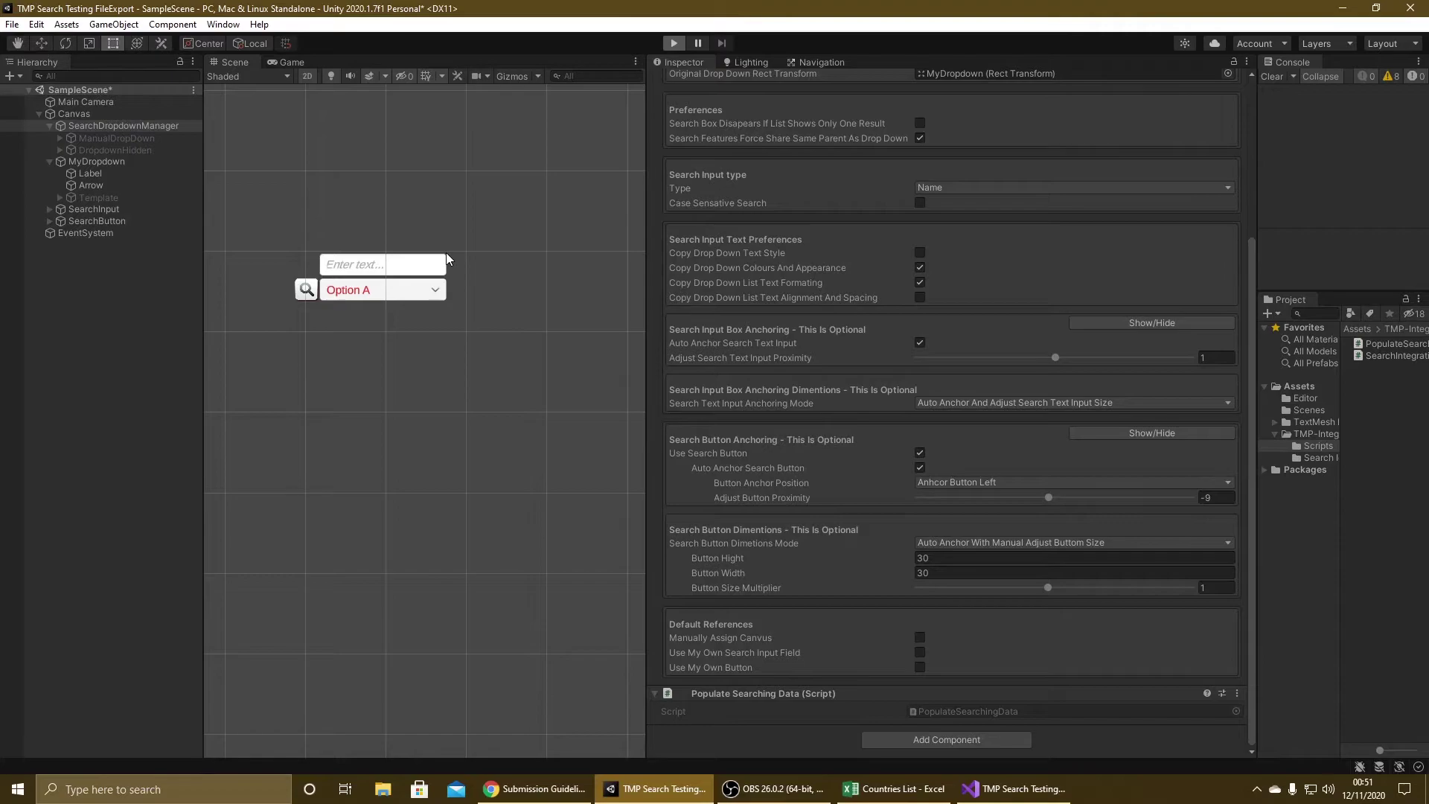
{"action": "left_click", "coordinate": [353, 421]}
{"action": "type", "text": "Nhfghrfb"}
Clear the test text from the running scene's search box and exit play mode.
{"action": "key", "text": "BackSpace"}
{"action": "key", "text": "BackSpace"}
{"action": "key", "text": "BackSpace"}
{"action": "key", "text": "BackSpace"}
{"action": "key", "text": "BackSpace"}
{"action": "key", "text": "BackSpace"}
{"action": "key", "text": "BackSpace"}
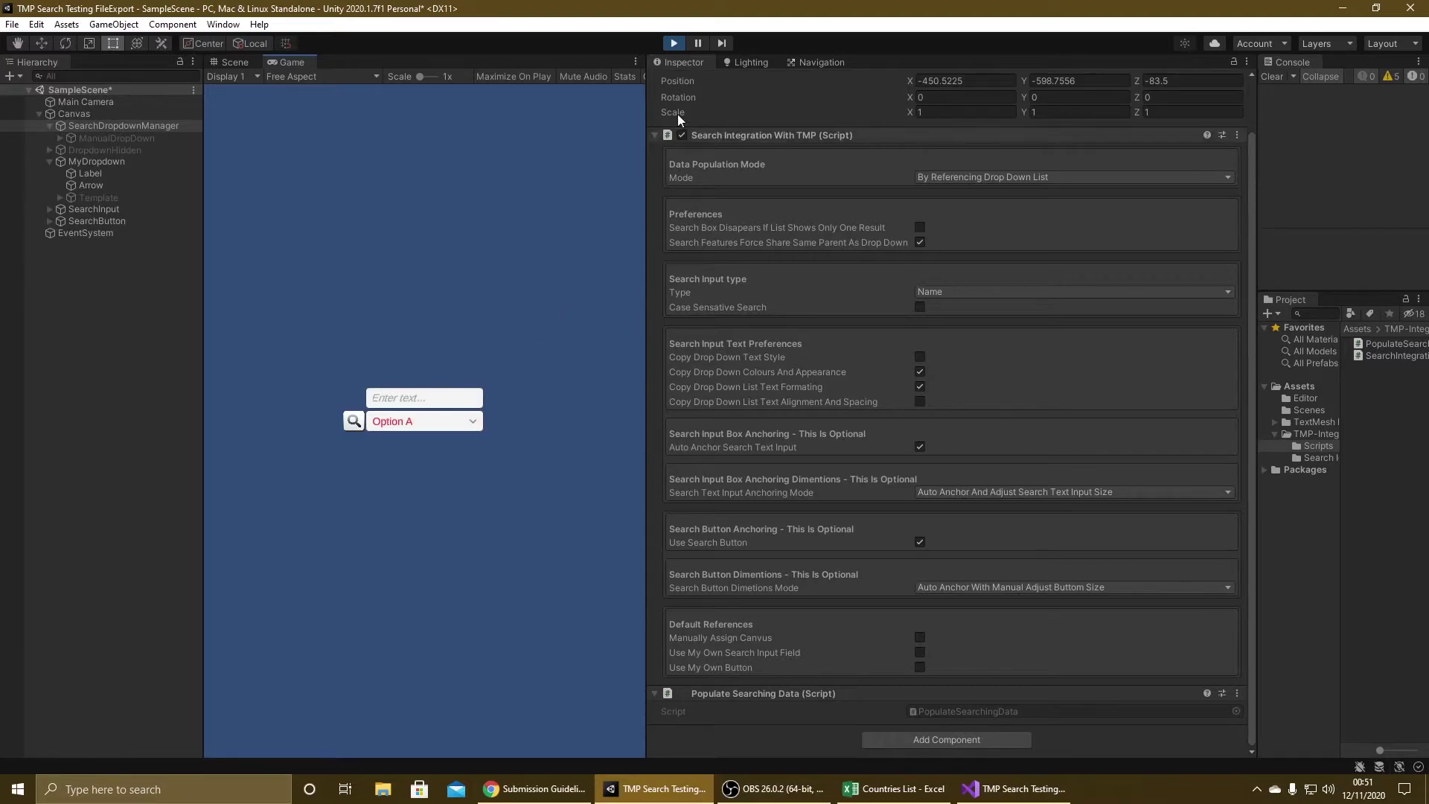
{"action": "left_click", "coordinate": [673, 43]}
{"action": "scroll", "coordinate": [873, 308], "scroll_direction": "down", "scroll_amount": 3}
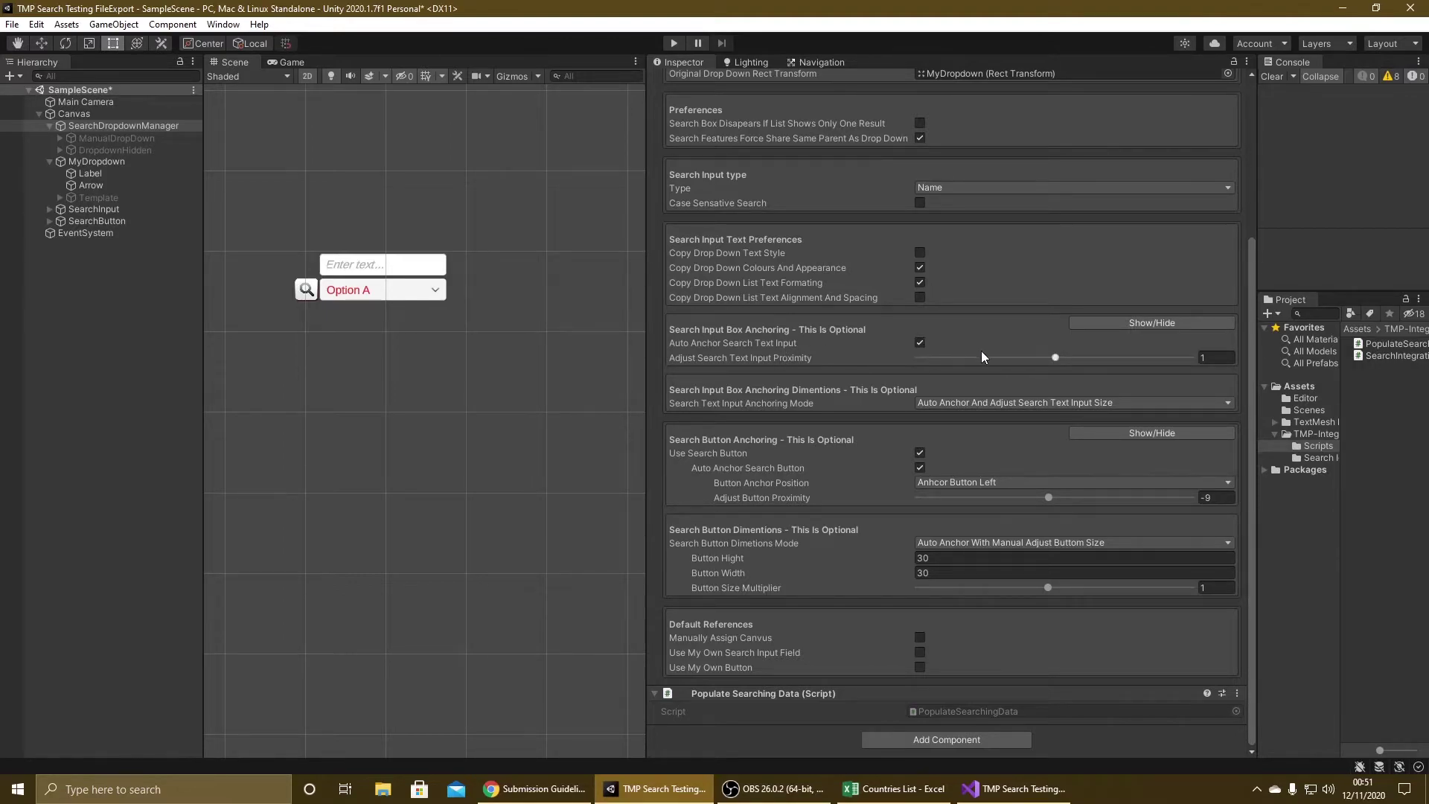
Toggle the search input box's visibility several times using its anchoring section's show/hide control, leaving the box shown.
{"action": "left_click", "coordinate": [1114, 325]}
{"action": "left_click", "coordinate": [1114, 324]}
{"action": "left_click", "coordinate": [1114, 325]}
{"action": "left_click", "coordinate": [1114, 324]}
{"action": "left_click", "coordinate": [1113, 324]}
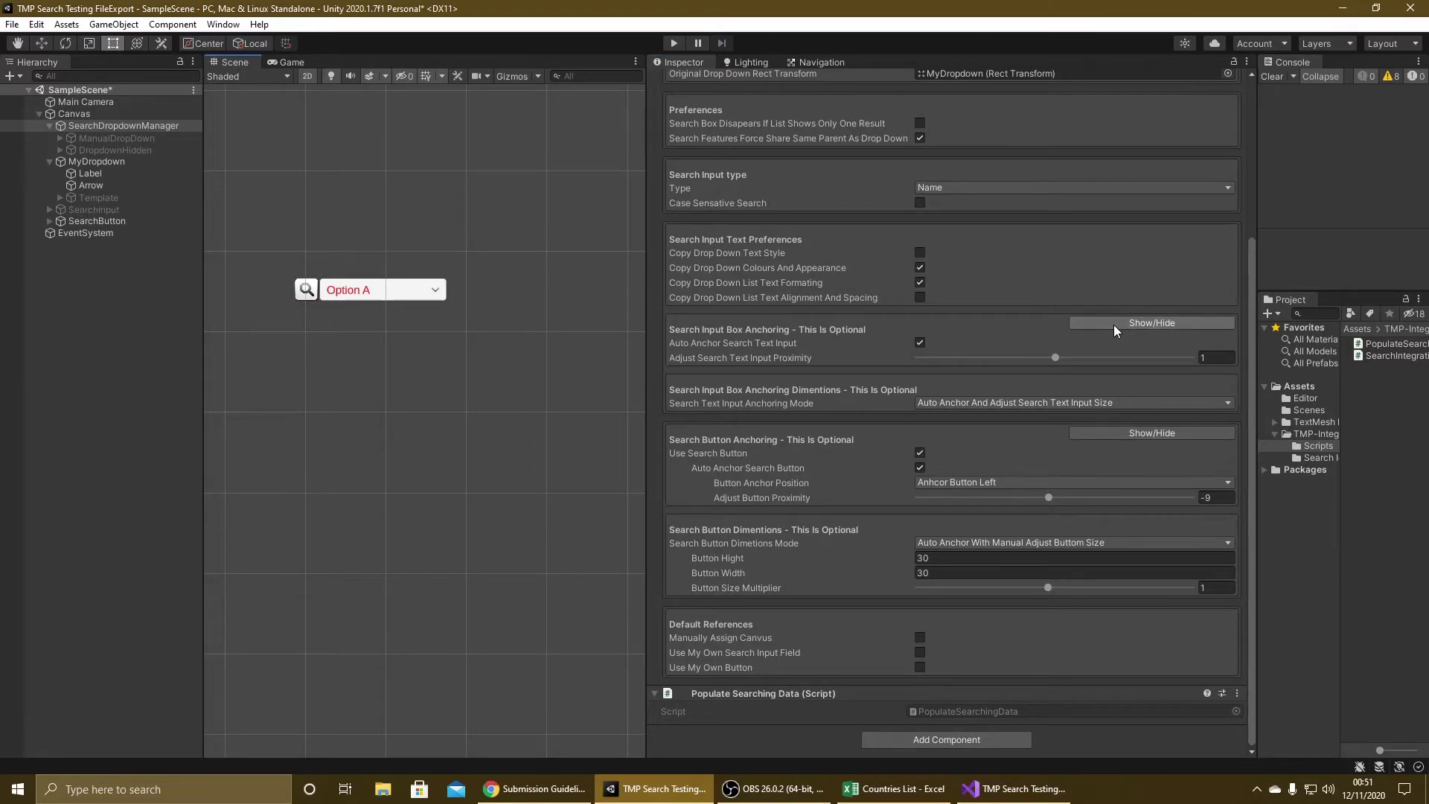
{"action": "left_click", "coordinate": [1113, 324]}
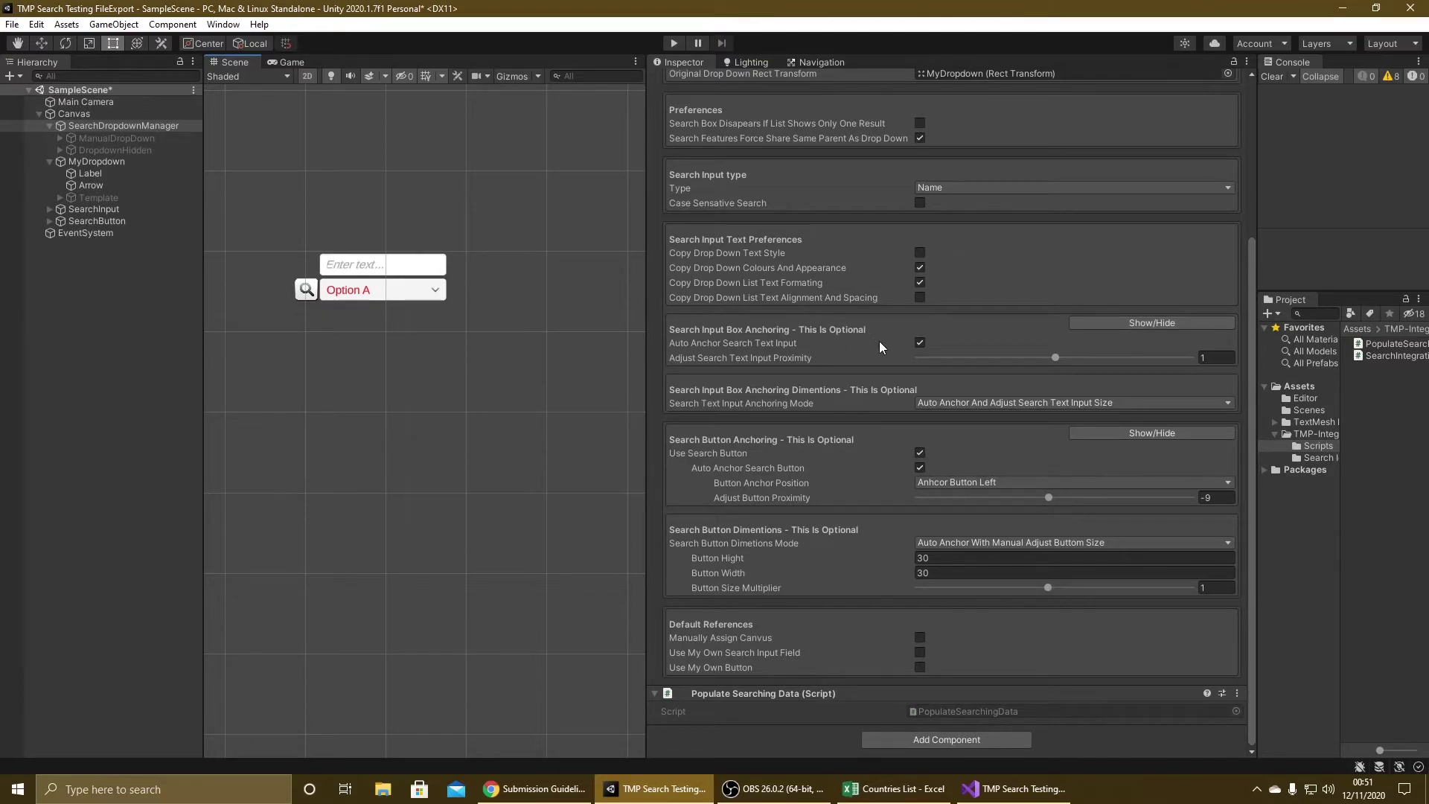
Set Adjust Search Text Input Proximity to 69, test the search box spacing in the running scene, and exit play mode.
{"action": "left_click_drag", "start_coordinate": [1056, 358], "coordinate": [1101, 354]}
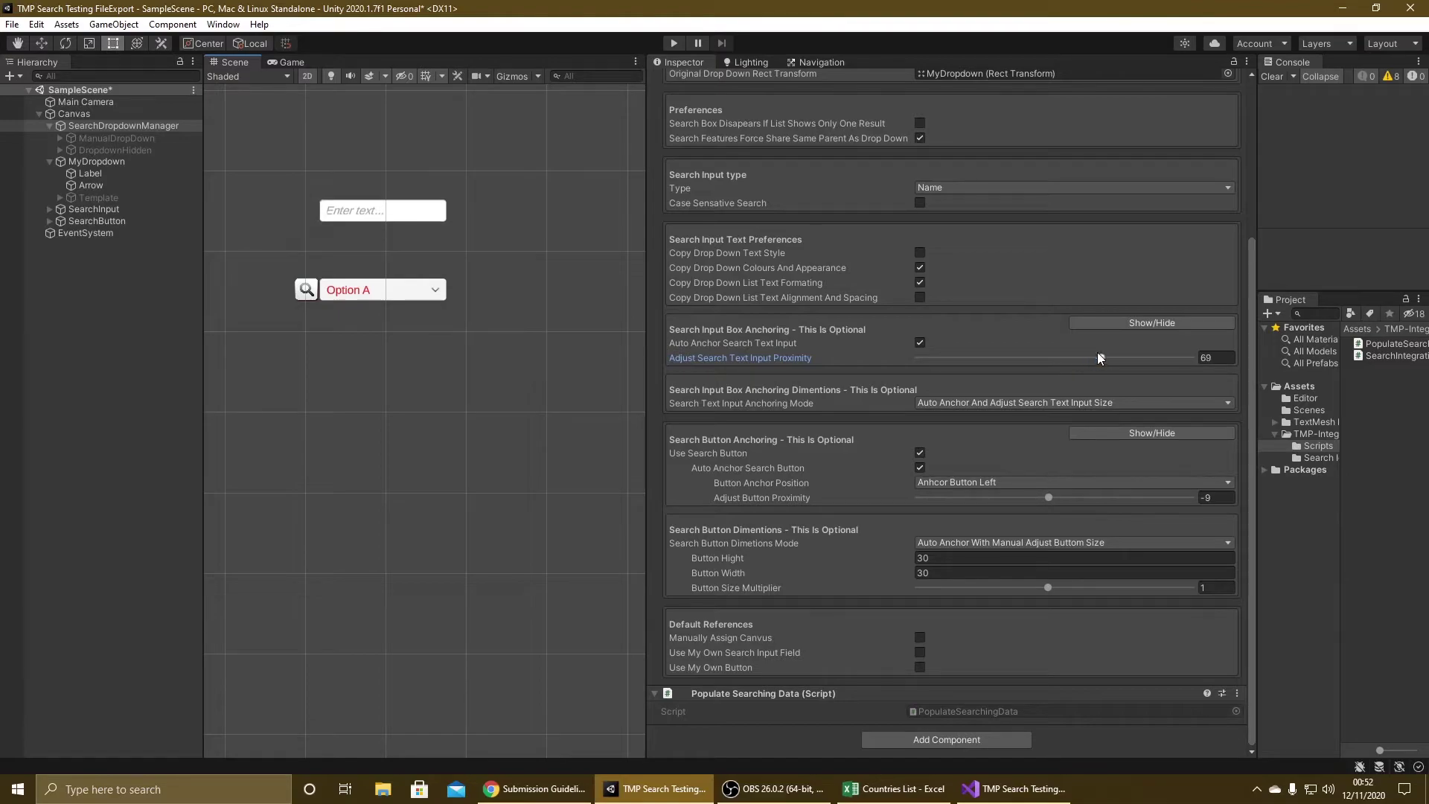
{"action": "left_click", "coordinate": [676, 44]}
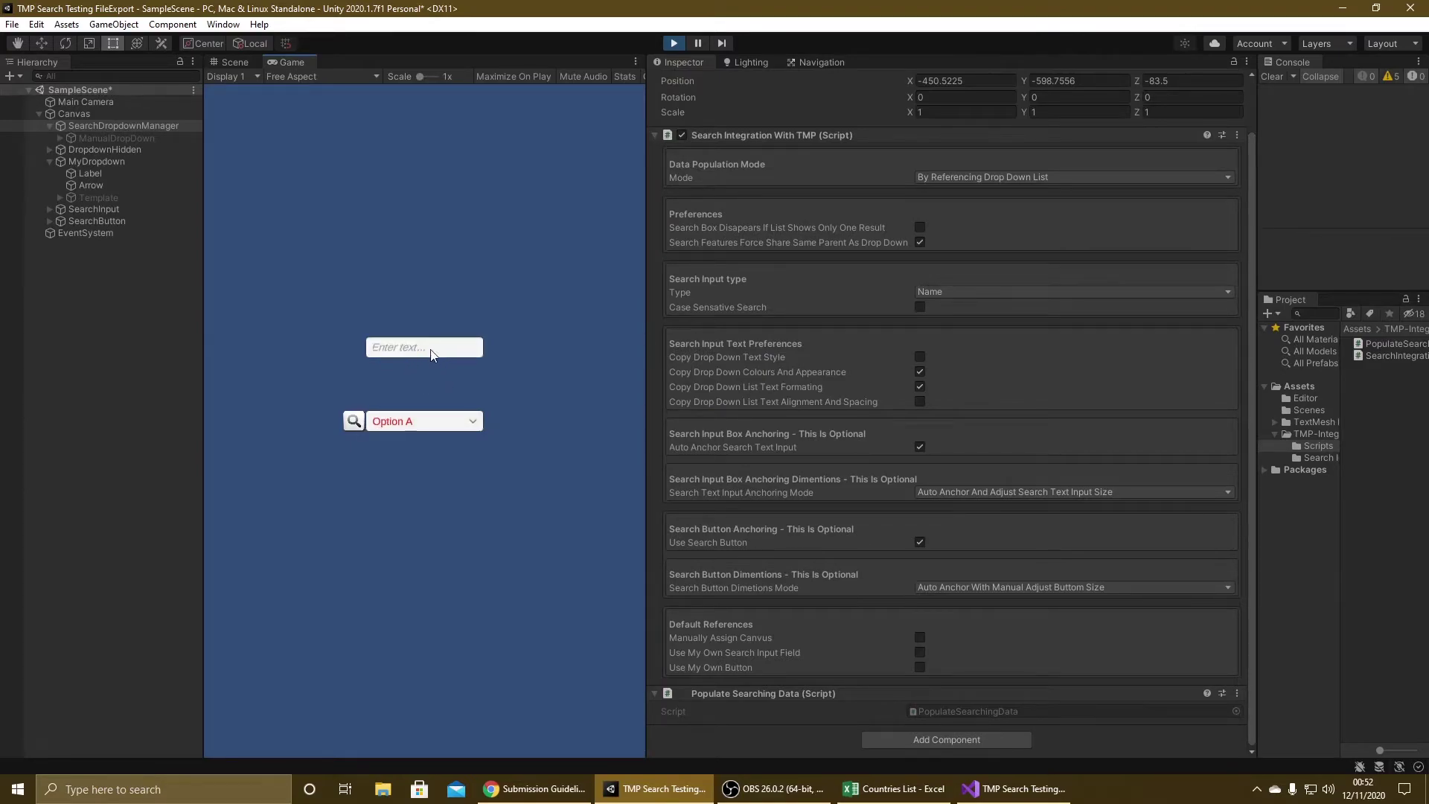
{"action": "left_click", "coordinate": [356, 420]}
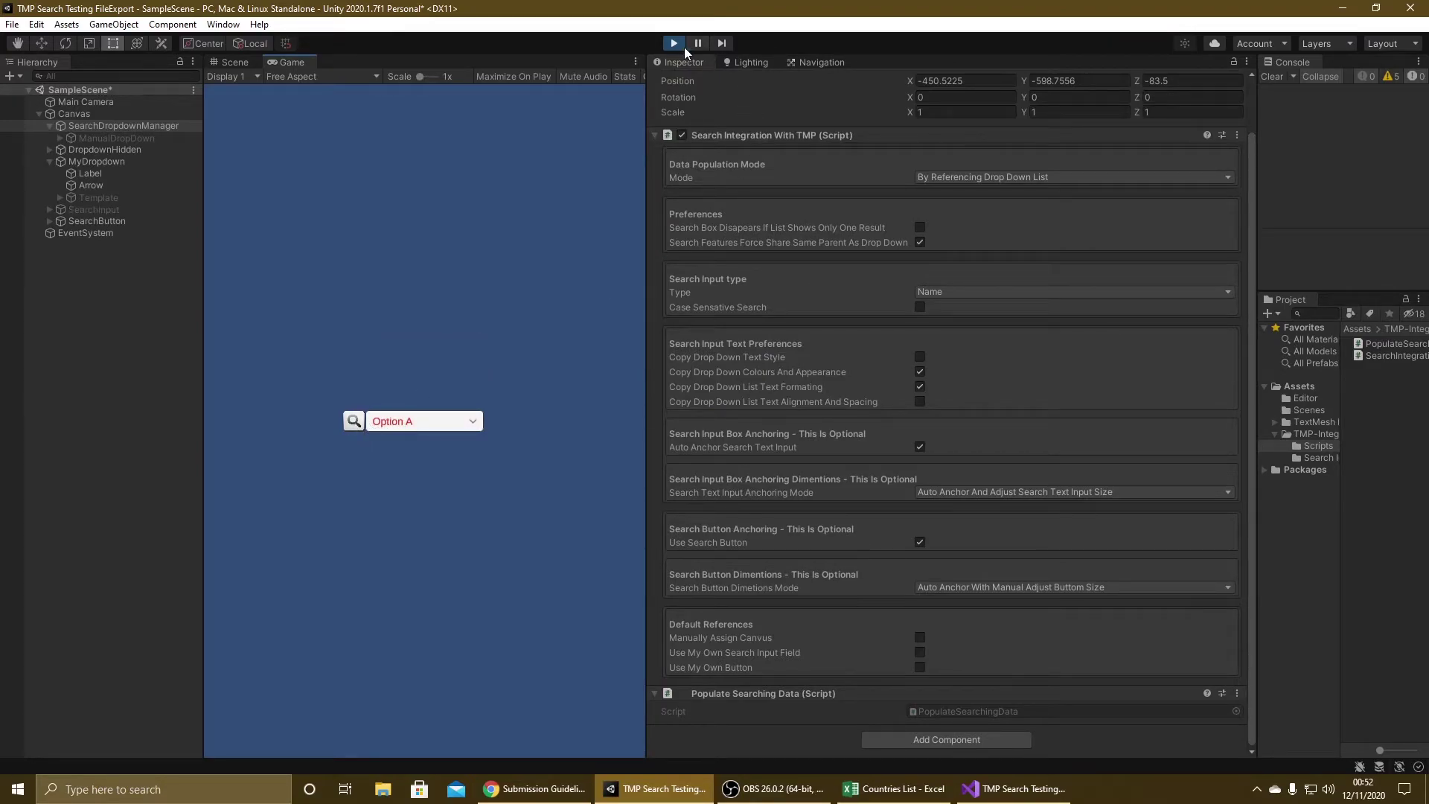
{"action": "left_click", "coordinate": [674, 44]}
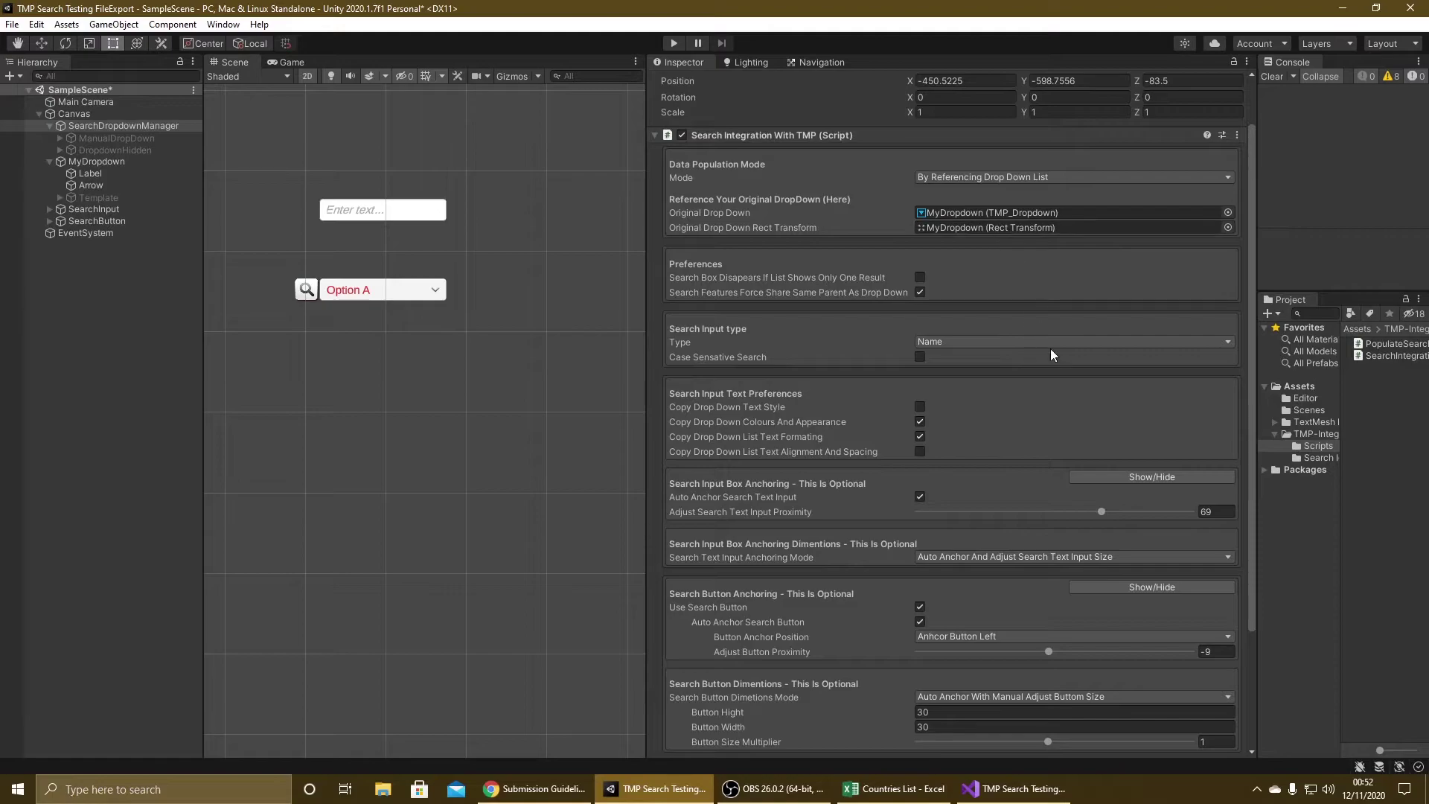
Set Adjust Search Text Input Proximity to 0 and disable Auto Anchor Search Text Input.
{"action": "left_click_drag", "start_coordinate": [1101, 512], "coordinate": [1056, 511]}
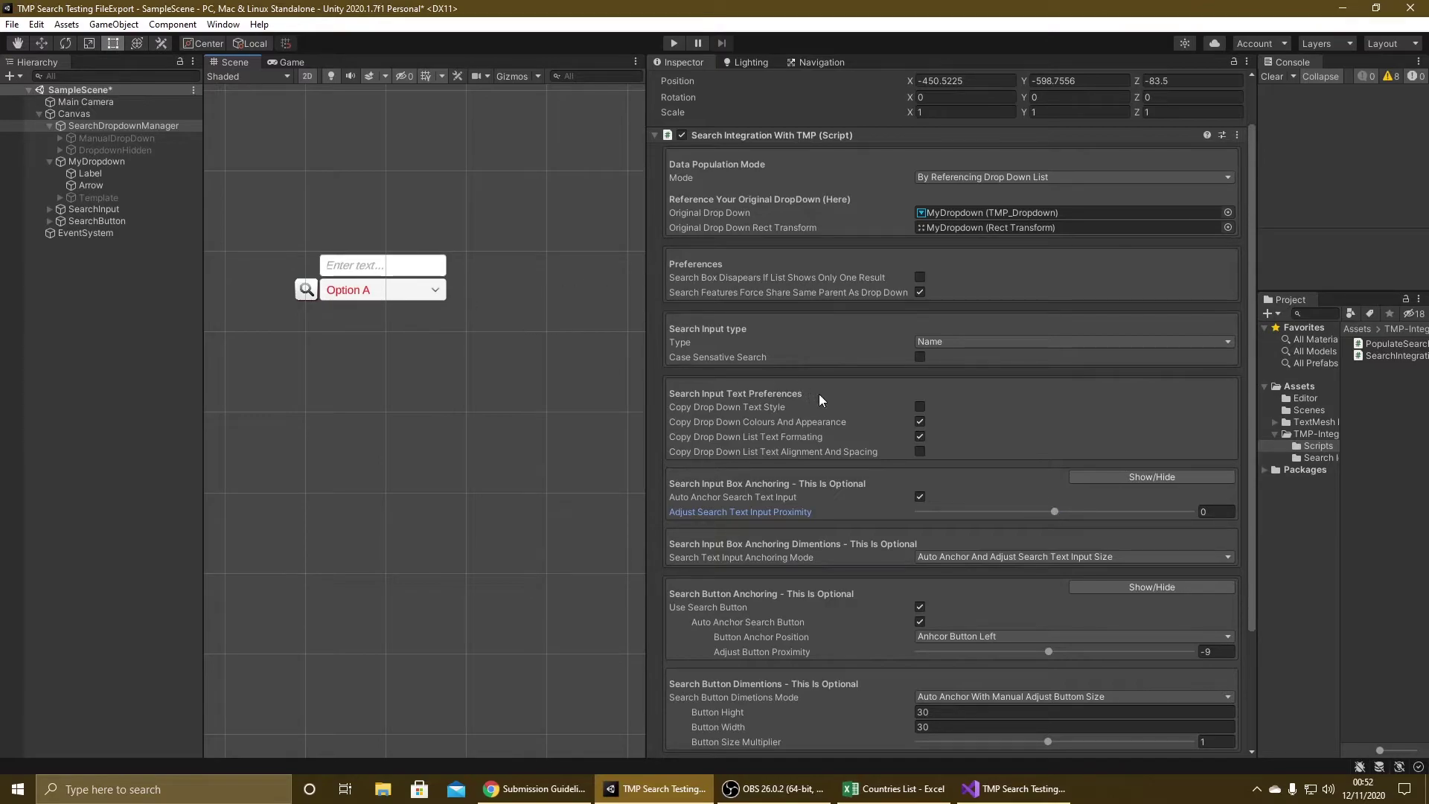
{"action": "scroll", "coordinate": [967, 428], "scroll_direction": "down", "scroll_amount": 5}
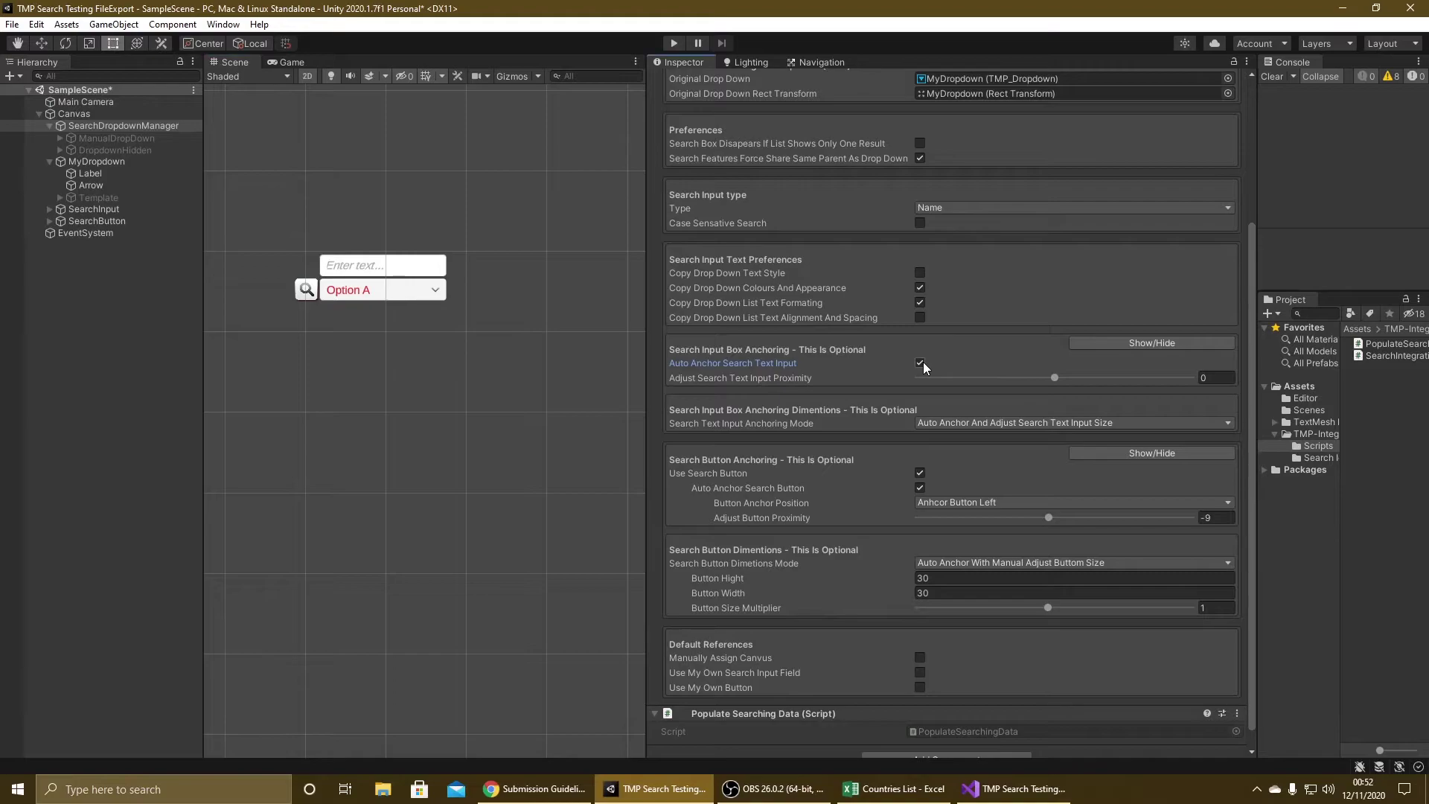
{"action": "left_click", "coordinate": [922, 363]}
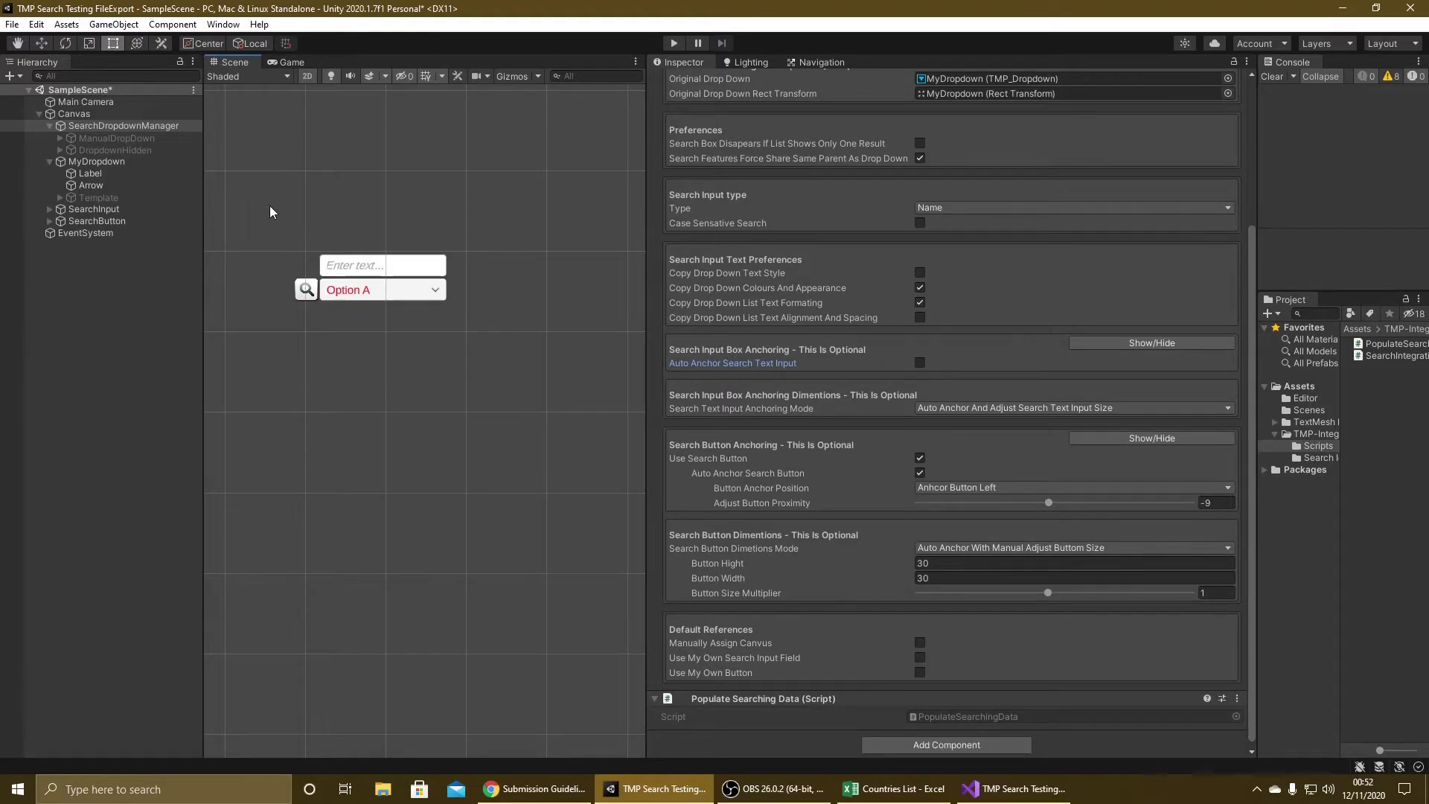
Move MyDropdown down and to the right, away from the search box, and check the unanchored layout in play mode before exiting.
{"action": "left_click", "coordinate": [112, 161]}
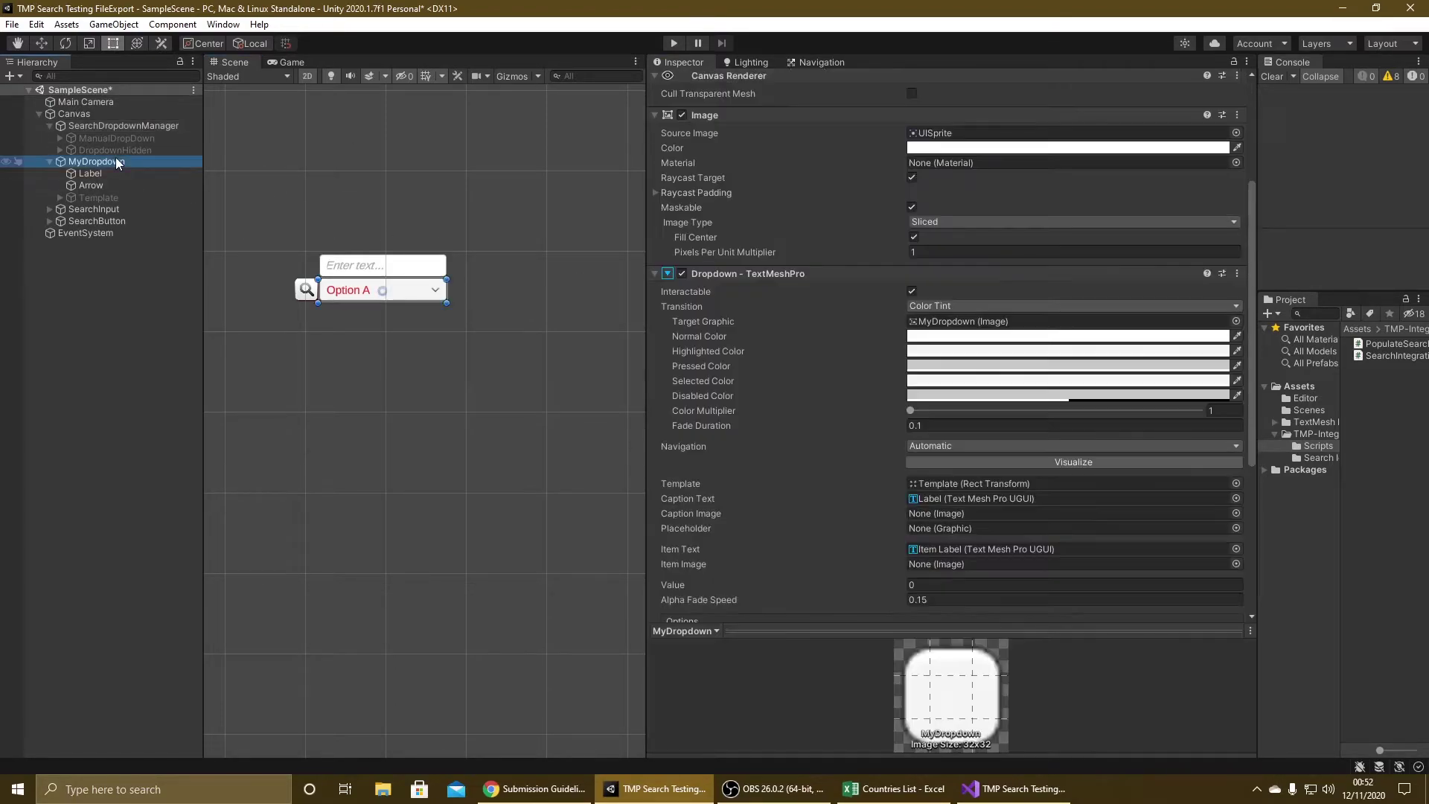
{"action": "left_click_drag", "start_coordinate": [410, 293], "coordinate": [493, 347]}
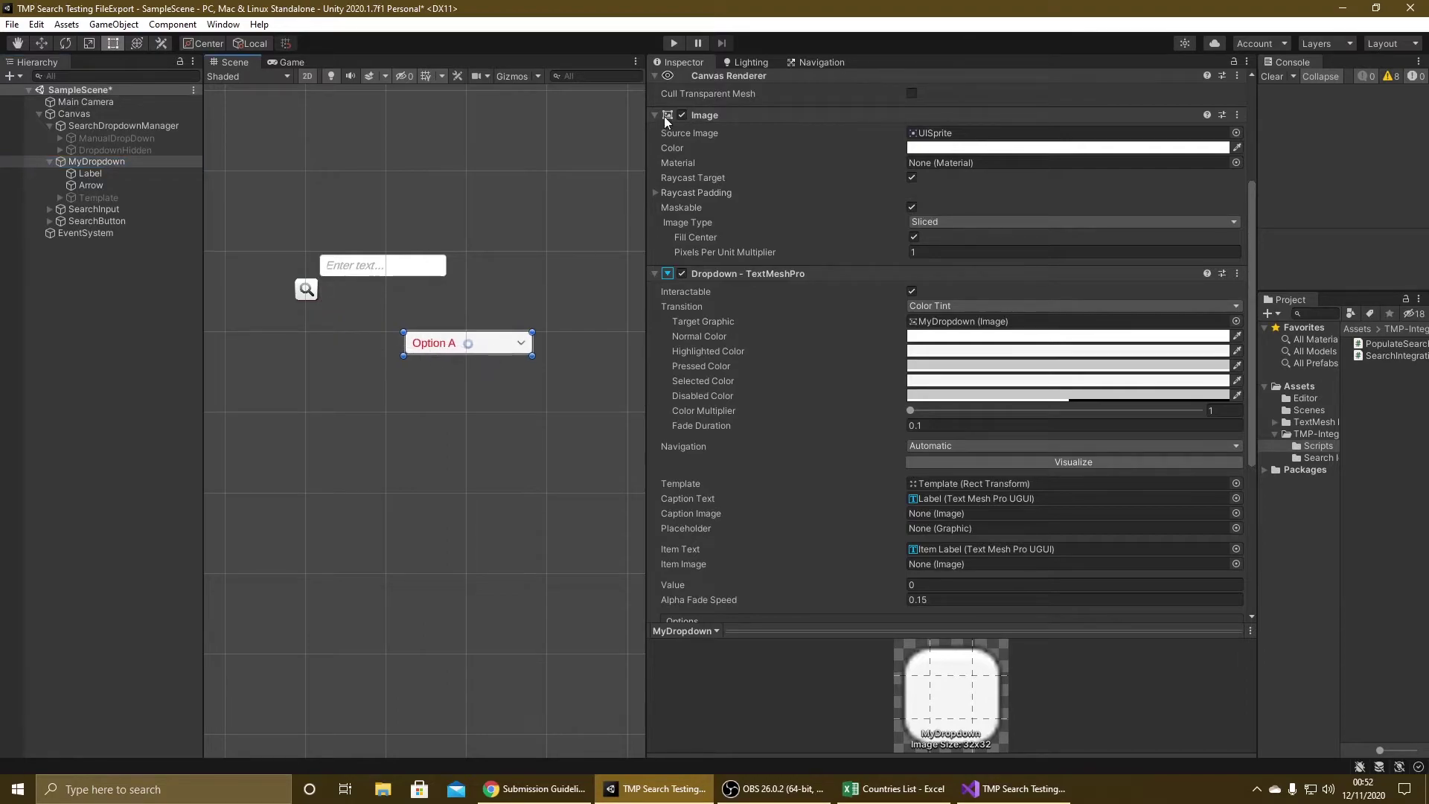
{"action": "left_click", "coordinate": [672, 47]}
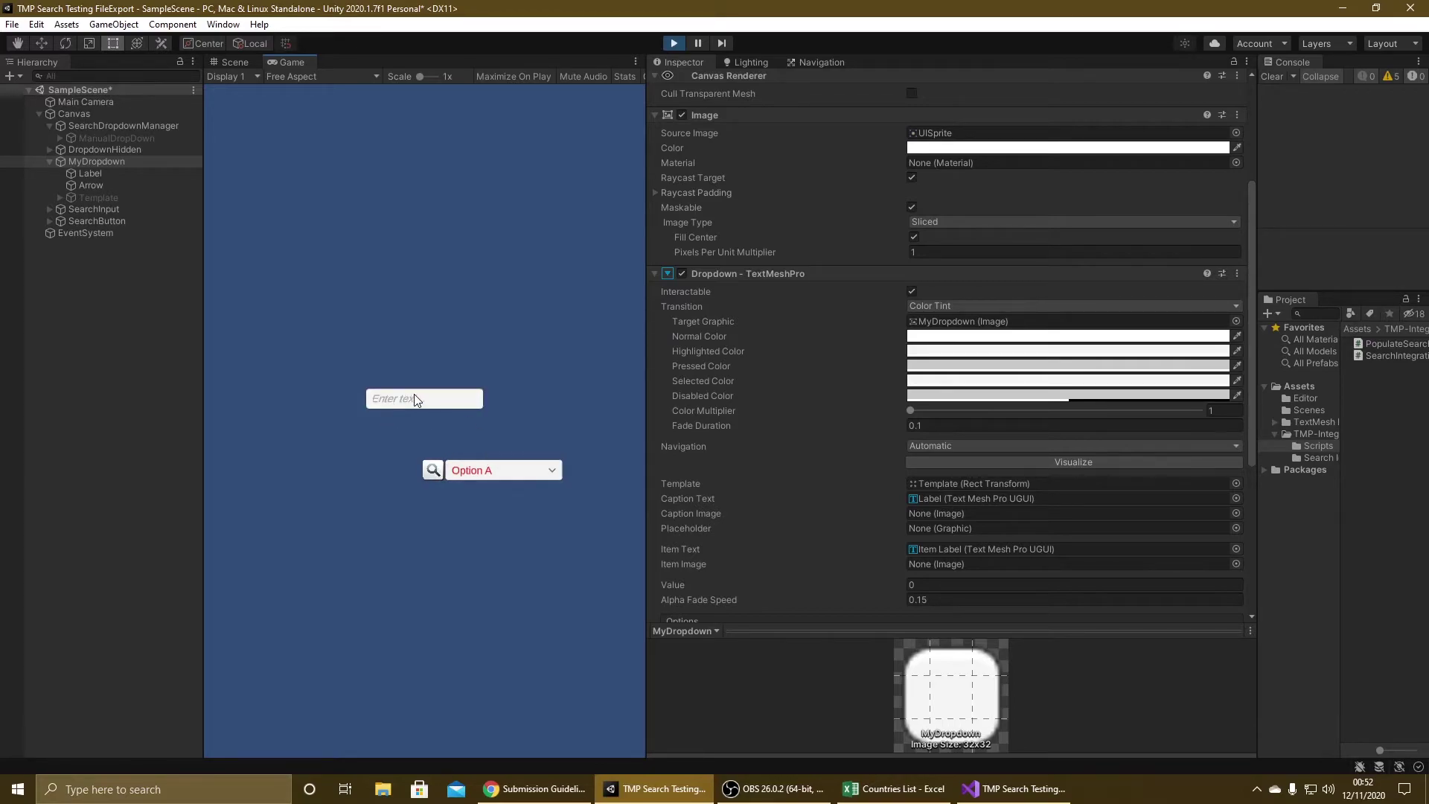
{"action": "left_click", "coordinate": [674, 43]}
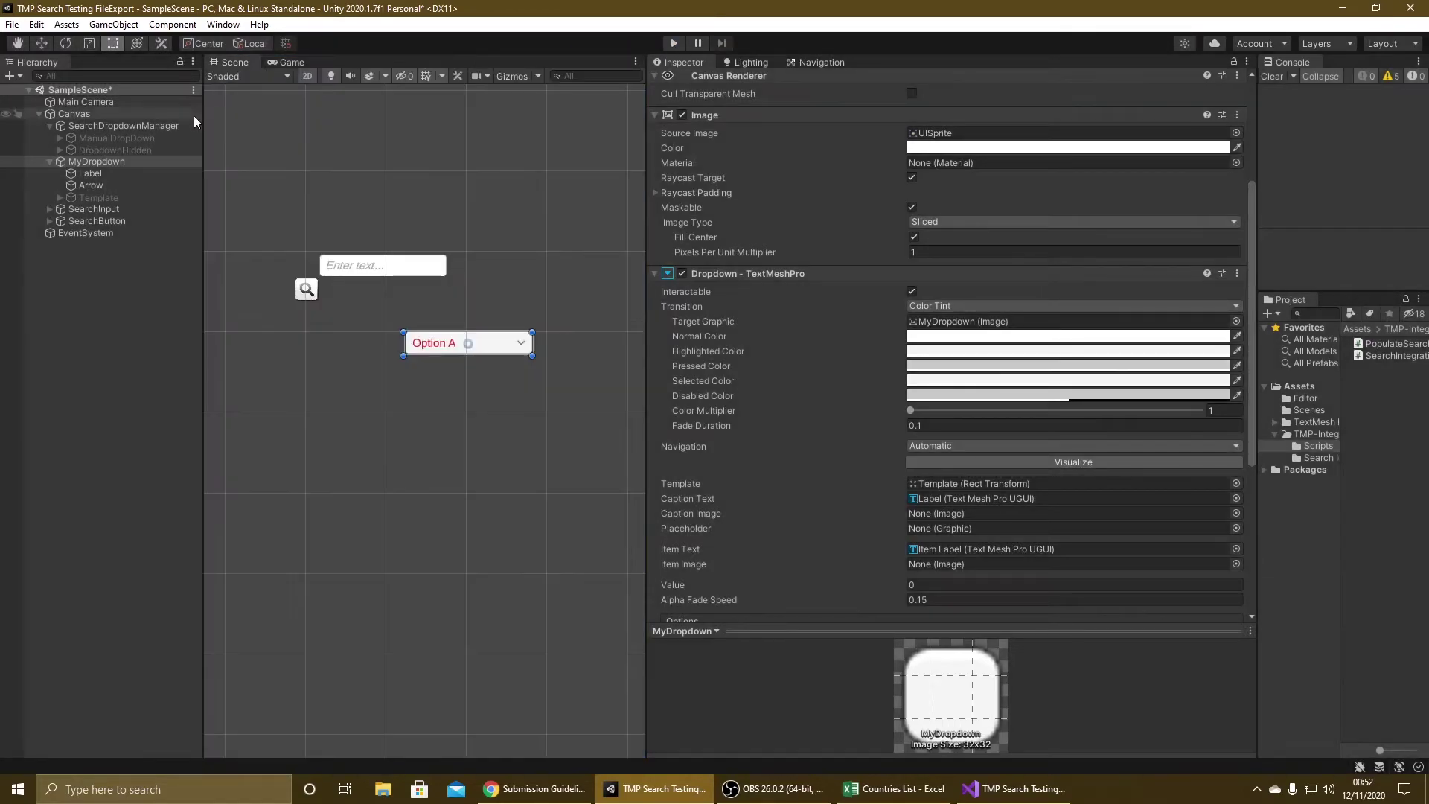
Re-enable Auto Anchor Search Text Input on SearchDropdownManager and keep the Auto Anchor And Adjust Search Text Input Size mode.
{"action": "left_click", "coordinate": [86, 125]}
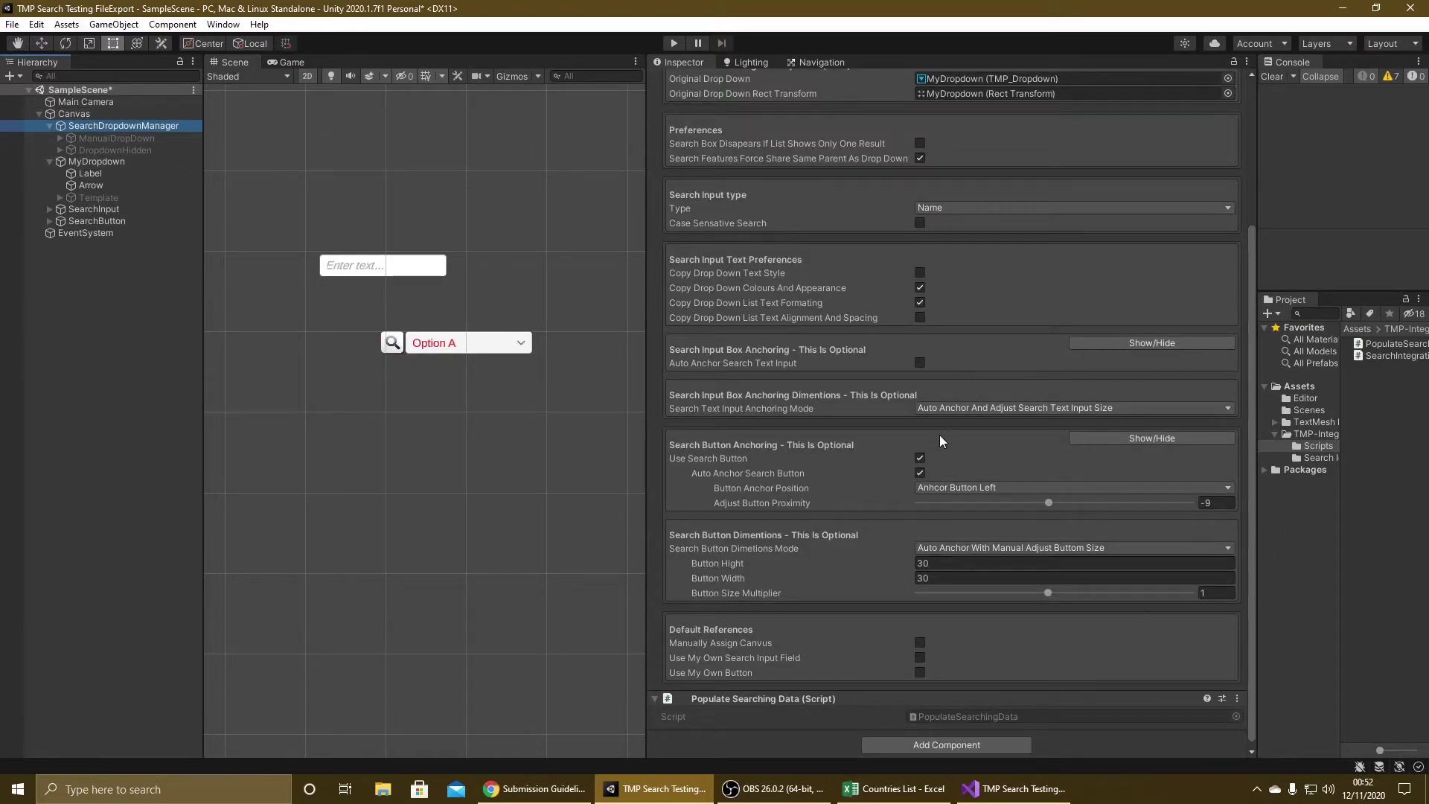
{"action": "left_click", "coordinate": [920, 363]}
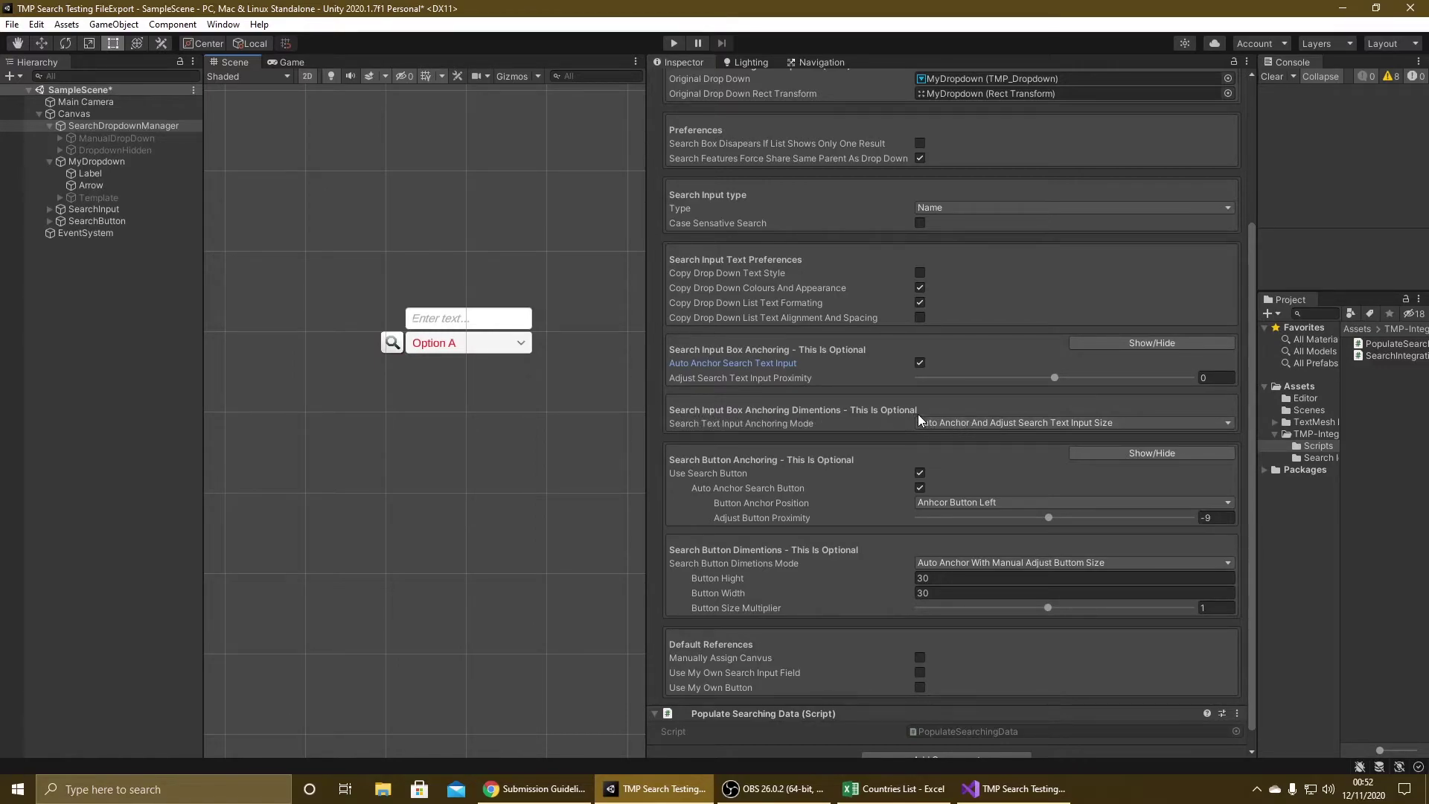
{"action": "left_click", "coordinate": [947, 423]}
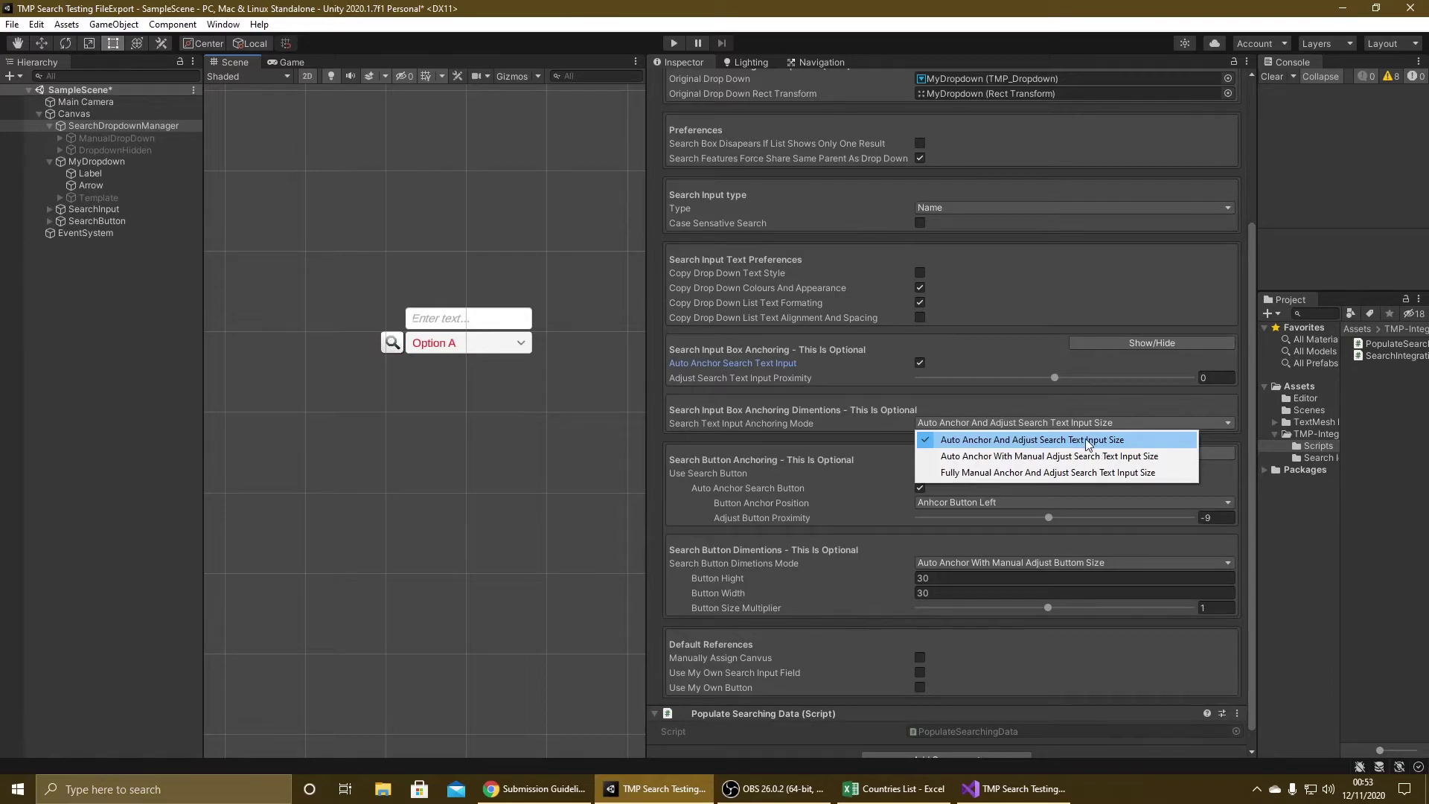
{"action": "left_click", "coordinate": [678, 46]}
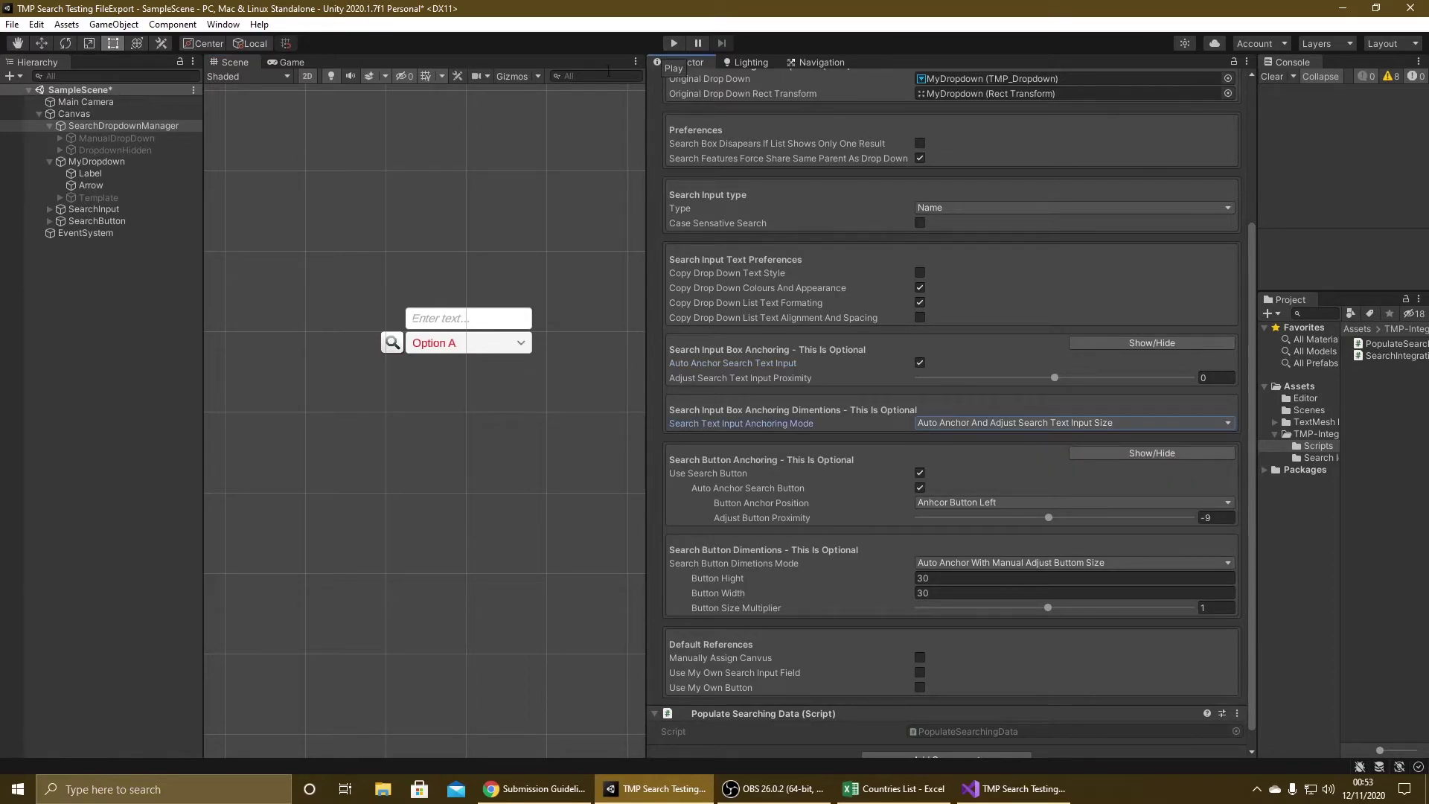
Widen MyDropdown in the scene, show the search box in play mode to test its automatic sizing, and exit play mode.
{"action": "left_click", "coordinate": [131, 161]}
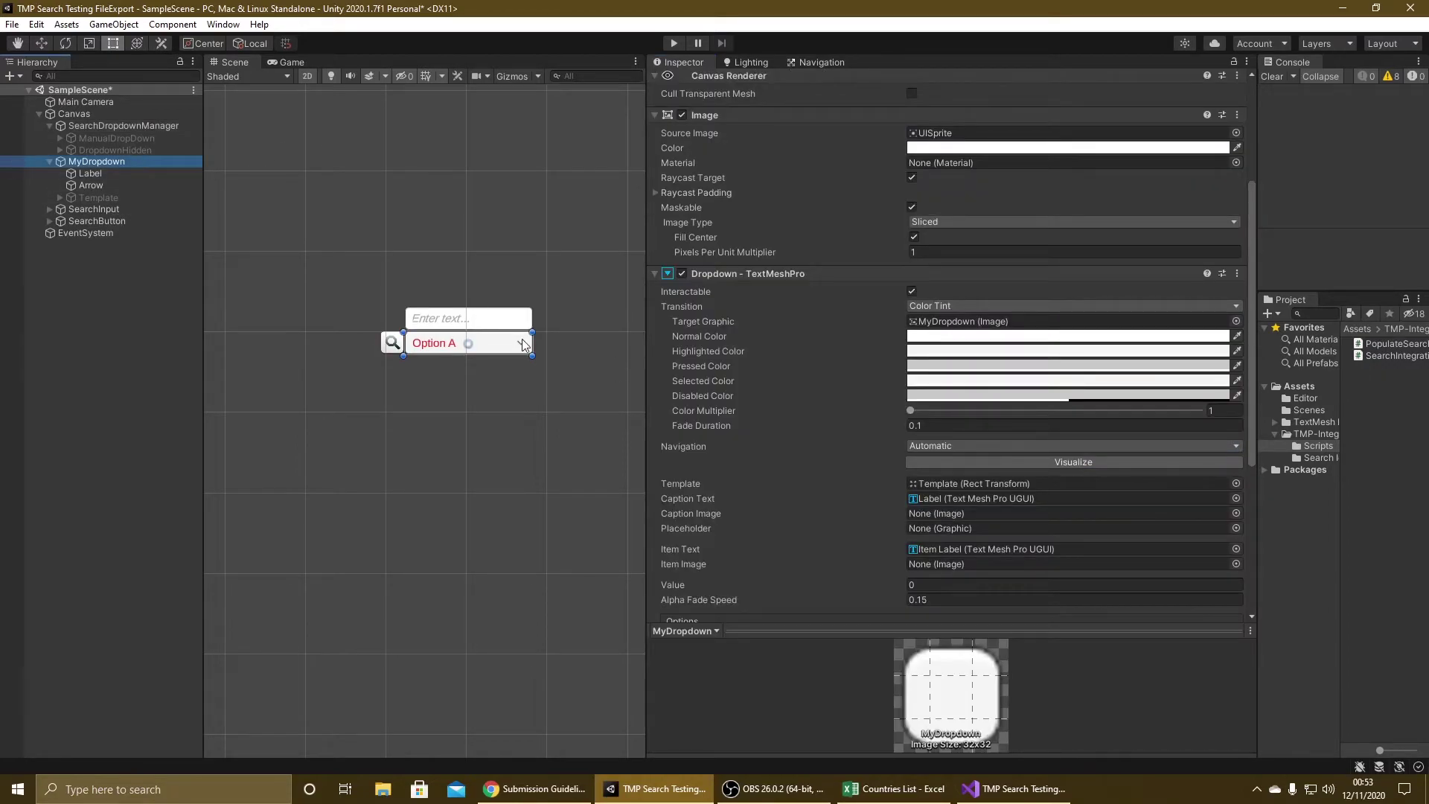
{"action": "left_click_drag", "start_coordinate": [533, 355], "coordinate": [612, 355]}
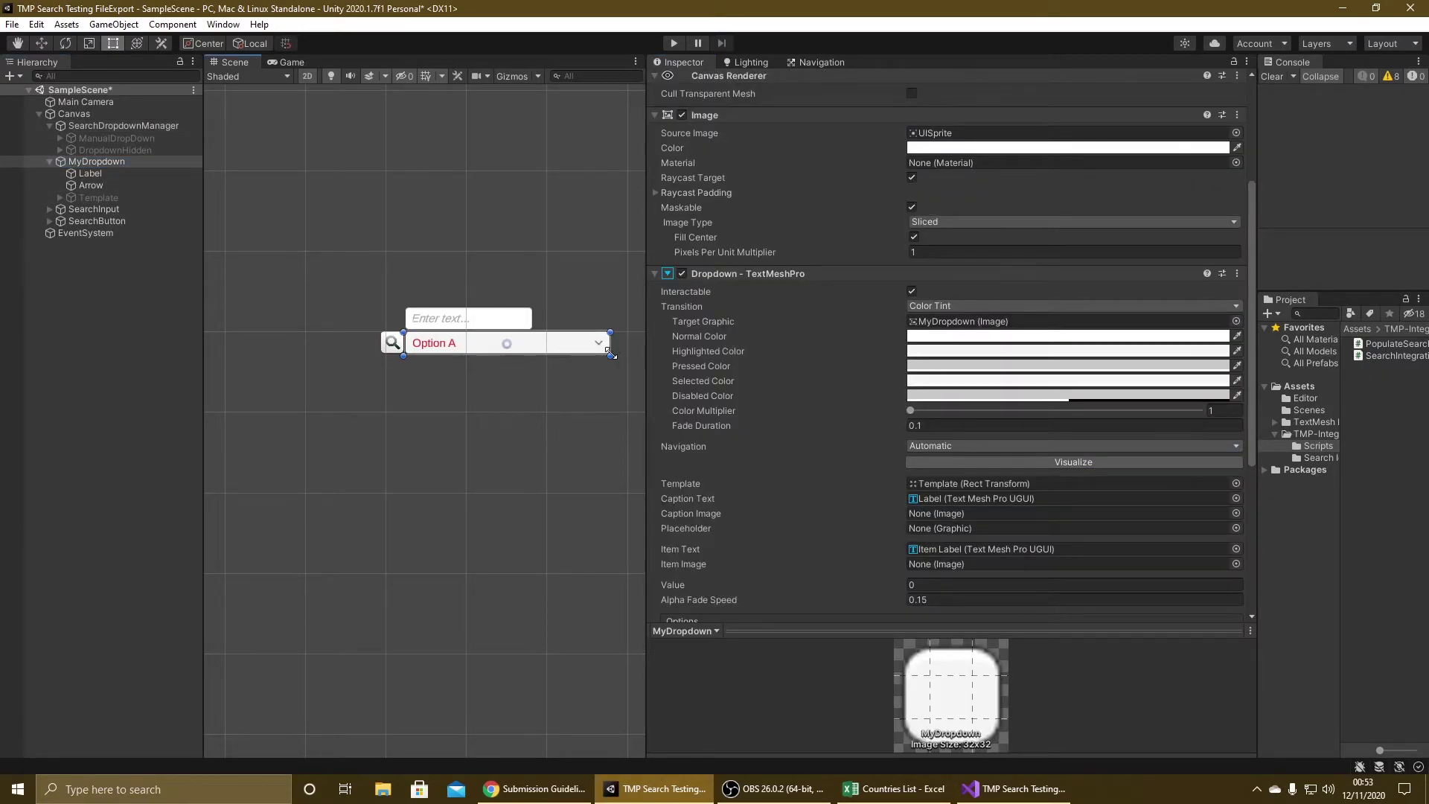
{"action": "left_click", "coordinate": [669, 46]}
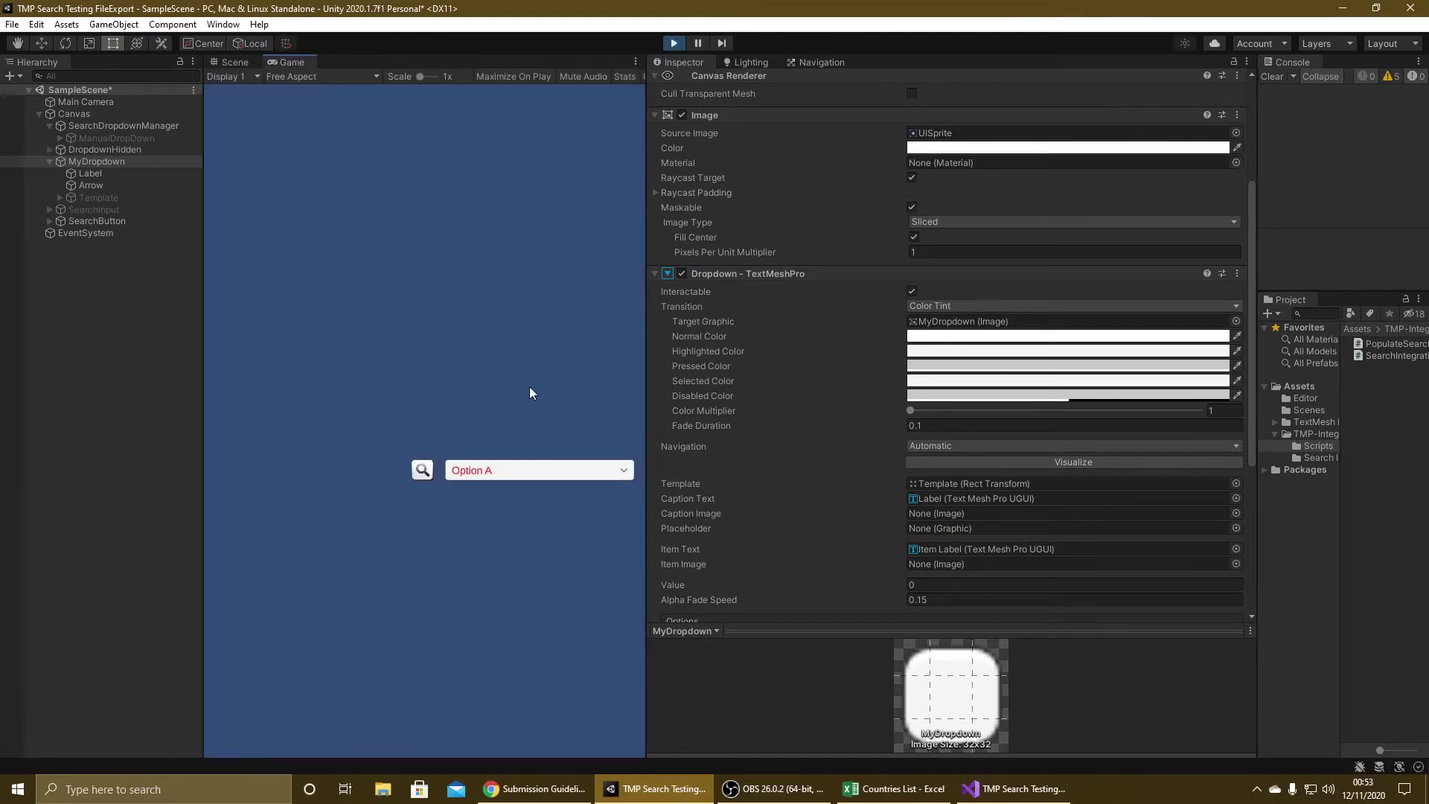
{"action": "left_click", "coordinate": [426, 471]}
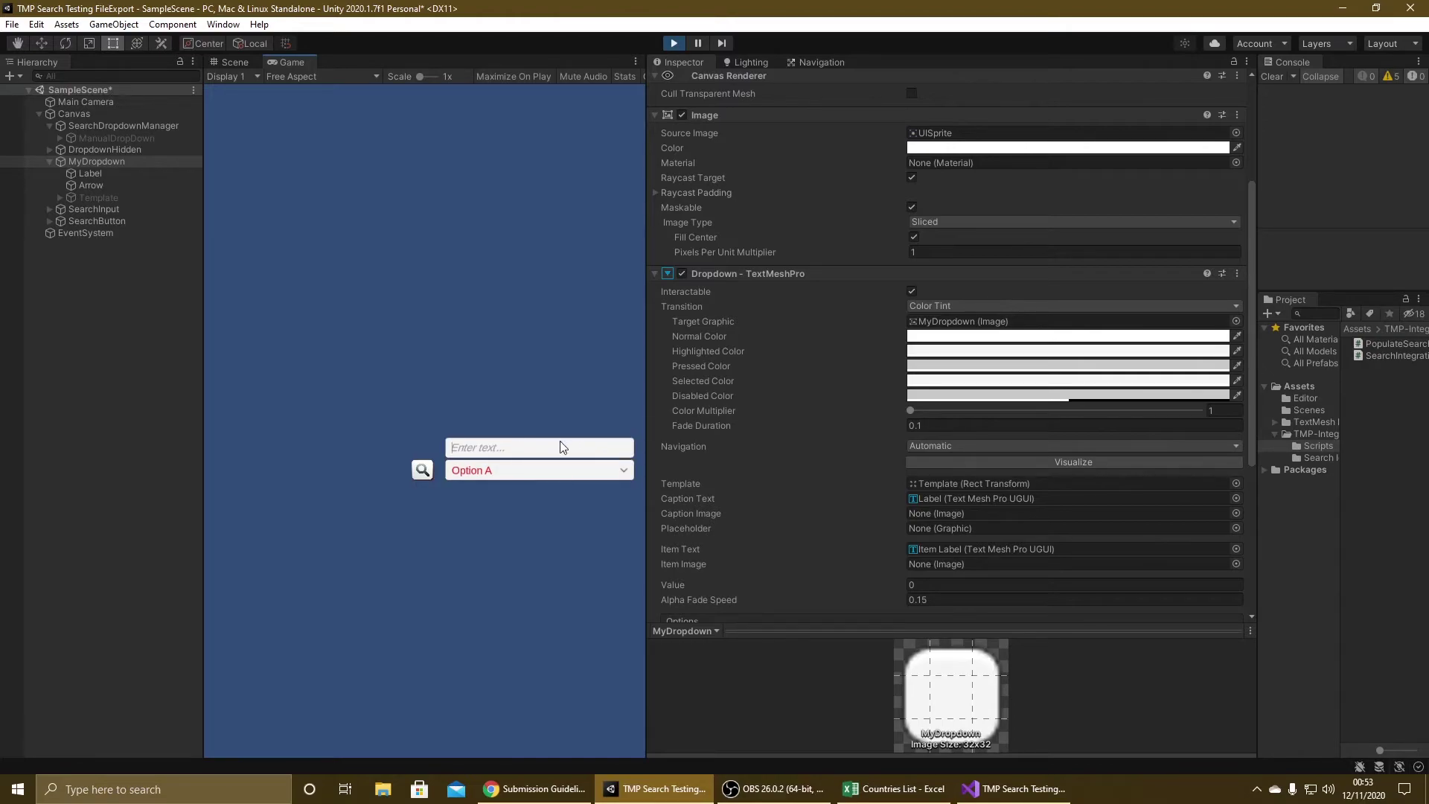
{"action": "left_click", "coordinate": [674, 43]}
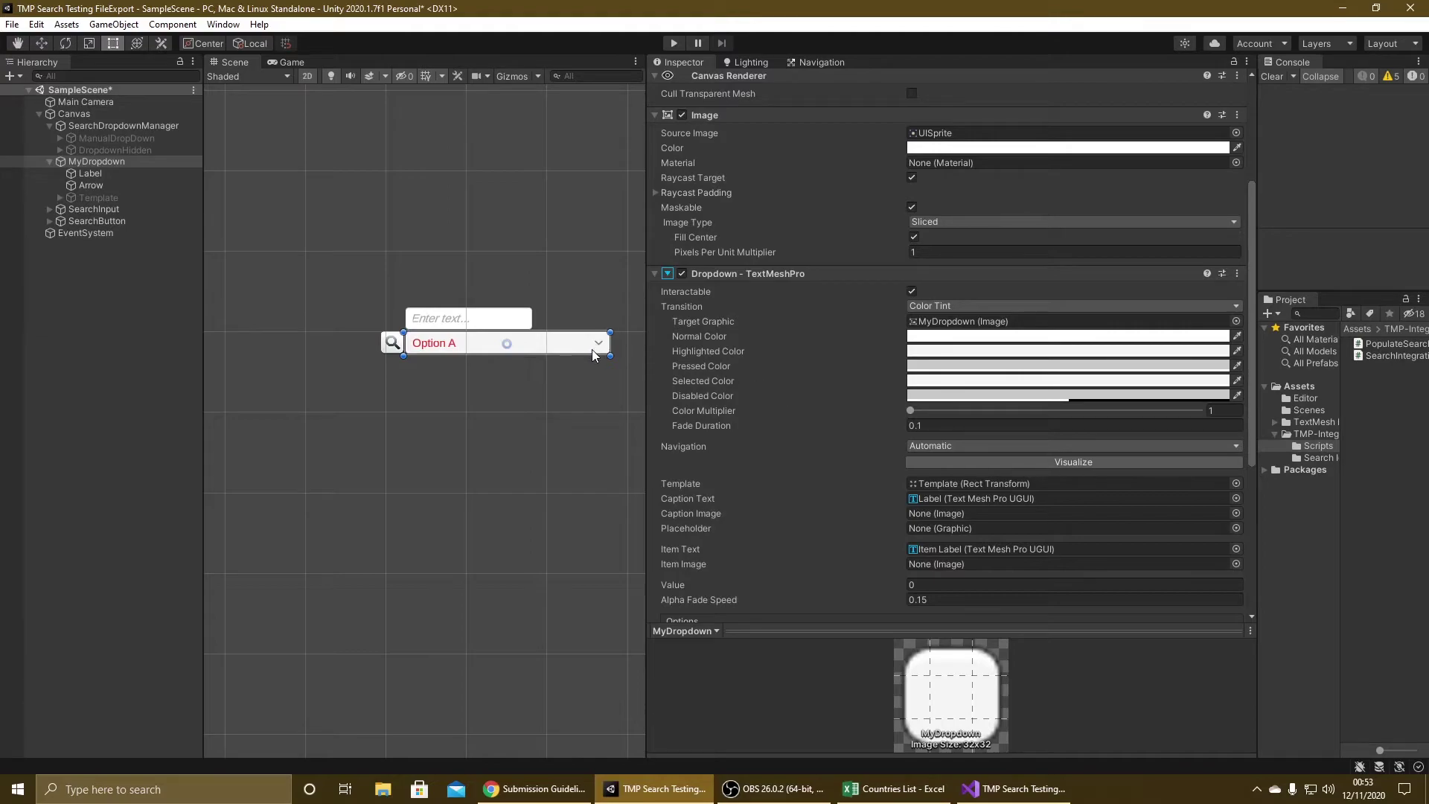
Narrow MyDropdown to its original width and set SearchDropdownManager's Search Text Input Anchoring Mode to Auto Anchor With Manual Adjust Search Text Input Size.
{"action": "left_click_drag", "start_coordinate": [610, 344], "coordinate": [533, 345]}
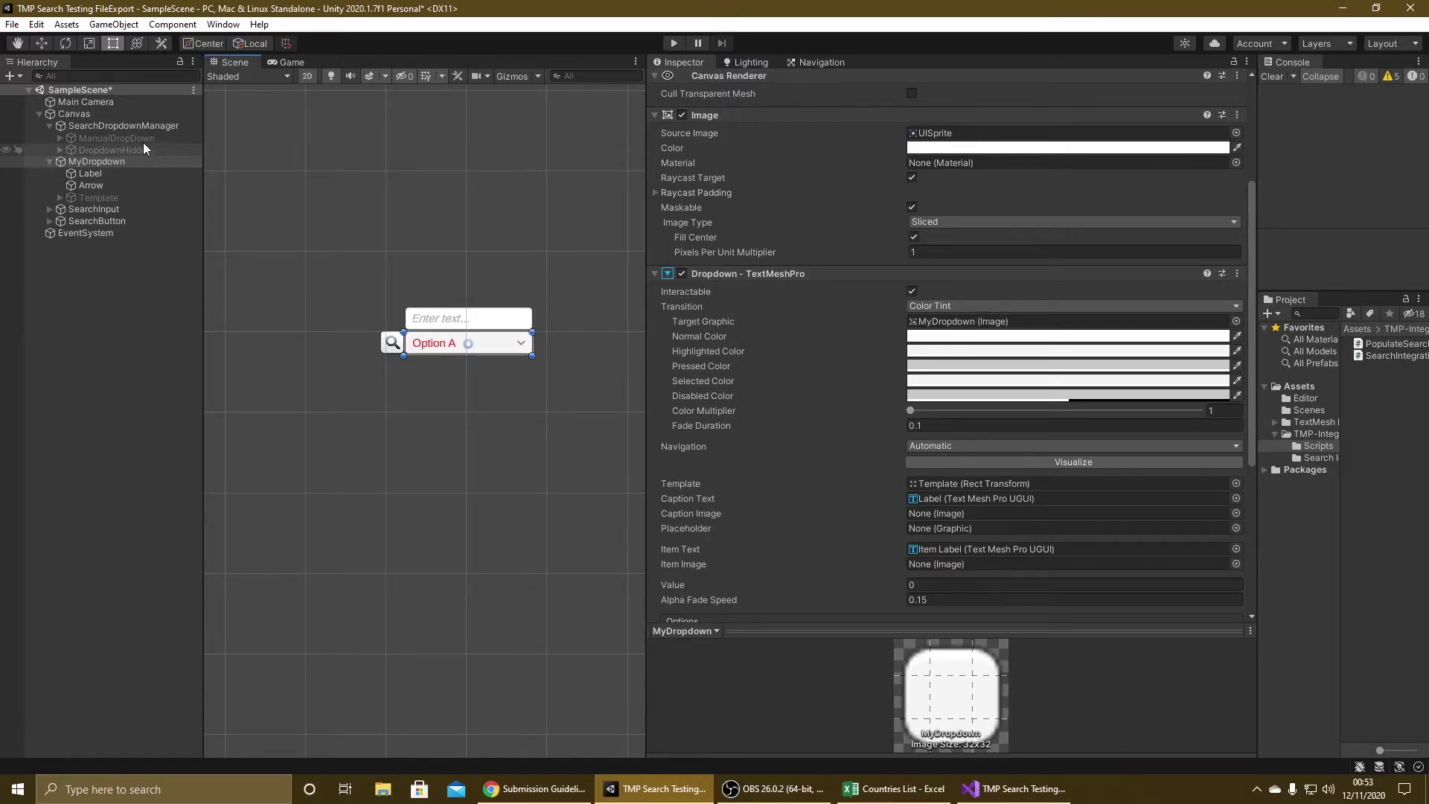
{"action": "left_click", "coordinate": [131, 125]}
{"action": "scroll", "coordinate": [993, 450], "scroll_direction": "down", "scroll_amount": 1}
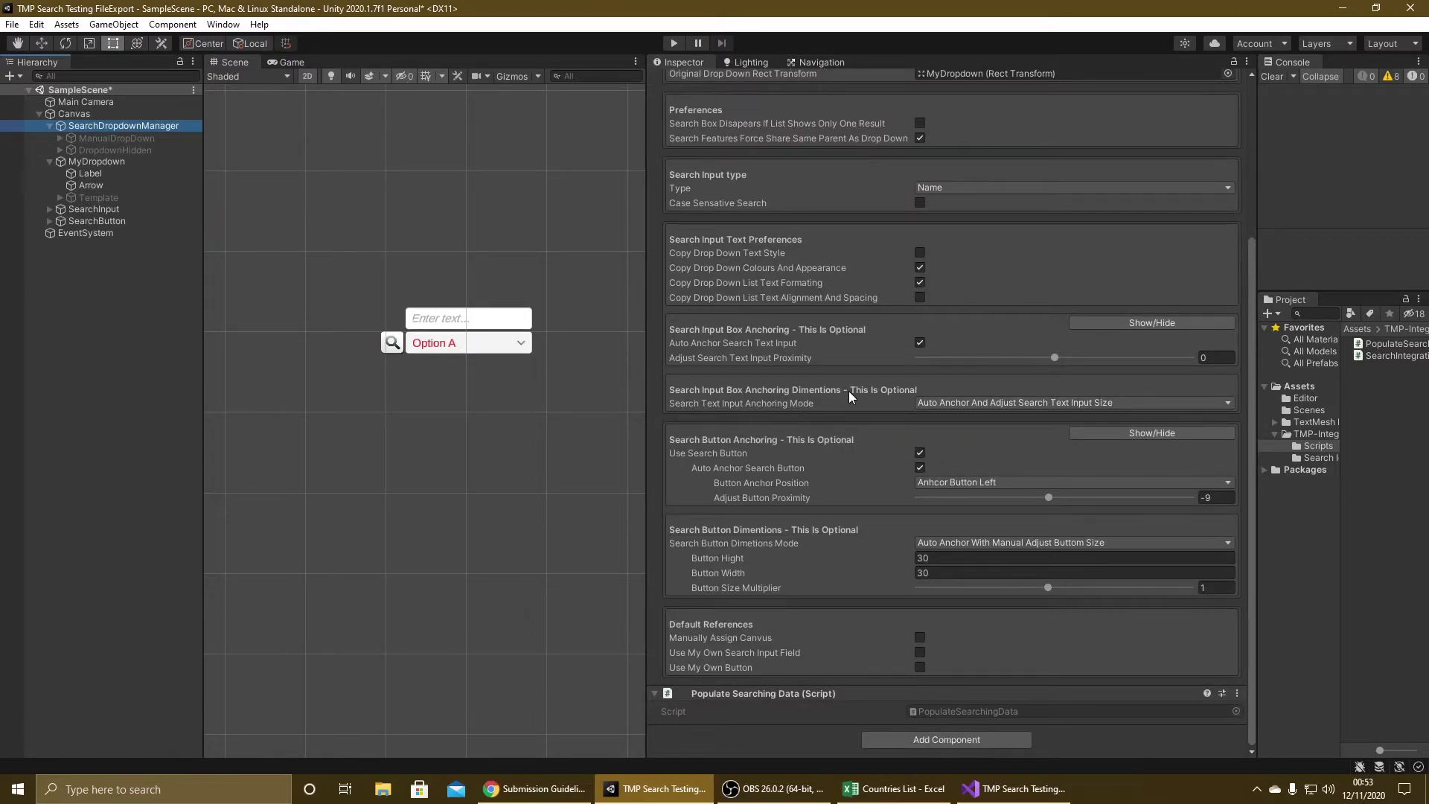
{"action": "left_click", "coordinate": [961, 405]}
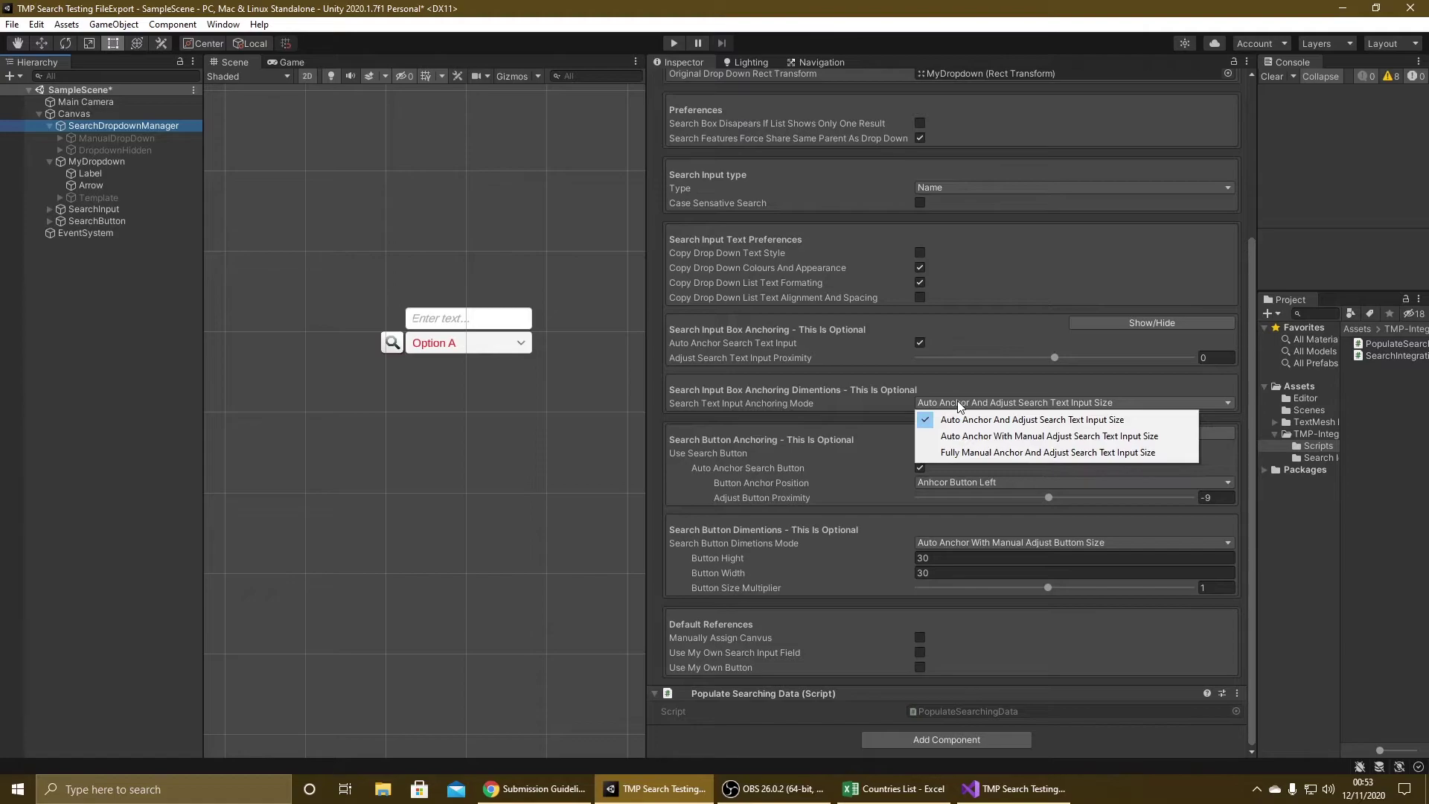
{"action": "left_click", "coordinate": [977, 444]}
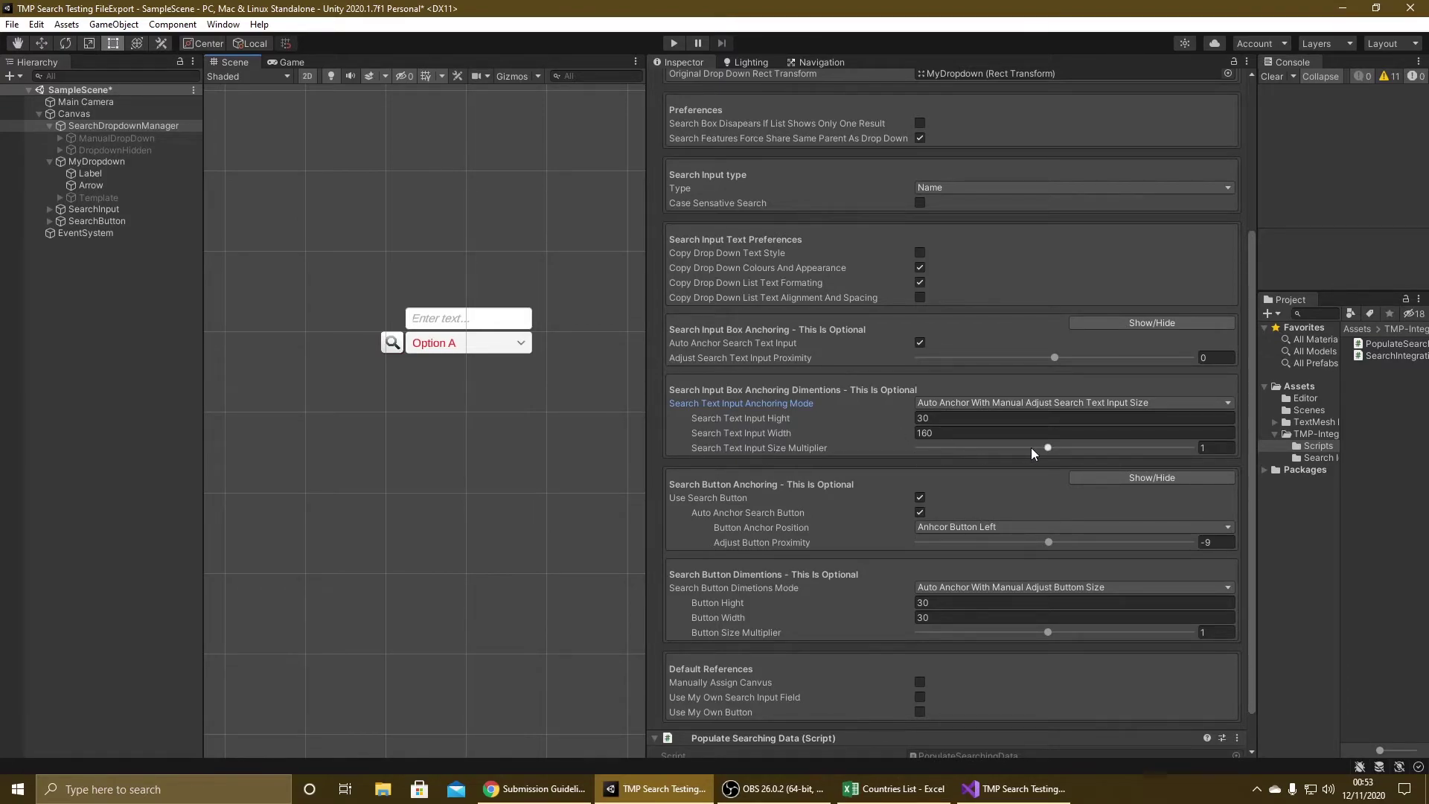
Try adjusting the Search Text Input Size Multiplier and reset it to 1.
{"action": "mouse_move", "coordinate": [1047, 447]}
{"action": "left_mouse_down"}
{"action": "mouse_move", "coordinate": [1010, 450]}
{"action": "mouse_move", "coordinate": [1101, 448]}
{"action": "mouse_move", "coordinate": [1020, 450]}
{"action": "mouse_move", "coordinate": [1050, 453]}
{"action": "left_mouse_up"}
{"action": "left_click", "coordinate": [1224, 448]}
{"action": "type", "text": "1"}
Try a Search Text Input Hight of 5, and set it to 50.
{"action": "left_click", "coordinate": [954, 417]}
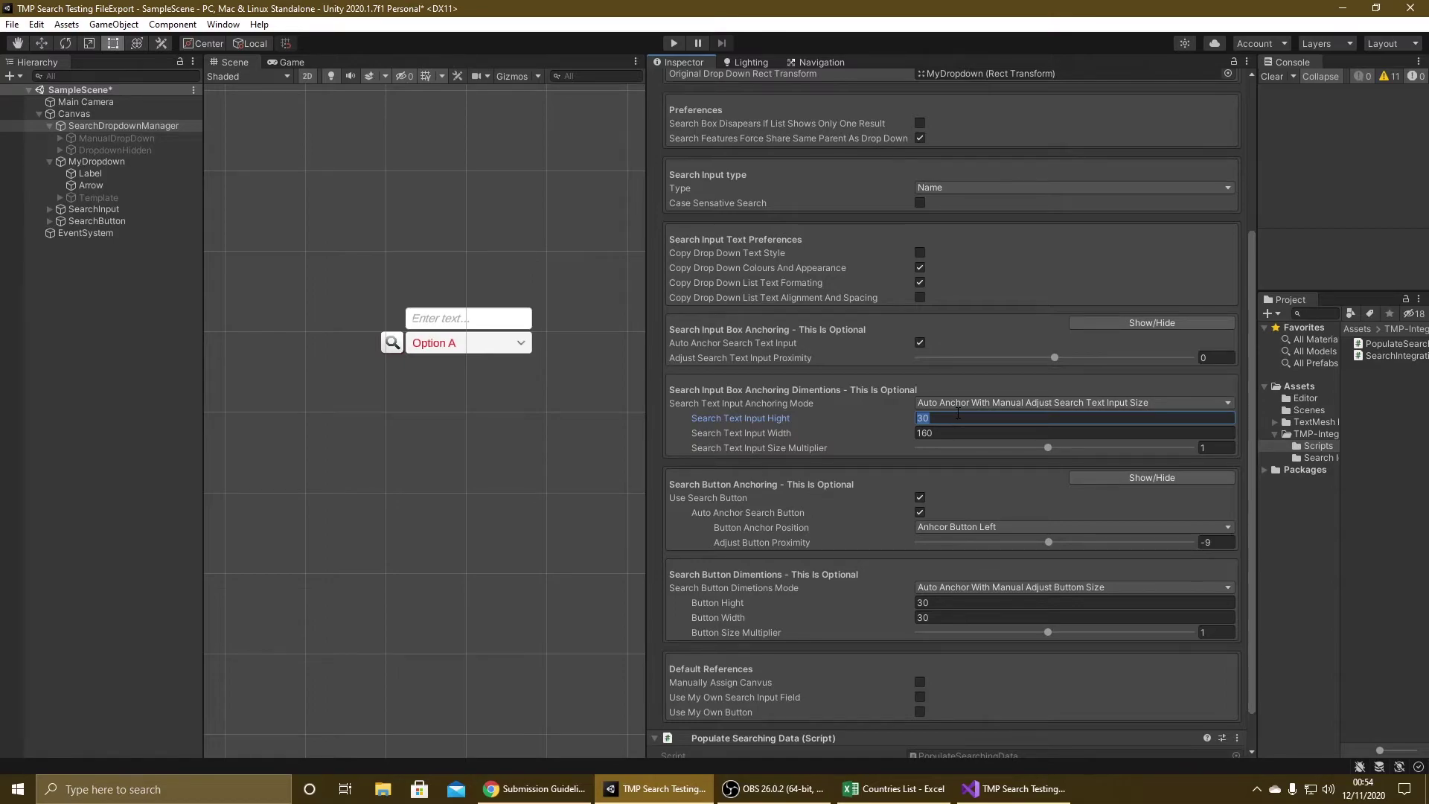
{"action": "type", "text": "5"}
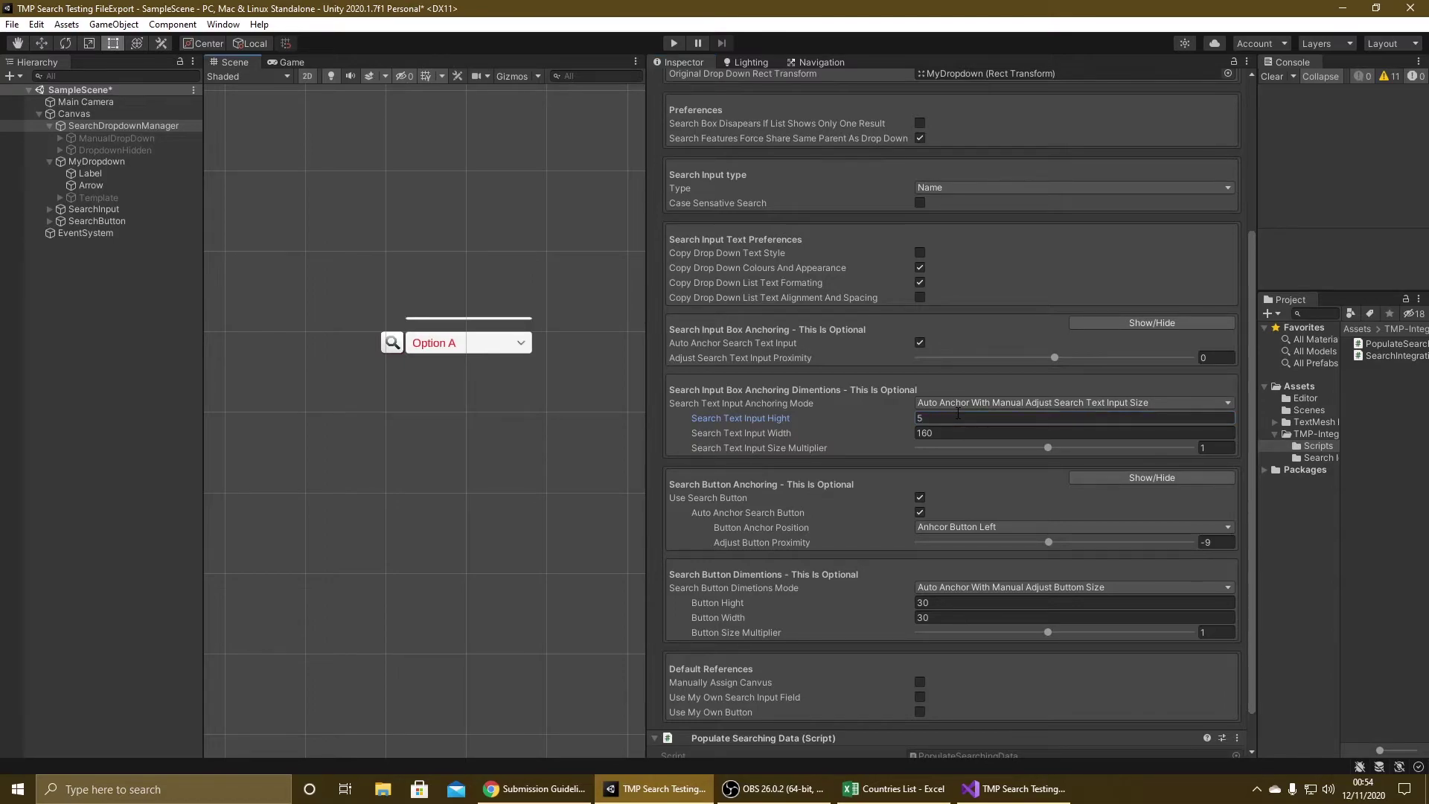
{"action": "left_click", "coordinate": [958, 415]}
{"action": "type", "text": "0"}
{"action": "left_click", "coordinate": [958, 414]}
{"action": "type", "text": "0"}
{"action": "left_click", "coordinate": [951, 418]}
{"action": "type", "text": "50"}
{"action": "left_click", "coordinate": [951, 416]}
Run the scene, show the search box to check its manually set height, and exit play mode.
{"action": "left_click", "coordinate": [674, 44]}
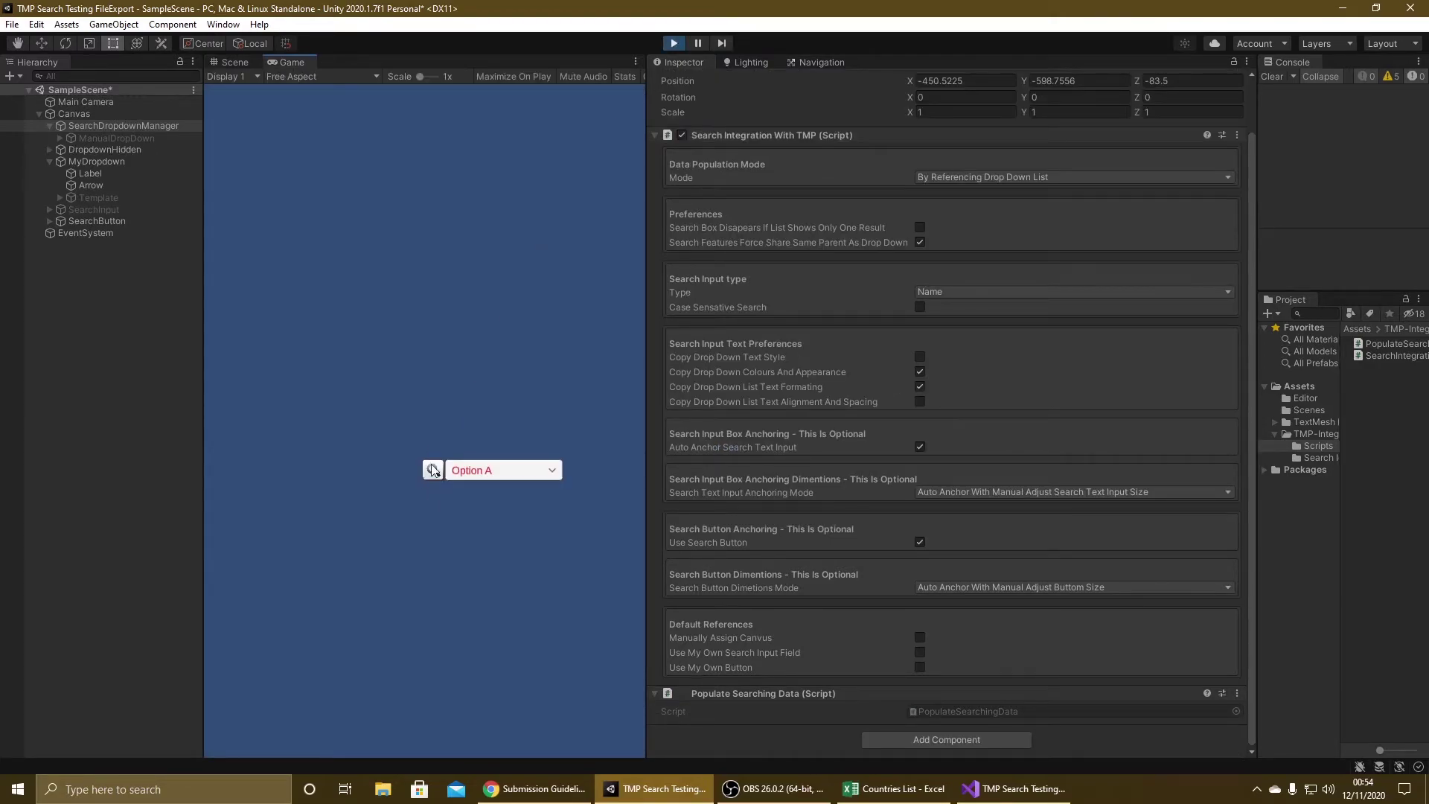
{"action": "left_click", "coordinate": [437, 472]}
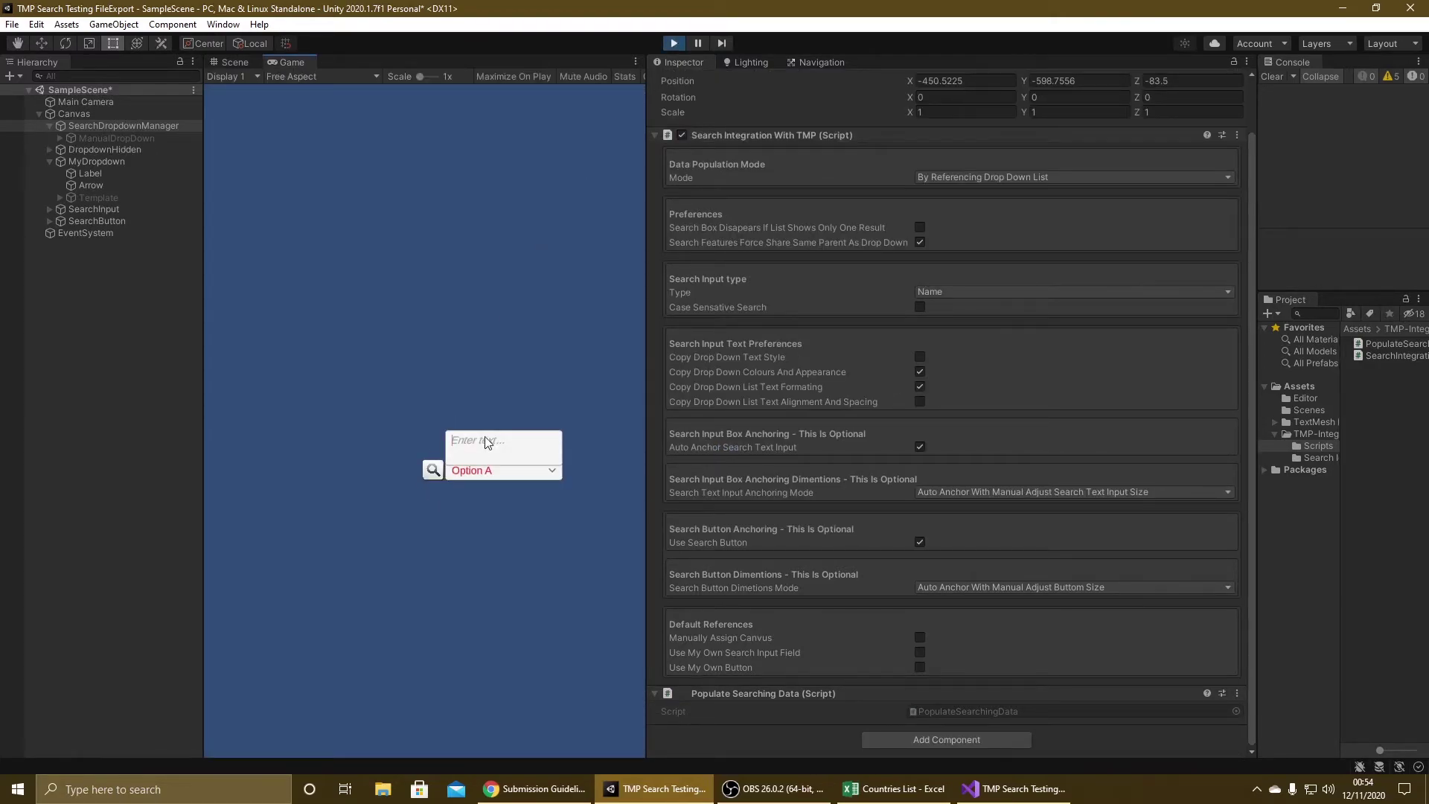
{"action": "left_click", "coordinate": [677, 43]}
Set the Search Text Input Hight to 30.
{"action": "left_click", "coordinate": [945, 572]}
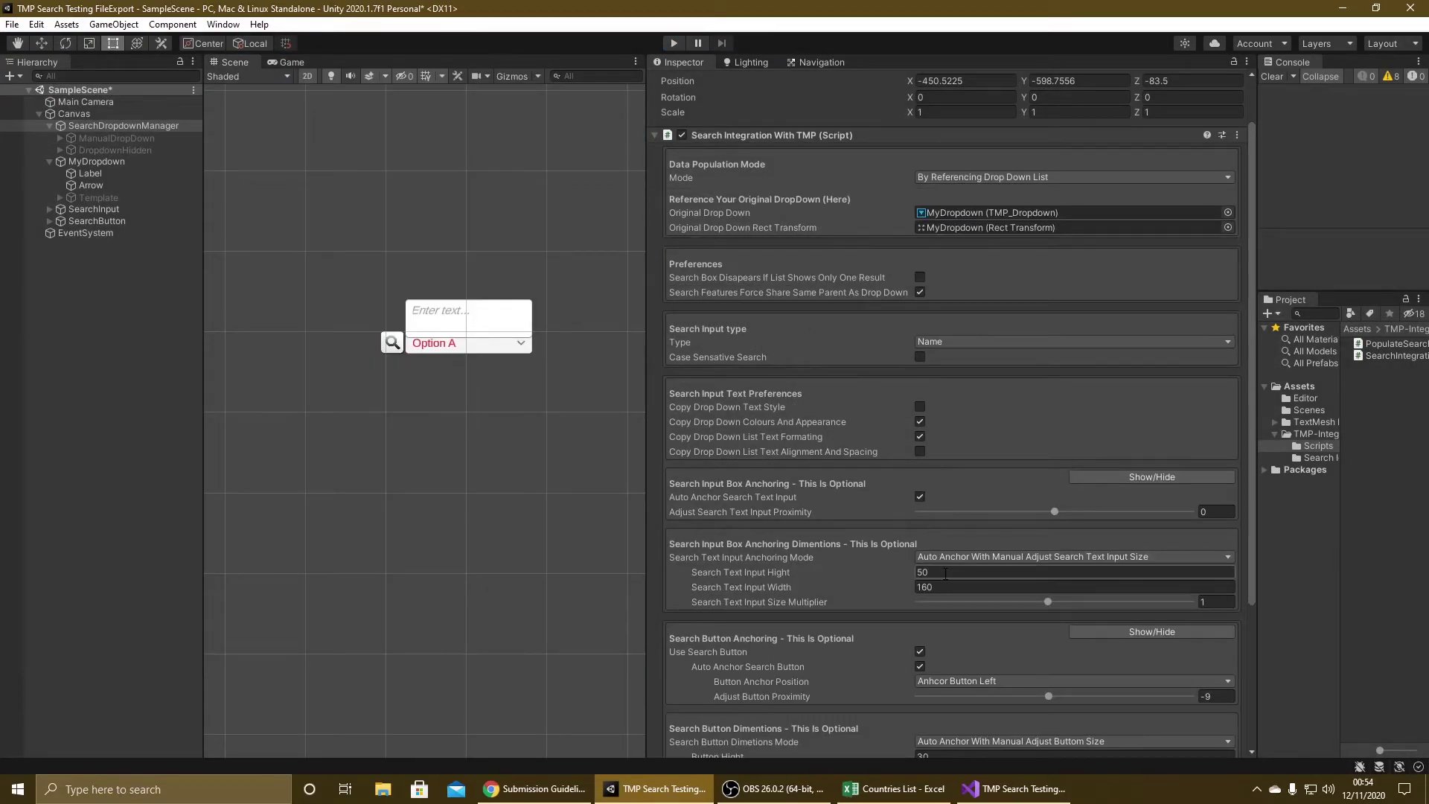
{"action": "type", "text": "5"}
{"action": "key", "text": "BackSpace"}
{"action": "type", "text": "30"}
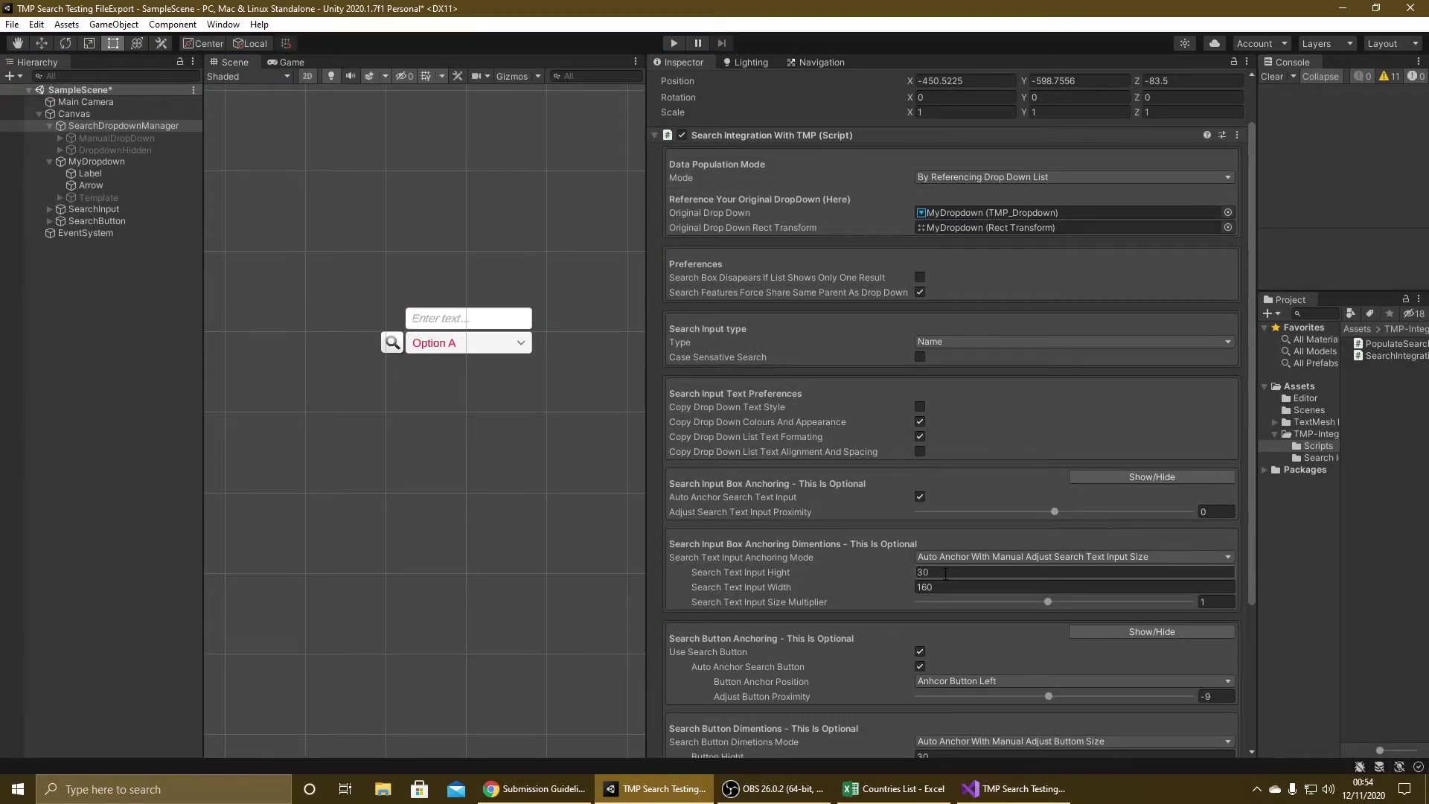
Set the Search Text Input Anchoring Mode to Fully Manual Anchor And Adjust Search Text Input Size.
{"action": "scroll", "coordinate": [849, 560], "scroll_direction": "down", "scroll_amount": 5}
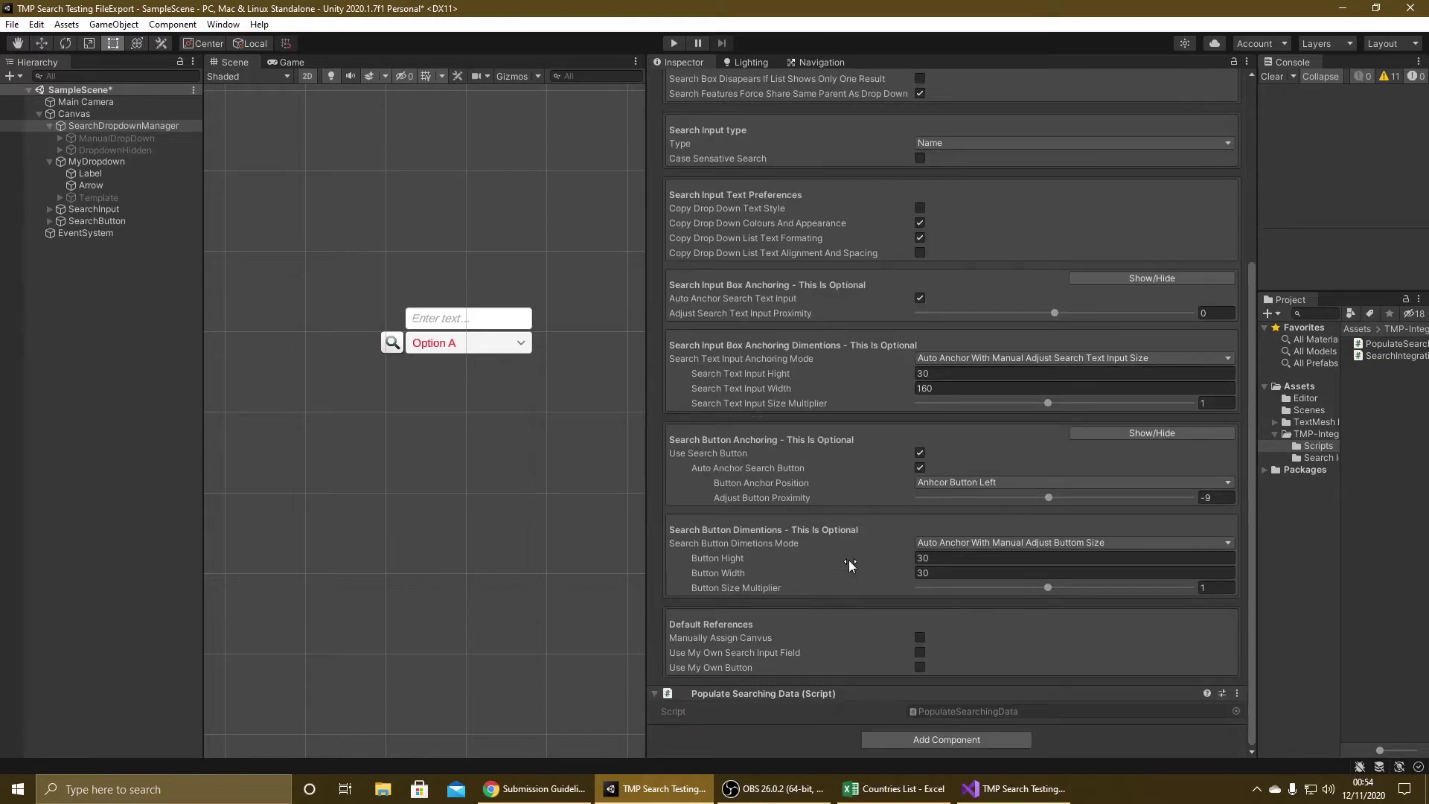
{"action": "left_click", "coordinate": [977, 358]}
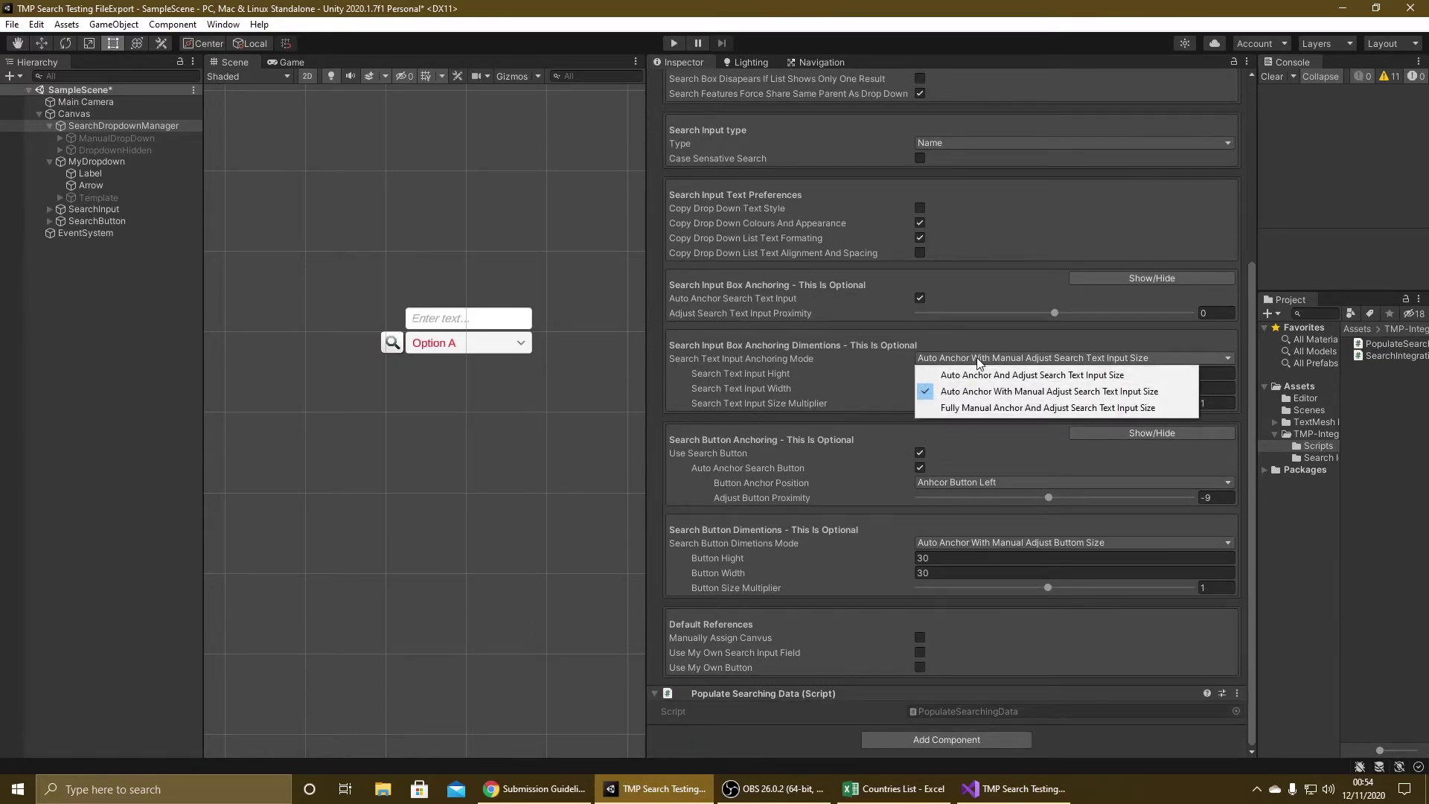
{"action": "left_click", "coordinate": [958, 409]}
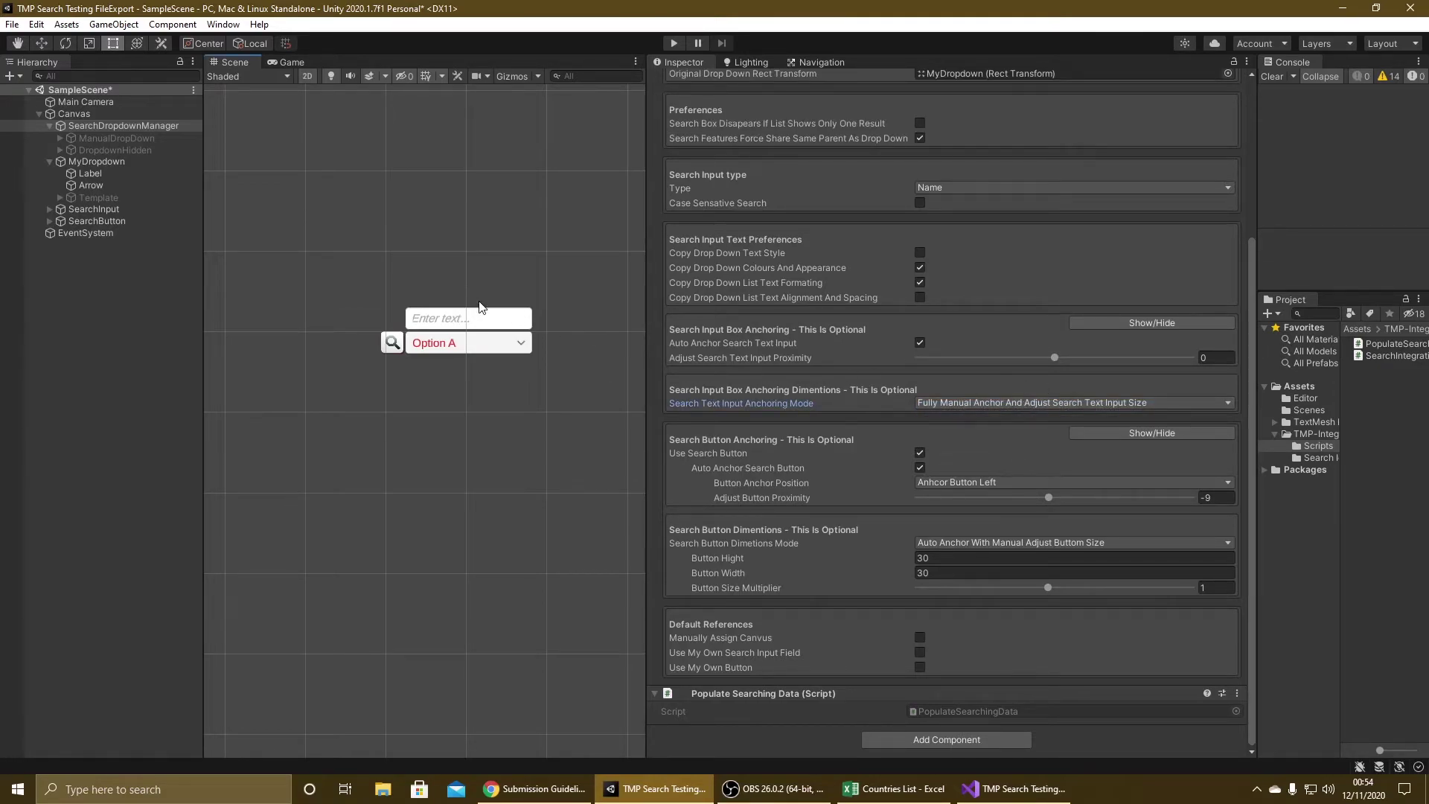
Inspect the SearchInput object, and set SearchDropdownManager's Search Text Input Anchoring Mode to Auto Anchor And Adjust Search Text Input Size.
{"action": "left_click", "coordinate": [504, 321]}
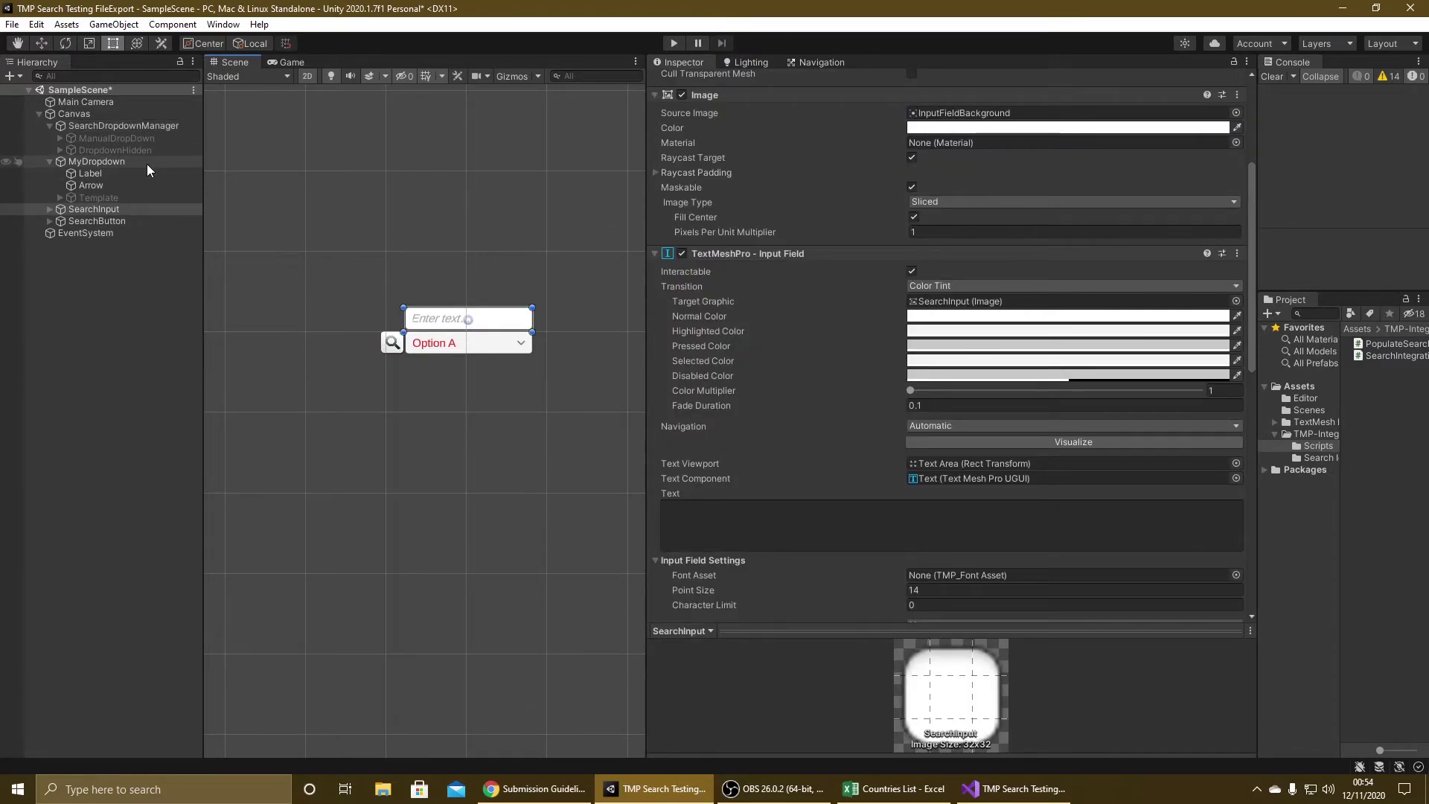
{"action": "left_click", "coordinate": [165, 125]}
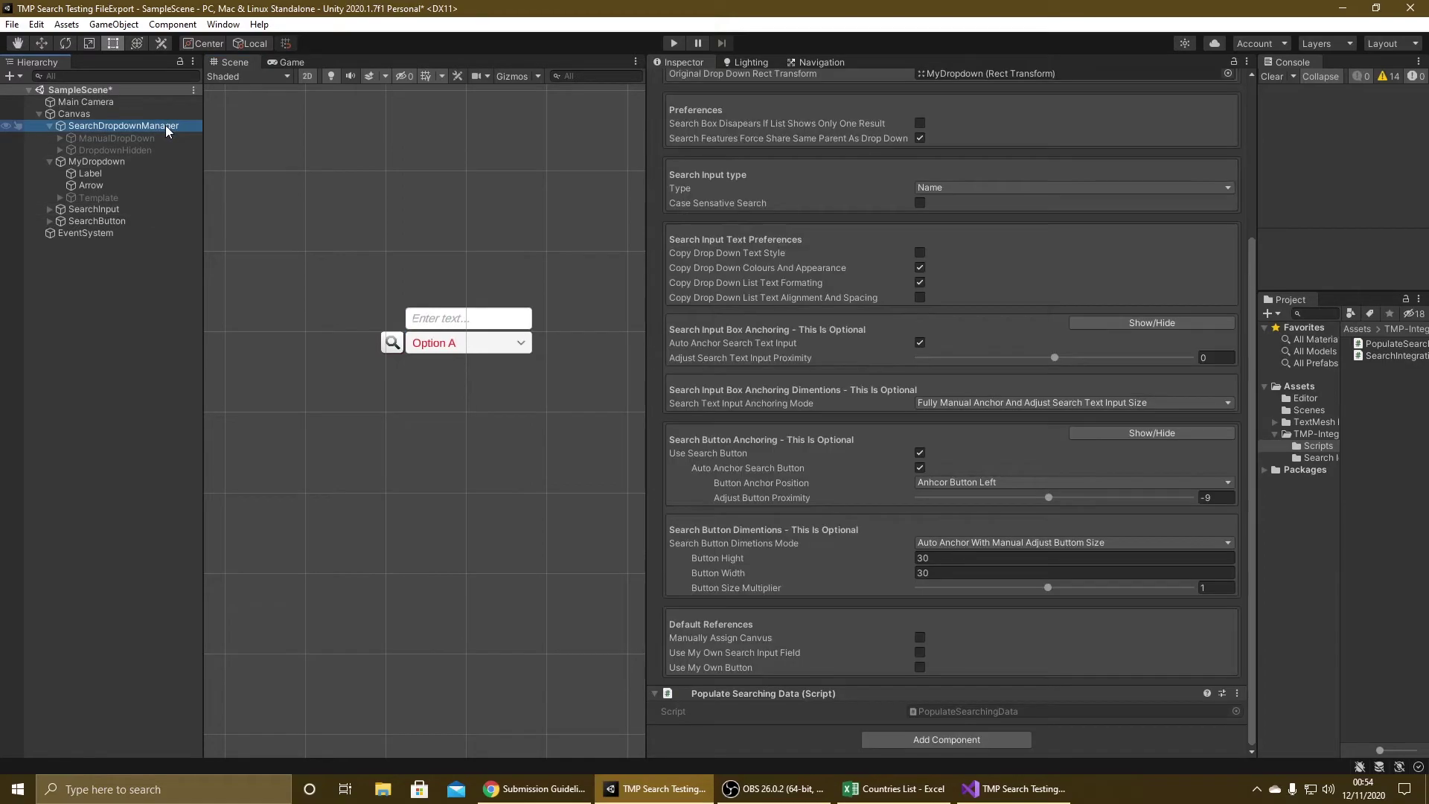
{"action": "left_click", "coordinate": [994, 402]}
{"action": "left_click", "coordinate": [976, 415]}
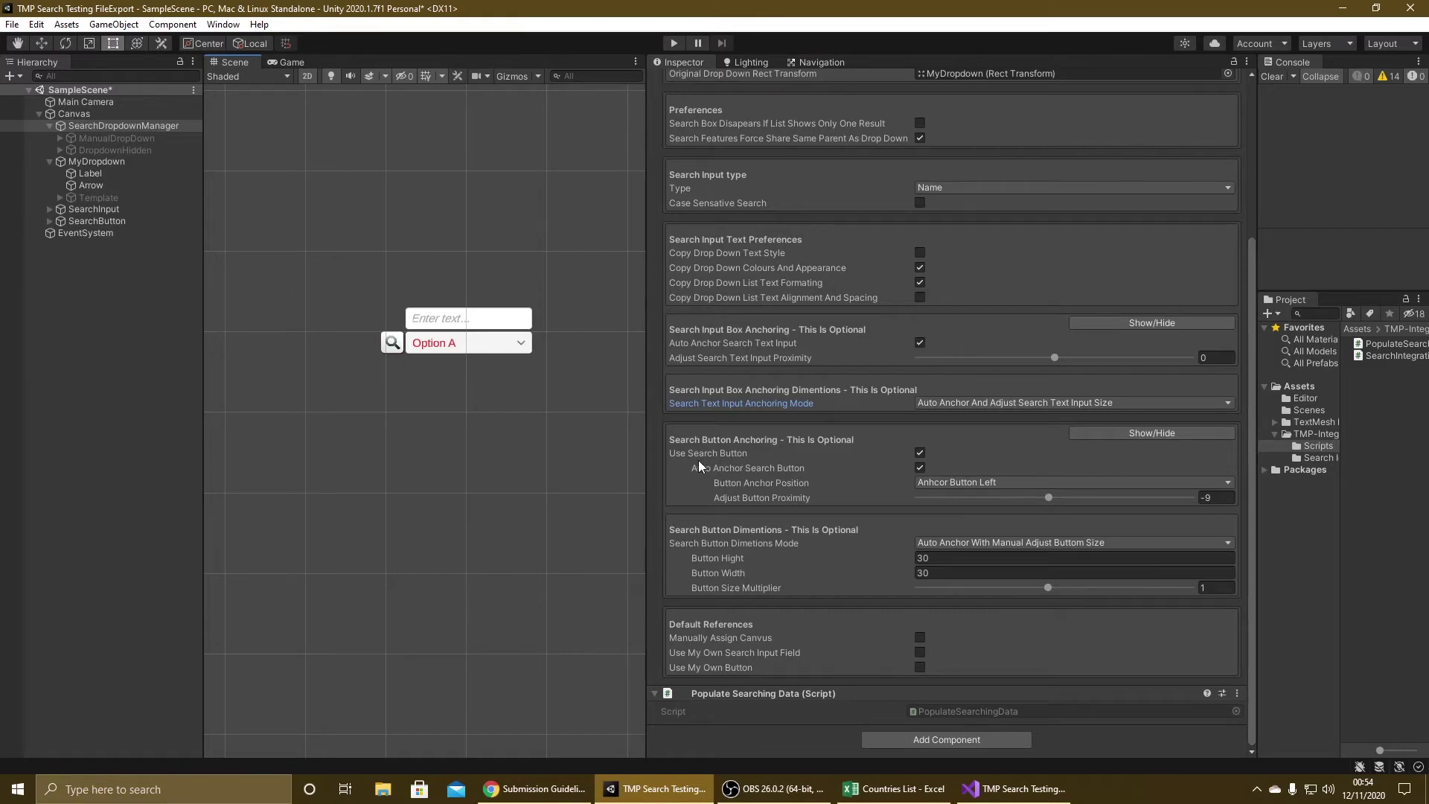
Disable Use Search Button, and test the scene in play mode by searching for Option B.
{"action": "left_click", "coordinate": [920, 453]}
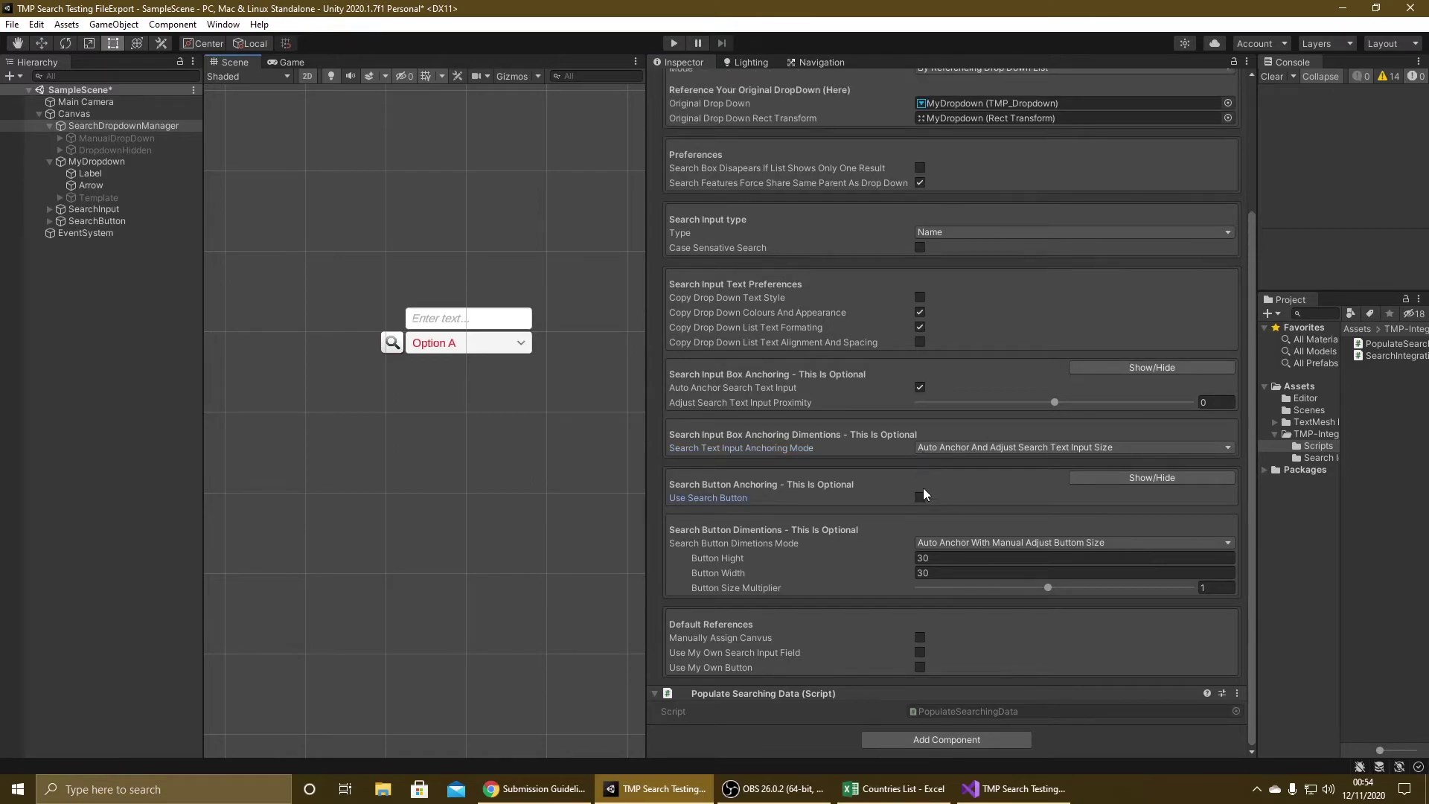
{"action": "left_click", "coordinate": [674, 45]}
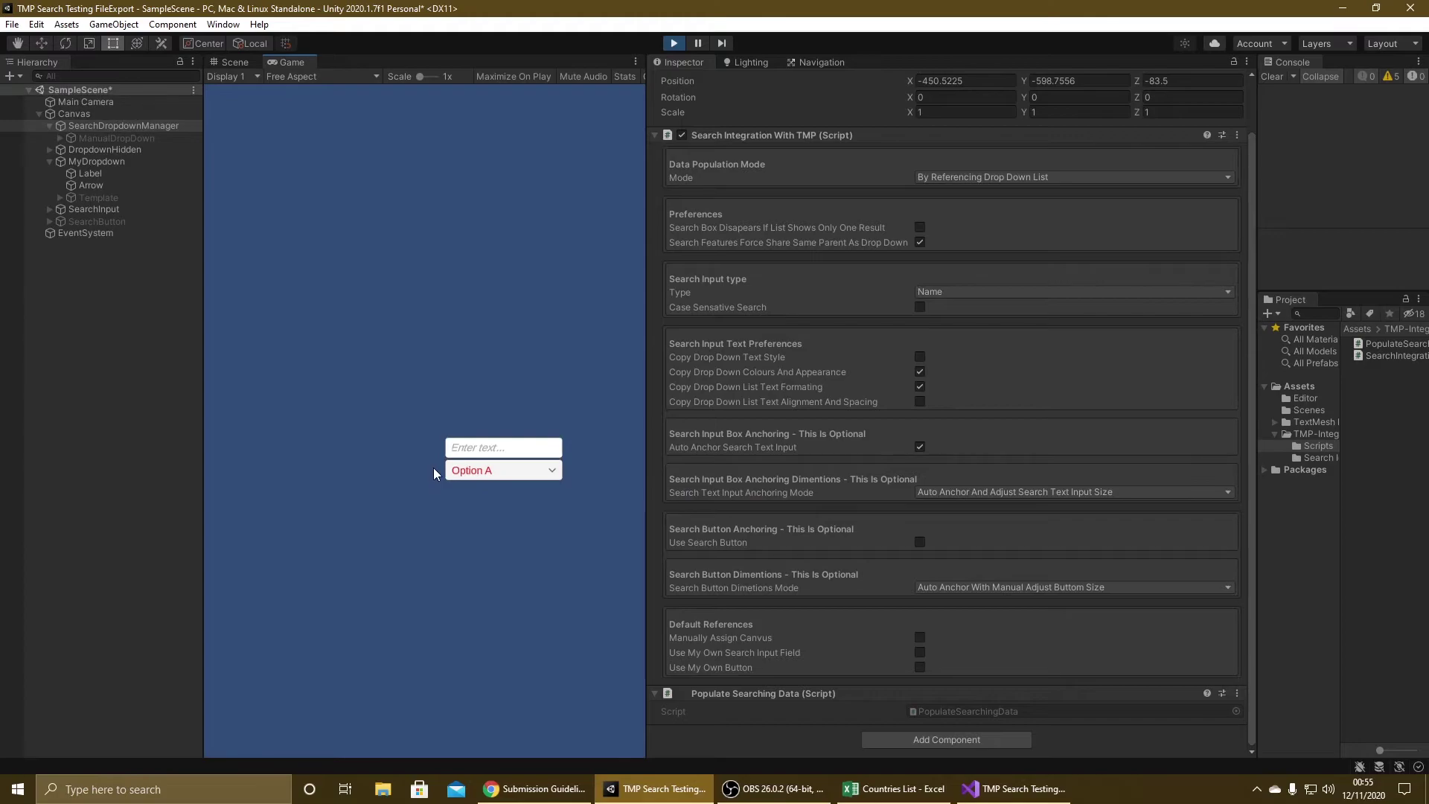
{"action": "left_click", "coordinate": [506, 455]}
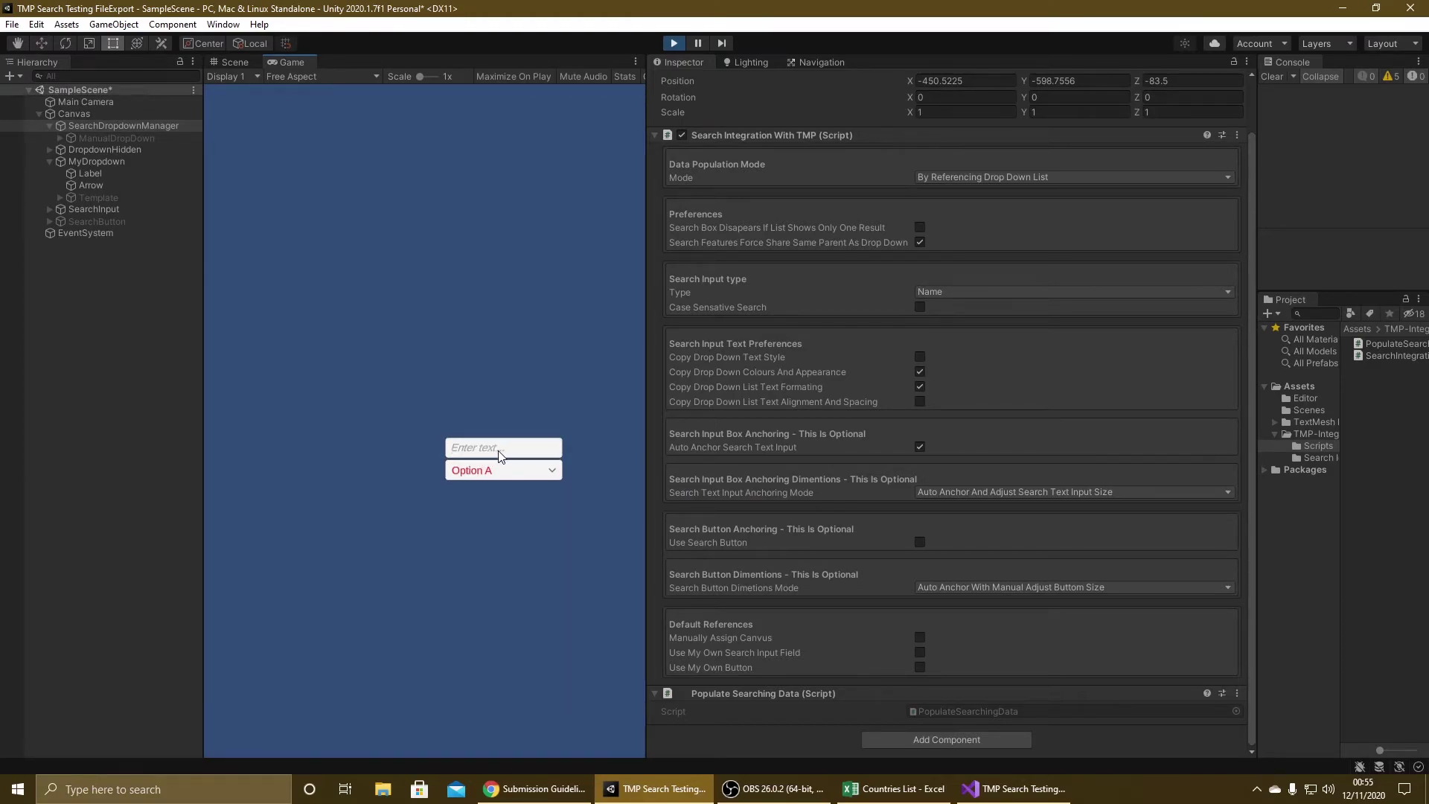
{"action": "type", "text": "Opt"}
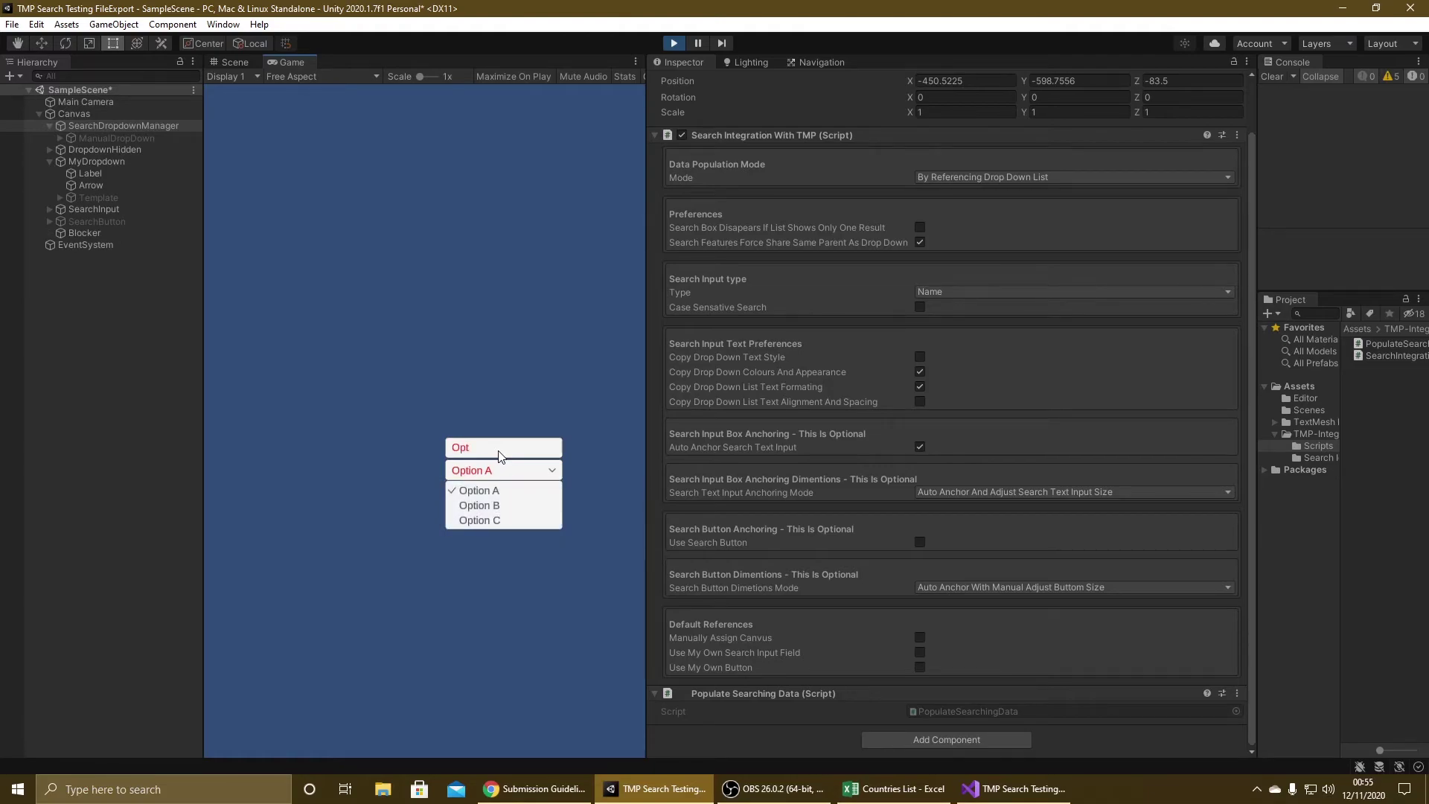
{"action": "type", "text": "ion B"}
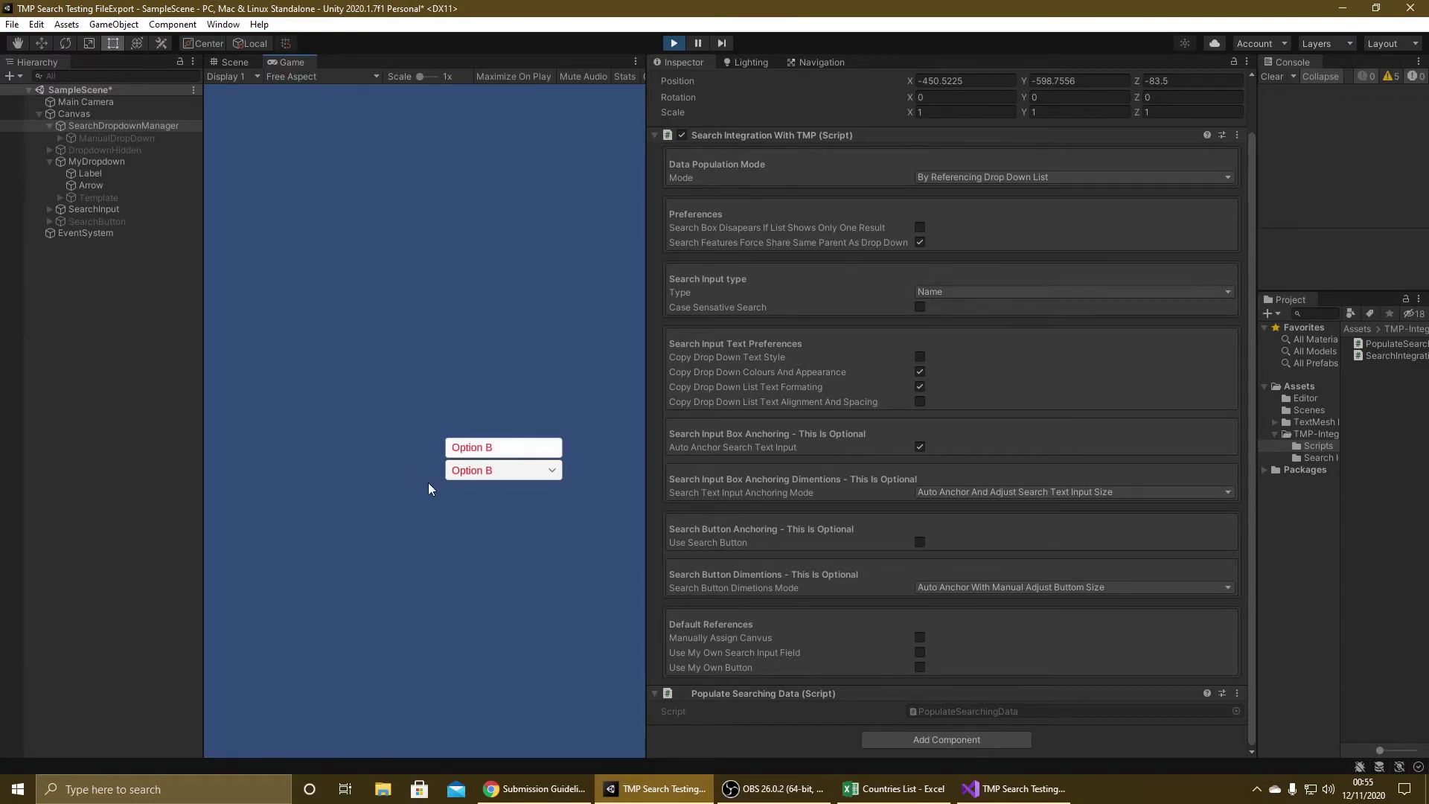
{"action": "left_click", "coordinate": [676, 45]}
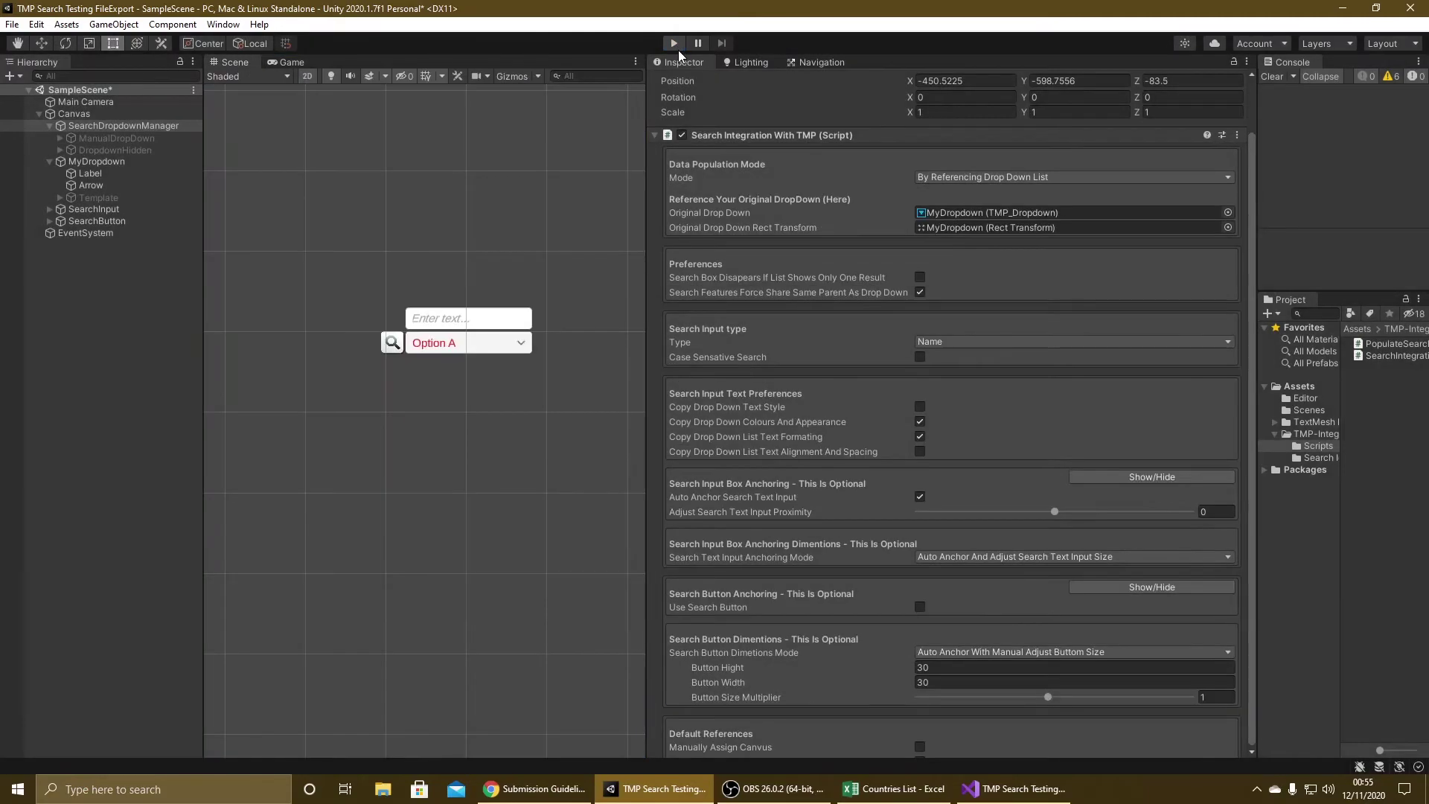
Re-enable Use Search Button, and toggle Auto Anchor Search Button off and back on.
{"action": "scroll", "coordinate": [1024, 412], "scroll_direction": "down", "scroll_amount": 3}
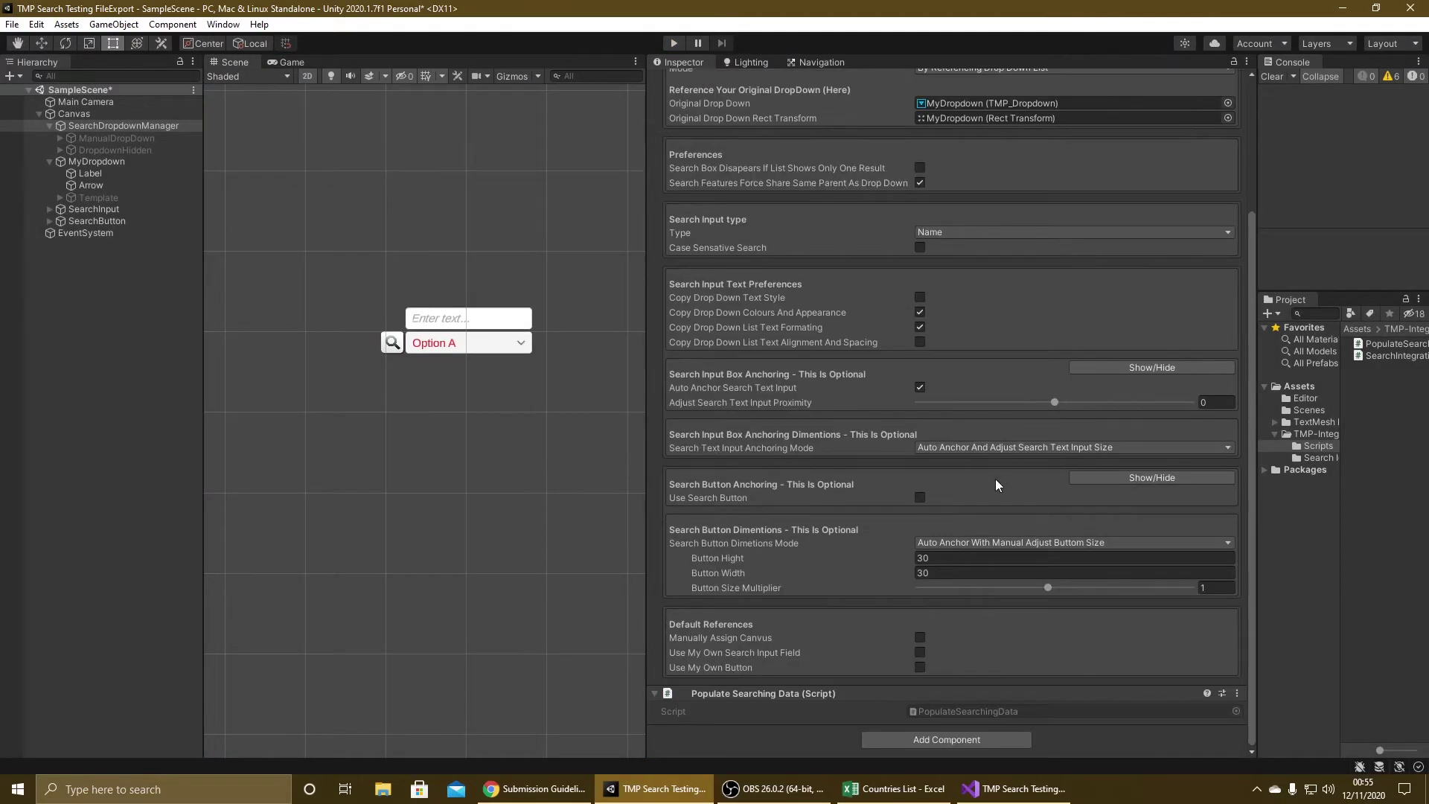
{"action": "left_click", "coordinate": [921, 495]}
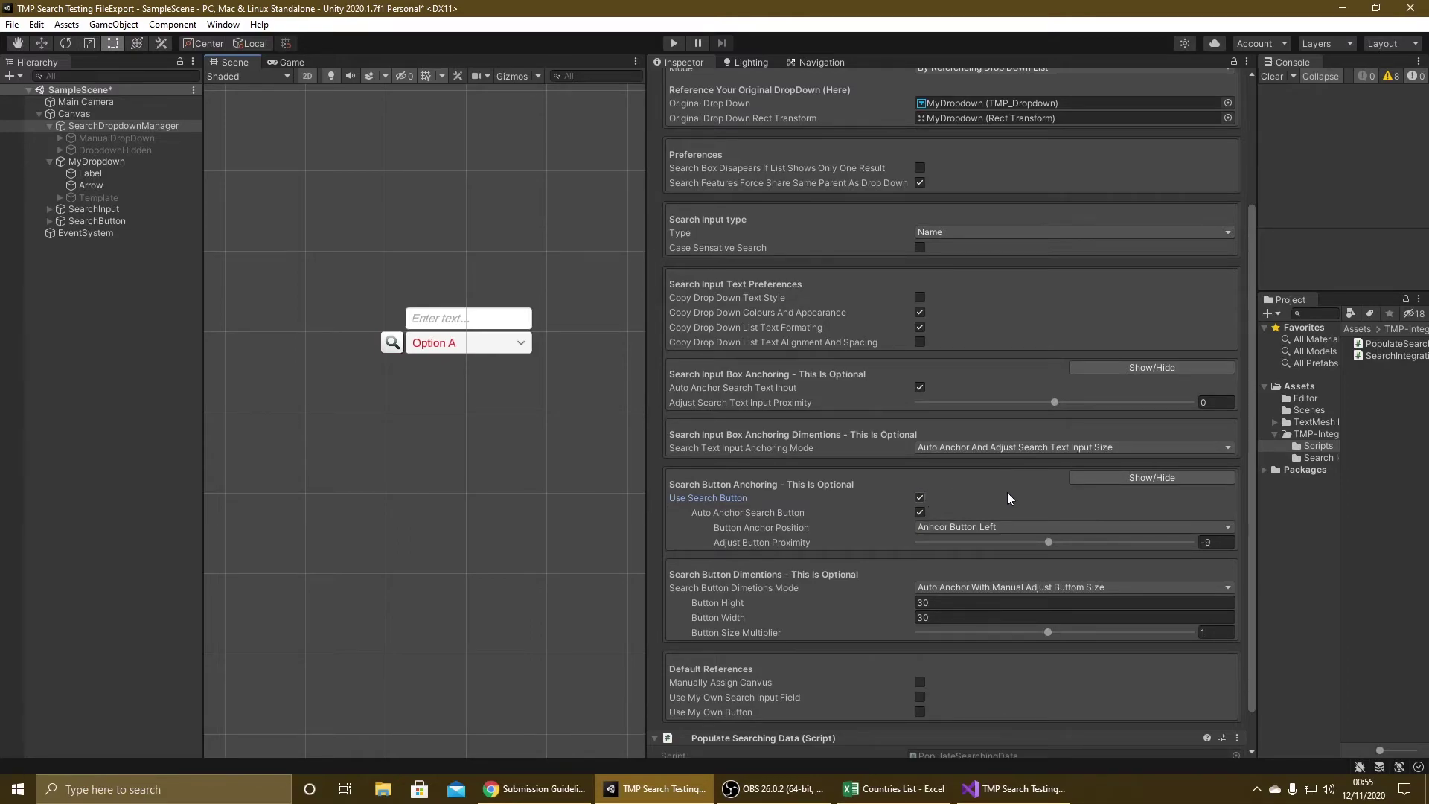
{"action": "scroll", "coordinate": [1008, 493], "scroll_direction": "down", "scroll_amount": 2}
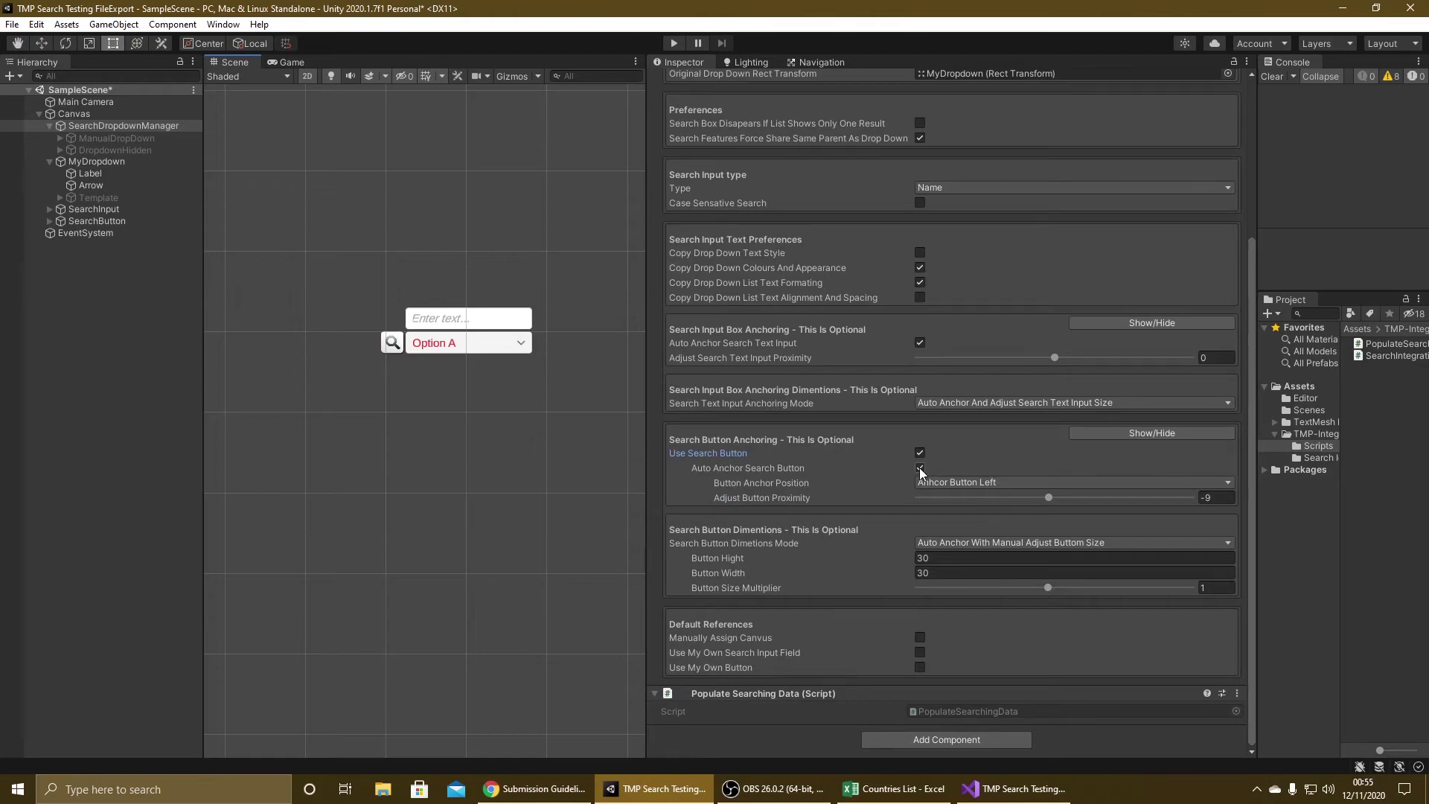
{"action": "left_click", "coordinate": [919, 468]}
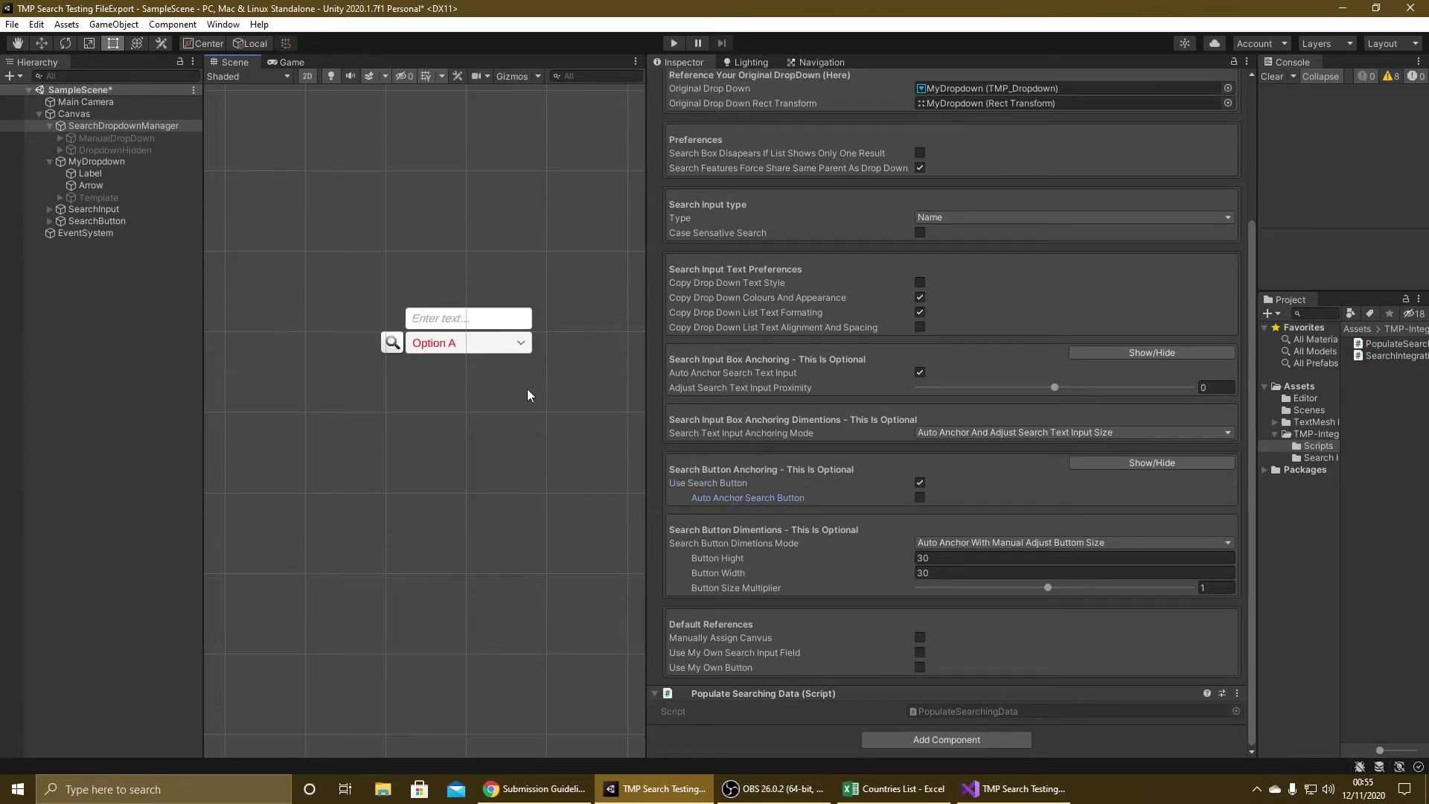
{"action": "left_click", "coordinate": [920, 498]}
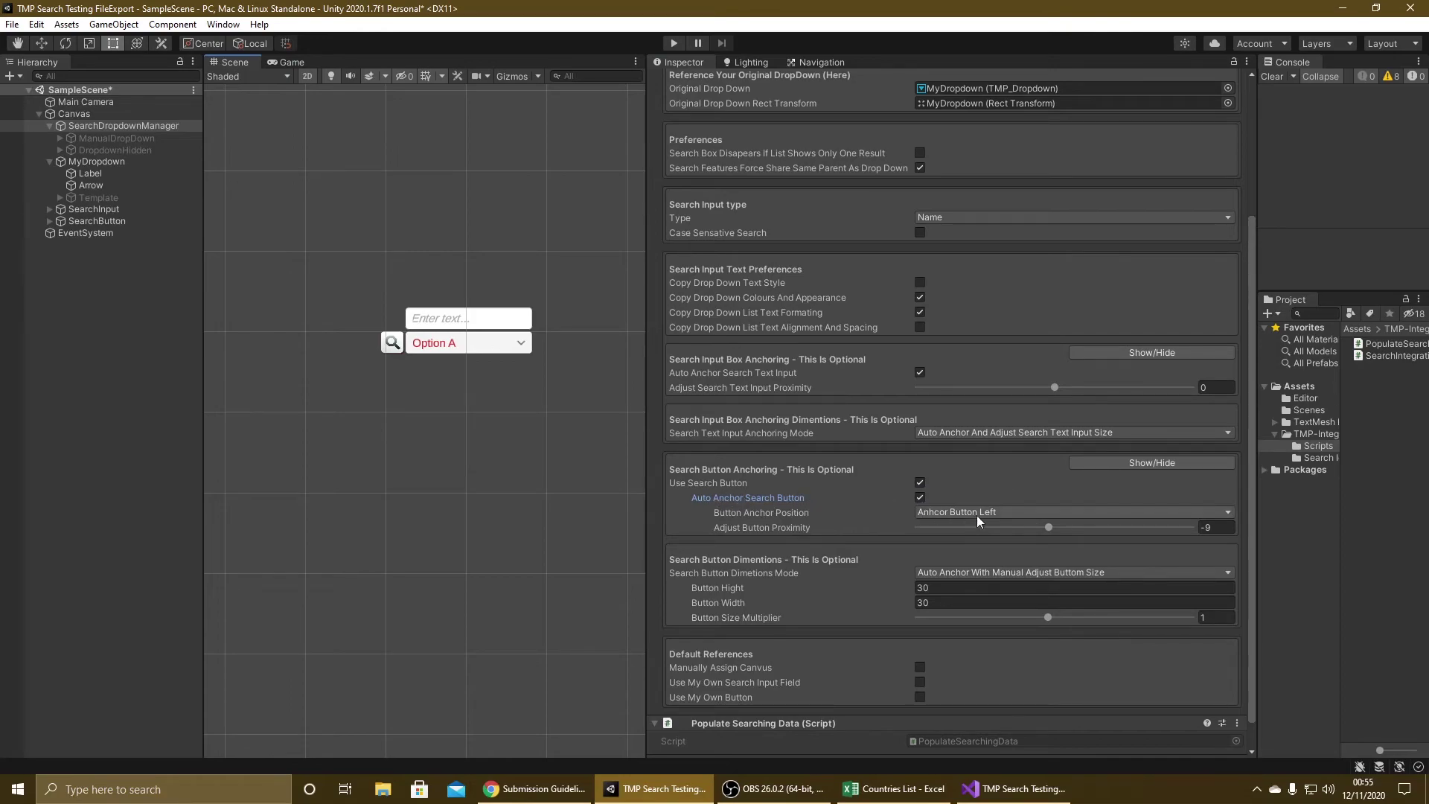
Set the Button Anchor Position to Anhcor Button Right, and test the search button by showing and hiding the search box in play mode.
{"action": "left_click", "coordinate": [981, 514]}
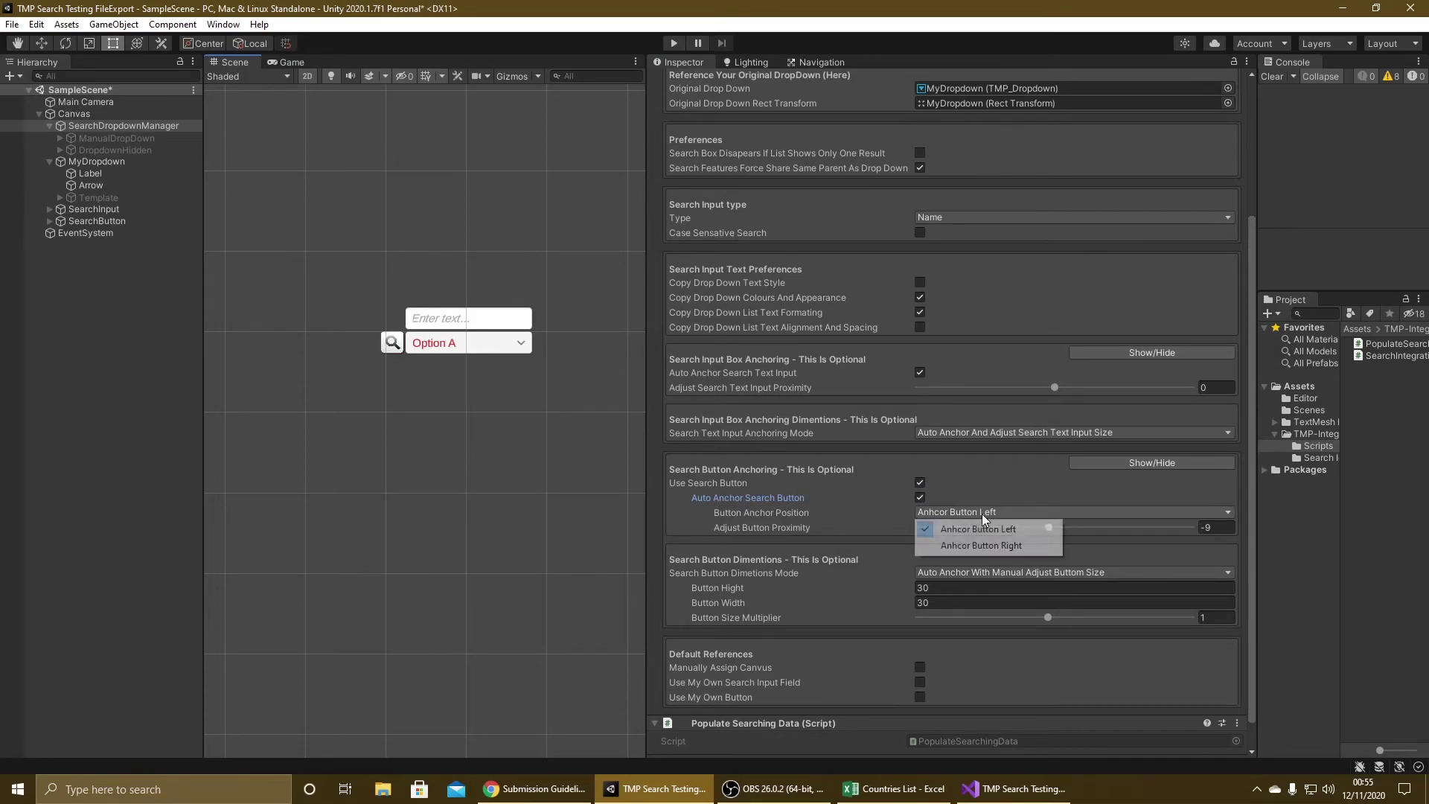
{"action": "left_click", "coordinate": [972, 543]}
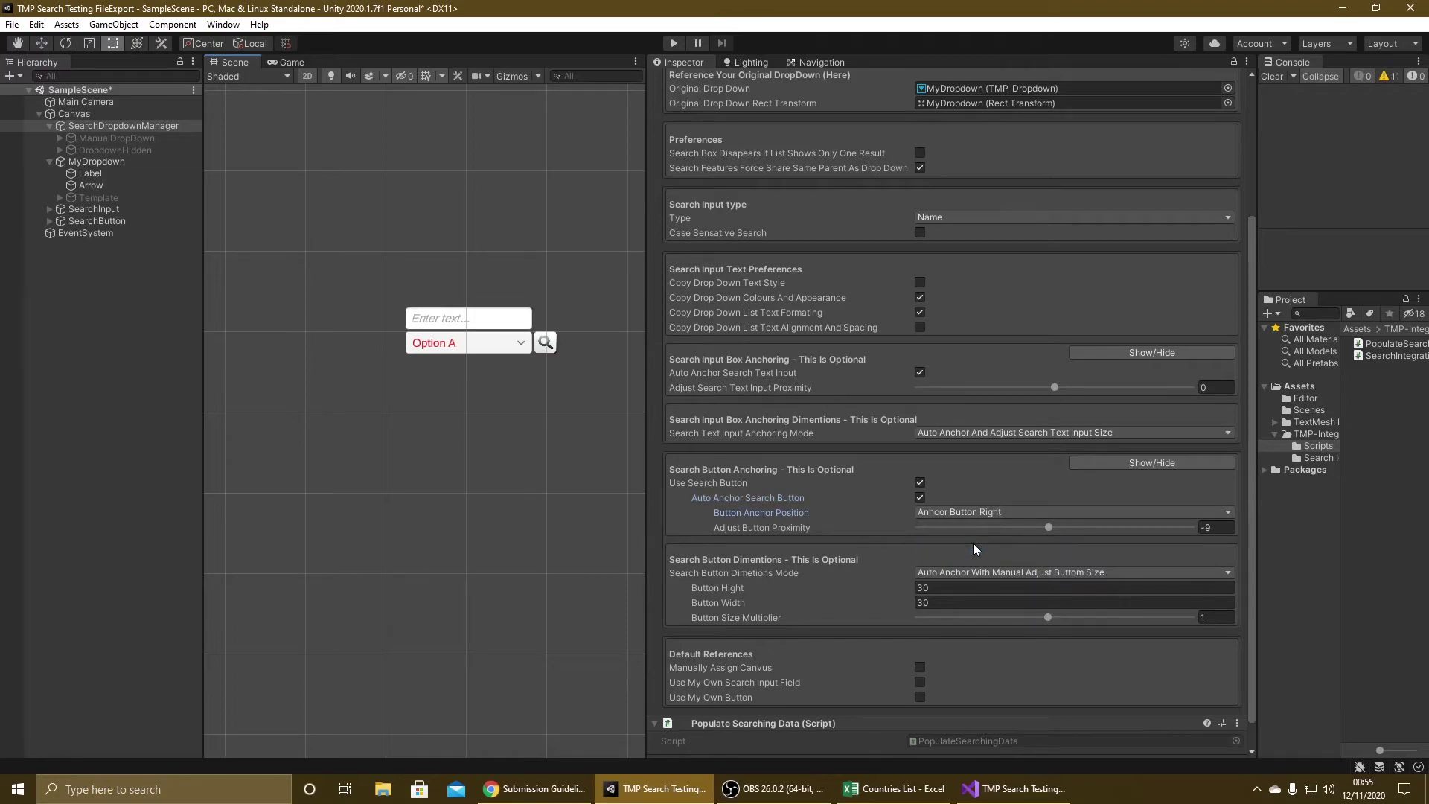
{"action": "left_click", "coordinate": [679, 44]}
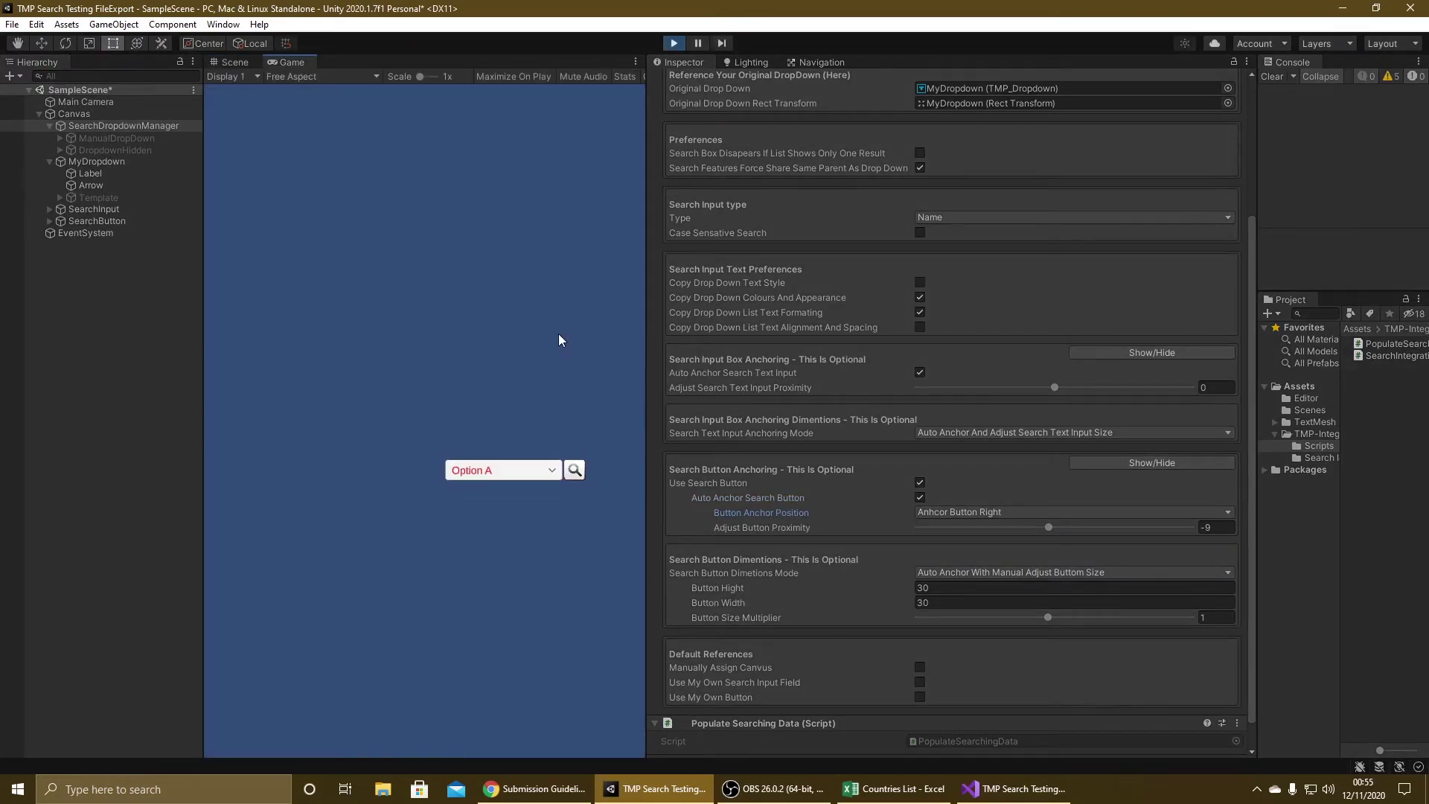
{"action": "left_click", "coordinate": [575, 469]}
{"action": "left_click", "coordinate": [576, 469]}
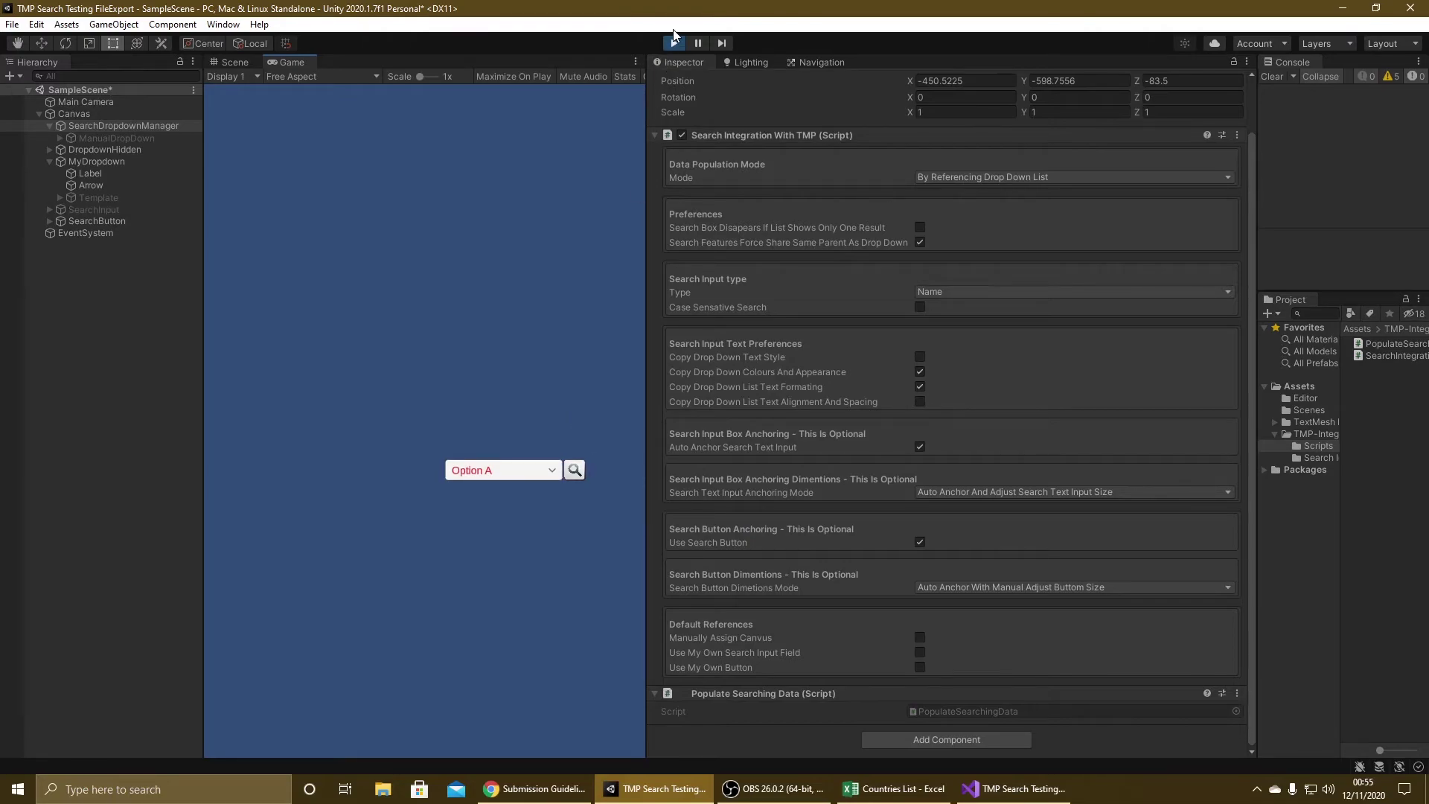
{"action": "left_click", "coordinate": [674, 43]}
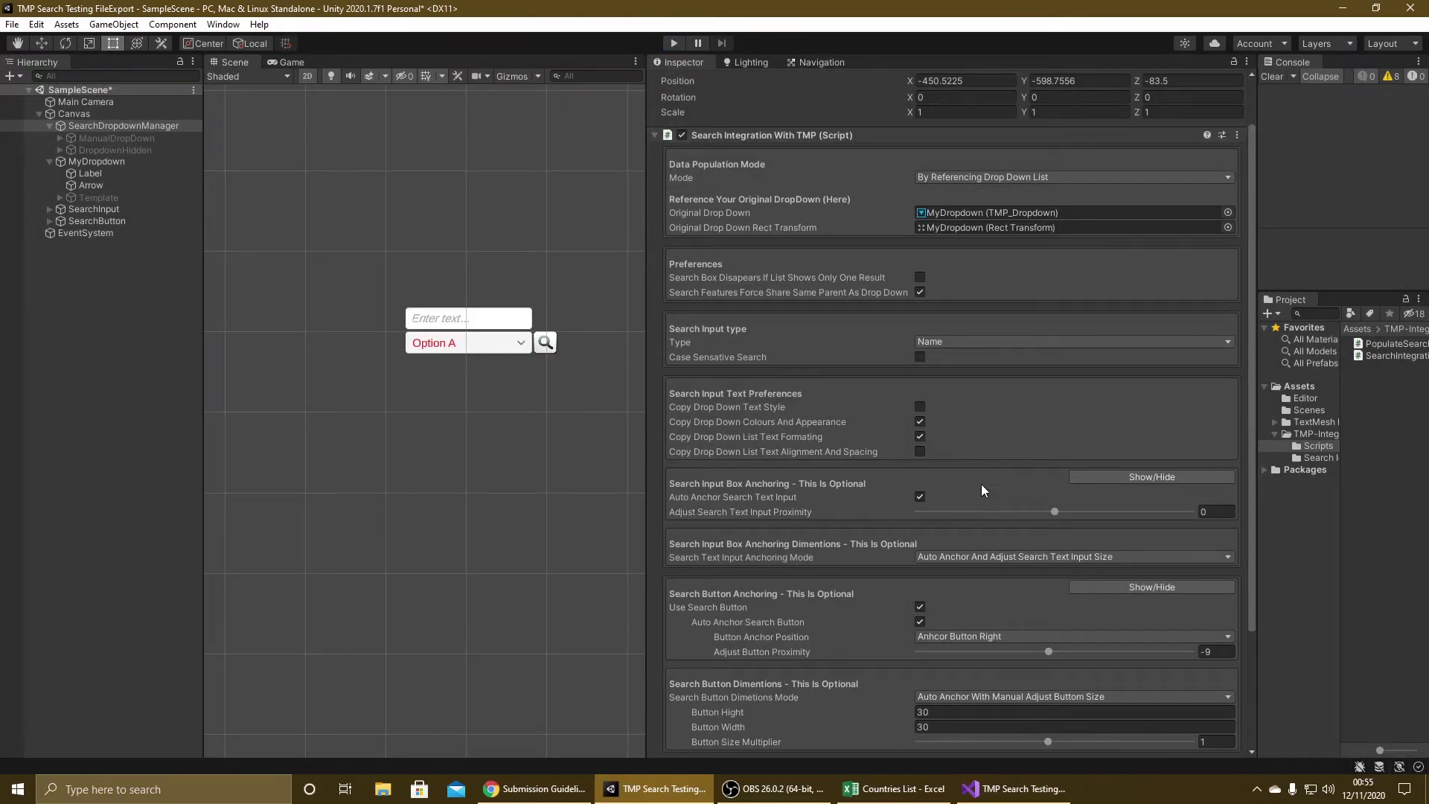
Set the Button Anchor Position to Anhcor Button Left, and try an Adjust Button Proximity of 1.
{"action": "left_click", "coordinate": [946, 637]}
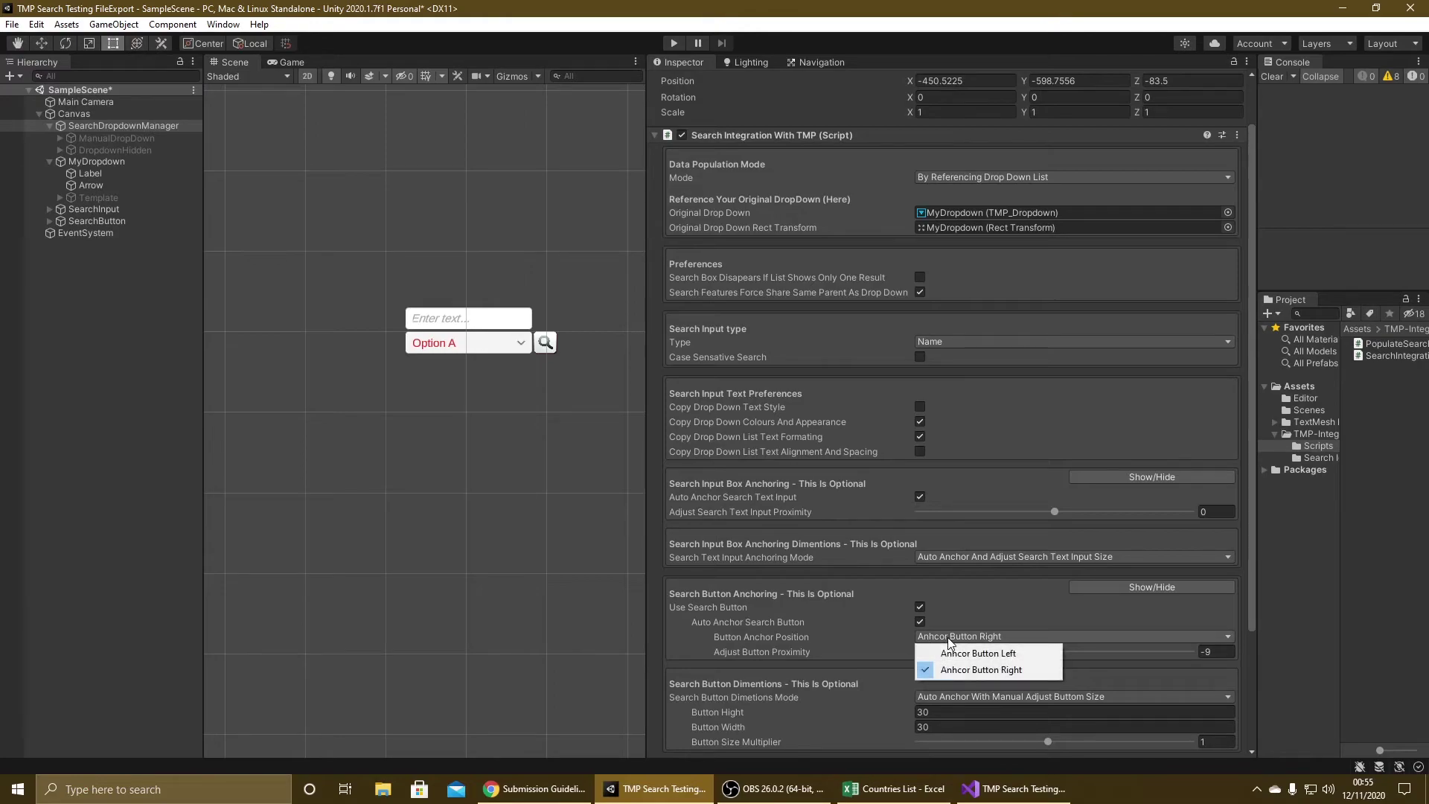
{"action": "left_click", "coordinate": [1012, 651]}
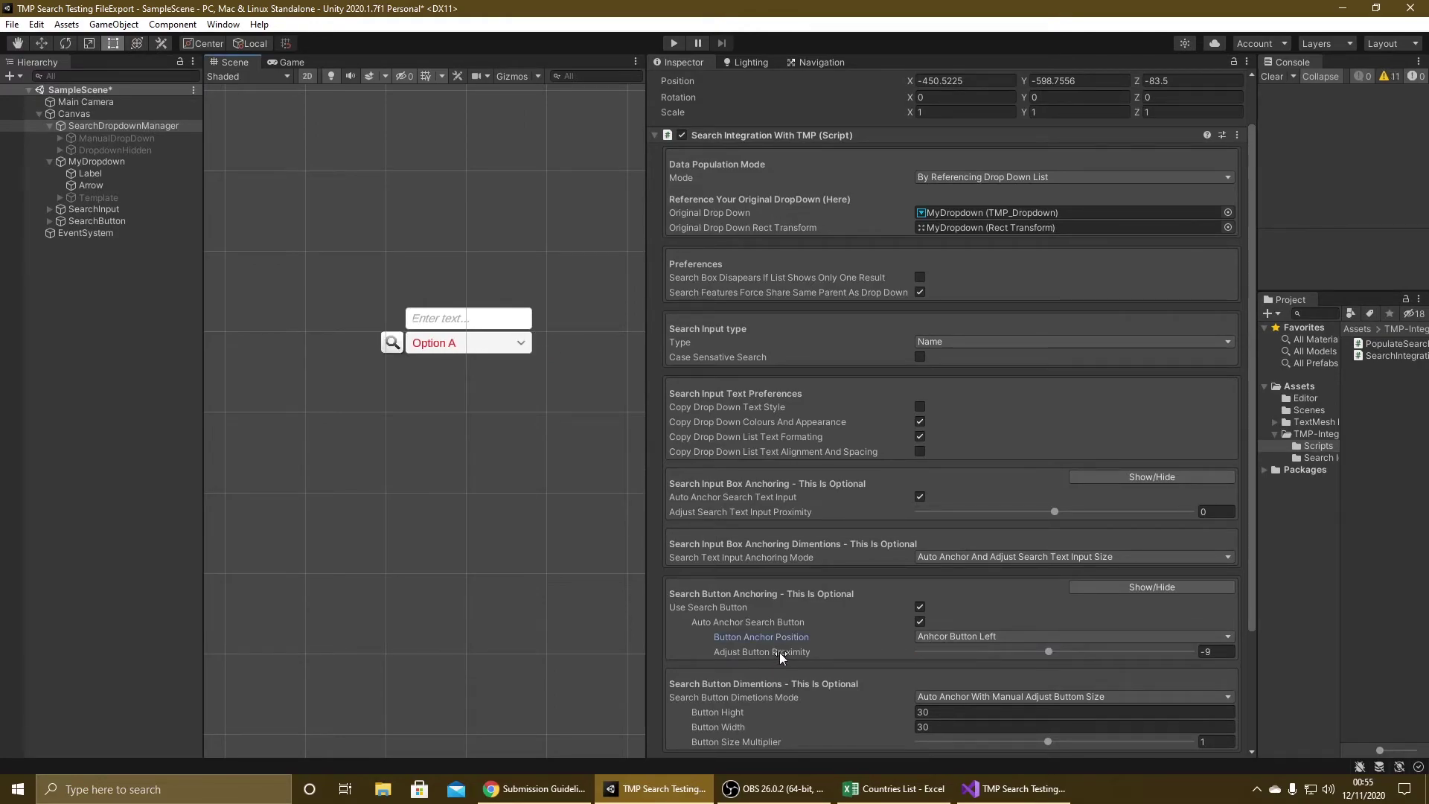
{"action": "mouse_move", "coordinate": [1051, 651]}
{"action": "left_mouse_down"}
{"action": "mouse_move", "coordinate": [1038, 650]}
{"action": "mouse_move", "coordinate": [1101, 649]}
{"action": "mouse_move", "coordinate": [1052, 653]}
{"action": "left_mouse_up"}
{"action": "left_click", "coordinate": [1208, 652]}
{"action": "type", "text": "1"}
{"action": "key", "text": "Return"}
{"action": "scroll", "coordinate": [1069, 596], "scroll_direction": "down", "scroll_amount": 5}
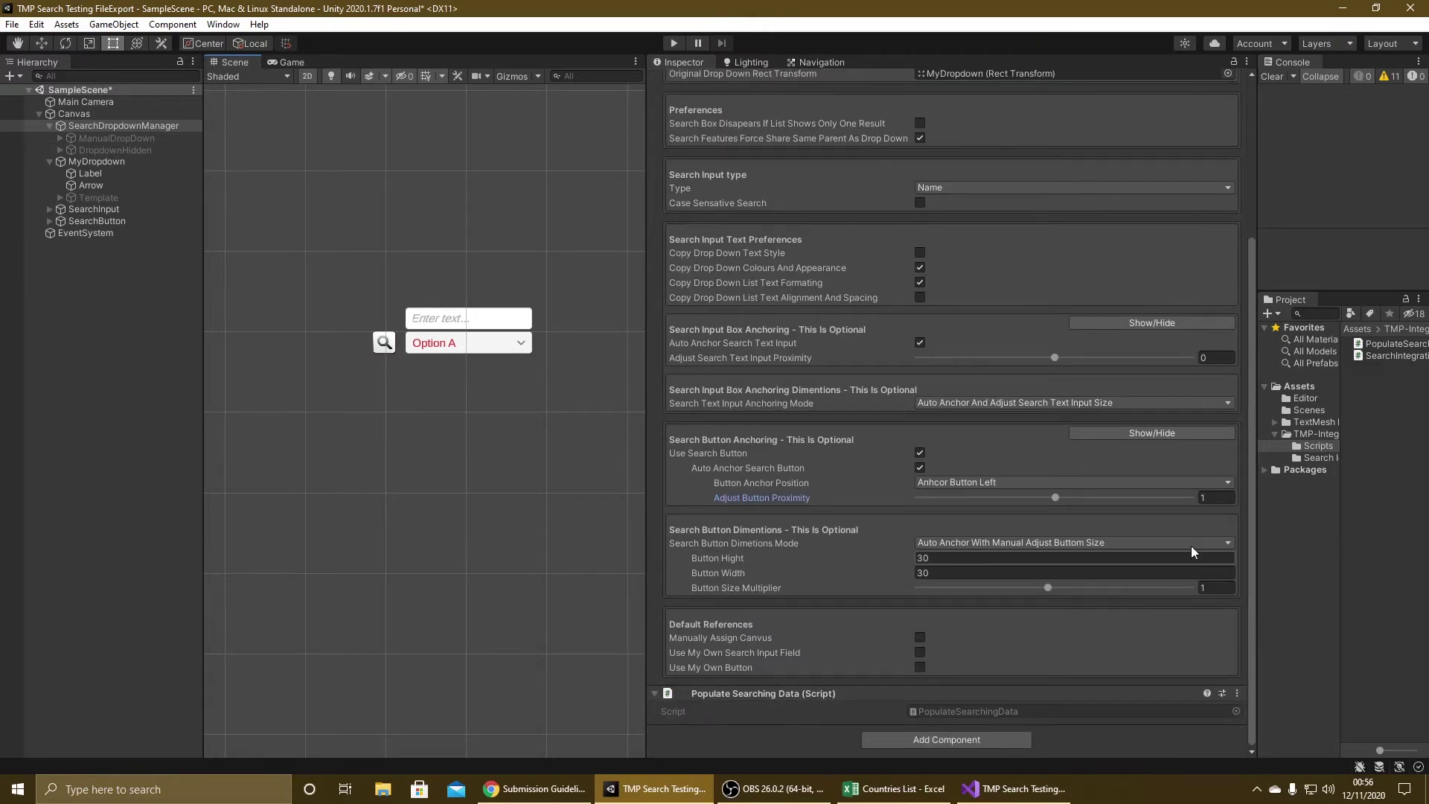
Set the Adjust Button Proximity to 0.
{"action": "left_click", "coordinate": [1215, 497]}
{"action": "type", "text": "0"}
{"action": "key", "text": "Return"}
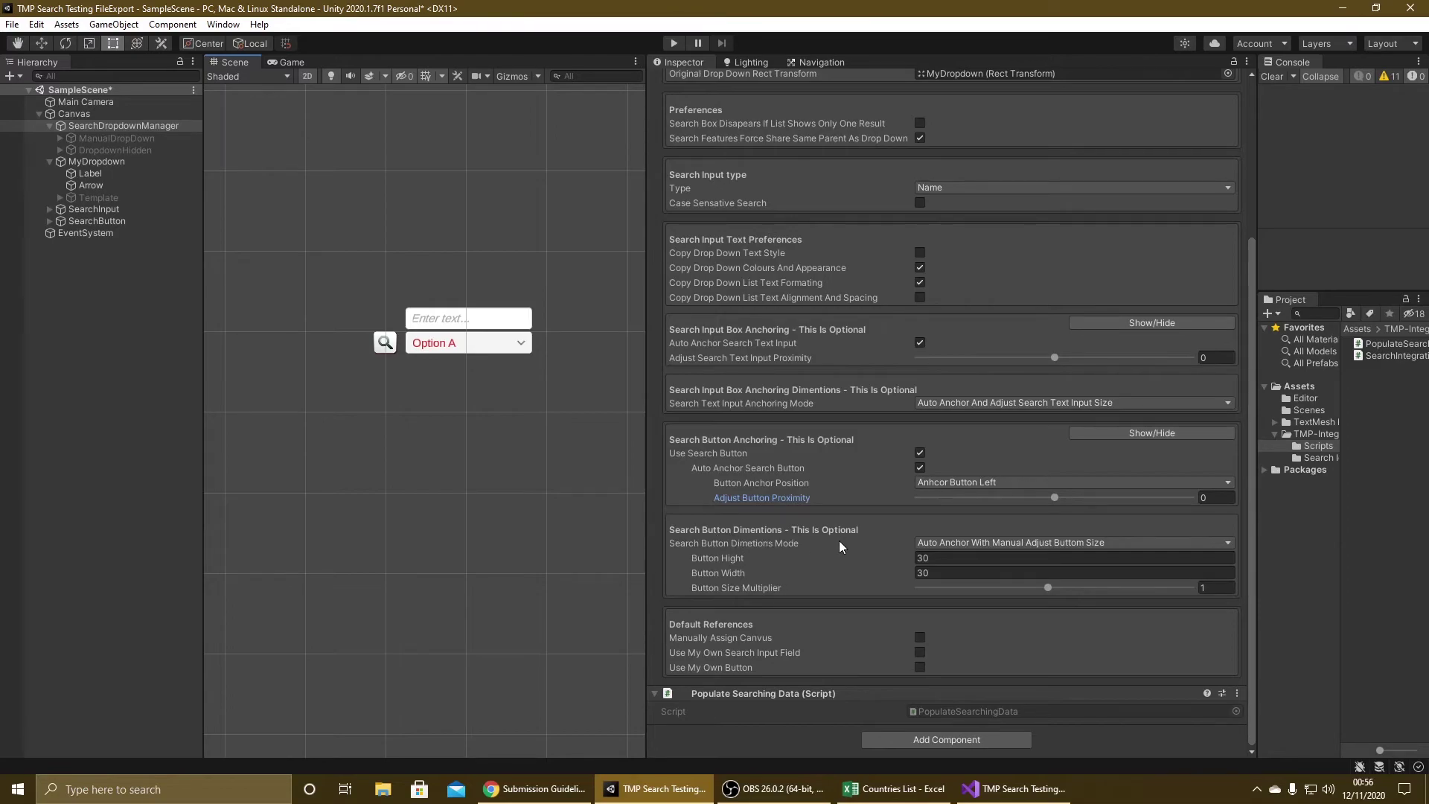
Try the Auto Adjust and Fully Manual options of Search Button Dimetions Mode, and return it to Auto Anchor With Manual Adjust Buttom Size.
{"action": "left_click", "coordinate": [944, 542]}
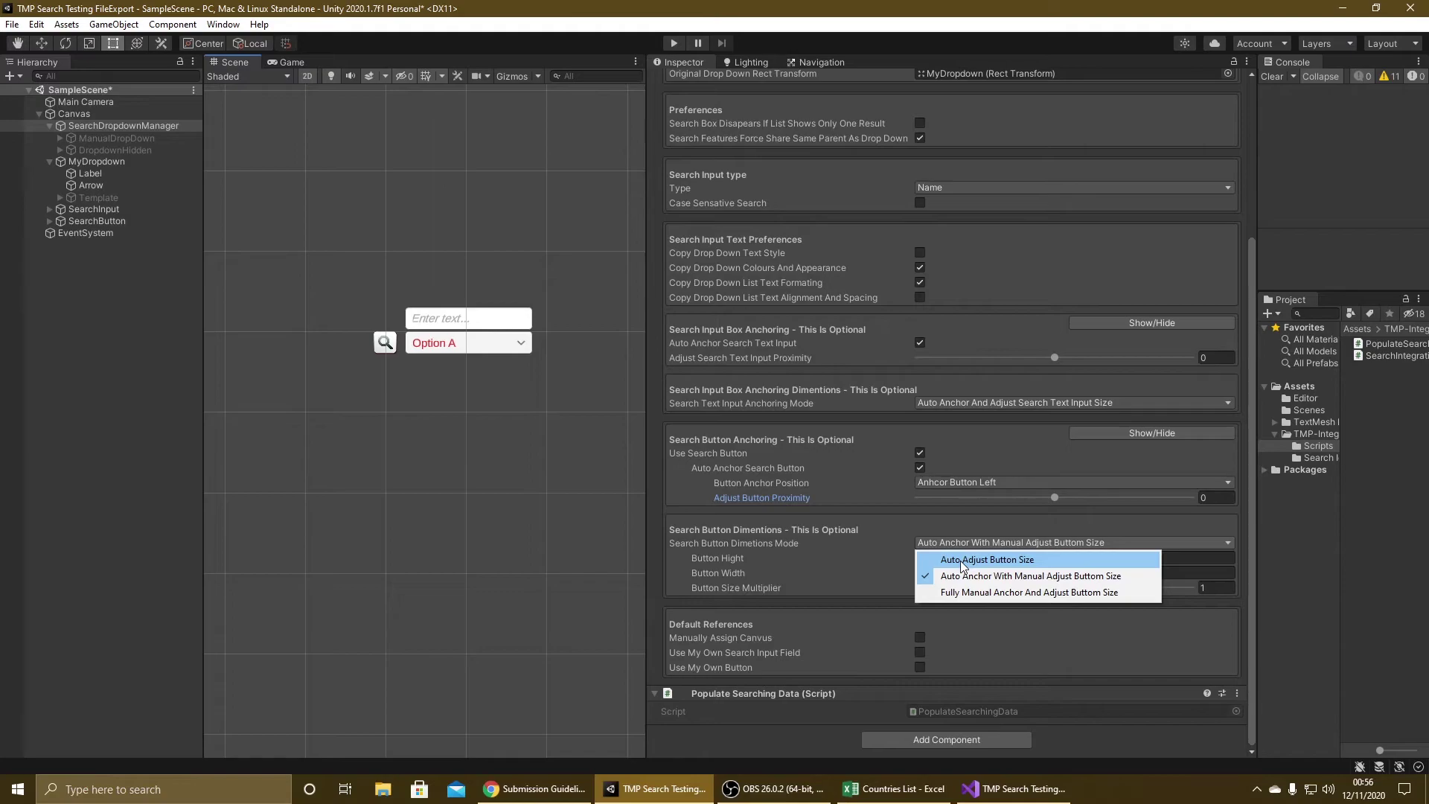
{"action": "left_click", "coordinate": [960, 560]}
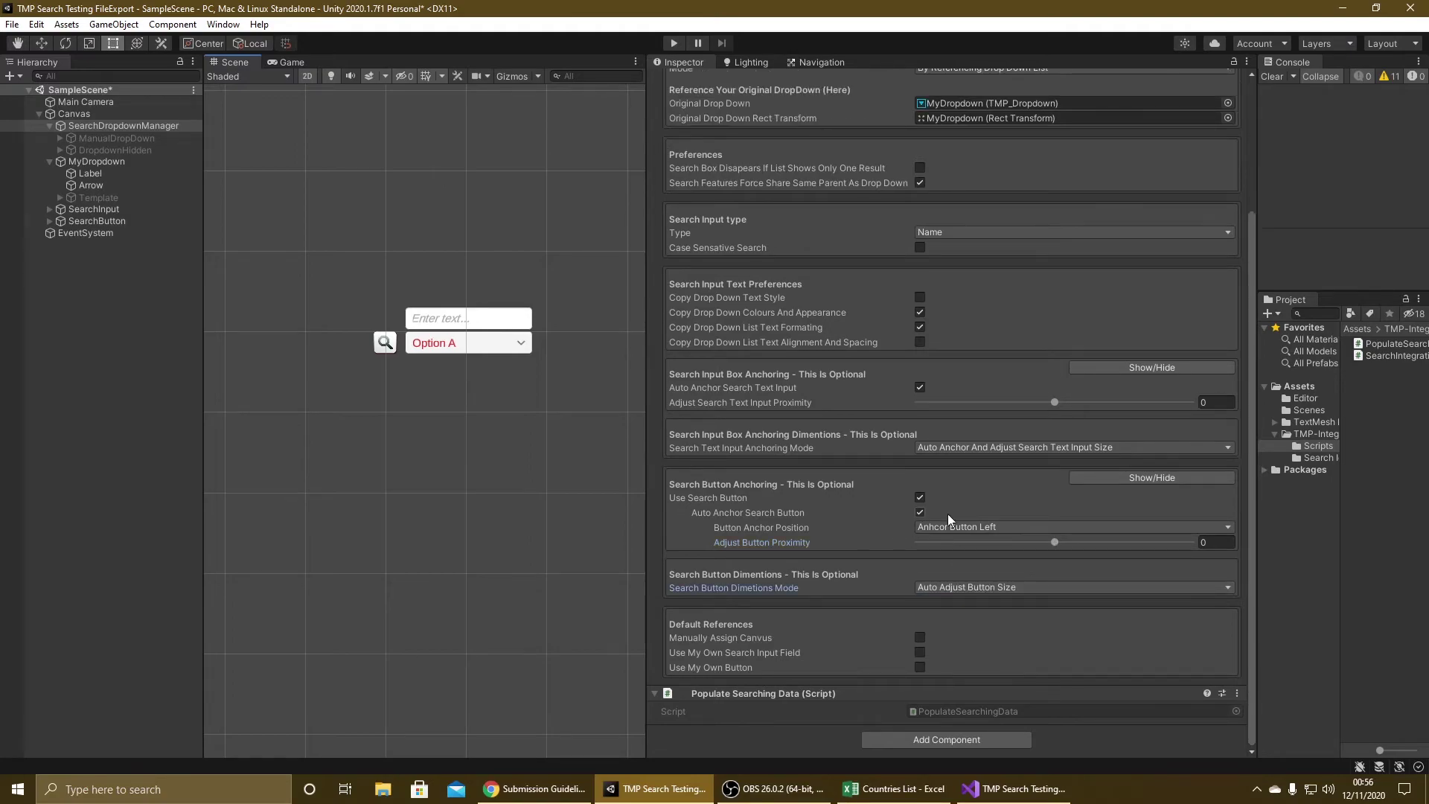
{"action": "left_click", "coordinate": [966, 587]}
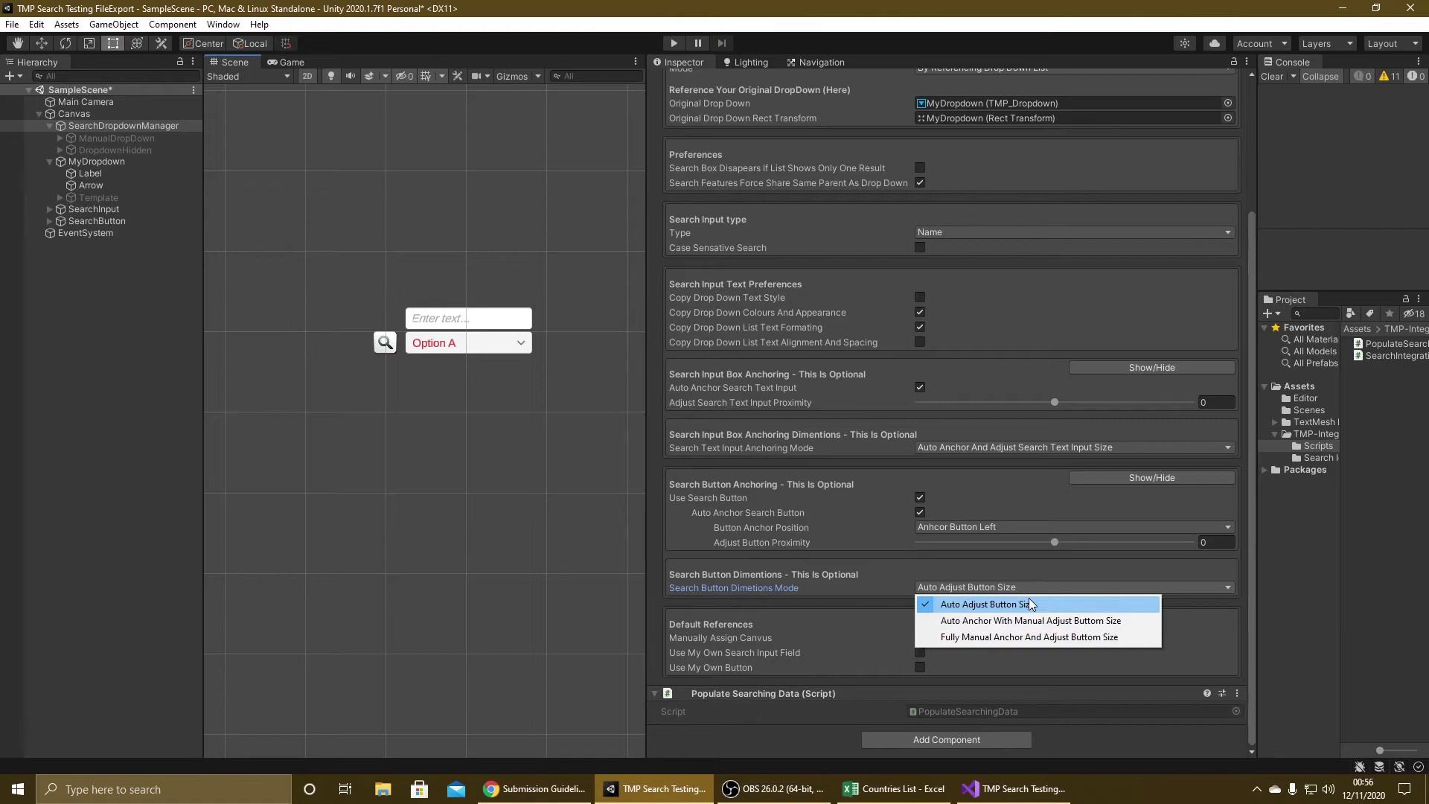
{"action": "left_click", "coordinate": [980, 639]}
{"action": "left_click", "coordinate": [987, 586]}
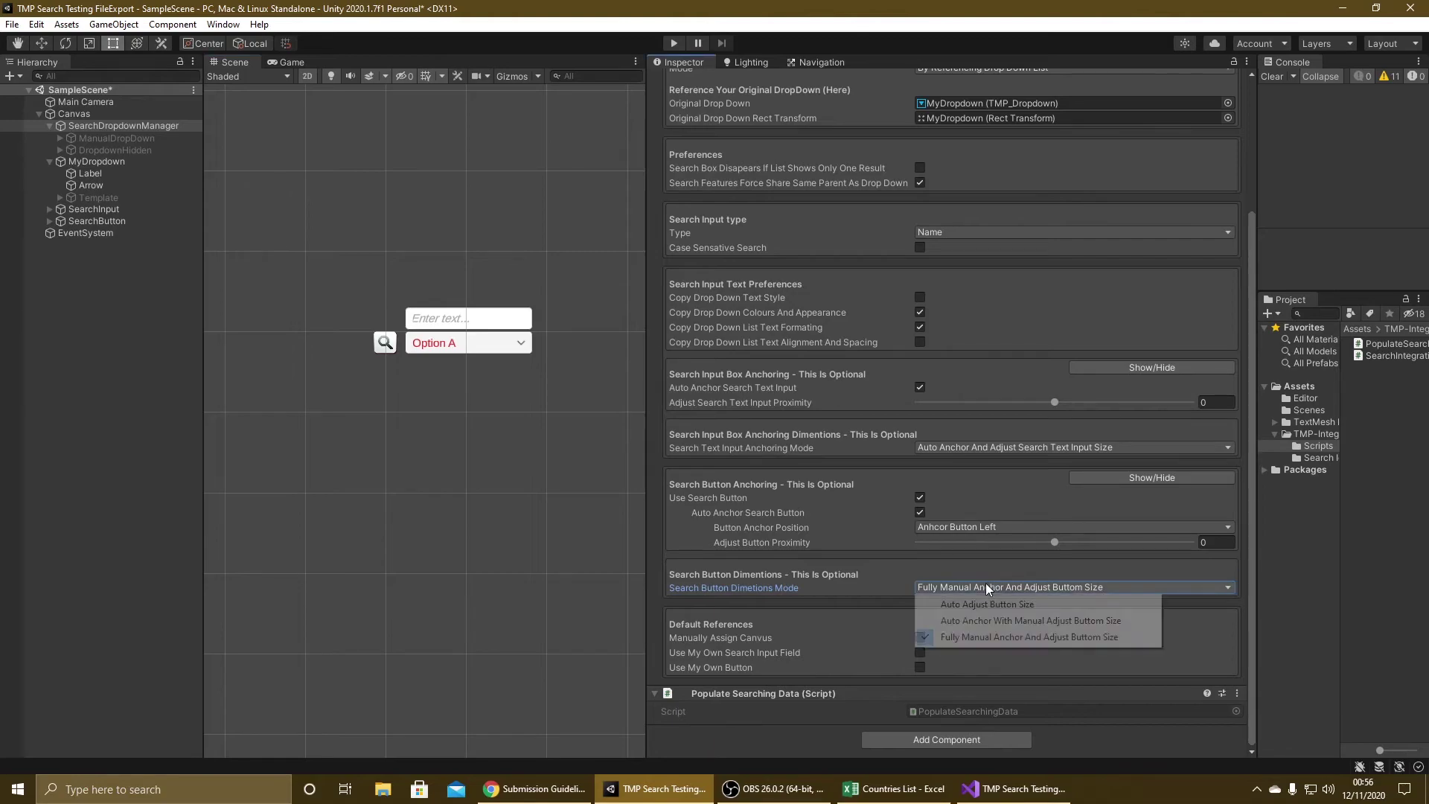
{"action": "left_click", "coordinate": [981, 623]}
Try a Button Size Multiplier of about 1.234, and reduce it to about 1.104.
{"action": "left_click_drag", "start_coordinate": [1047, 631], "coordinate": [1081, 633]}
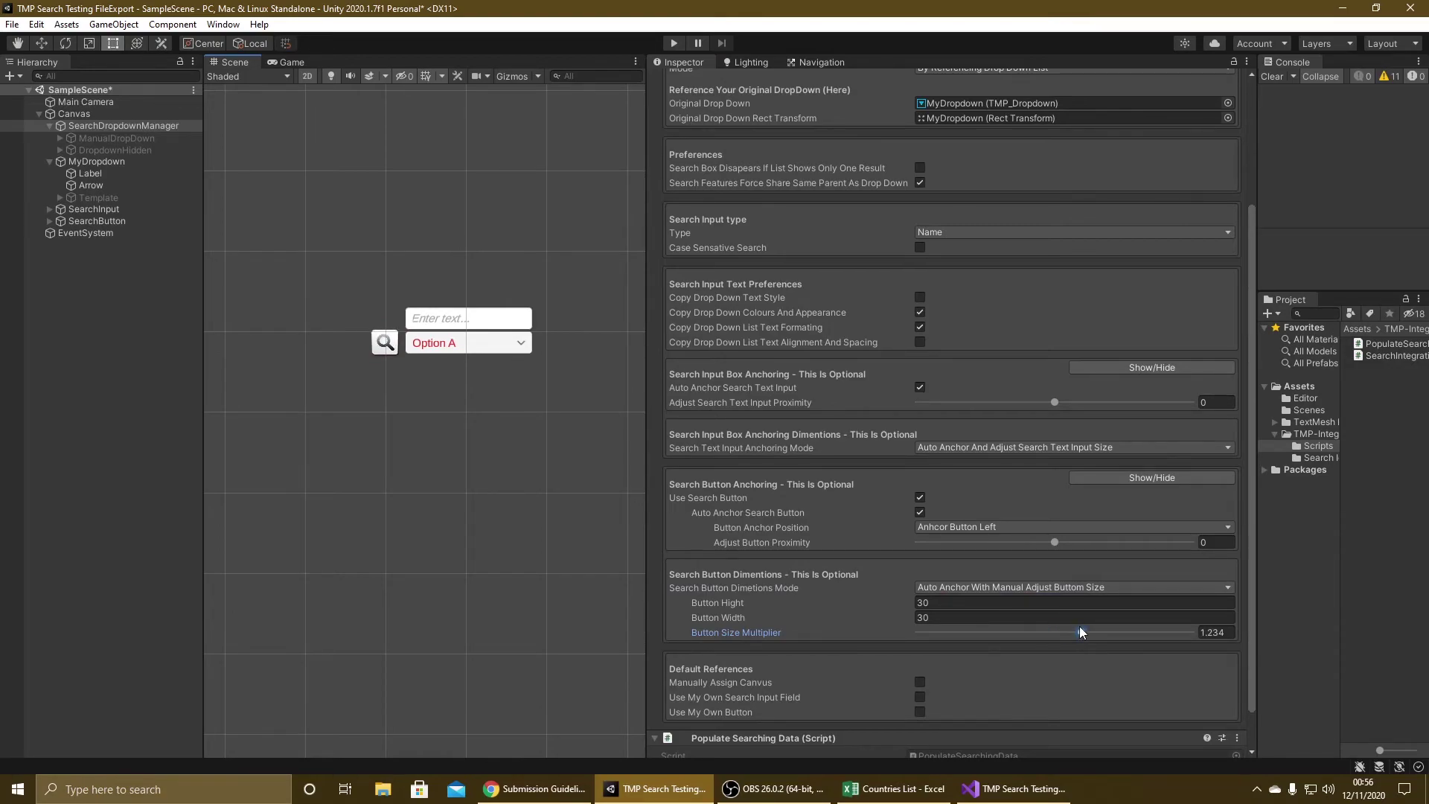
{"action": "left_click", "coordinate": [955, 603]}
{"action": "key", "text": "Tab"}
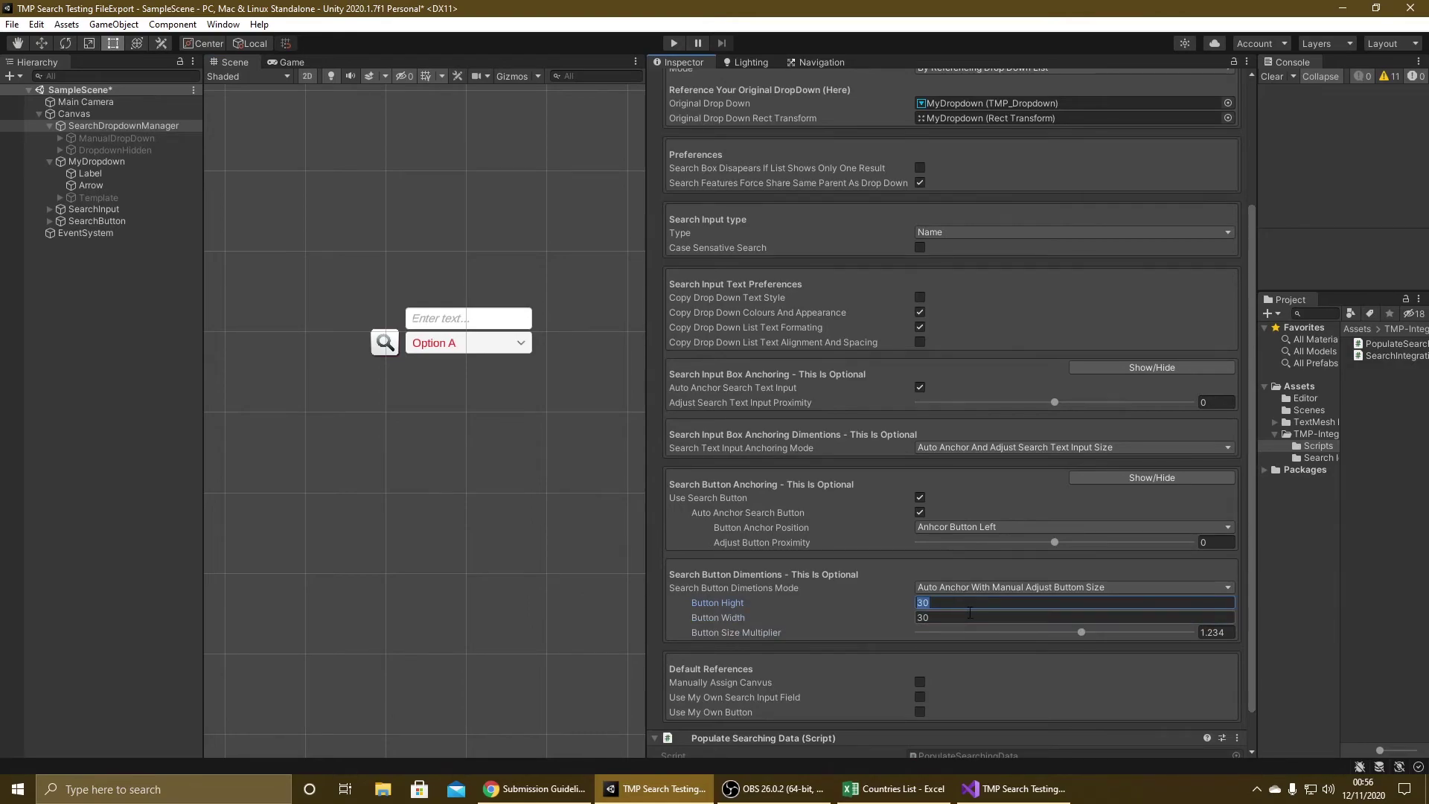
{"action": "mouse_move", "coordinate": [1082, 632]}
{"action": "left_mouse_down"}
{"action": "mouse_move", "coordinate": [1018, 632]}
{"action": "mouse_move", "coordinate": [1120, 618]}
{"action": "mouse_move", "coordinate": [1063, 632]}
{"action": "left_mouse_up"}
Try a Button Width of 60, and set it back to 30.
{"action": "left_click", "coordinate": [1018, 617]}
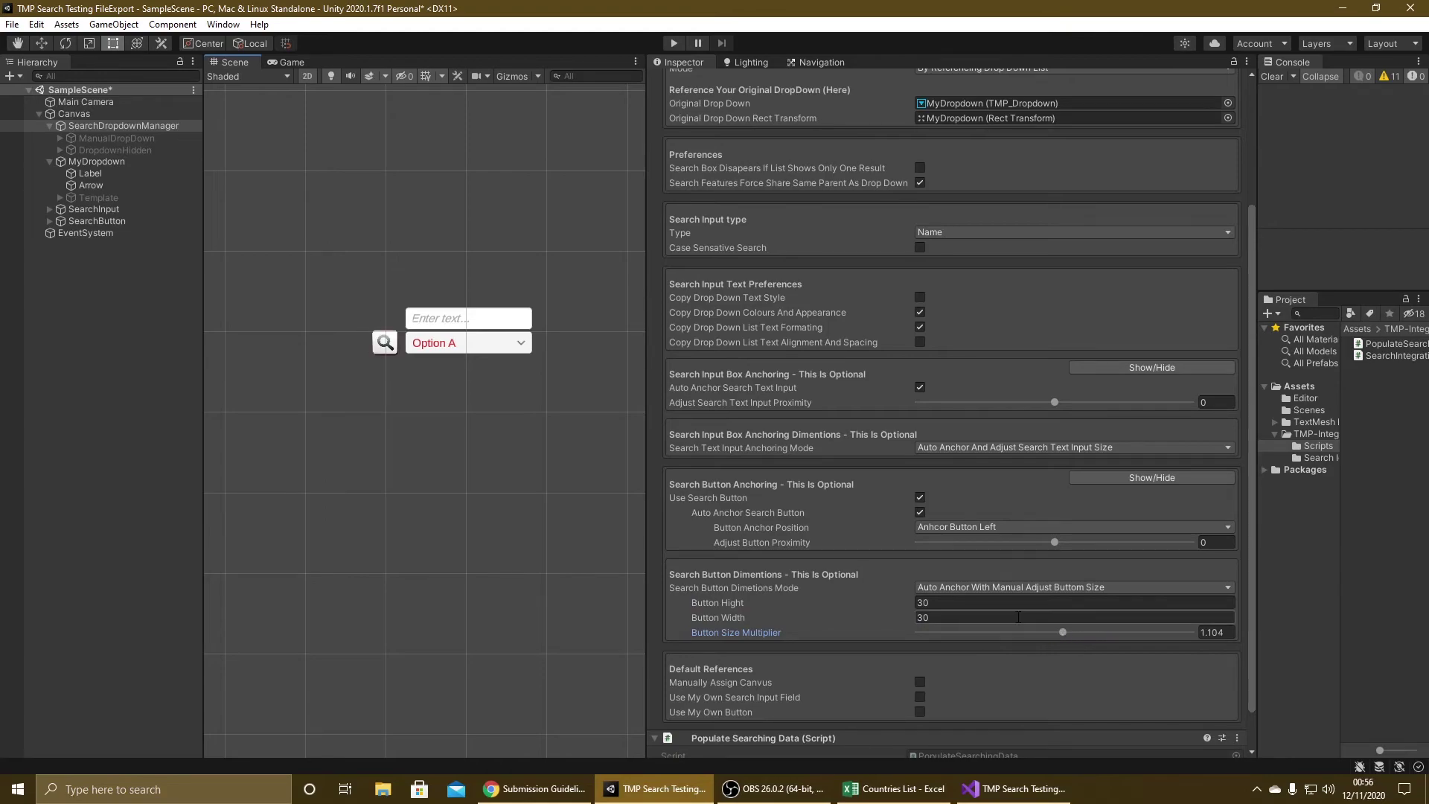
{"action": "type", "text": "6"}
{"action": "key", "text": "Return"}
{"action": "type", "text": "0"}
{"action": "key", "text": "Return"}
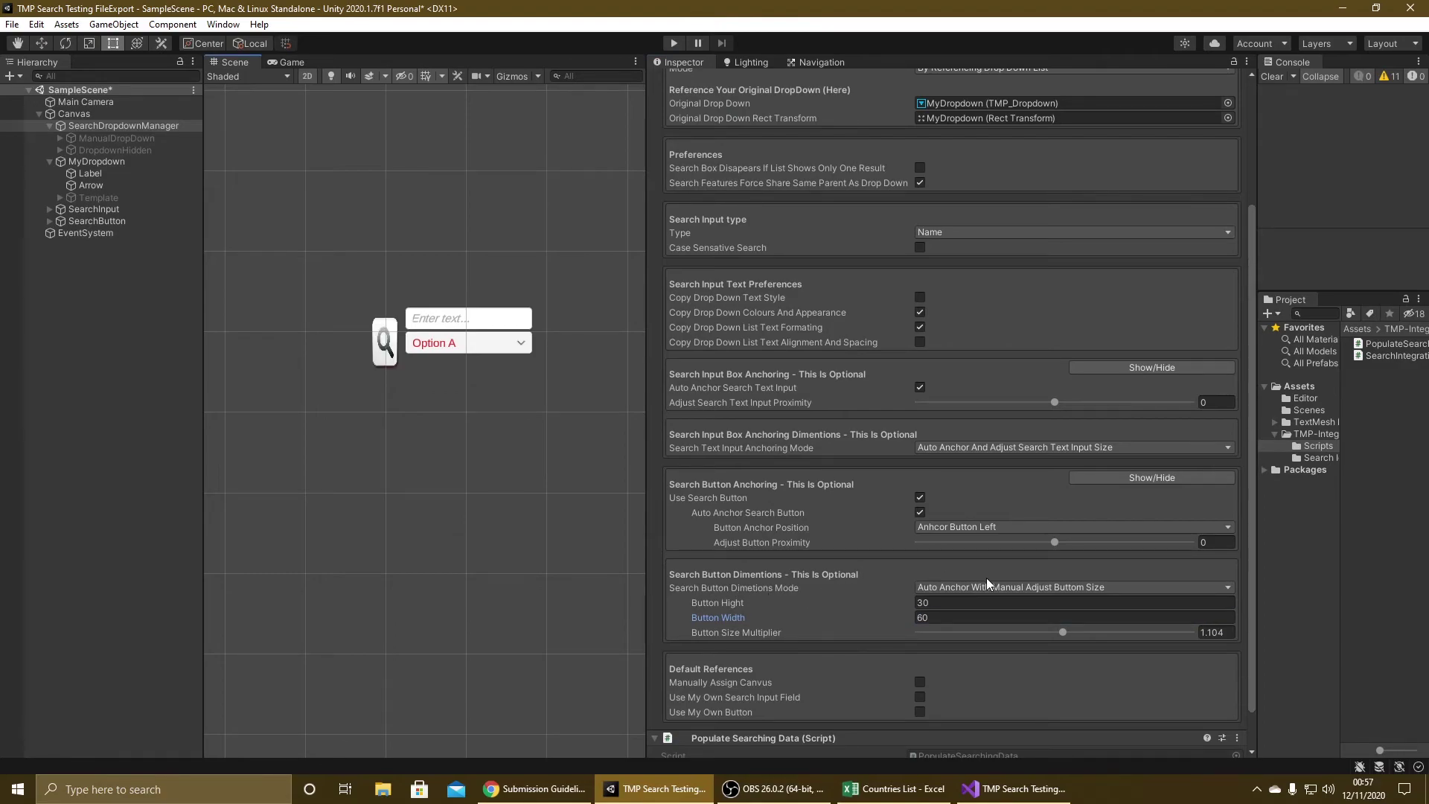
{"action": "type", "text": "30"}
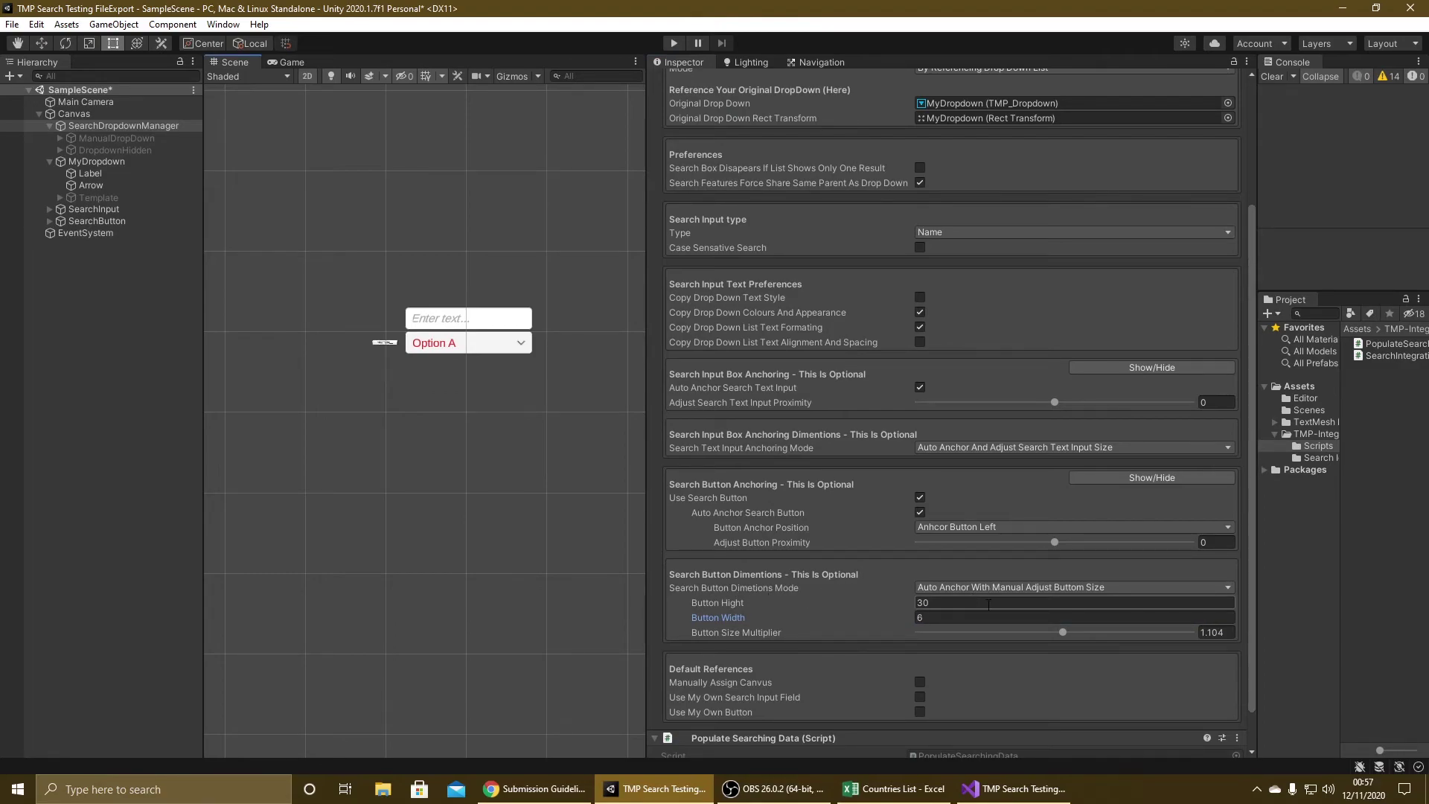
Set the Search Button Dimetions Mode to Auto Adjust Button Size, and enable Manually Assign Canvus.
{"action": "left_click", "coordinate": [986, 588]}
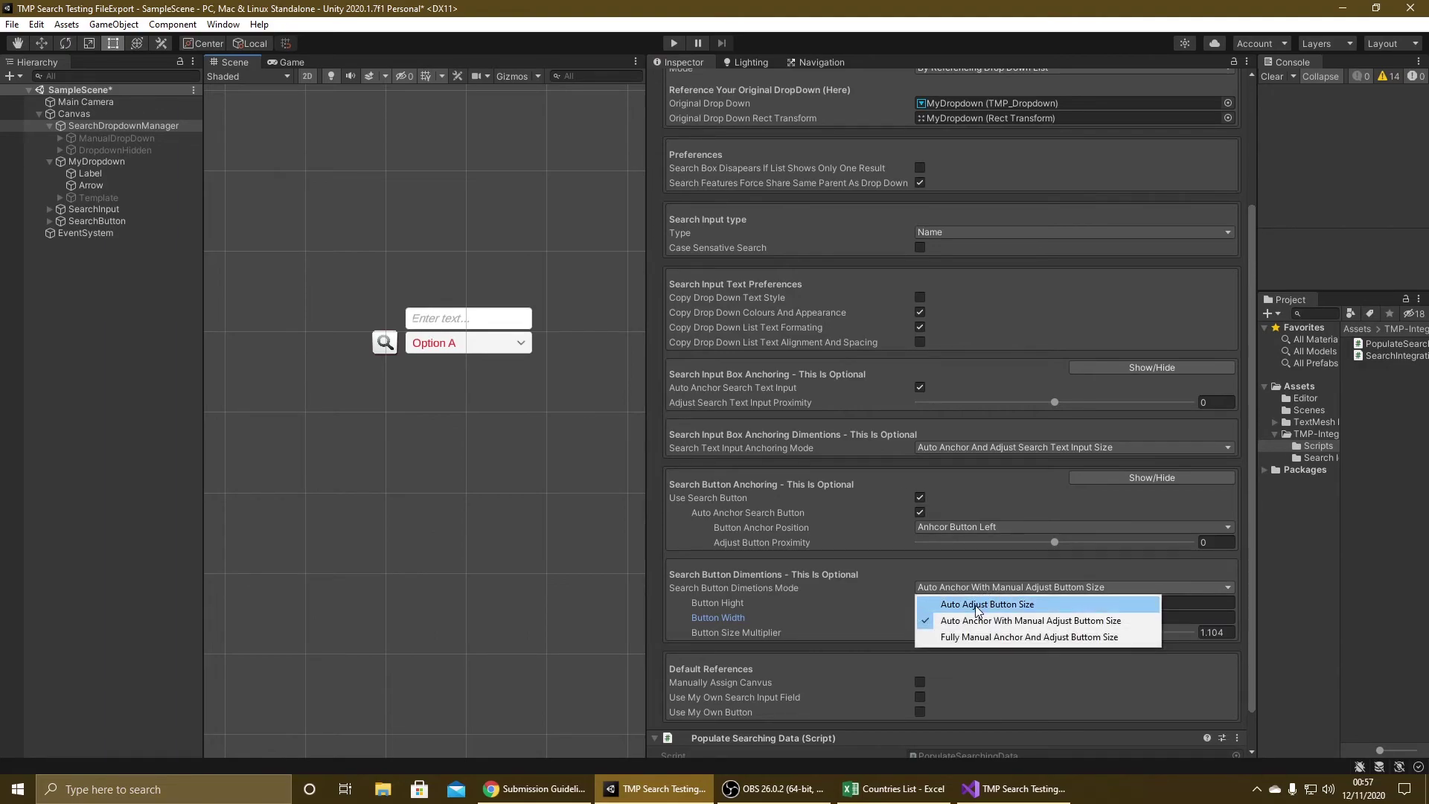
{"action": "left_click", "coordinate": [977, 607]}
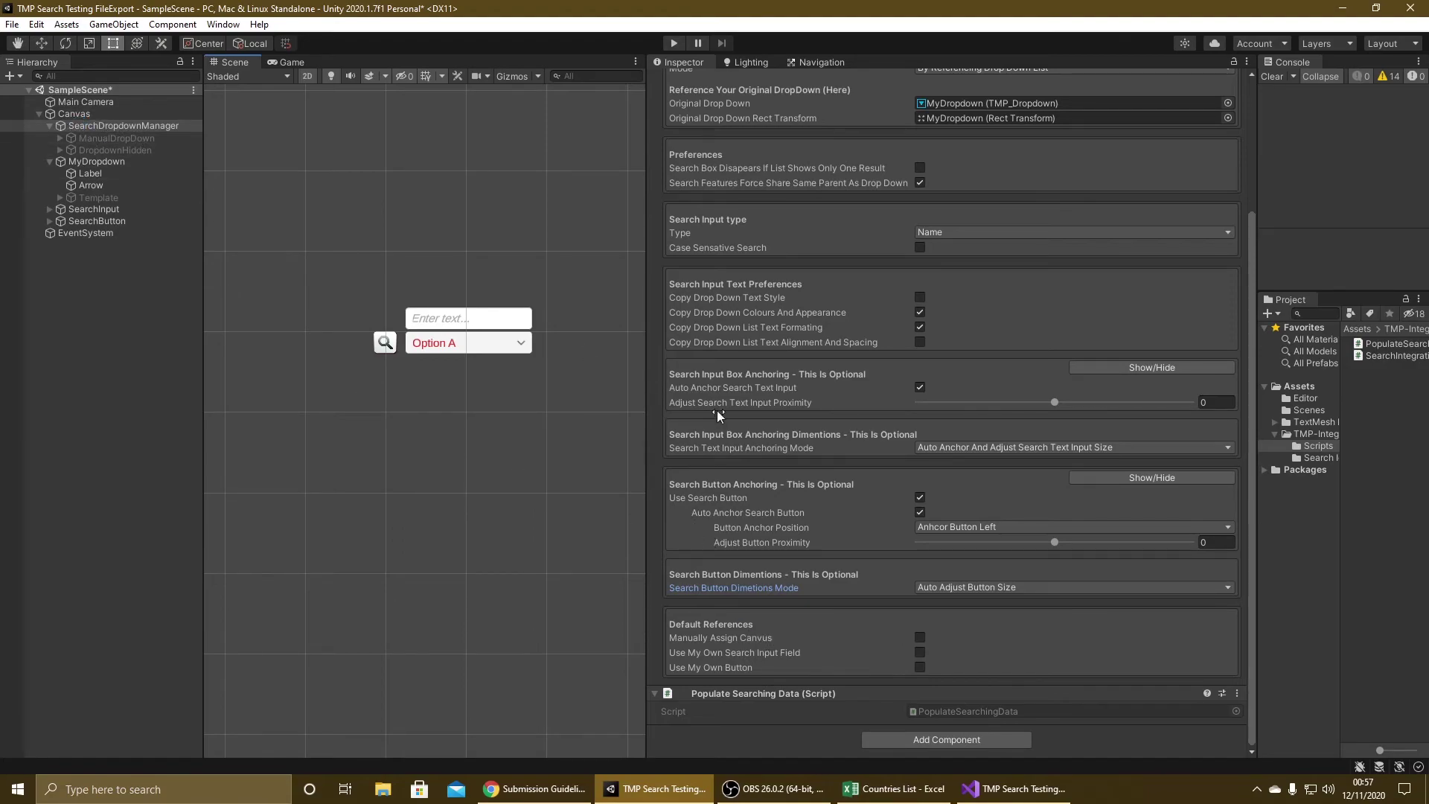
{"action": "left_click", "coordinate": [920, 638]}
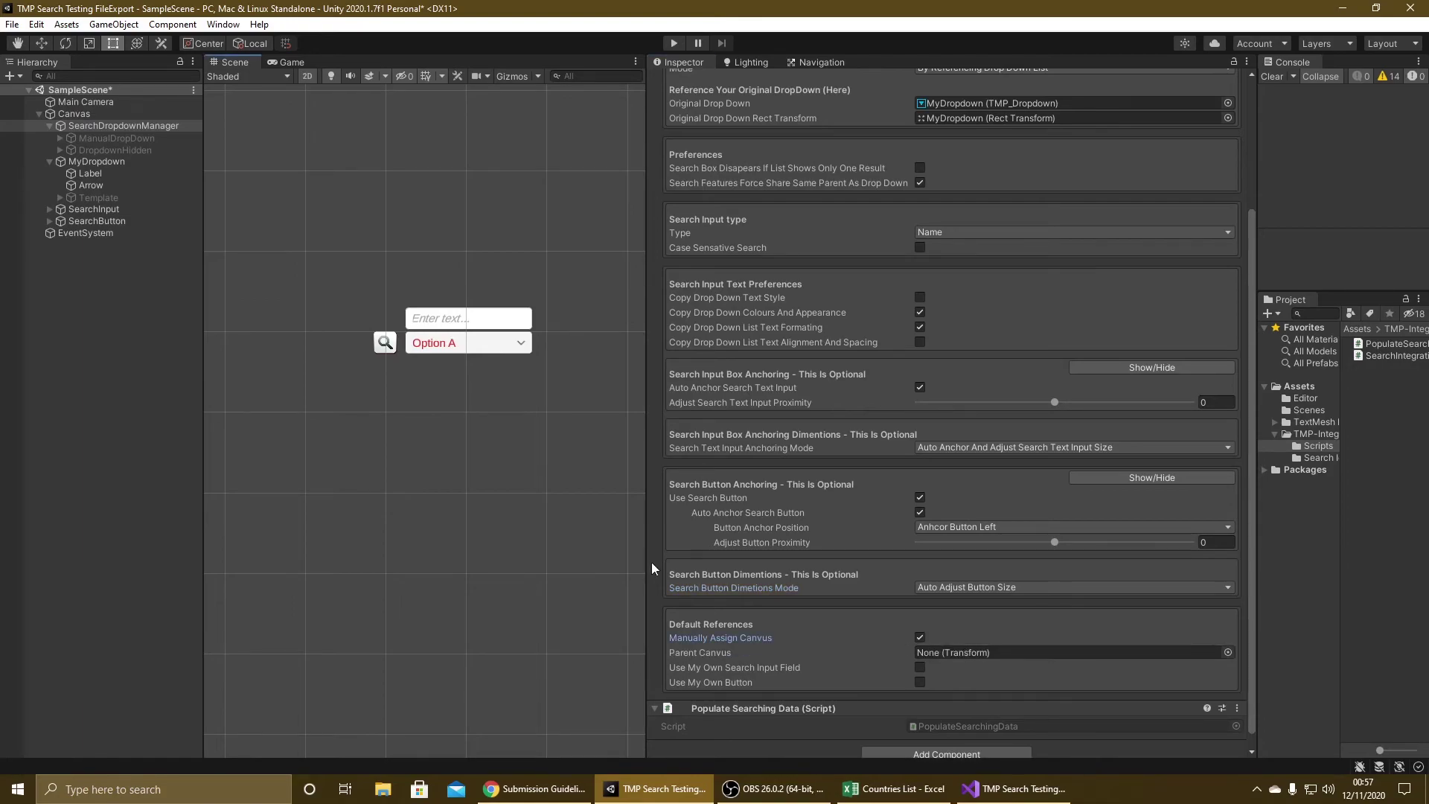
Turn off Manually Assign Canvus and enable Use My Own Search Input Field in the default references.
{"action": "left_click_drag", "start_coordinate": [89, 116], "coordinate": [921, 652]}
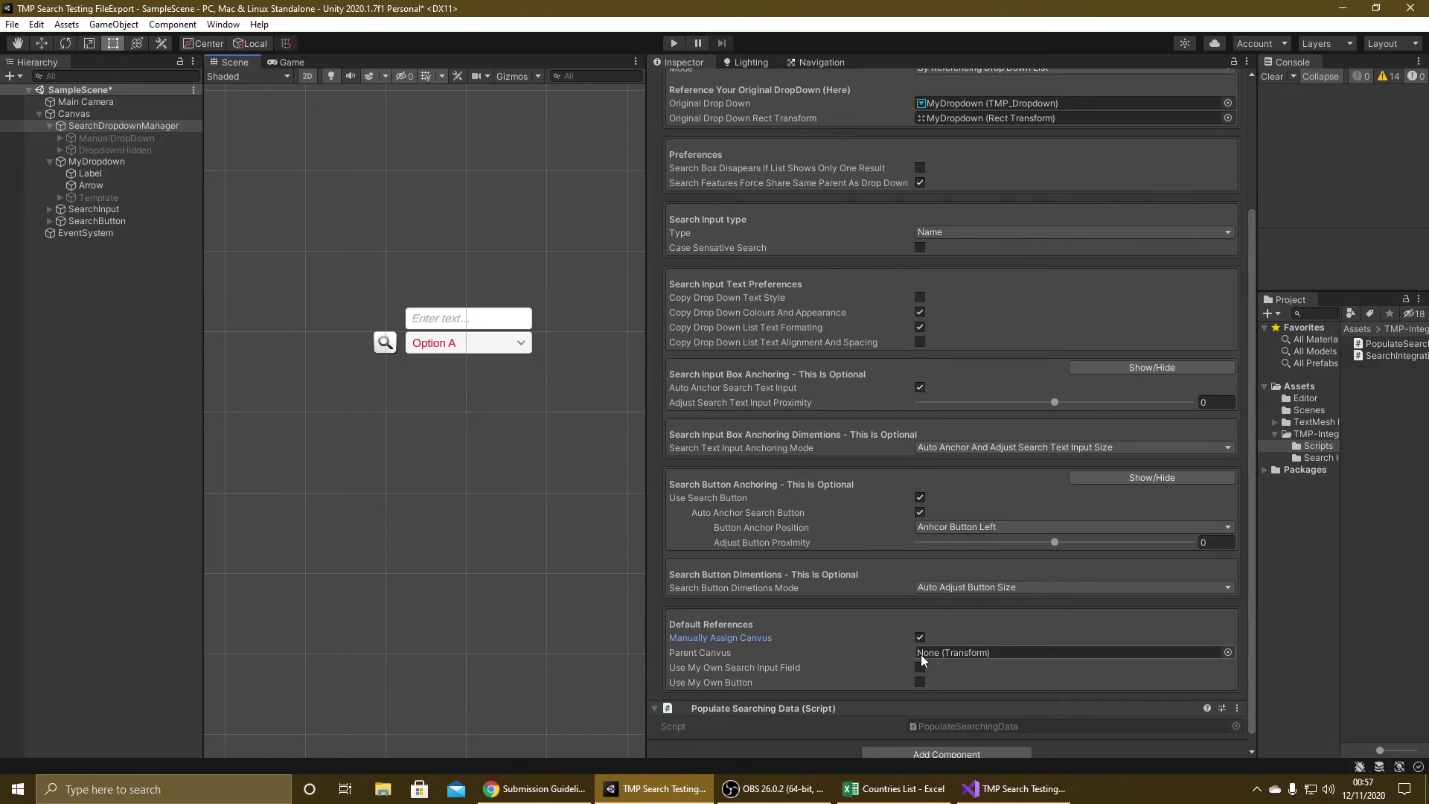
{"action": "left_click_drag", "start_coordinate": [921, 654], "coordinate": [922, 654]}
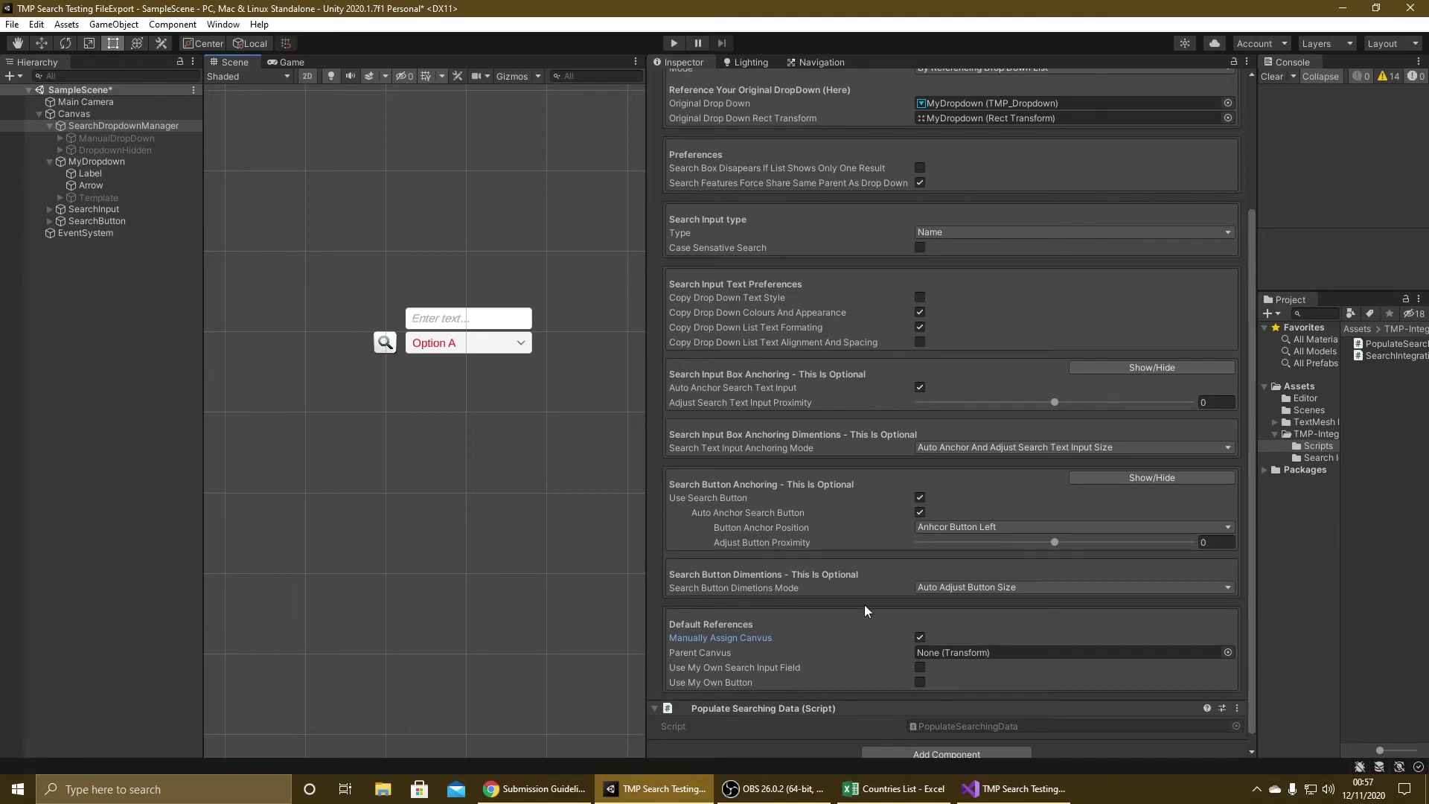
{"action": "left_click", "coordinate": [919, 639]}
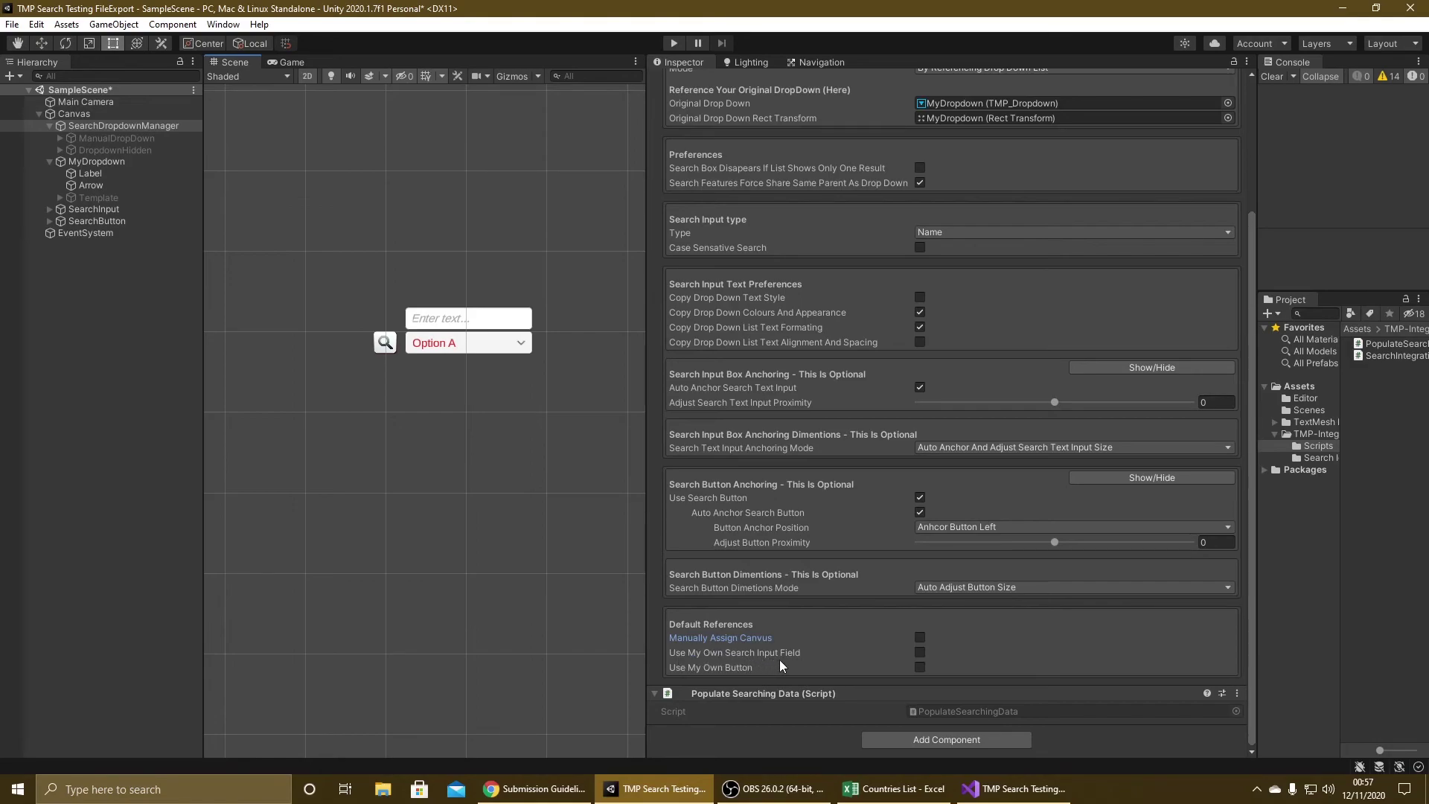
{"action": "left_click", "coordinate": [919, 650]}
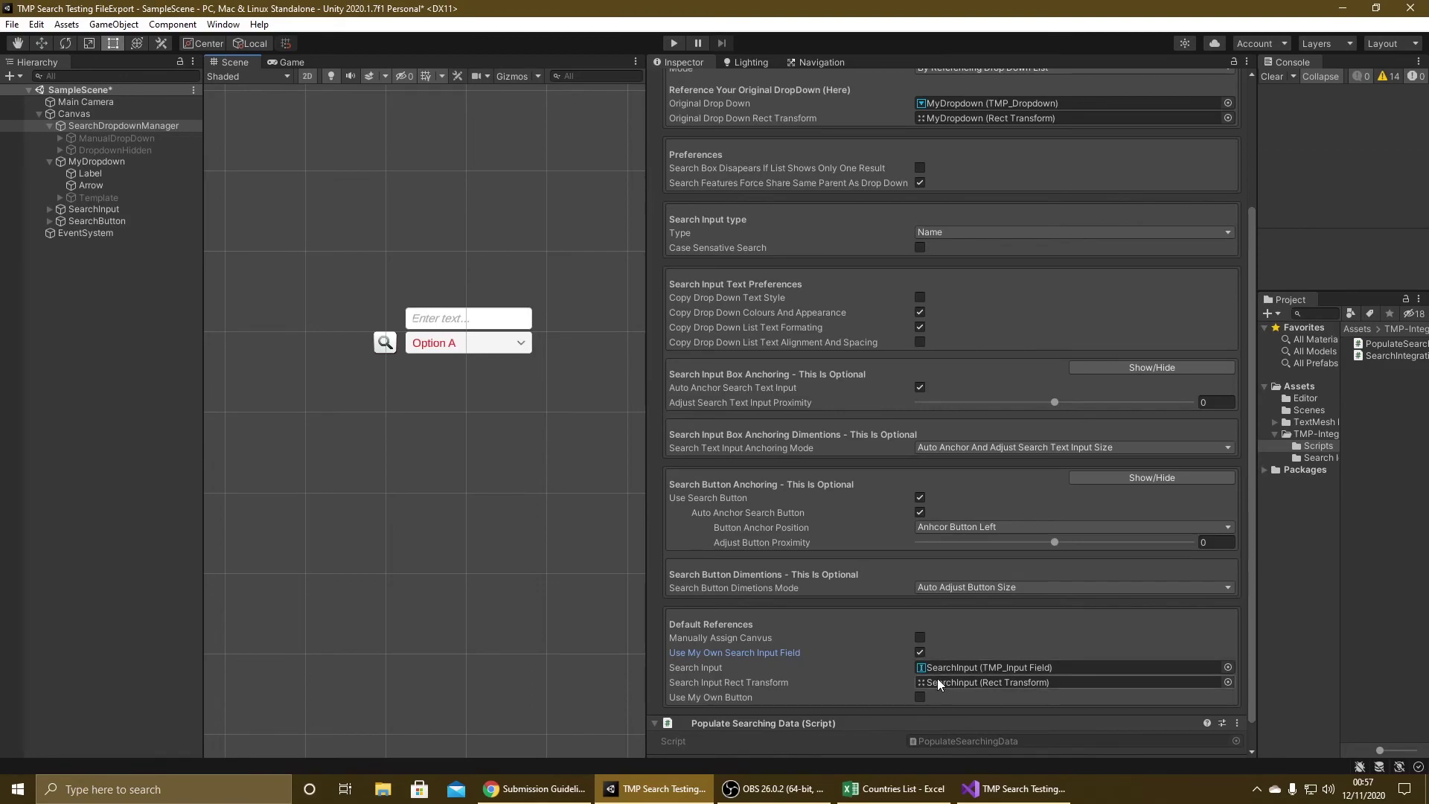
Try the By Manual Input Via Inspector data population mode, and set the mode to By Script Population.
{"action": "scroll", "coordinate": [896, 225], "scroll_direction": "up", "scroll_amount": 5}
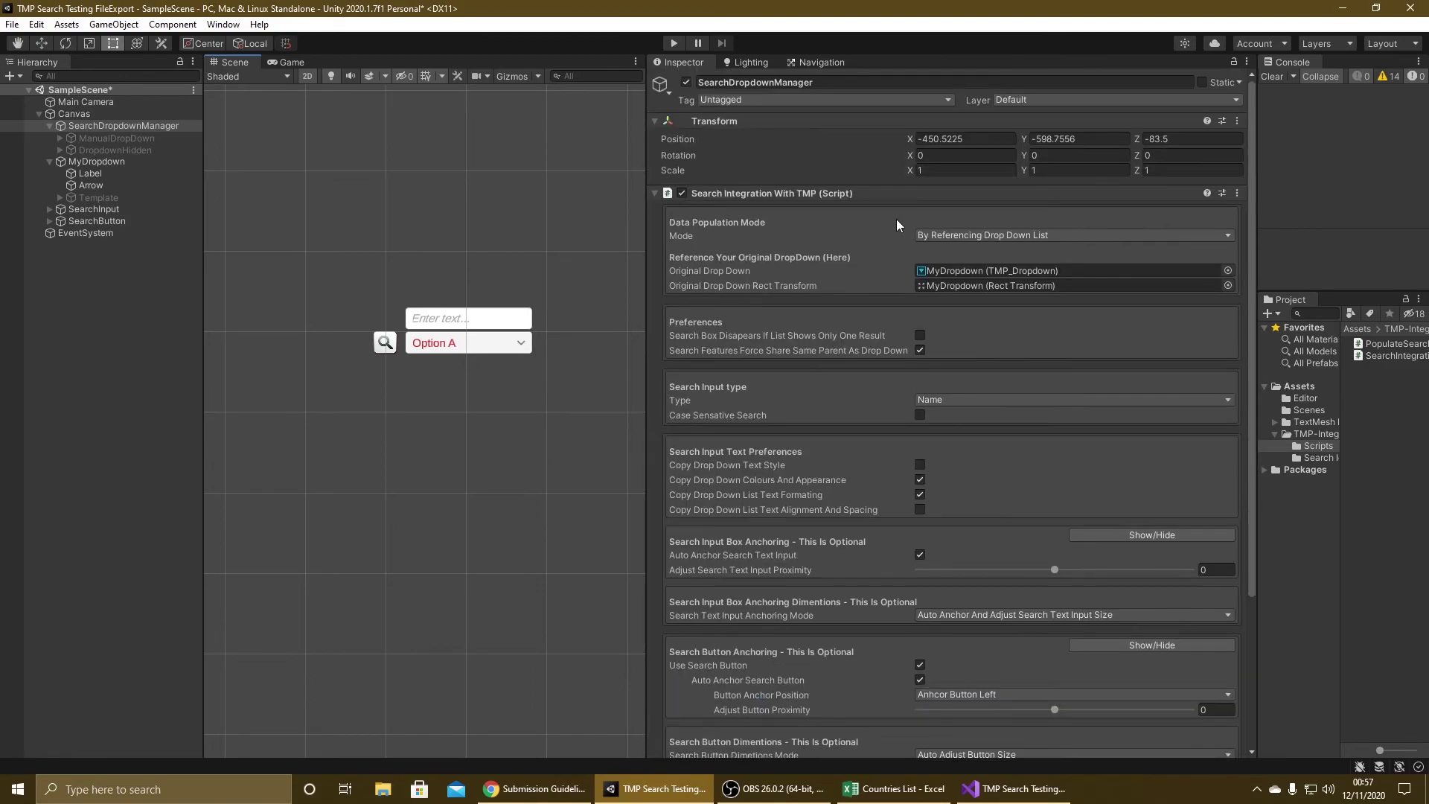
{"action": "left_click", "coordinate": [1007, 235]}
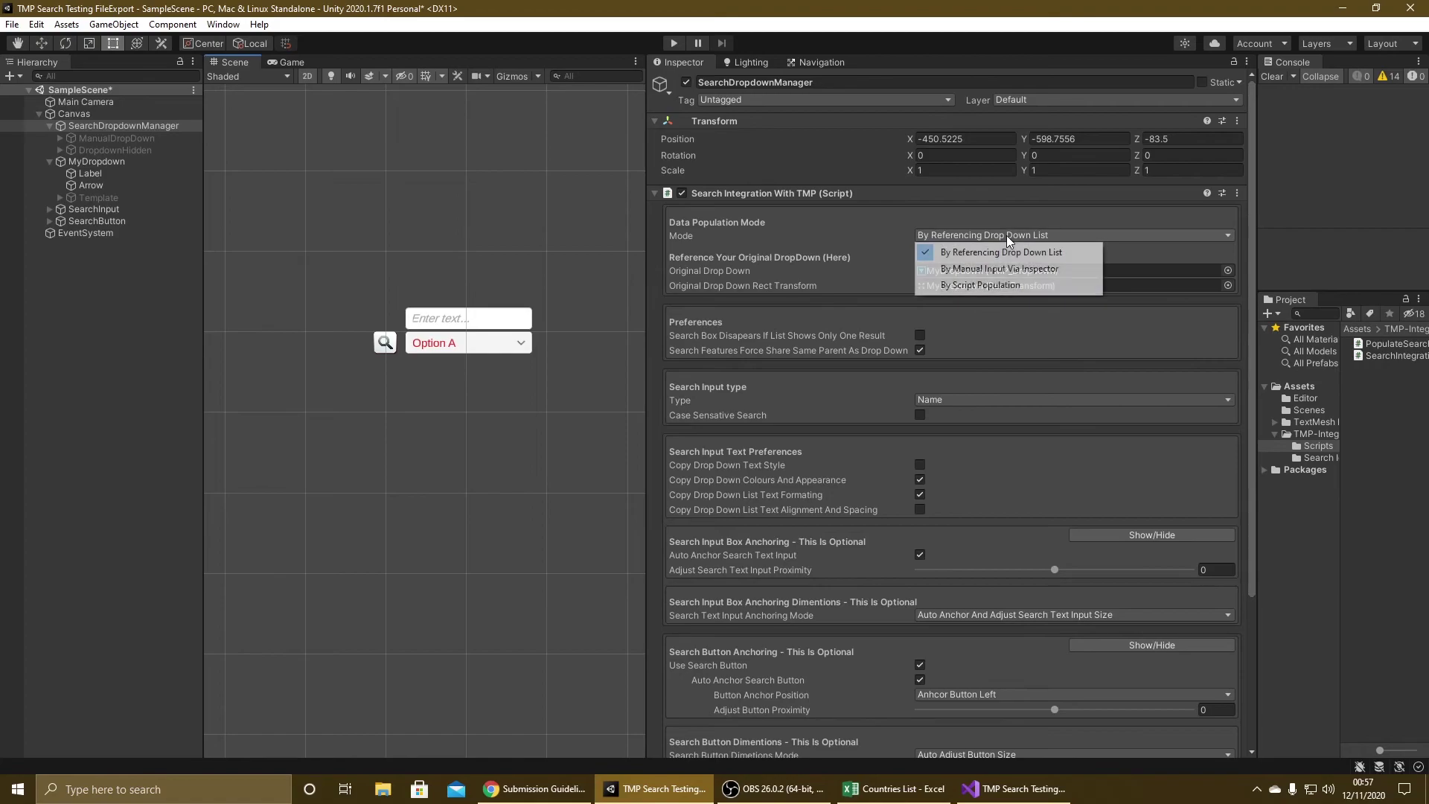
{"action": "left_click", "coordinate": [994, 273]}
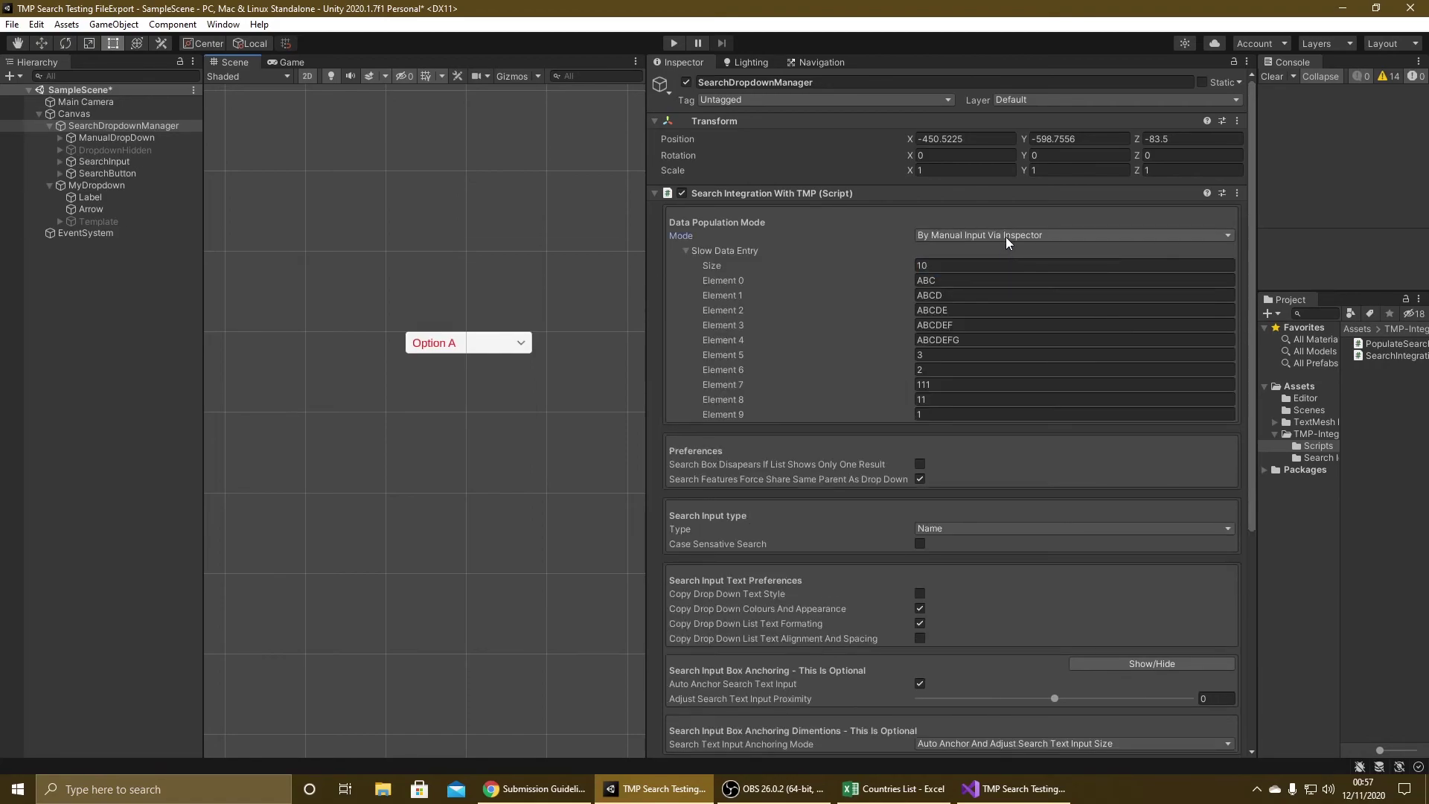
{"action": "left_click", "coordinate": [1007, 237]}
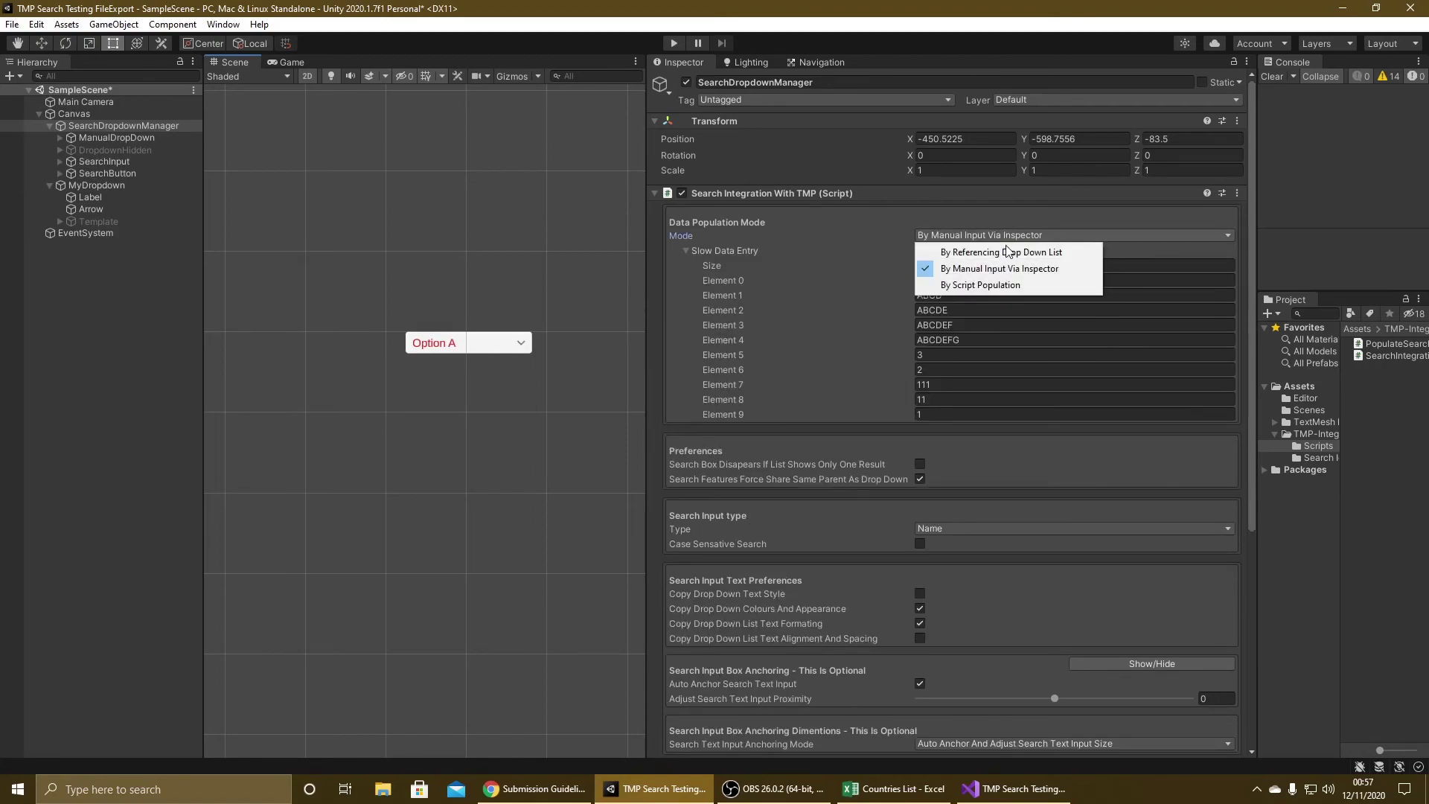
{"action": "left_click", "coordinate": [998, 285]}
Turn off Use My Own Search Input Field in the default references.
{"action": "scroll", "coordinate": [1136, 484], "scroll_direction": "down", "scroll_amount": 4}
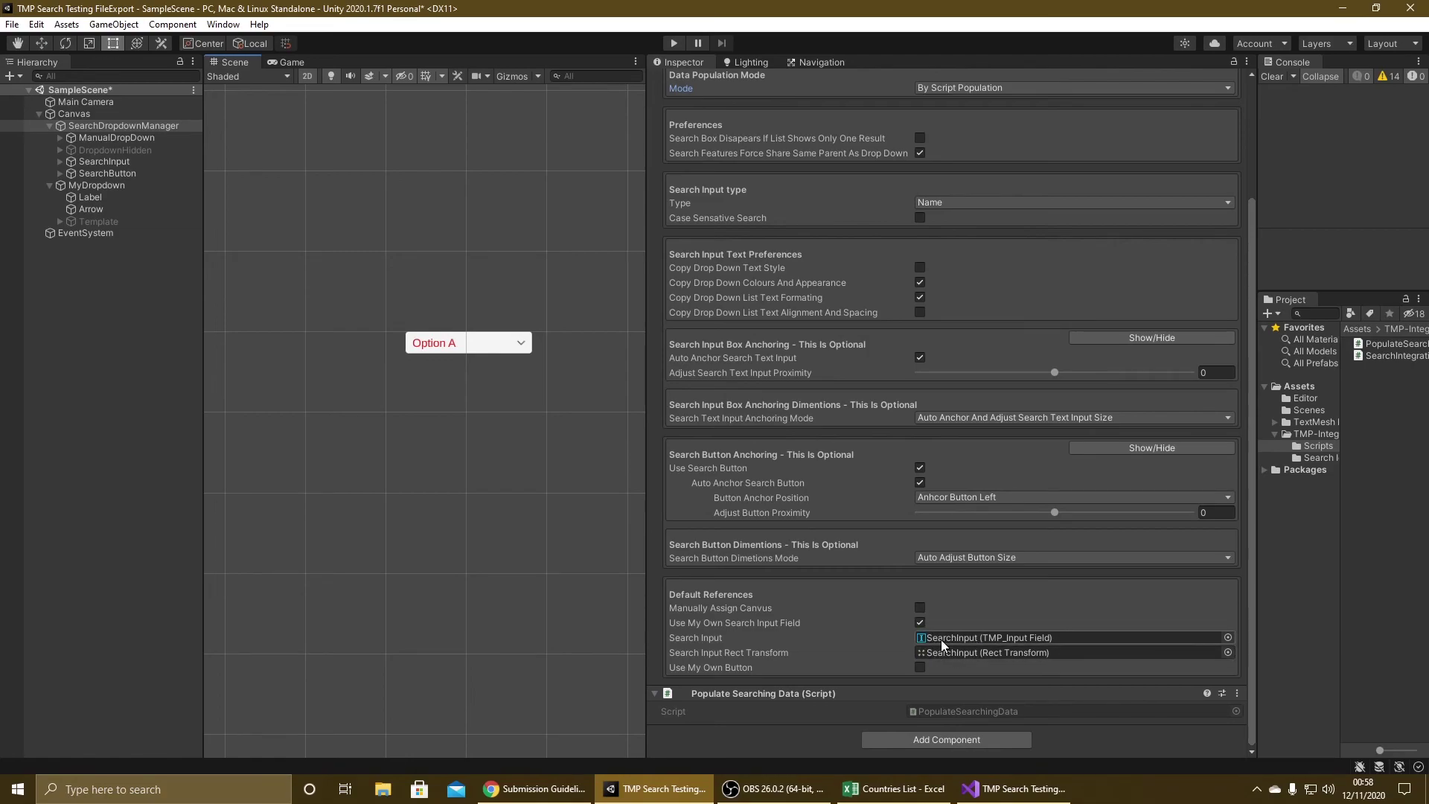
{"action": "left_click", "coordinate": [920, 622]}
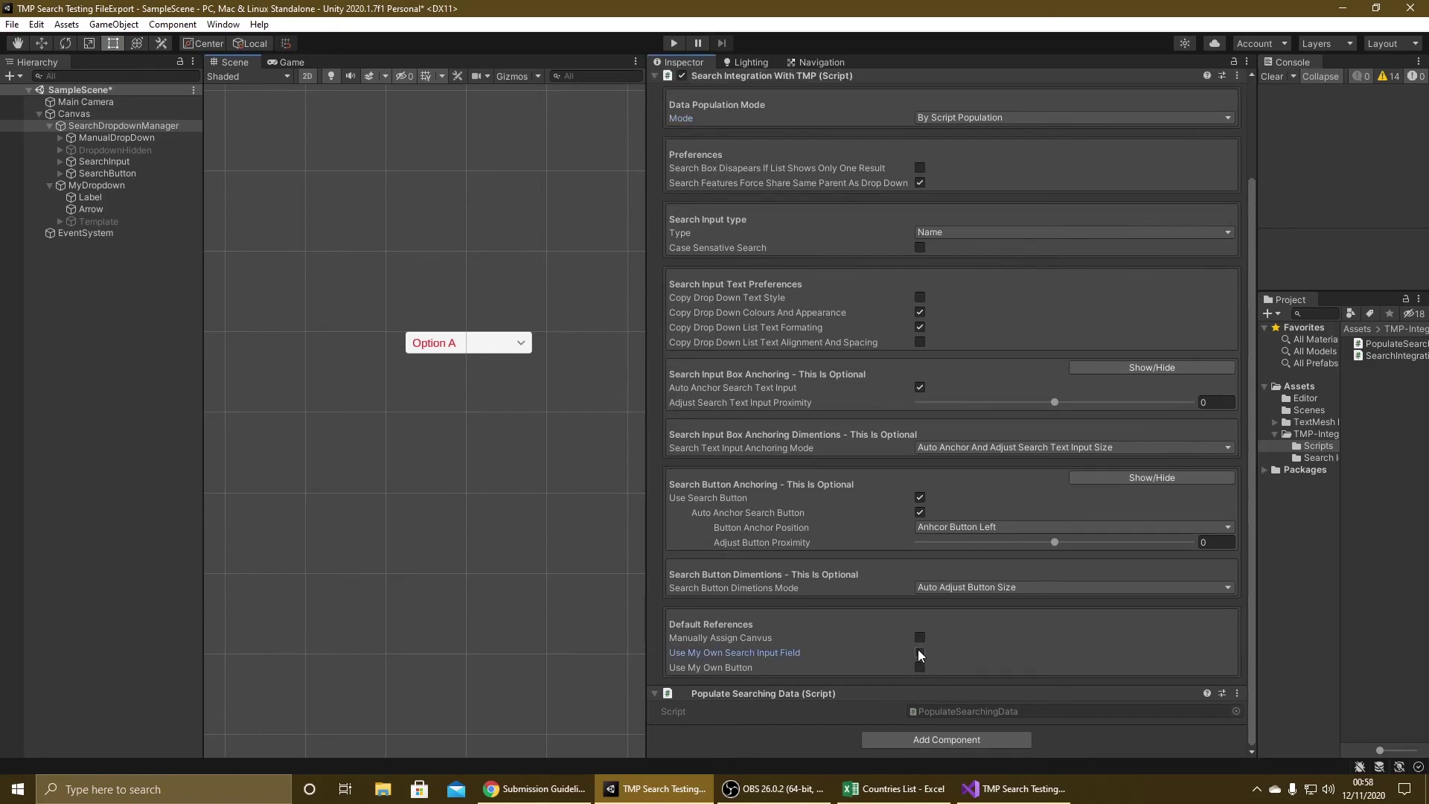
{"action": "left_click", "coordinate": [920, 652]}
{"action": "left_click", "coordinate": [920, 652]}
Enter play mode and test showing and hiding the search input with the search button.
{"action": "left_click", "coordinate": [673, 43]}
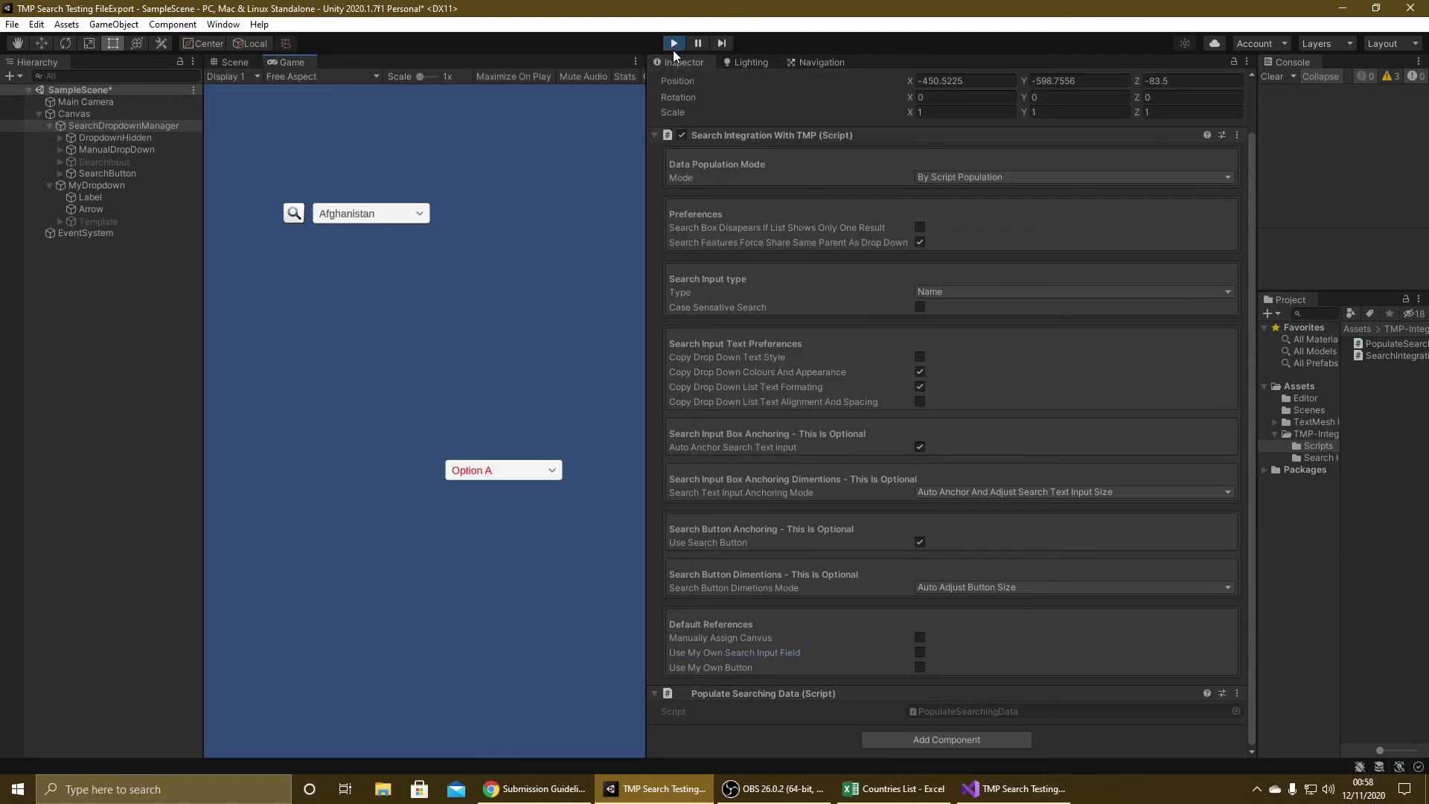
{"action": "left_click", "coordinate": [292, 215]}
{"action": "left_click", "coordinate": [292, 215]}
Deactivate MyDropdown during play mode, retest the search button beside the script-populated dropdown, and stop playing.
{"action": "left_click", "coordinate": [116, 186]}
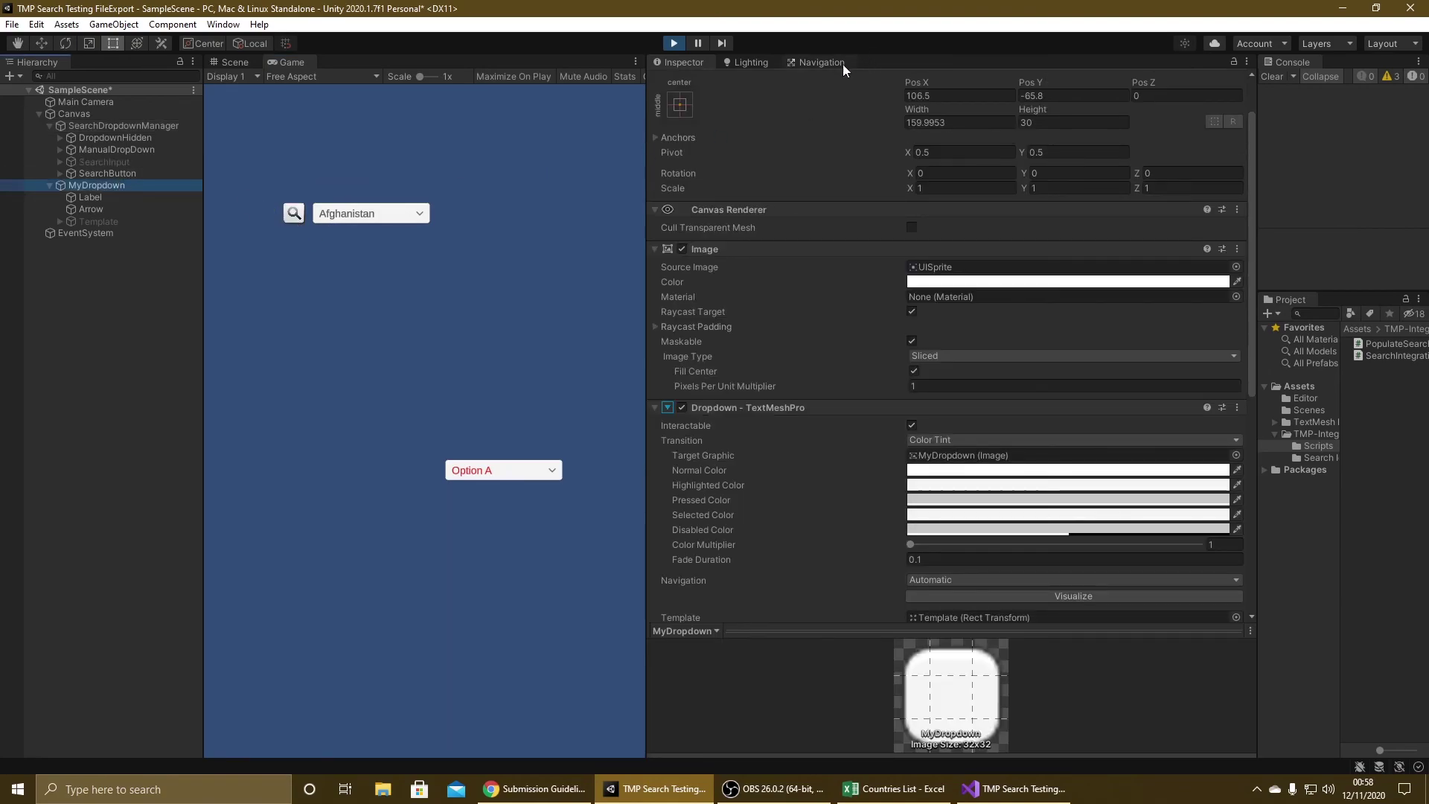
{"action": "scroll", "coordinate": [852, 159], "scroll_direction": "up", "scroll_amount": 2}
{"action": "left_click", "coordinate": [685, 82]}
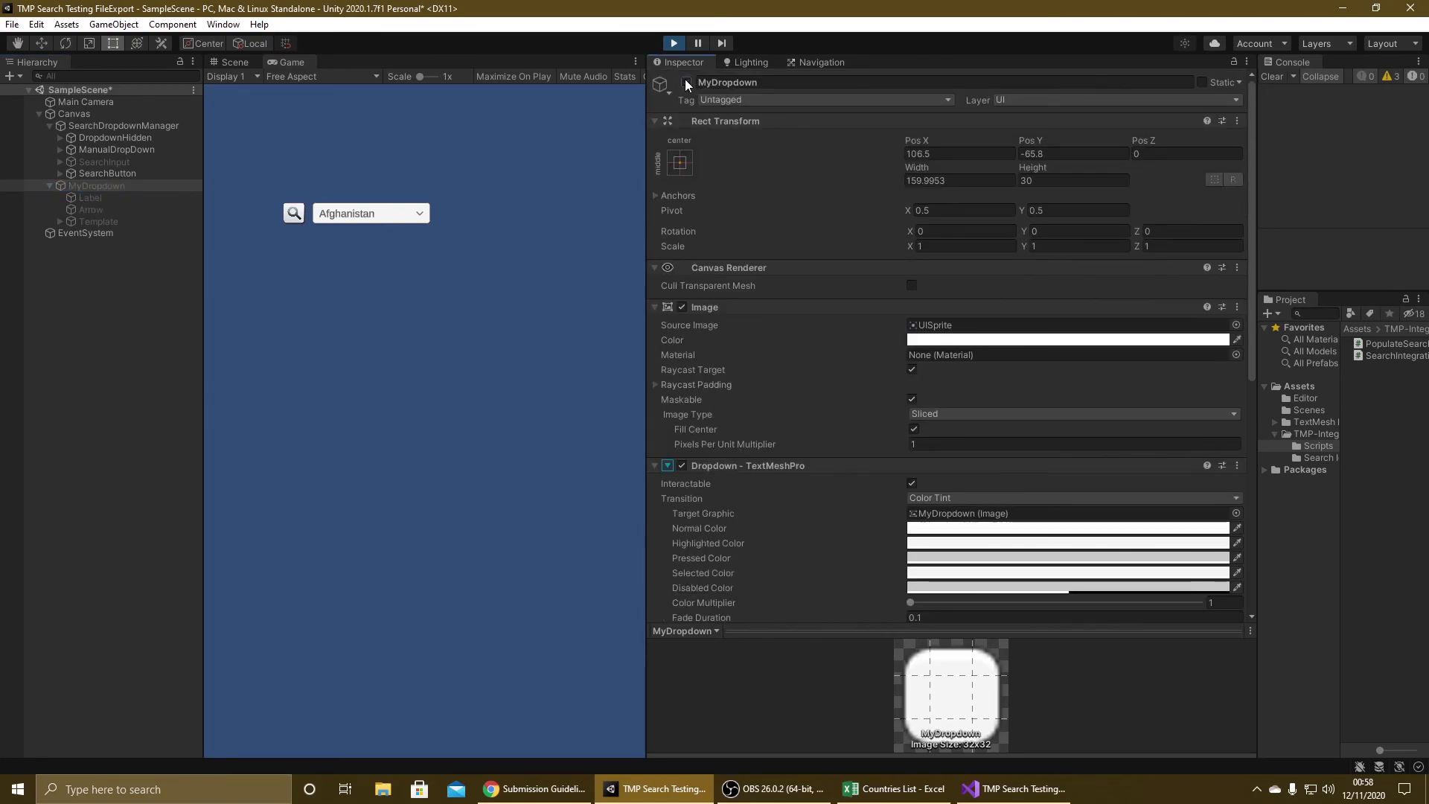
{"action": "left_click", "coordinate": [294, 216]}
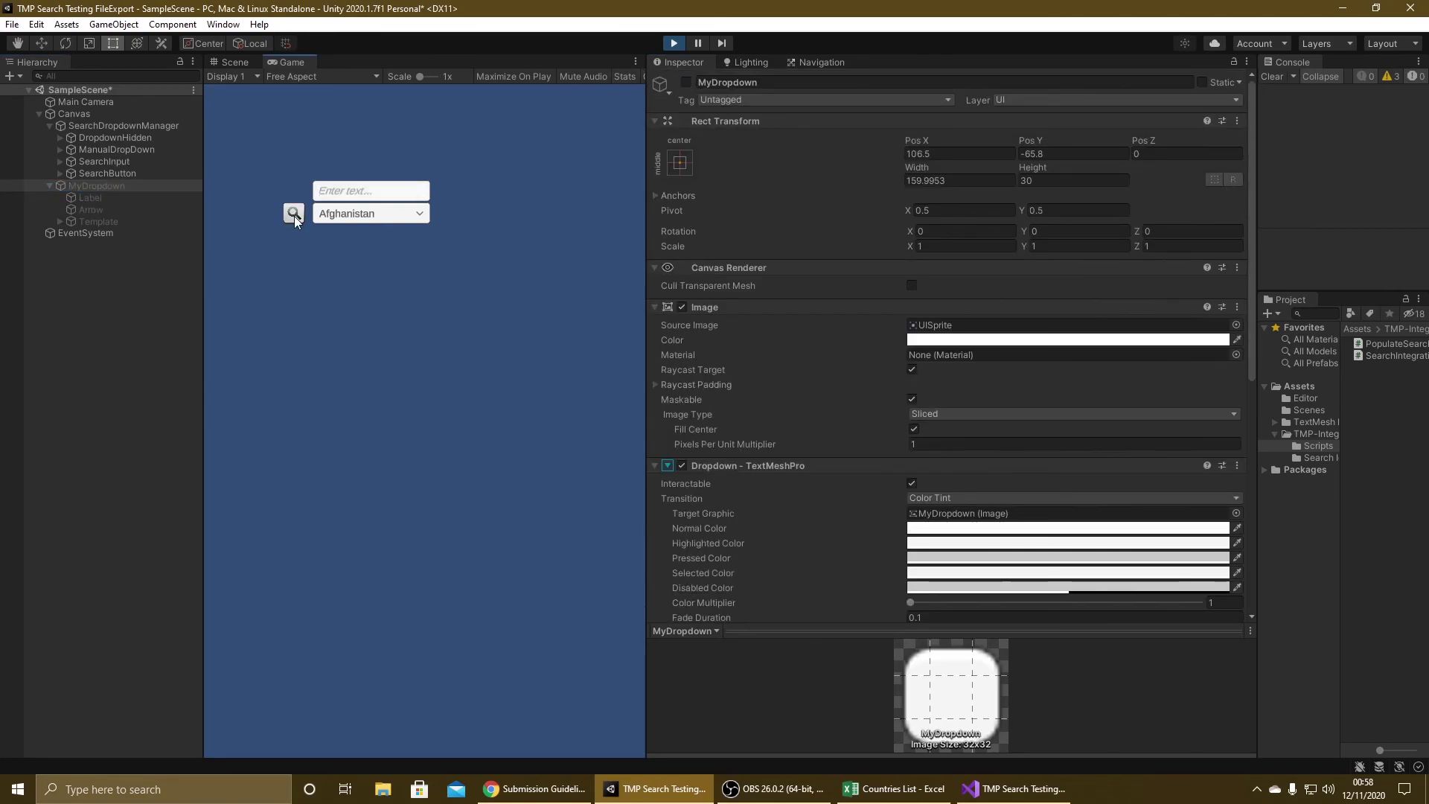
{"action": "left_click", "coordinate": [293, 216]}
{"action": "left_click", "coordinate": [674, 45]}
Enable Use My Own Button for SearchDropdownManager and look over its search button references.
{"action": "scroll", "coordinate": [871, 417], "scroll_direction": "down", "scroll_amount": 10}
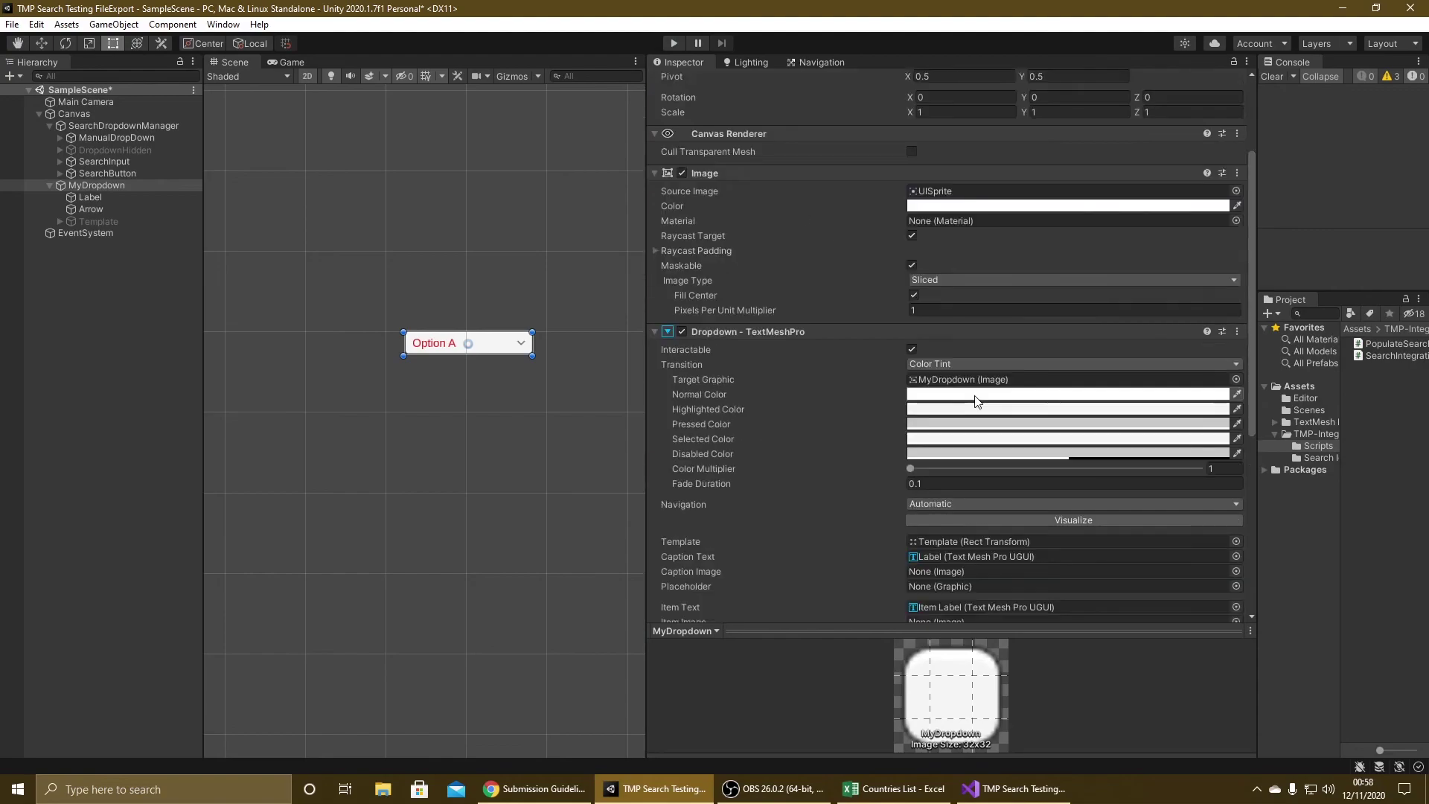
{"action": "left_click", "coordinate": [119, 125]}
{"action": "left_click", "coordinate": [920, 667]}
{"action": "scroll", "coordinate": [931, 663], "scroll_direction": "down", "scroll_amount": 1}
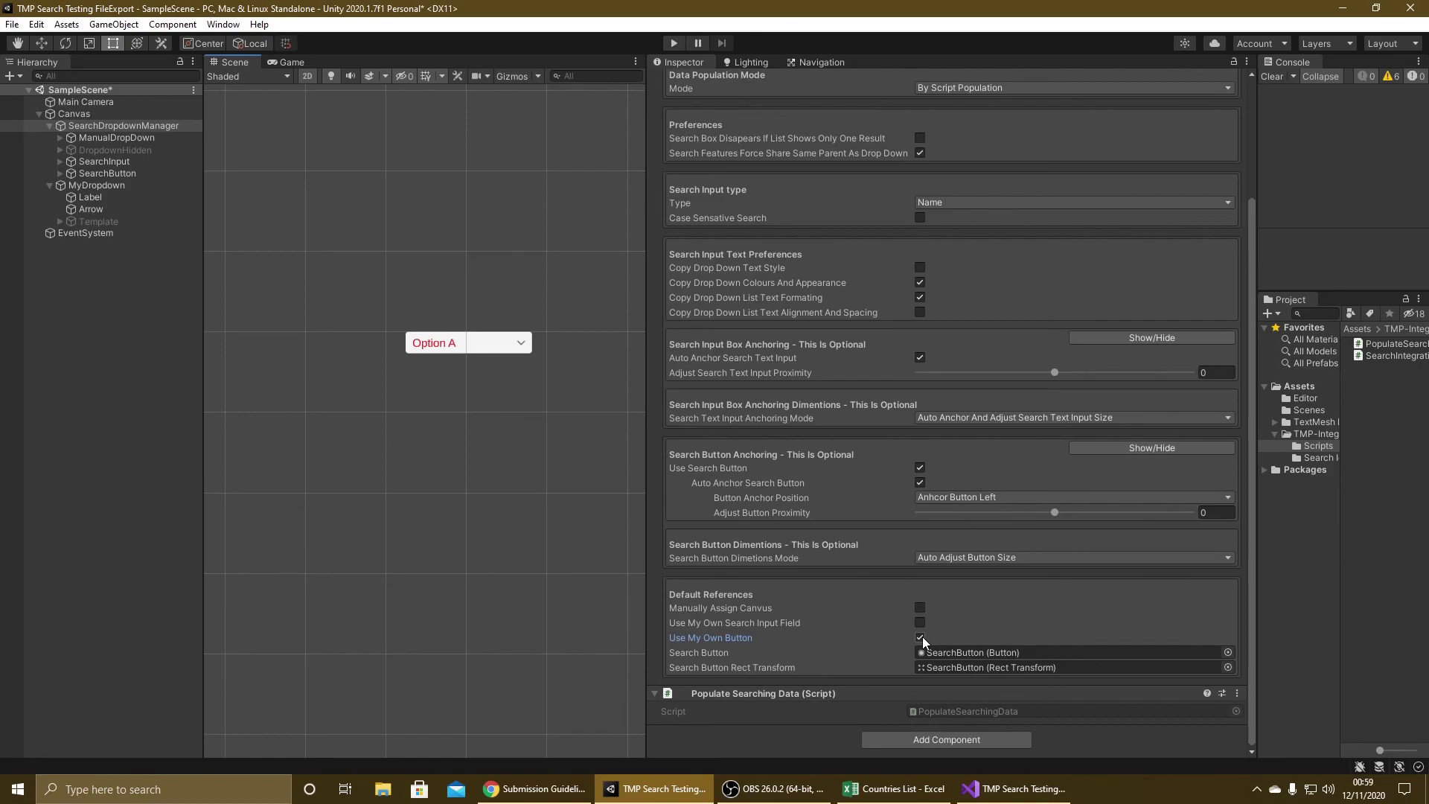
{"action": "scroll", "coordinate": [552, 556], "scroll_direction": "up", "scroll_amount": 2}
{"action": "scroll", "coordinate": [552, 556], "scroll_direction": "down", "scroll_amount": 2}
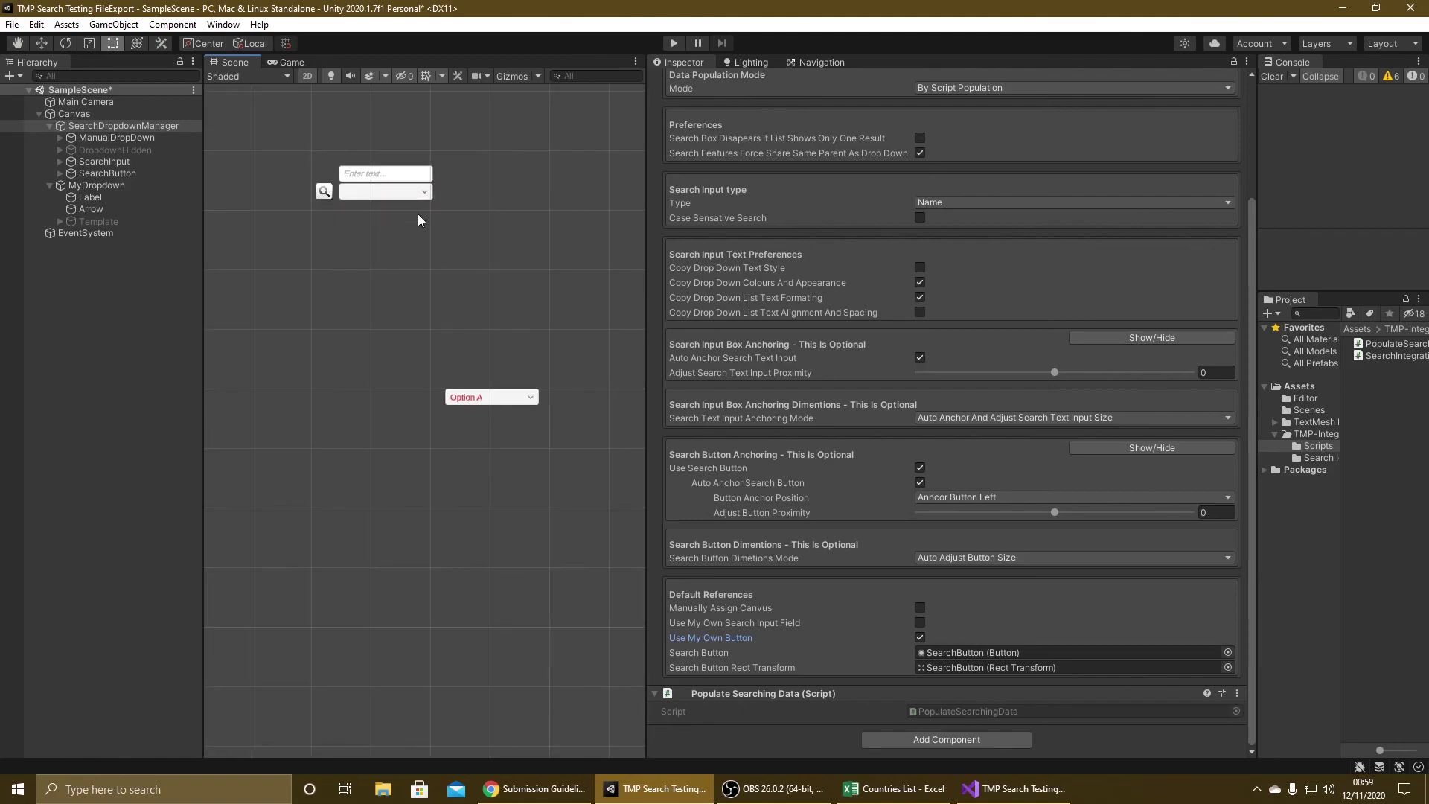
Deactivate the MyDropdown object in the scene.
{"action": "left_click", "coordinate": [97, 186]}
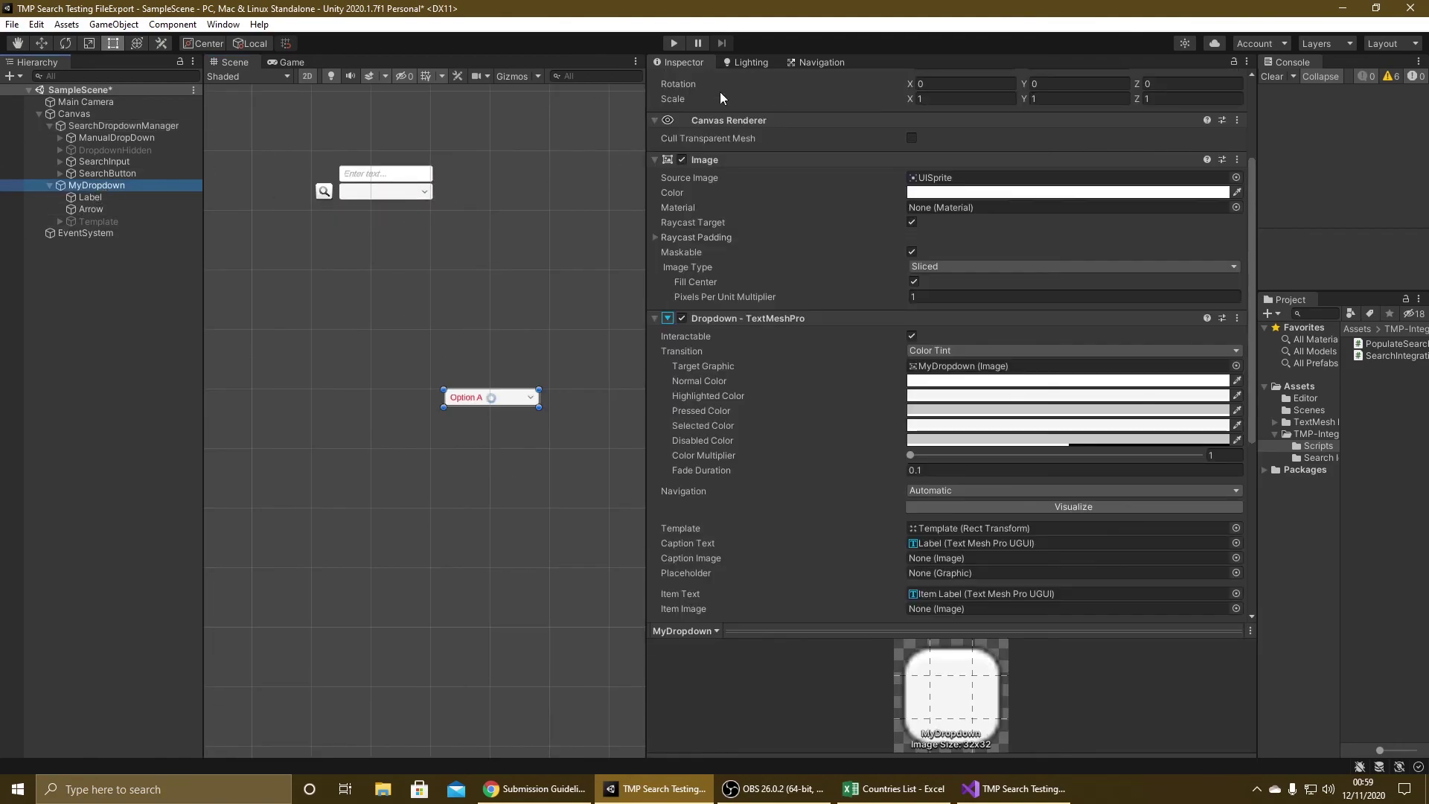
{"action": "scroll", "coordinate": [810, 140], "scroll_direction": "up", "scroll_amount": 4}
{"action": "left_click", "coordinate": [686, 82]}
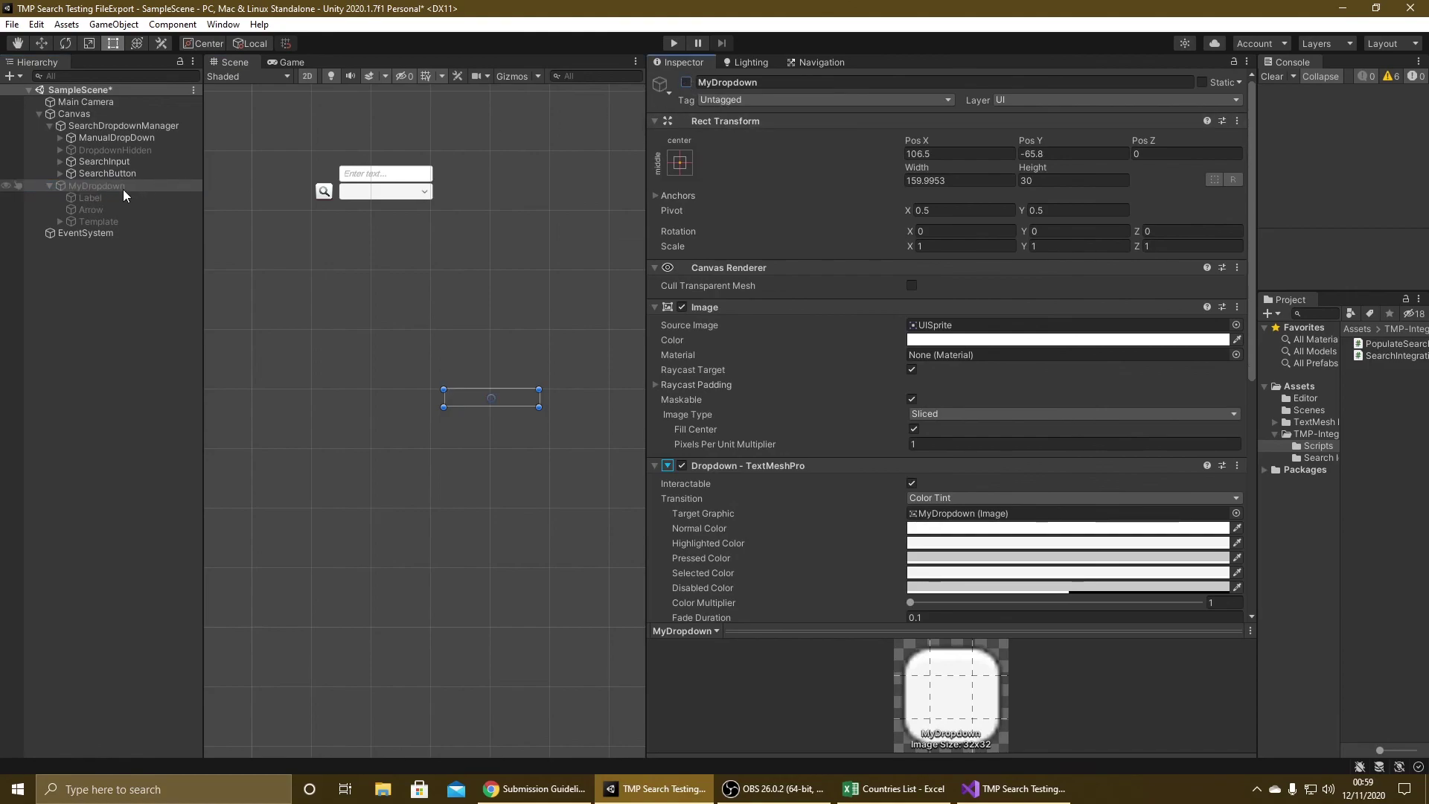
Turn off Use My Own Button in SearchDropdownManager's default references.
{"action": "left_click", "coordinate": [123, 125]}
{"action": "scroll", "coordinate": [889, 401], "scroll_direction": "down", "scroll_amount": 10}
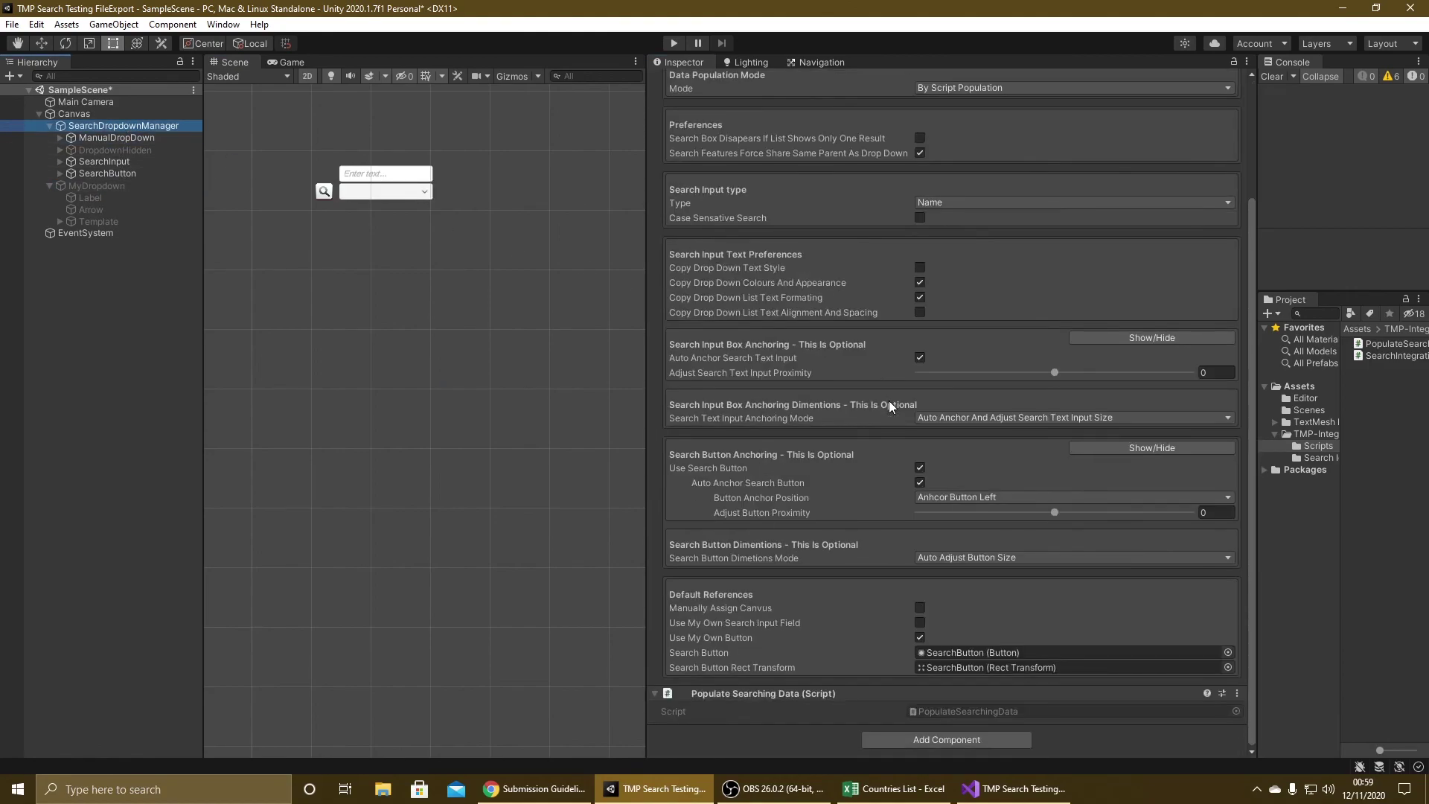
{"action": "left_click", "coordinate": [921, 638]}
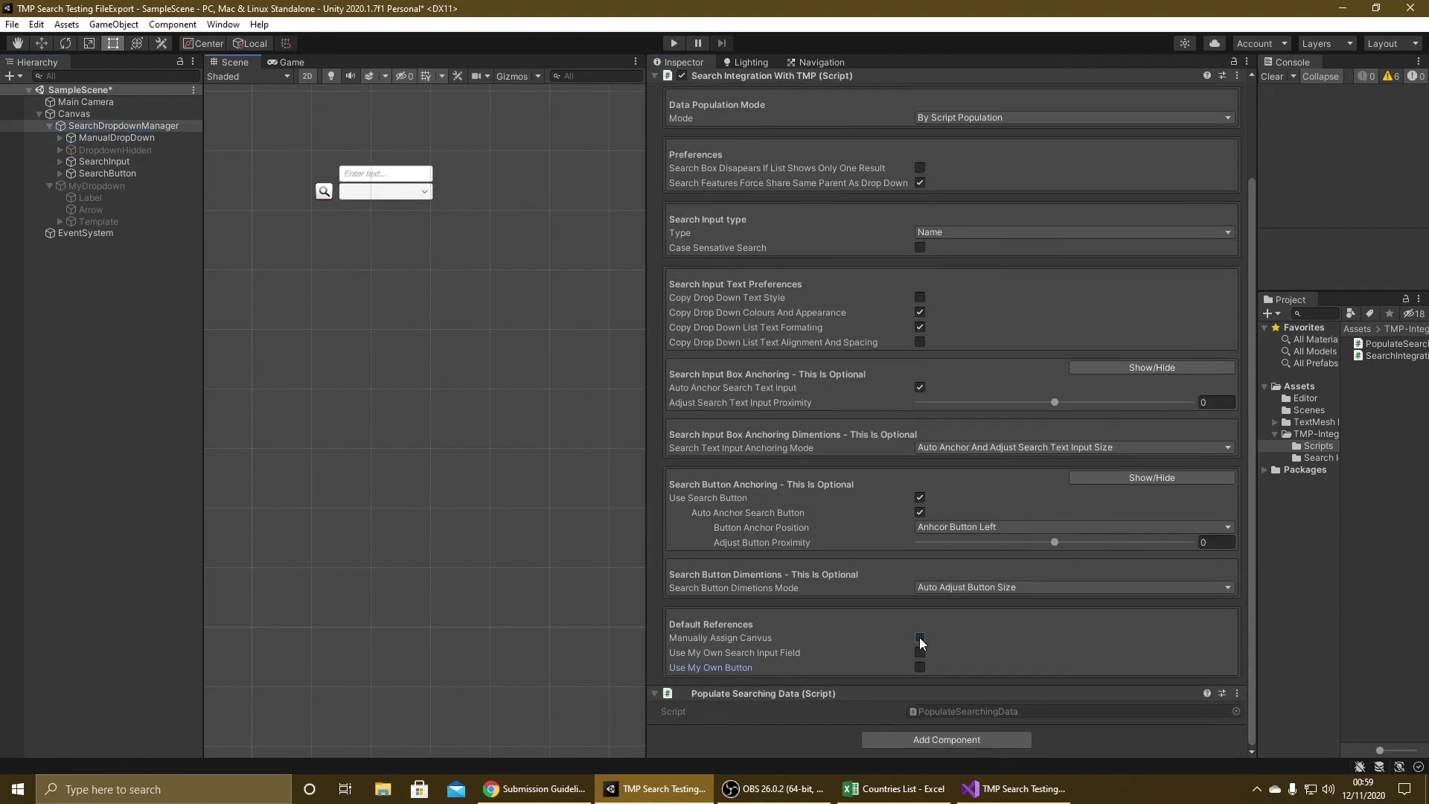